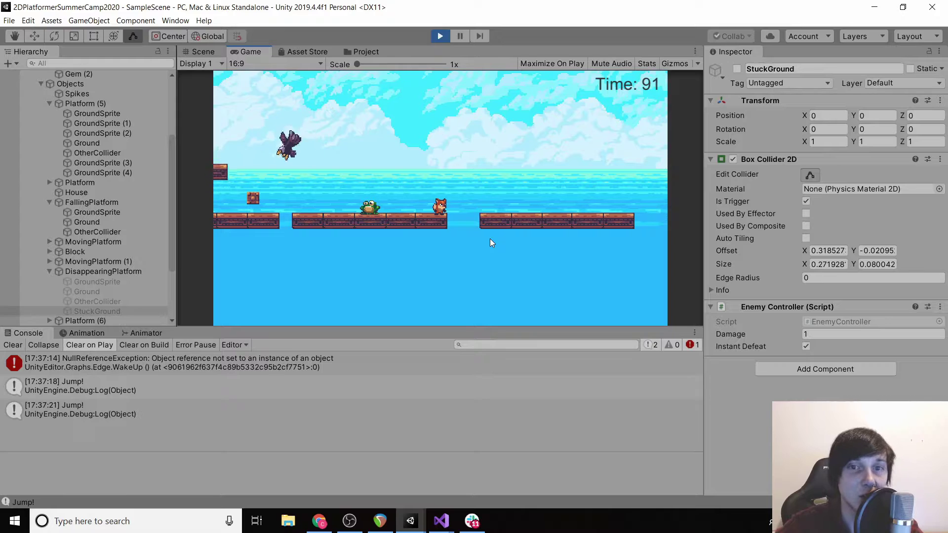
Step: Playtest the disappearing platform by jumping the fox onto it and back across the gap
key("space")
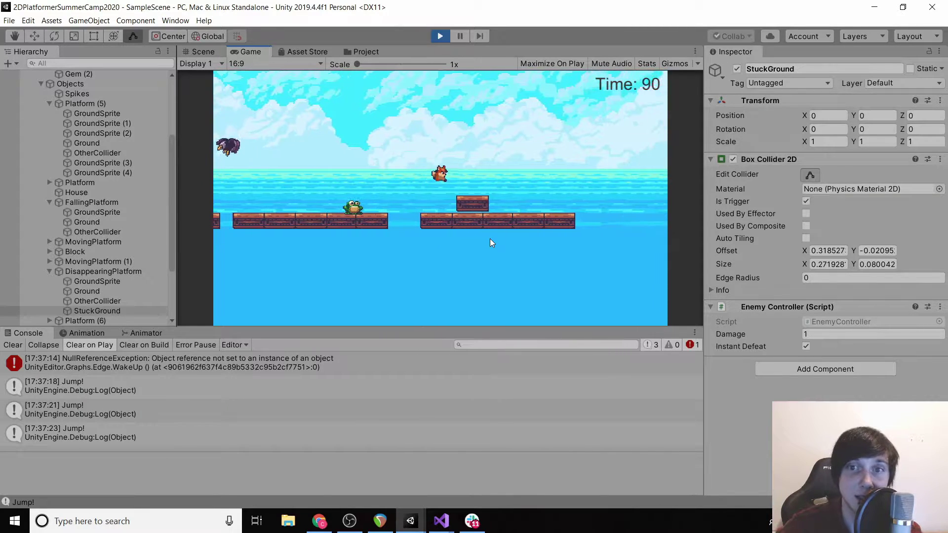
key("space")
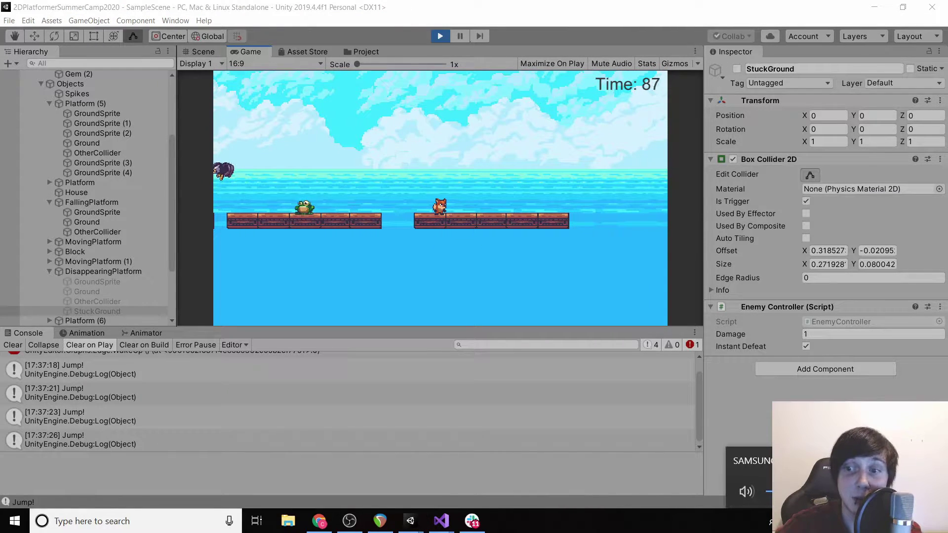
key("space")
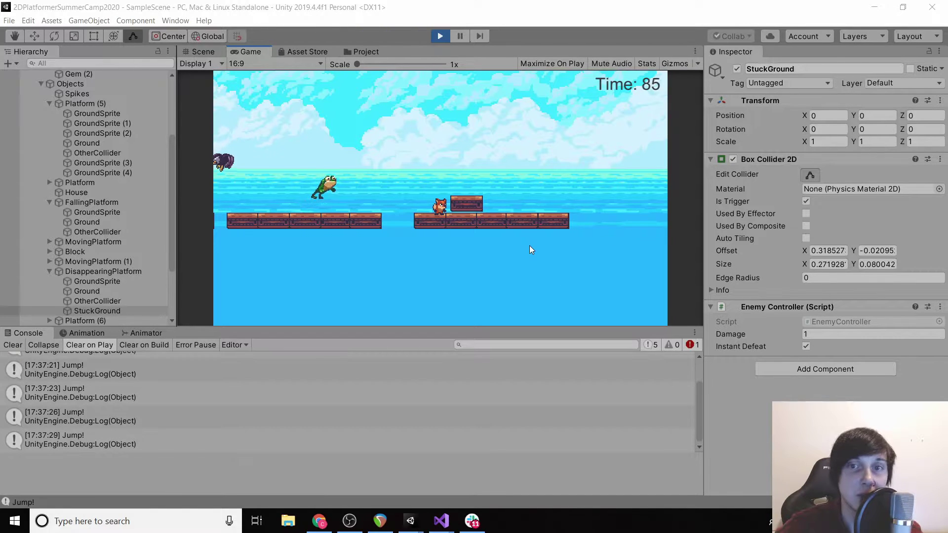
key("Right")
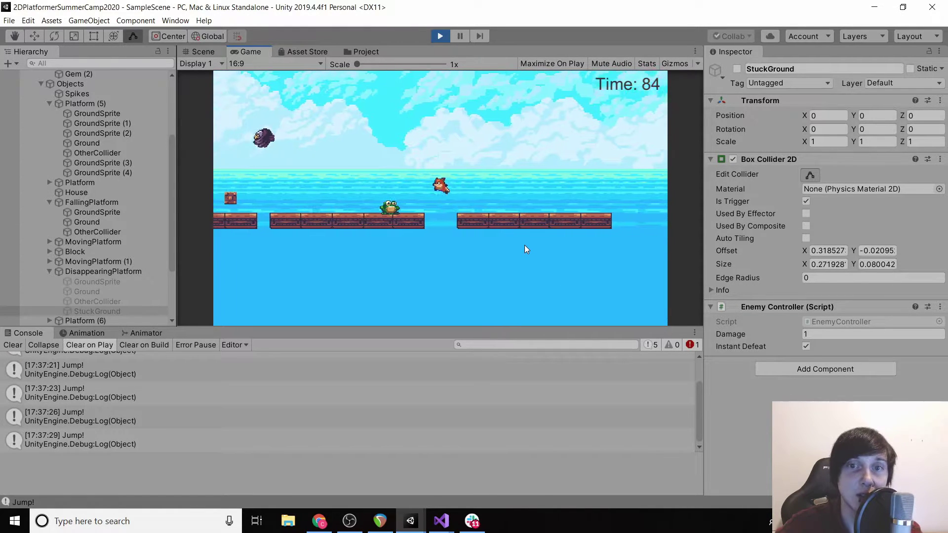
key("space")
Step: Run the fox back past the frog and over the raised platform to the house, and jump onto the falling platform
key("Left")
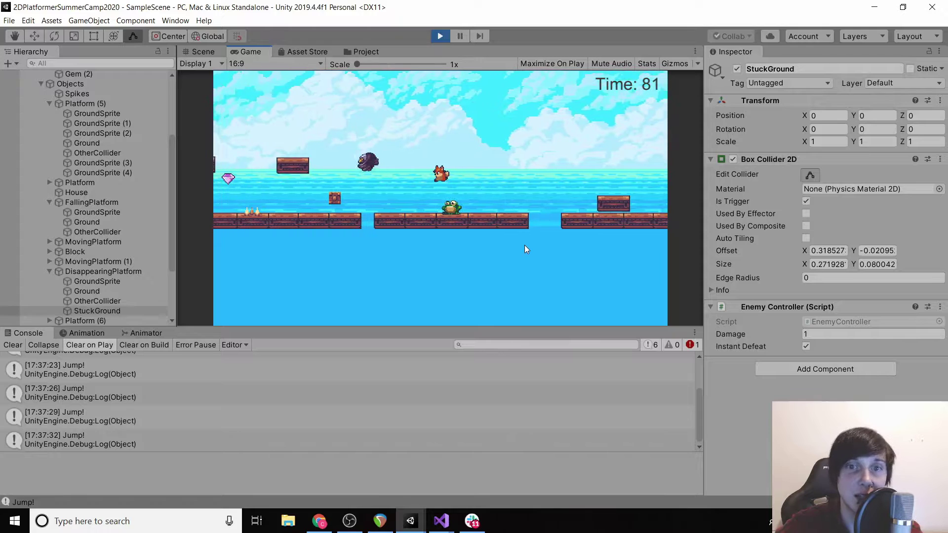
key("Left")
key("space")
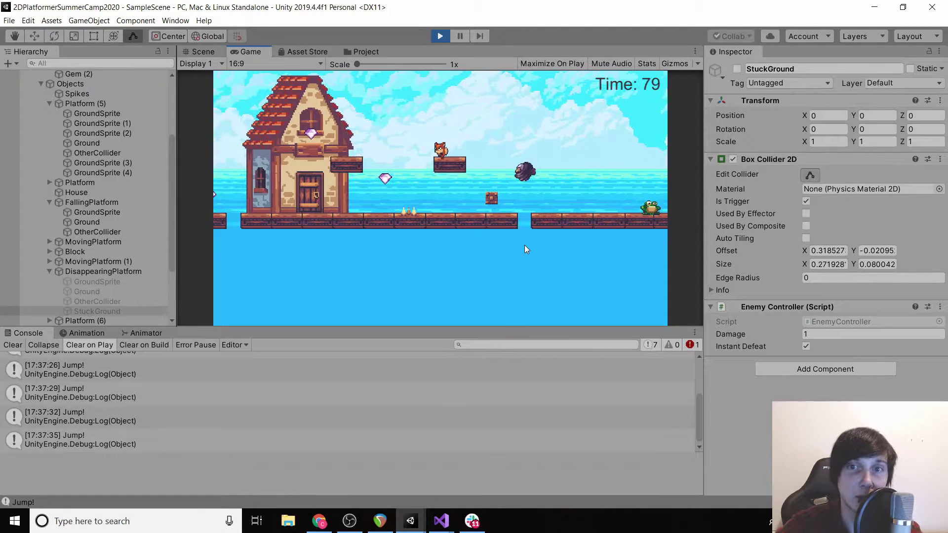
key("Left")
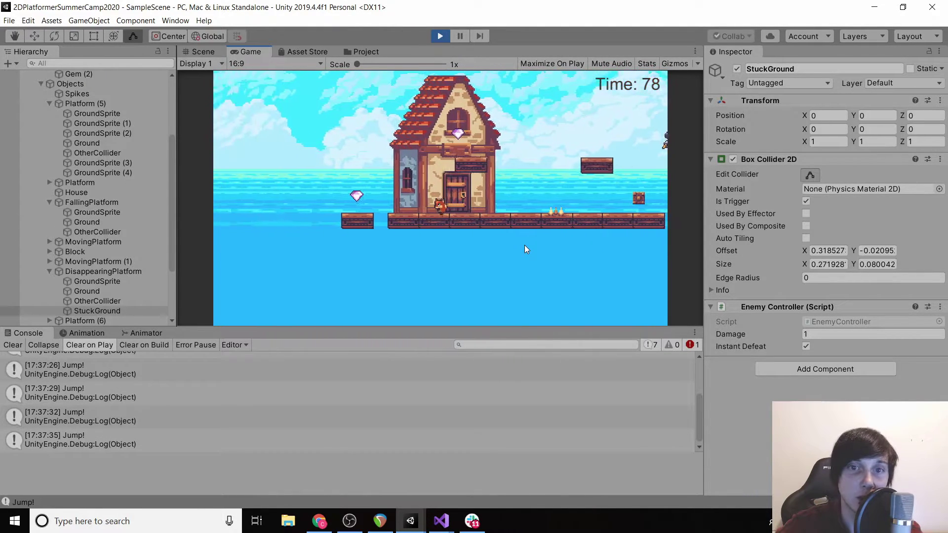
key("space")
key("Left")
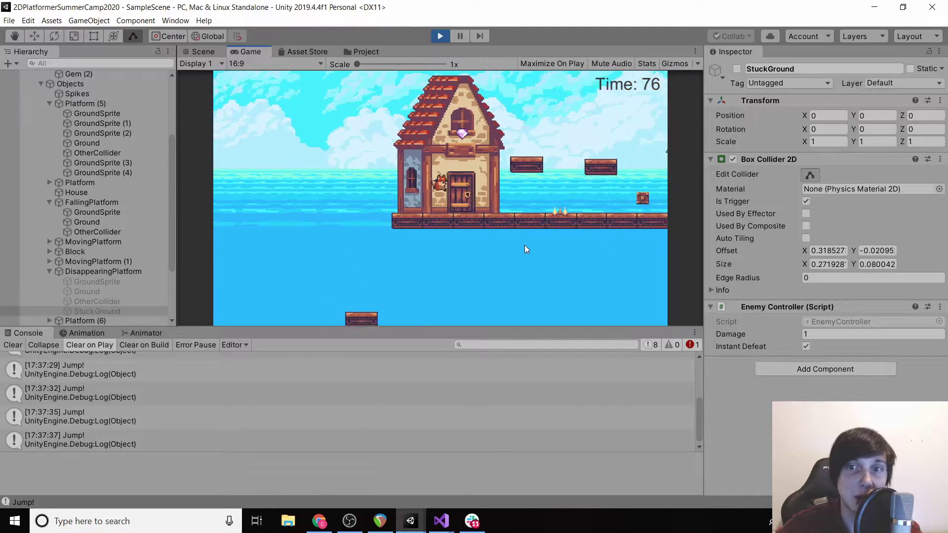
Step: Playtest the spikes, block and moving platforms near the house, and collect the gem at its upper window
key("Right")
key("space")
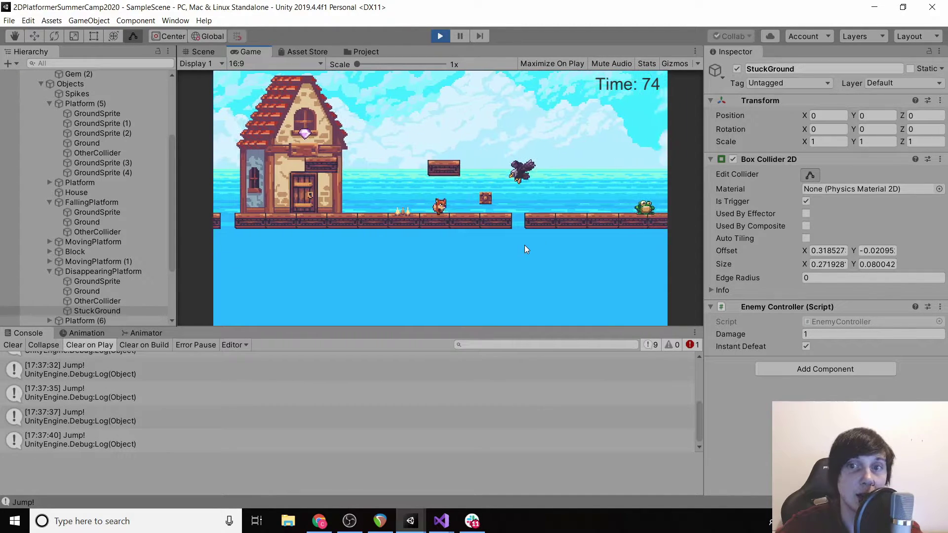
key("Left")
key("space")
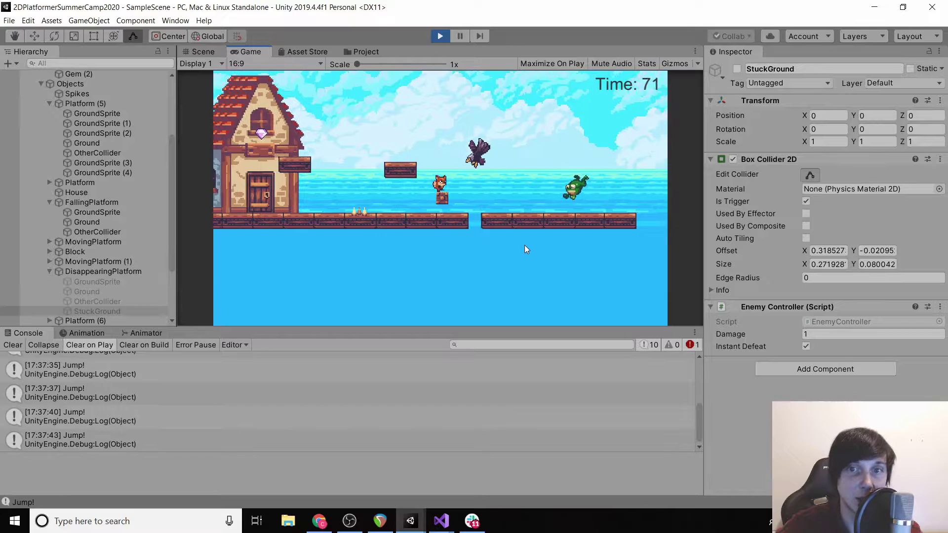
key("Left")
key("space")
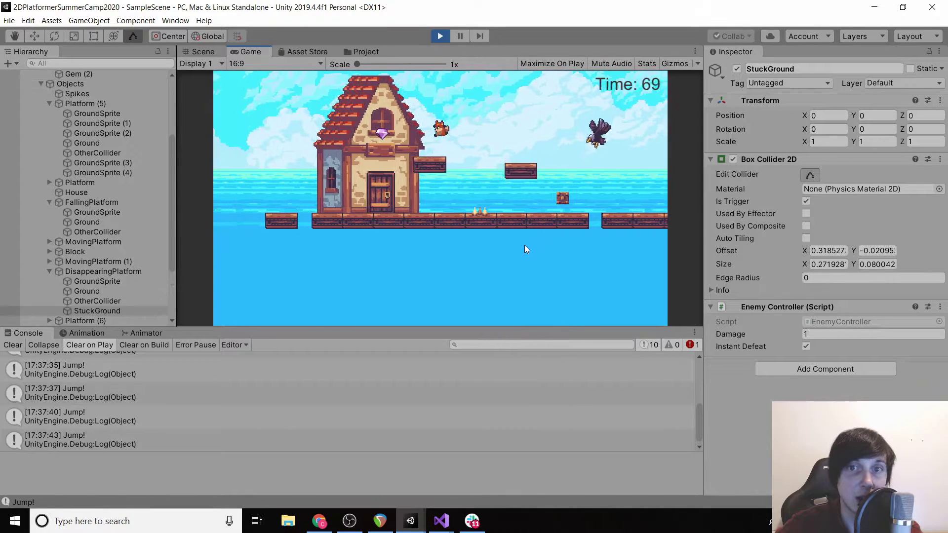
key("Right")
key("Left")
key("space")
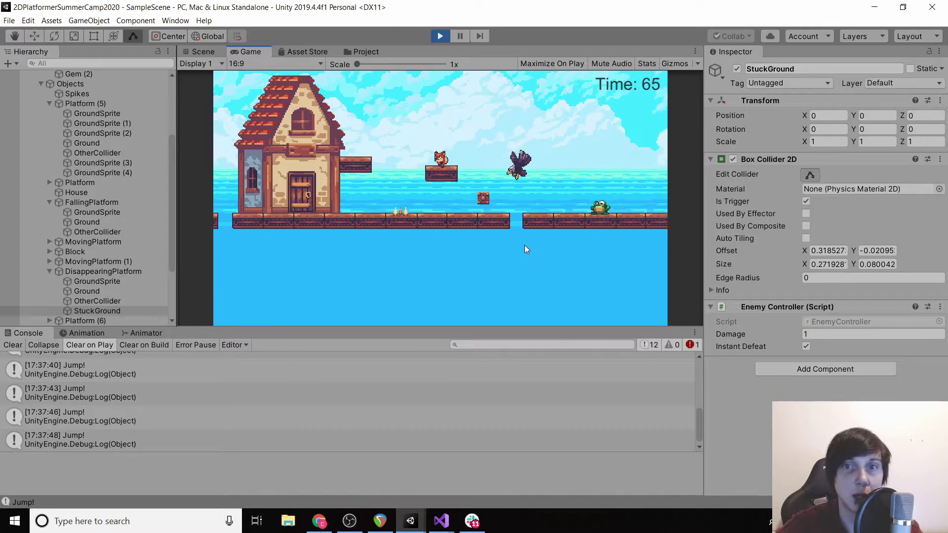
Step: Take the fox from the moving platform past the eagle and frog to the disappearing platform, and end the playtest
key("Right")
key("space")
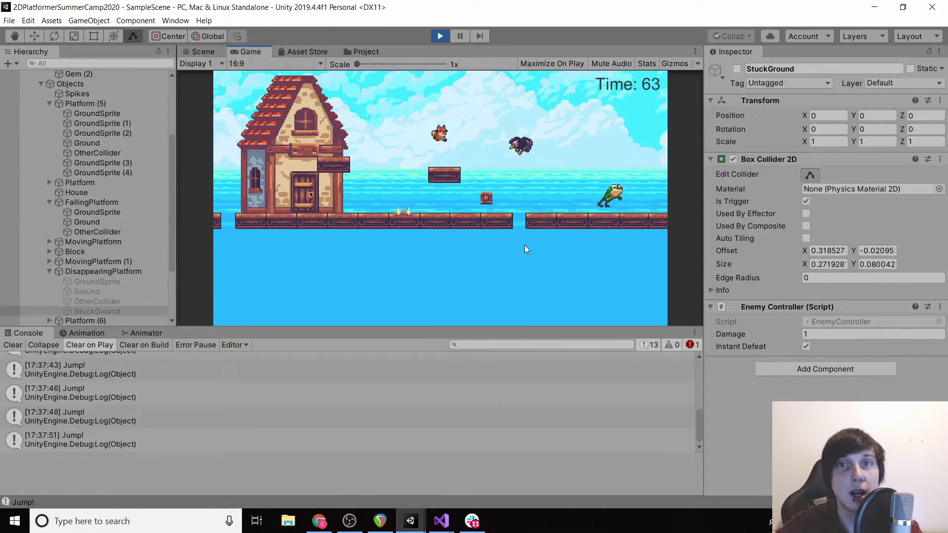
key("Right")
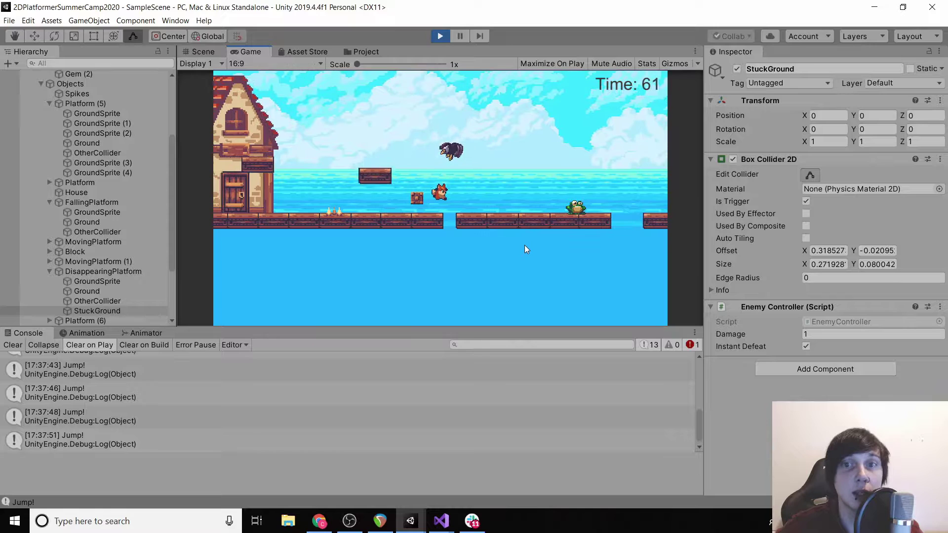
key("Right")
key("space")
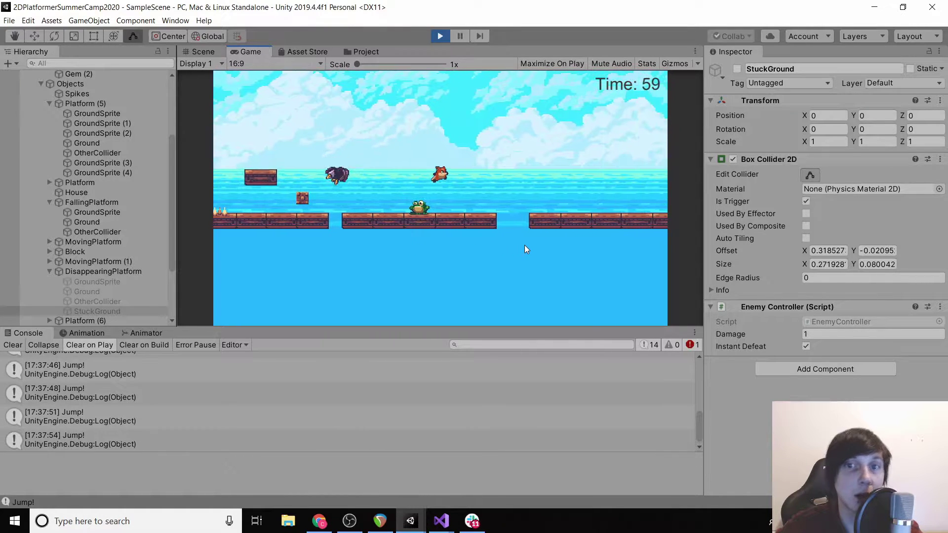
key("Right")
key("space")
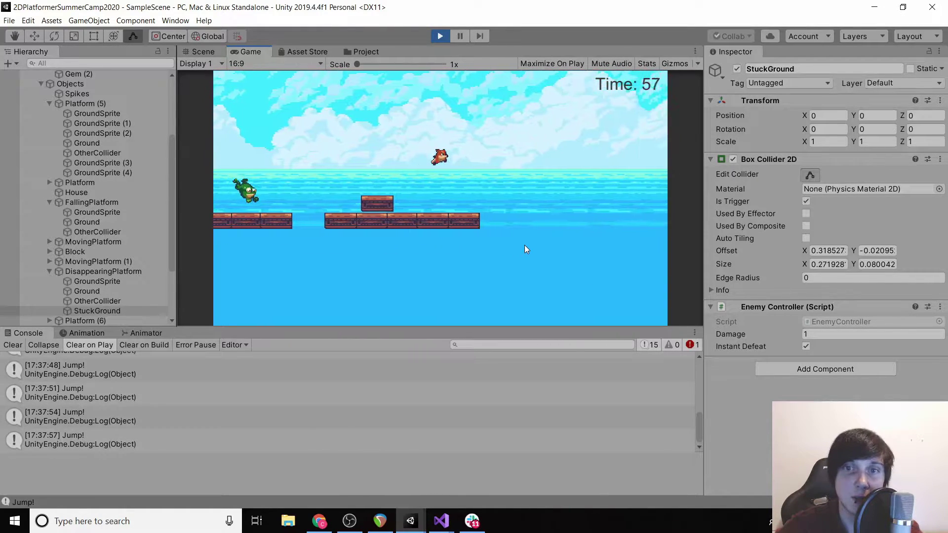
key("Left")
key("space")
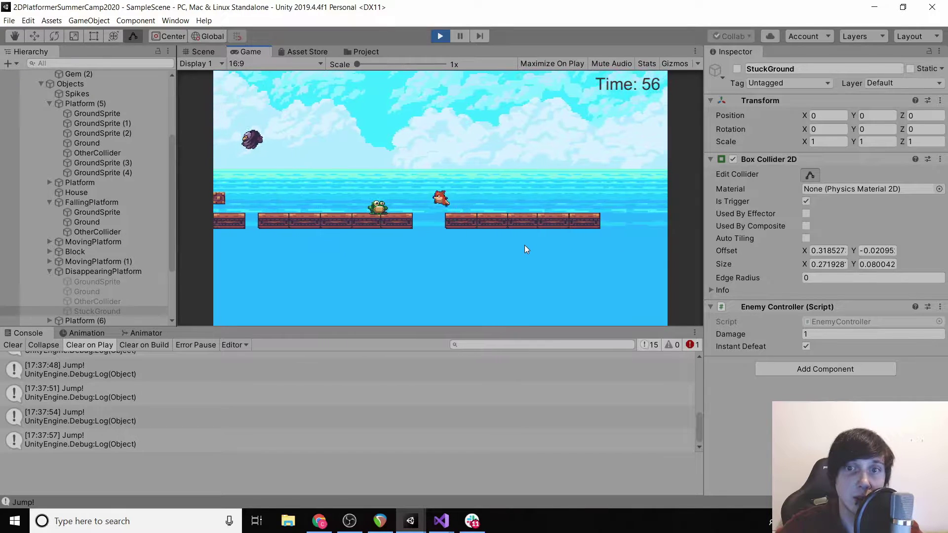
key("space")
key("Left")
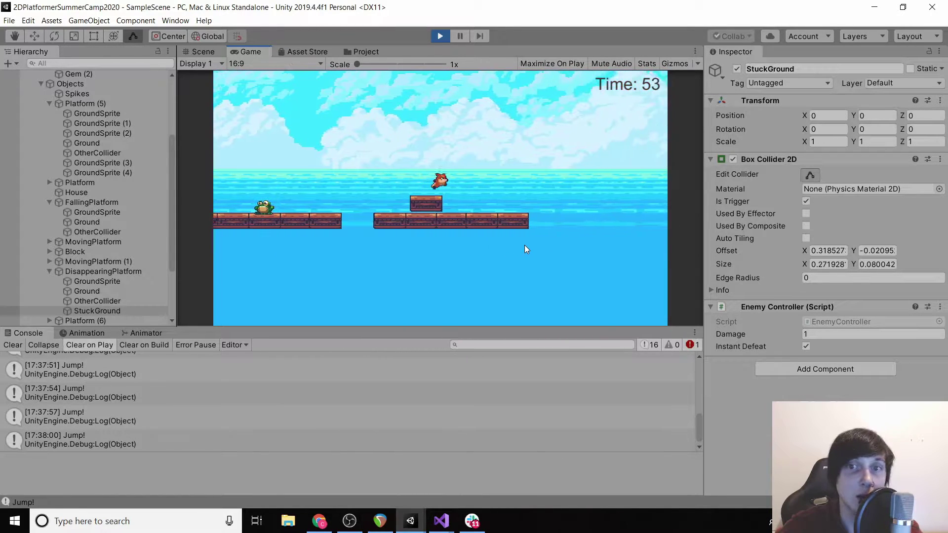
left_click(446, 37)
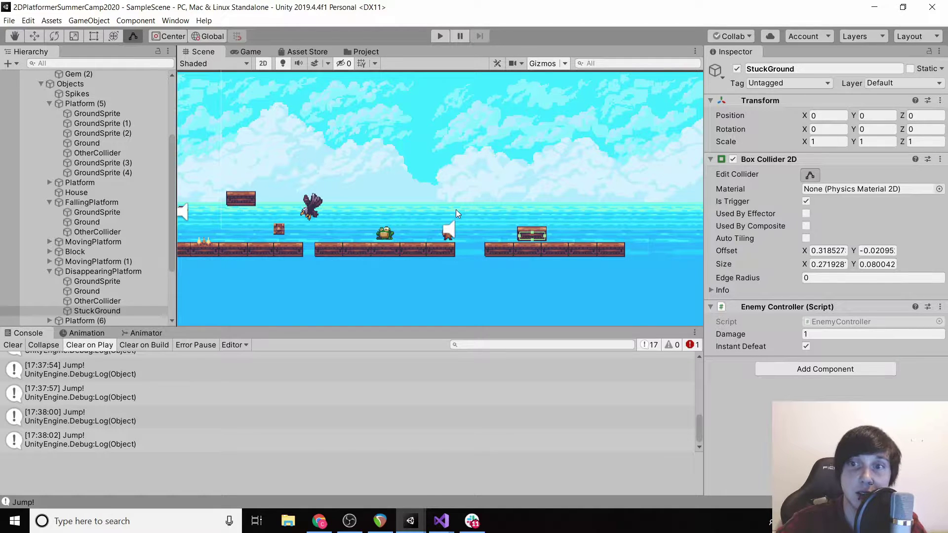
Step: Outside play mode, move the Player's starting position to X -4.31, in front of the house
scroll(455, 209, "down", 5)
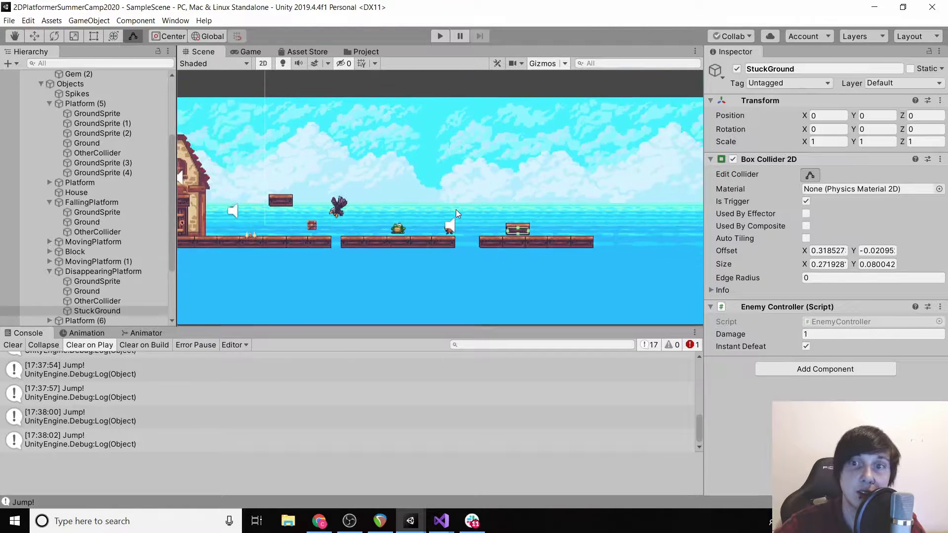
scroll(455, 210, "up", 2)
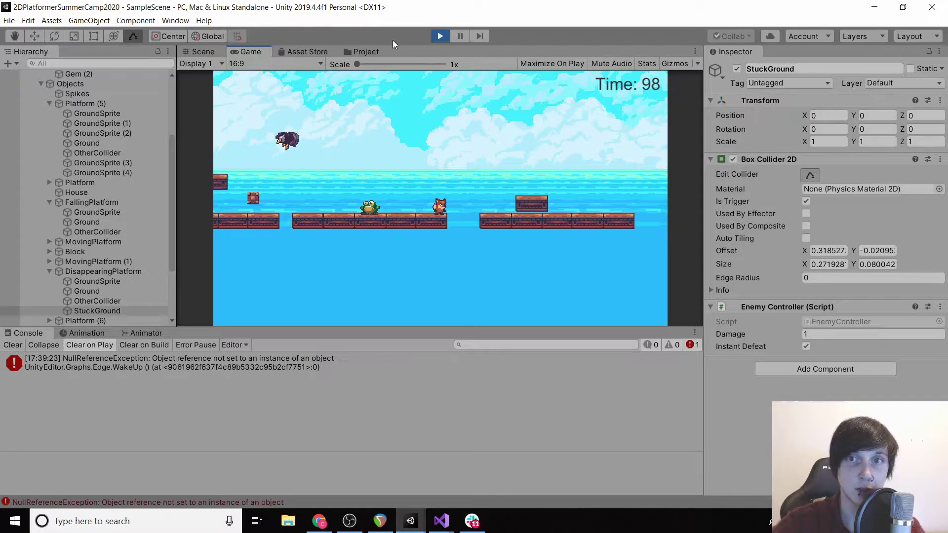
left_click(437, 32)
scroll(75, 144, "up", 4)
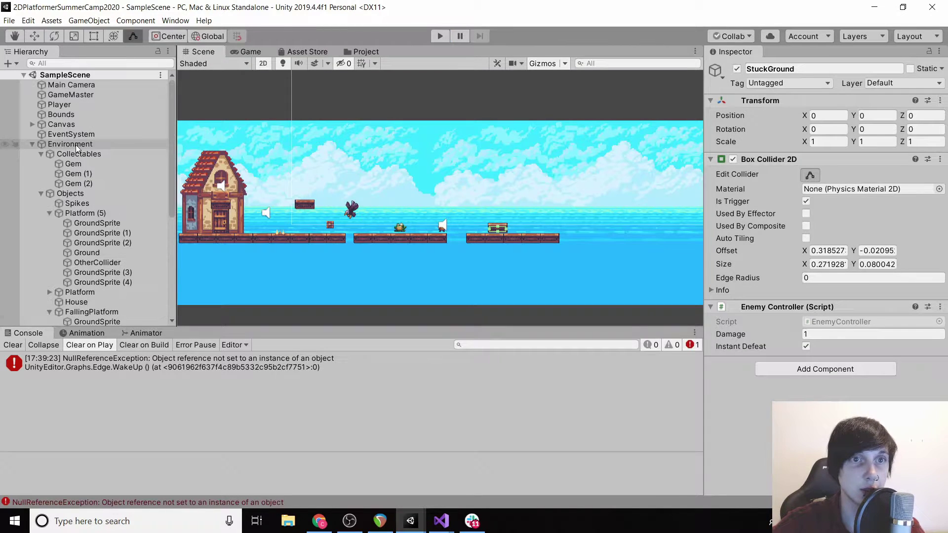
left_click(75, 105)
left_click_drag(811, 119, 534, 99)
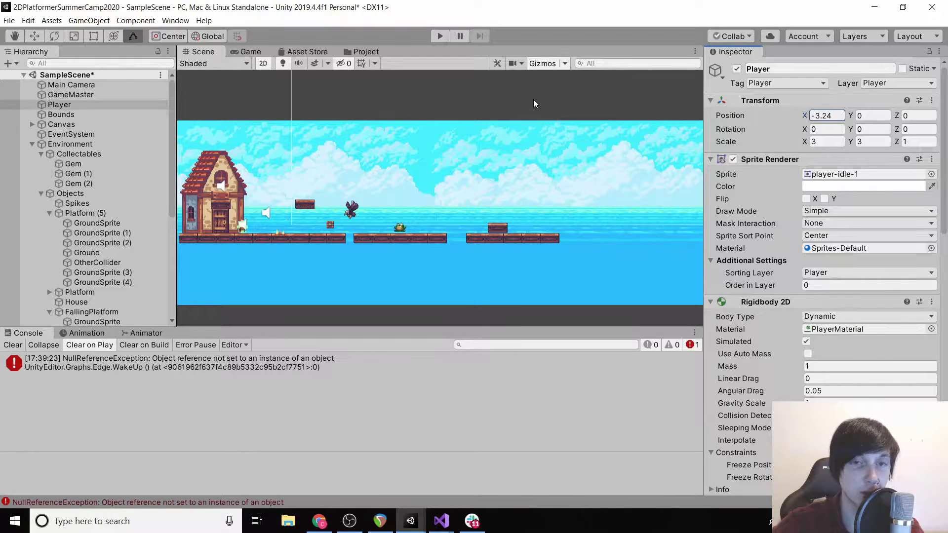
Step: Start the game from the new position and playtest jumping toward the gem above the small falling platform
key("ctrl+p")
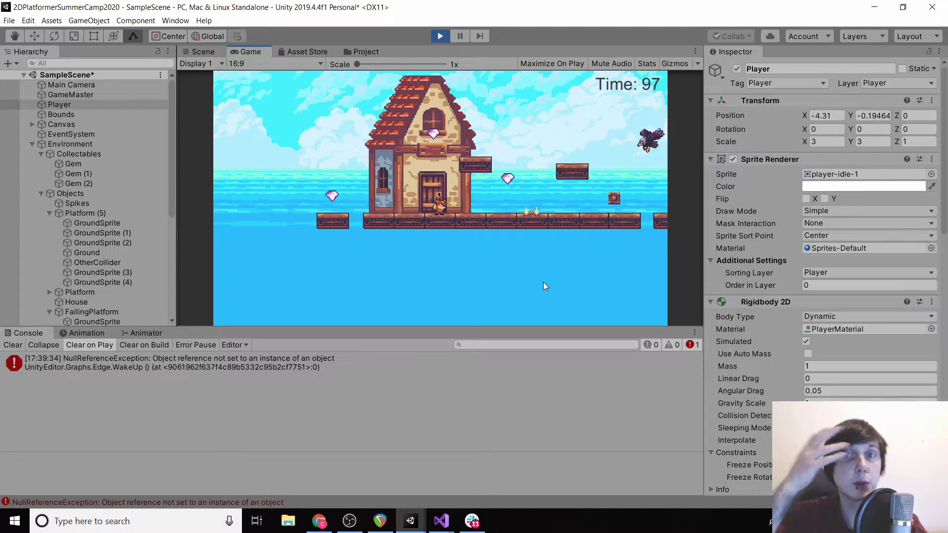
key("space")
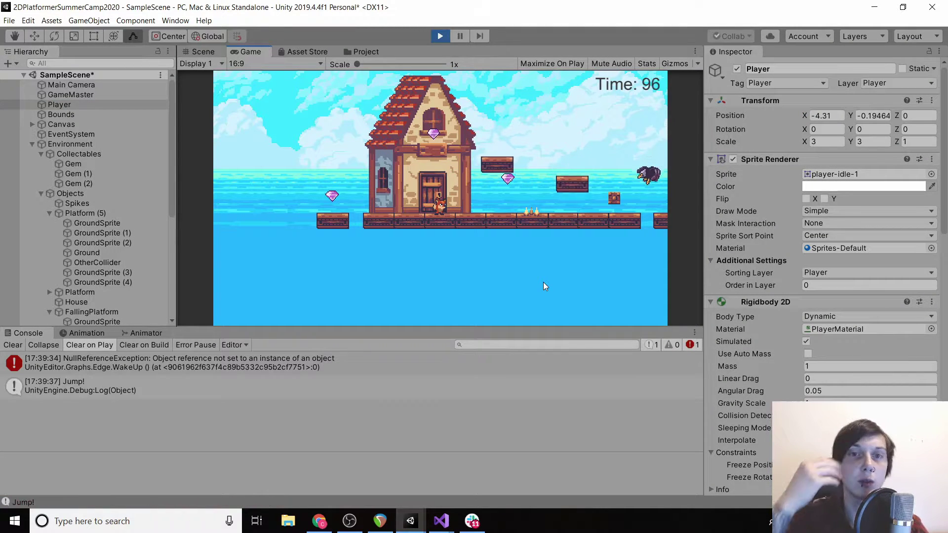
key("Left")
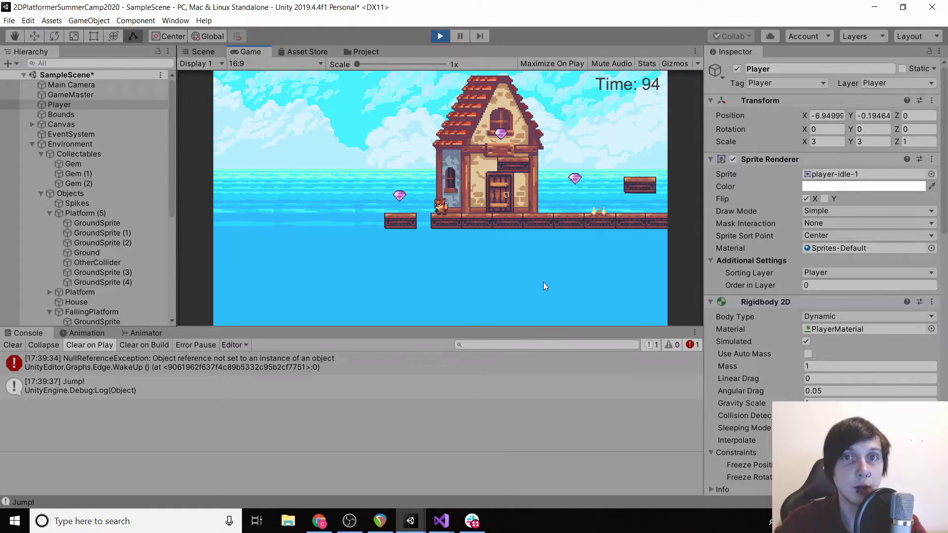
key("space")
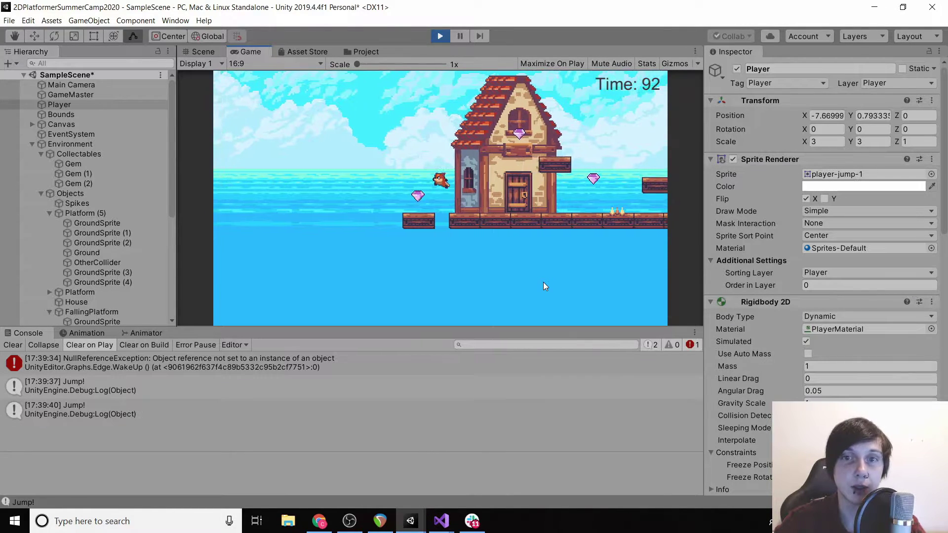
key("space")
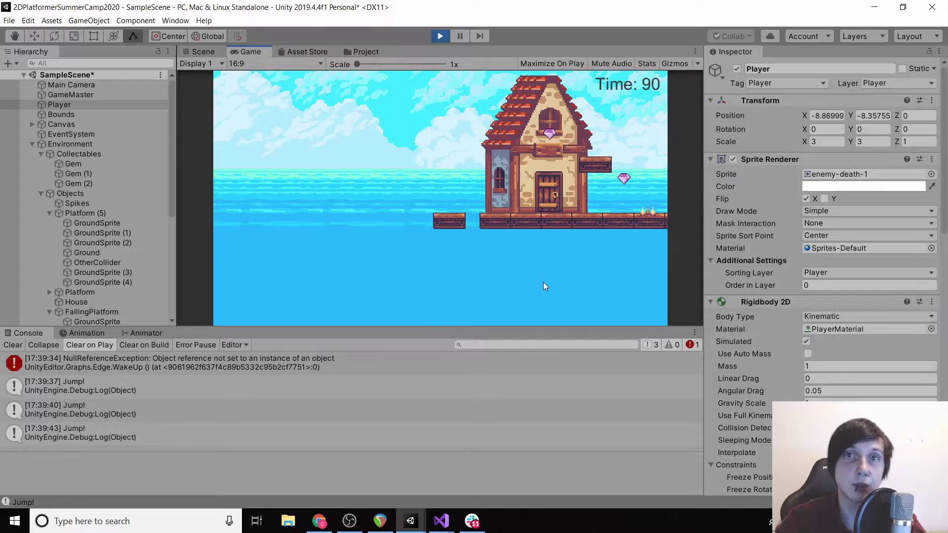
Step: Run the fox from the restart point past the house and collect the gem above the falling platform
key("space")
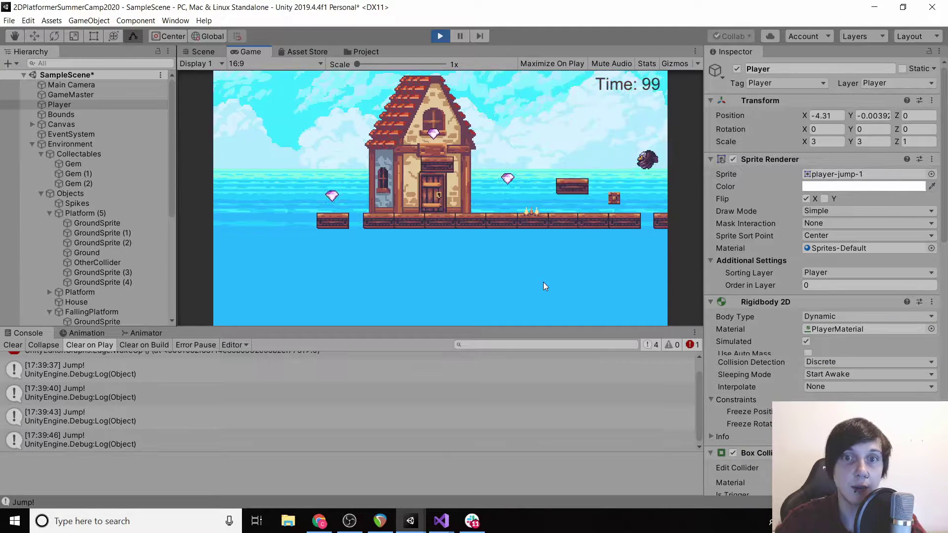
key("Left")
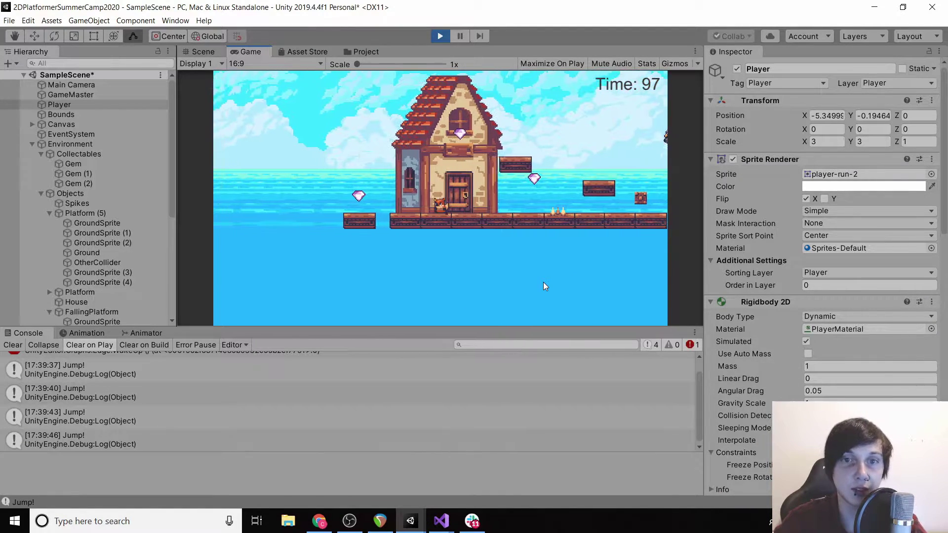
key("space")
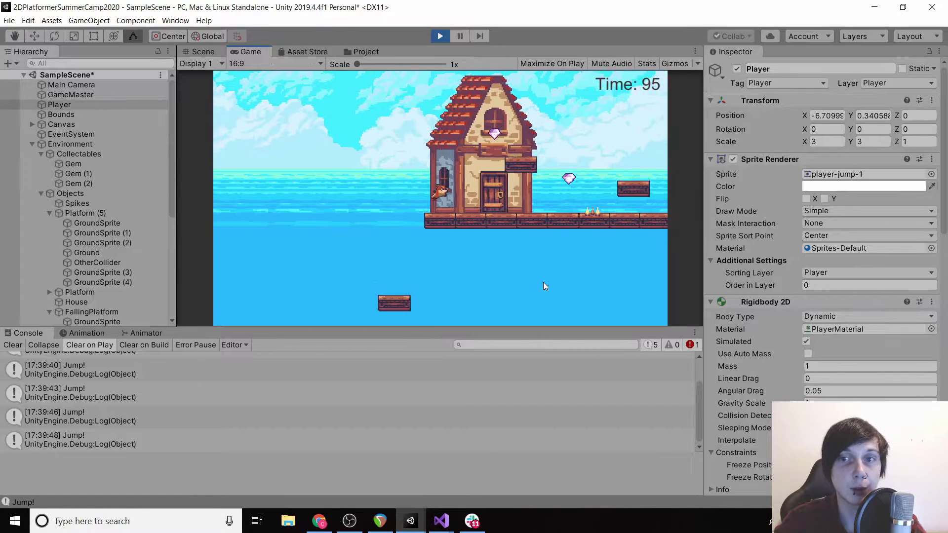
Step: Turn the fox back from the falling platform and playtest jumping at the spikes beyond the house
key("Right")
key("space")
key("Right")
key("space")
key("Right")
key("space")
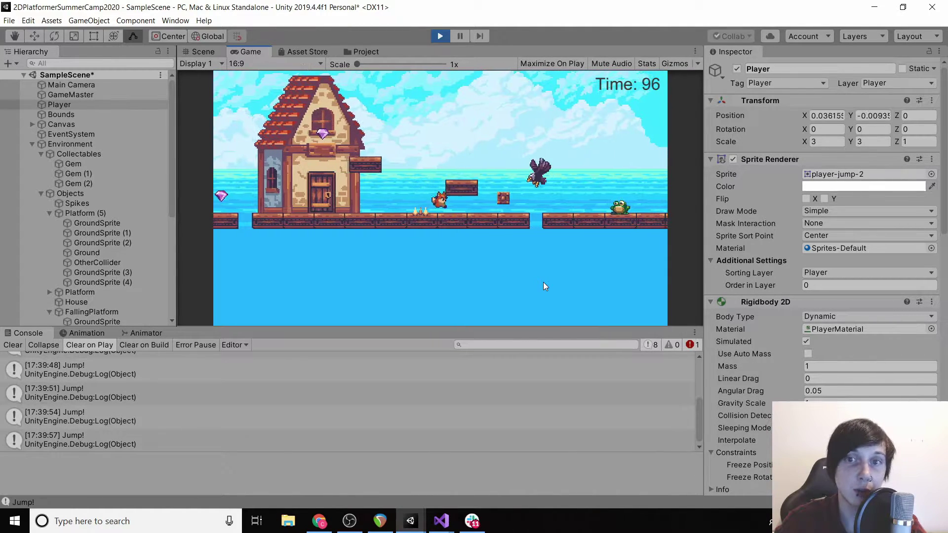
Step: Playtest the hazards around the block and eagle, and approach the spikes again
key("Right")
key("space")
key("Left")
key("Right")
key("space")
key("Right")
key("space")
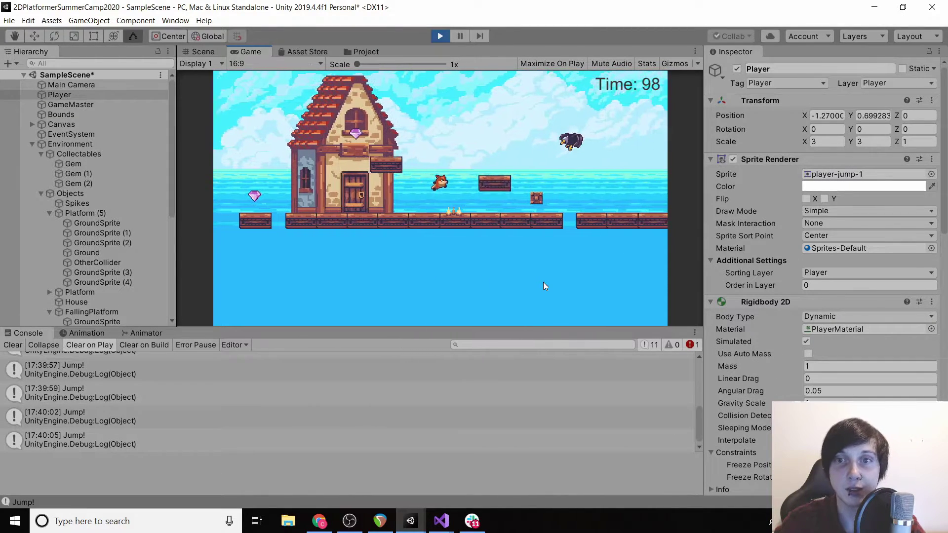
Step: Playtest jumping from the spikes past the block and eagle and over the frog on the next ground platform
key("space")
key("Right")
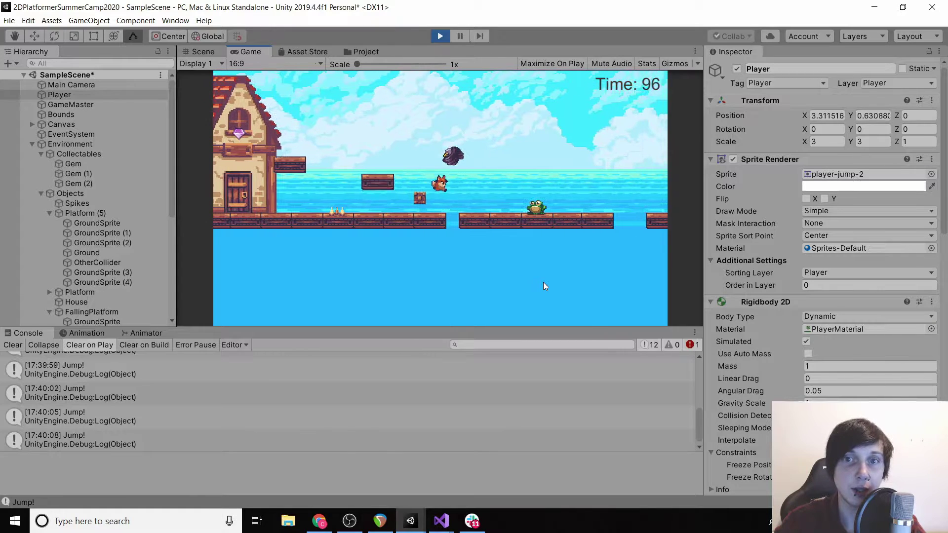
key("Right")
key("space")
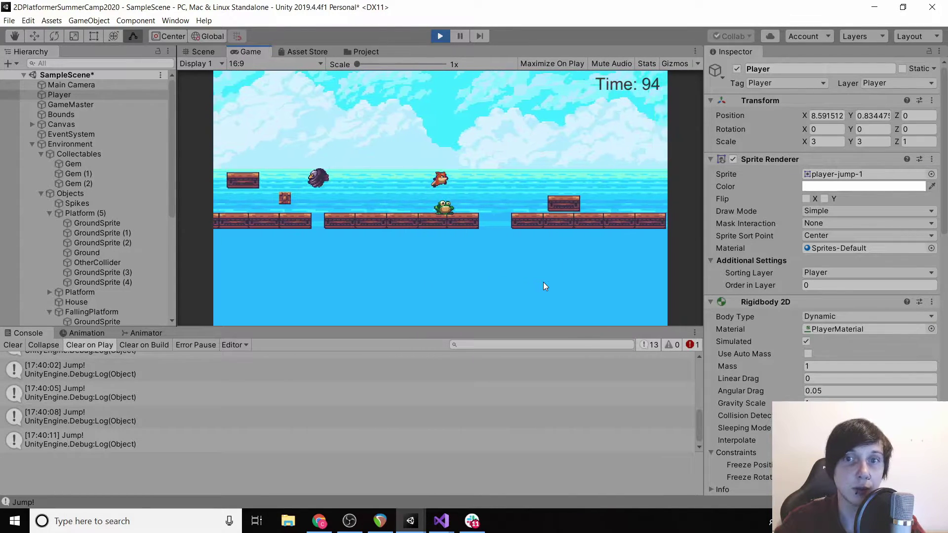
key("Left")
key("space")
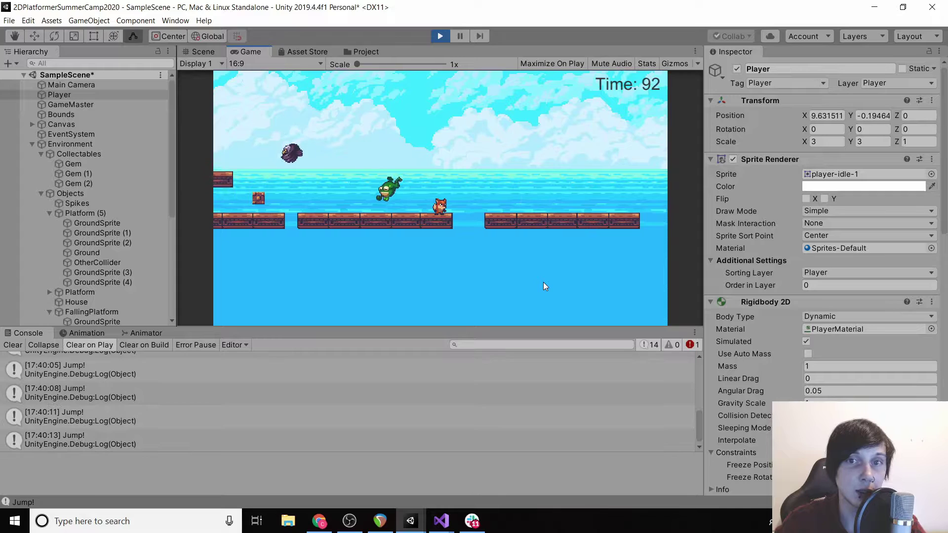
Step: Run the fox back from the frog past the block and playtest the stretch beside the spikes
key("Left")
key("space")
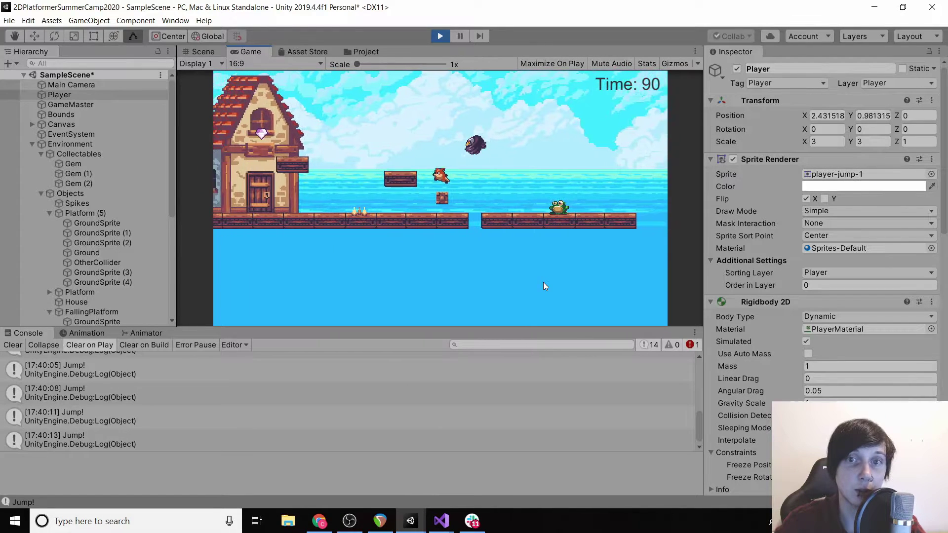
key("Right")
key("Right")
key("space")
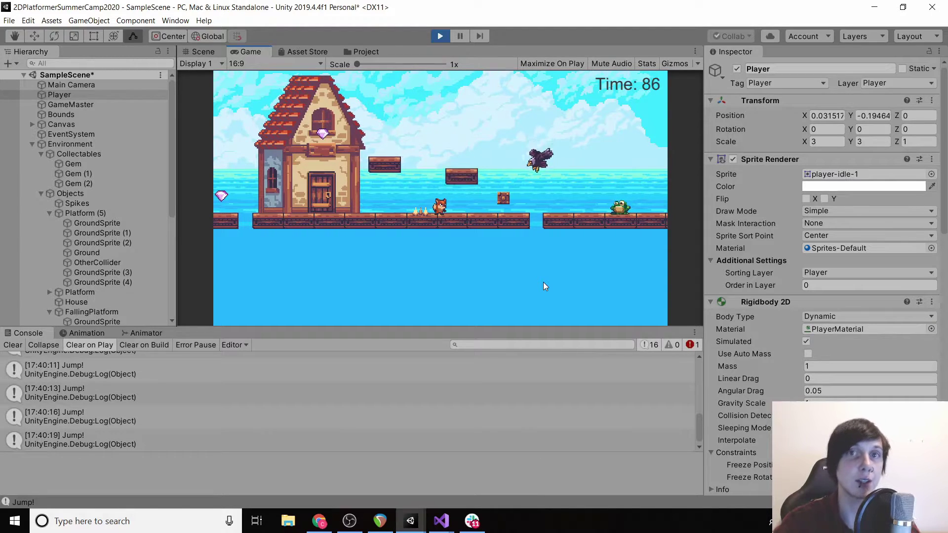
Step: Playtest jumping in place beside the spikes, and stop the game
key("space")
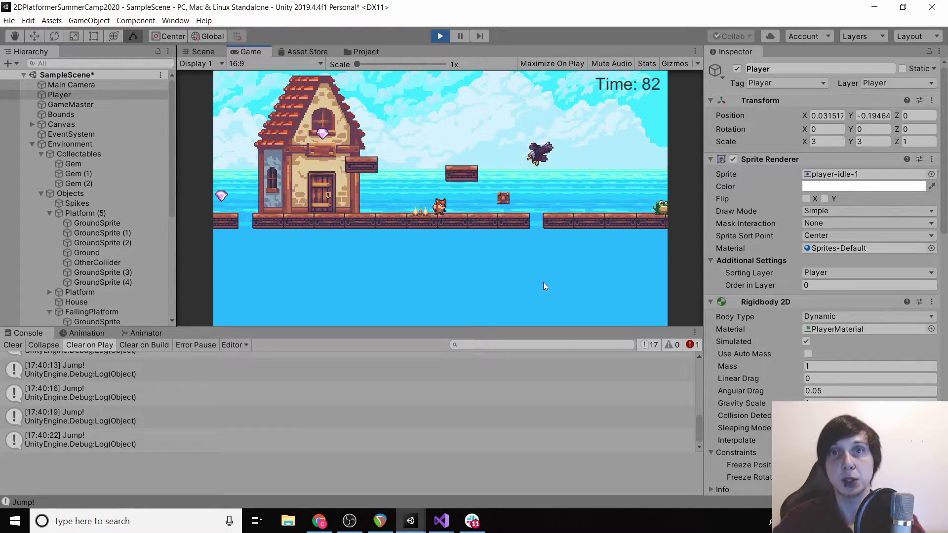
key("space")
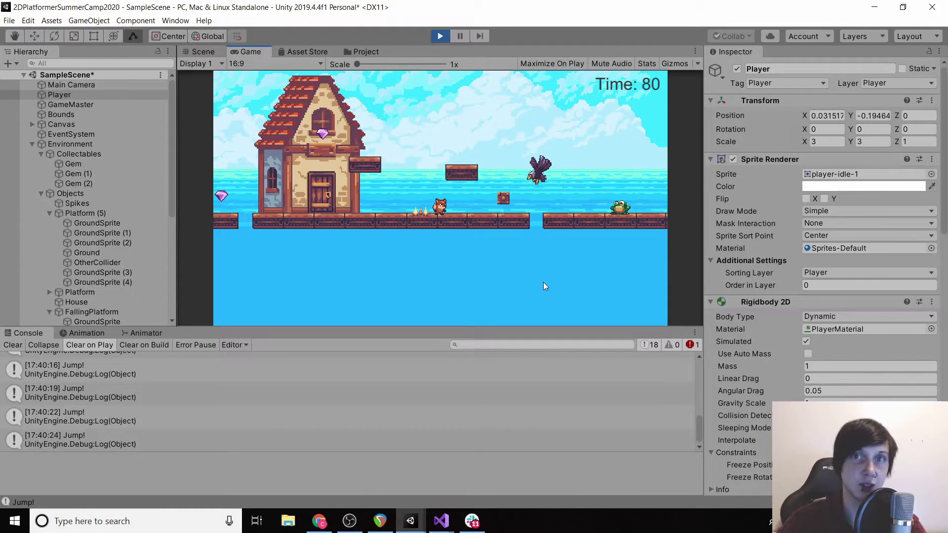
key("space")
key("ctrl+p")
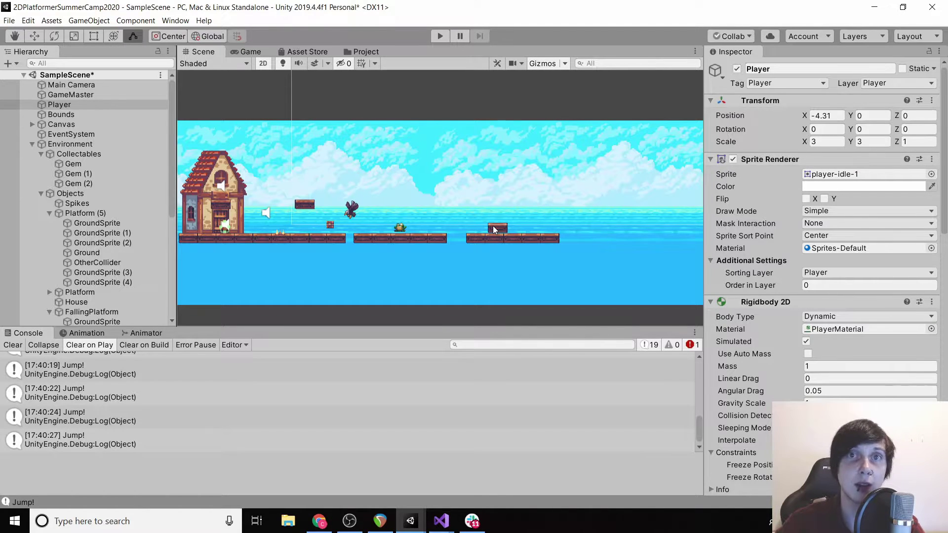
Step: Move DisappearingPlatform beyond the last ground platform to X 17.93, matching its Y position to that of Platform (6)
left_click(493, 226)
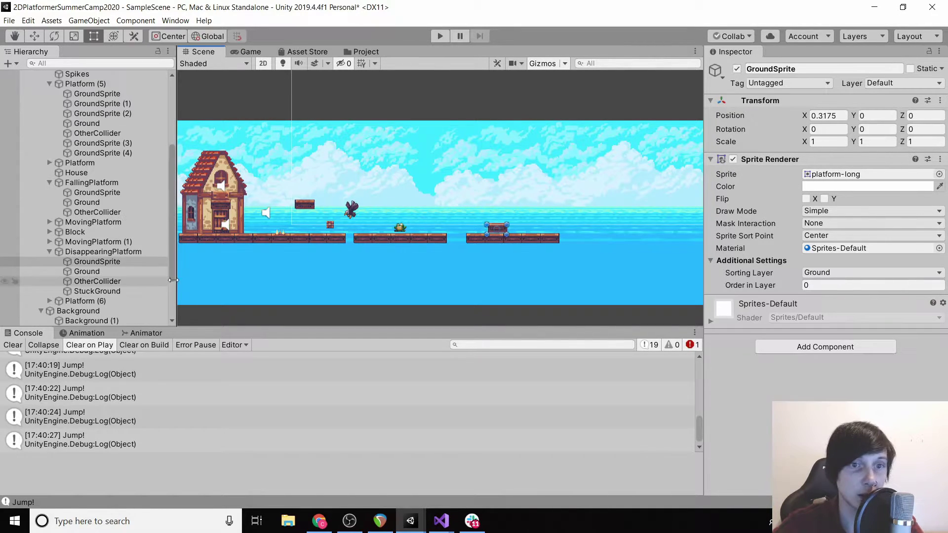
left_click(49, 252)
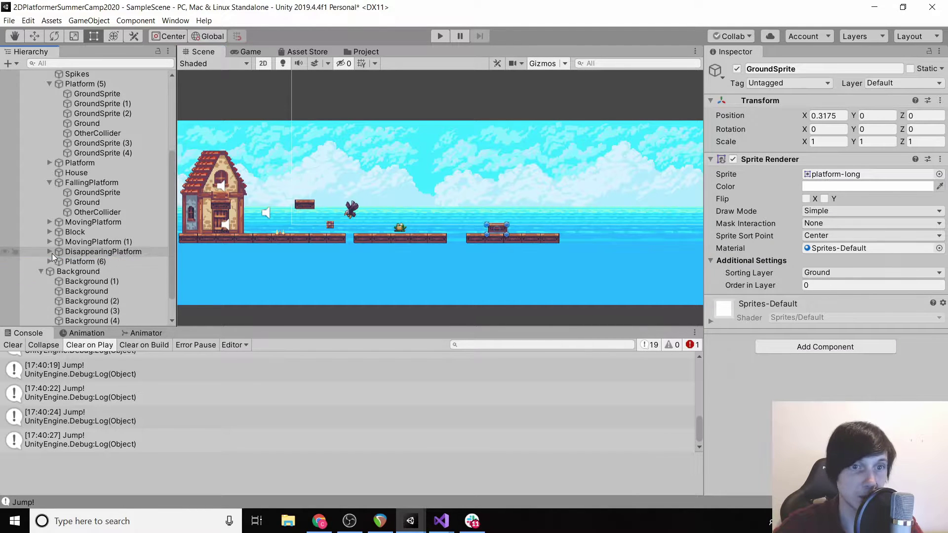
left_click(79, 252)
left_click(84, 242)
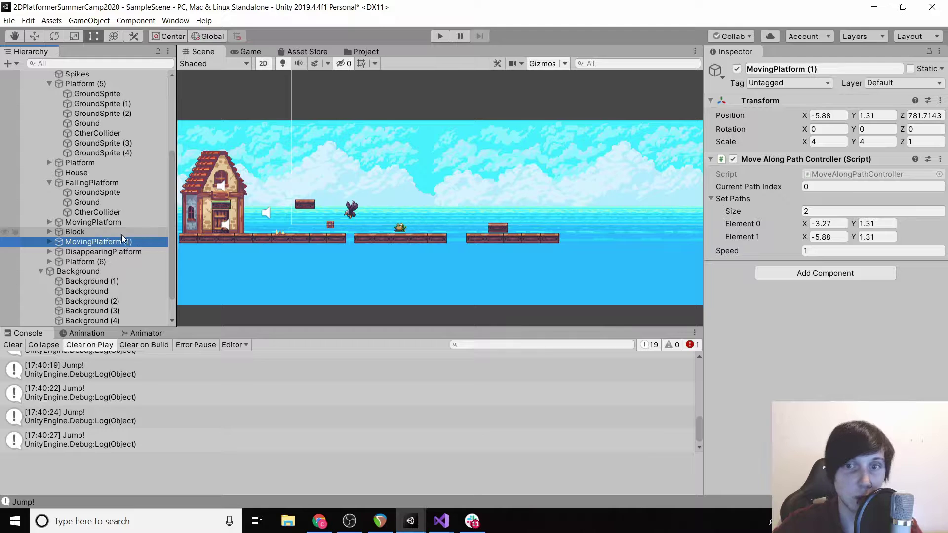
left_click(496, 235)
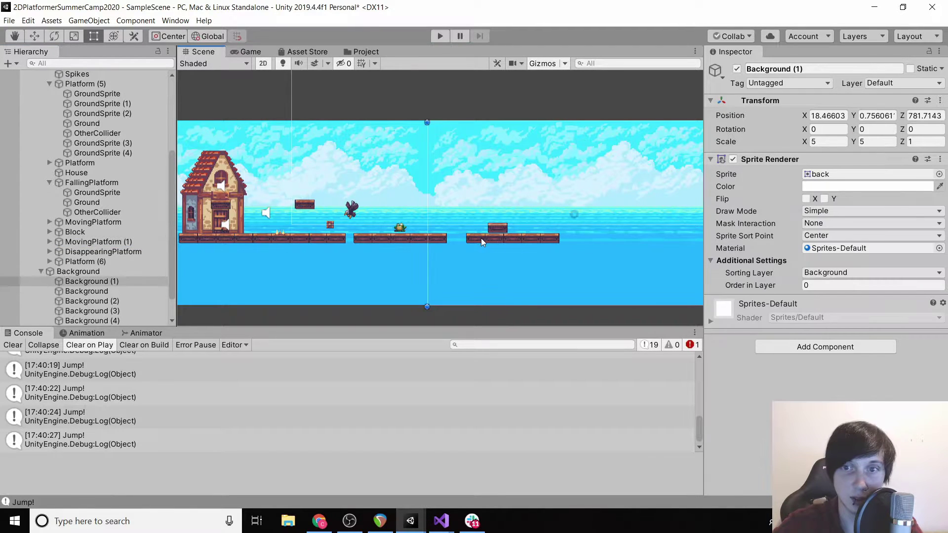
left_click(481, 238)
left_click(98, 261)
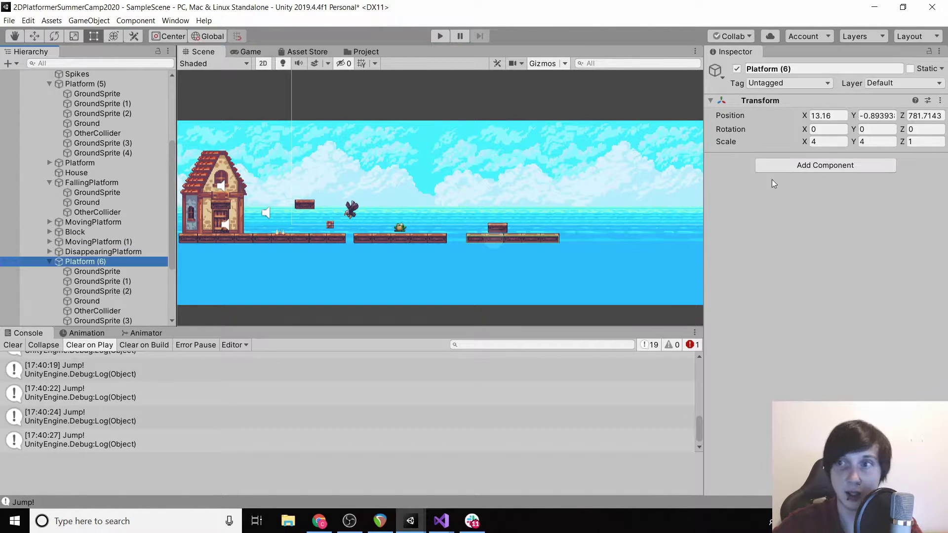
left_click(873, 115)
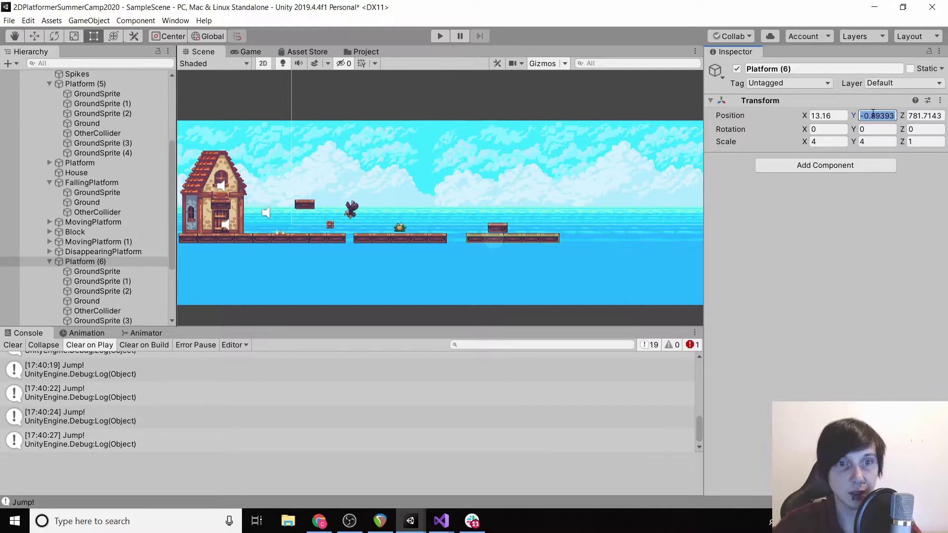
left_click(142, 251)
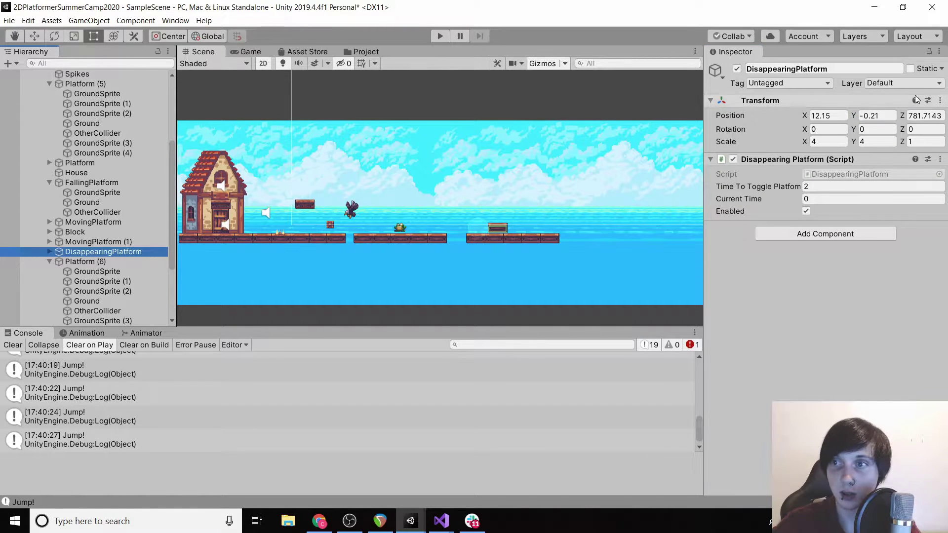
left_click_drag(854, 115, 934, 127)
Step: Move the Player's starting position to X 11.8, on the last ground platform, and start the game
scroll(62, 142, "up", 5)
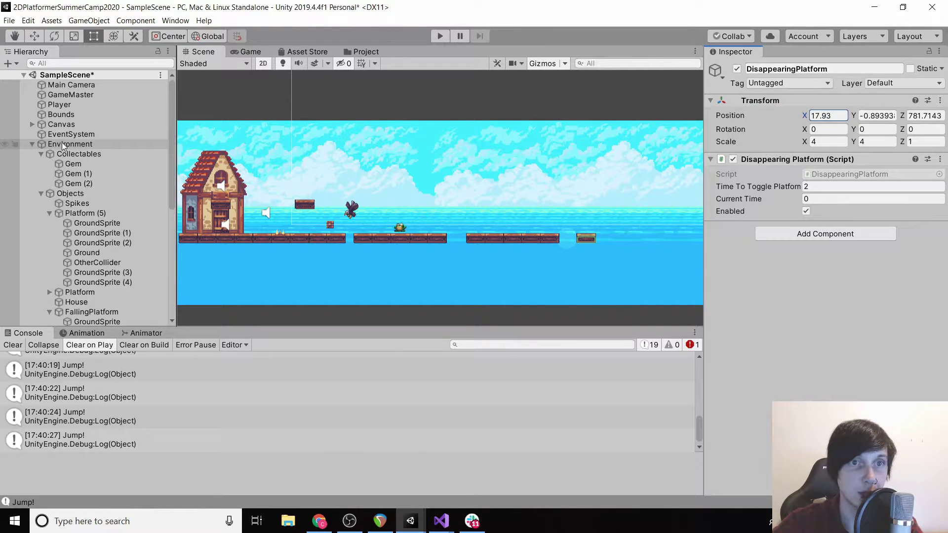
left_click(82, 105)
left_click(804, 119)
left_click_drag(803, 119, 441, 68)
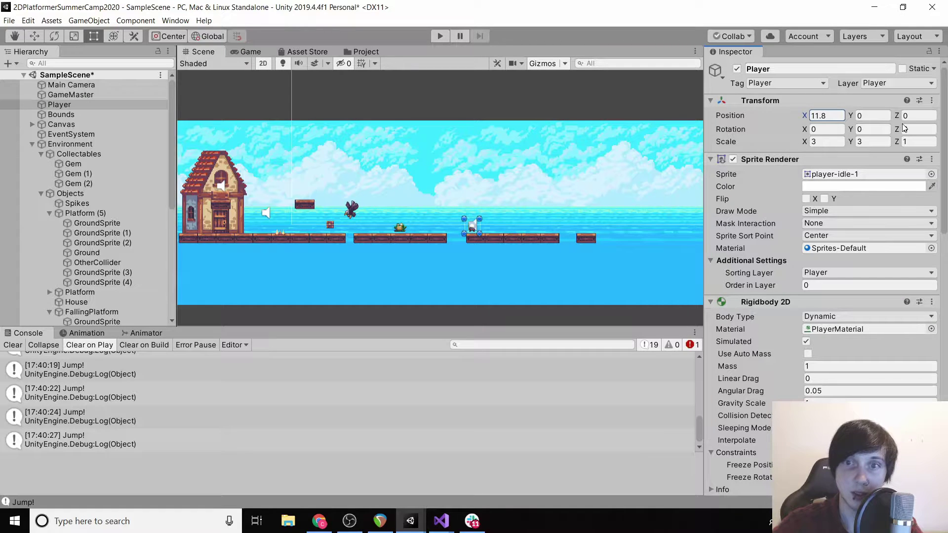
left_click(439, 35)
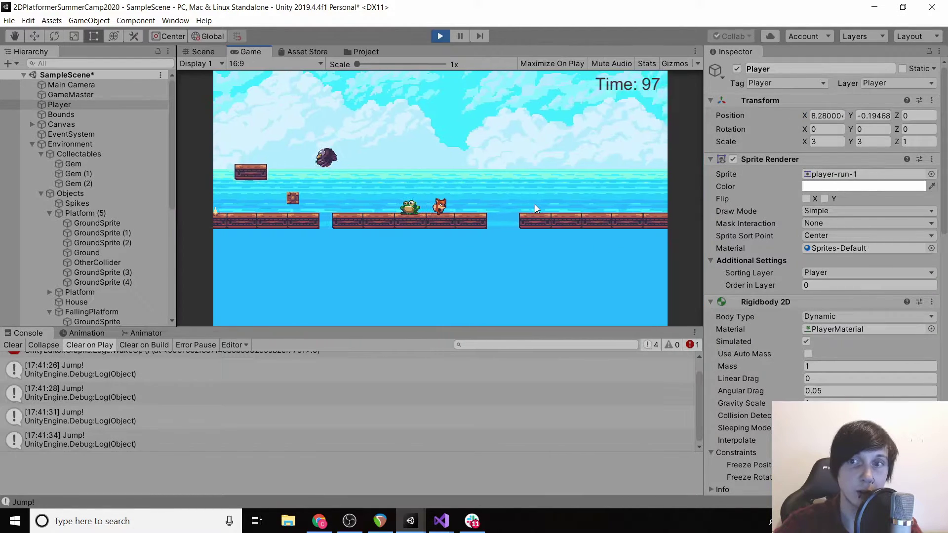
Step: Run the fox away from the frog across the last ground platform and playtest jumping toward the disappearing platform
key("space")
key("Right")
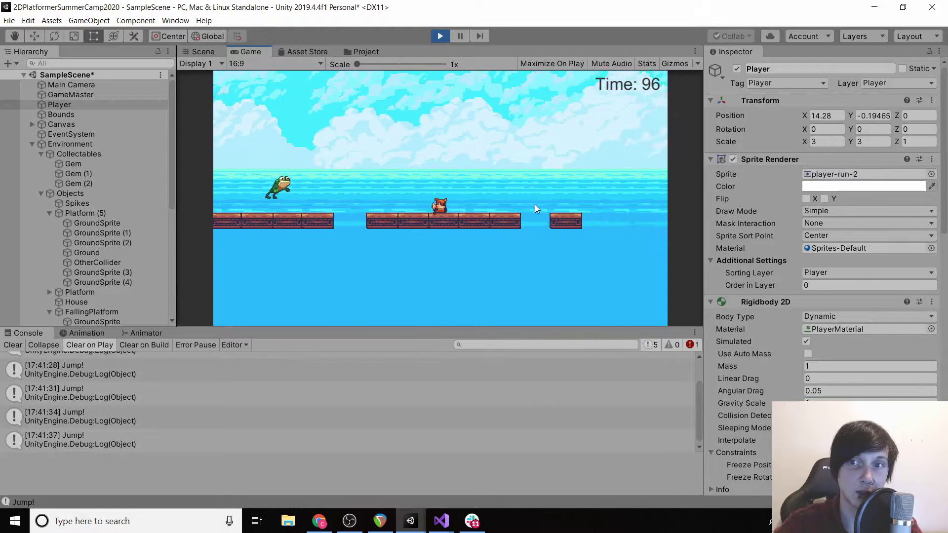
key("space")
key("Left")
key("space")
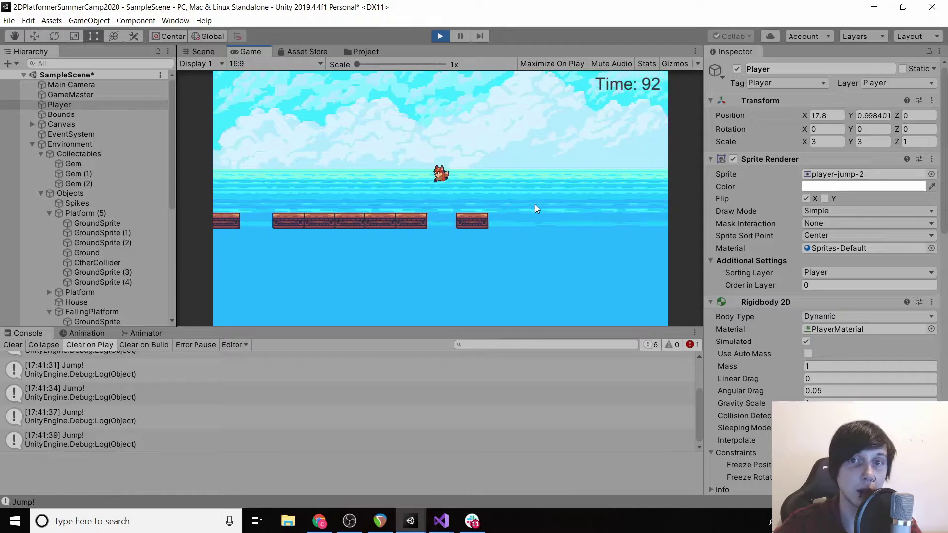
Step: Playtest timing the jump from the ground platform's edge as the disappearing platform toggles
key("Right")
key("space")
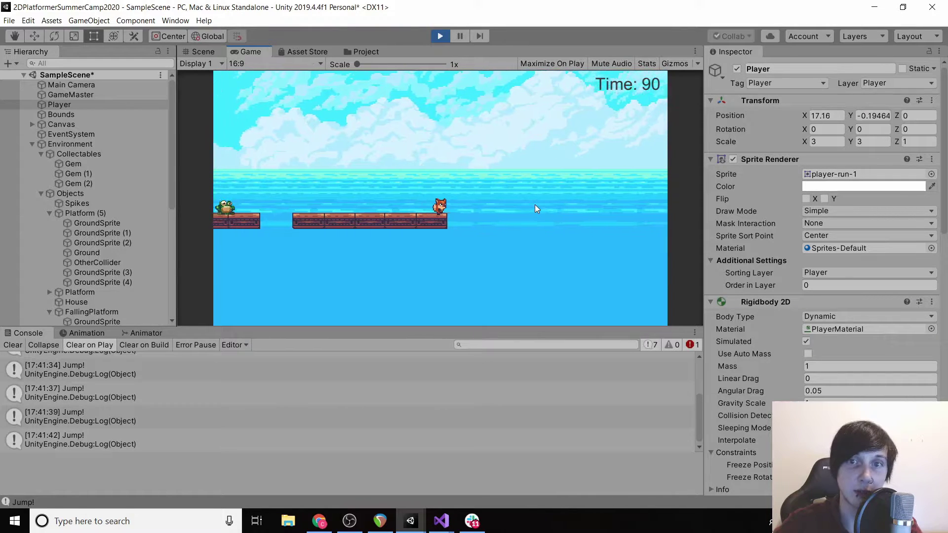
key("space")
key("Left")
key("Right")
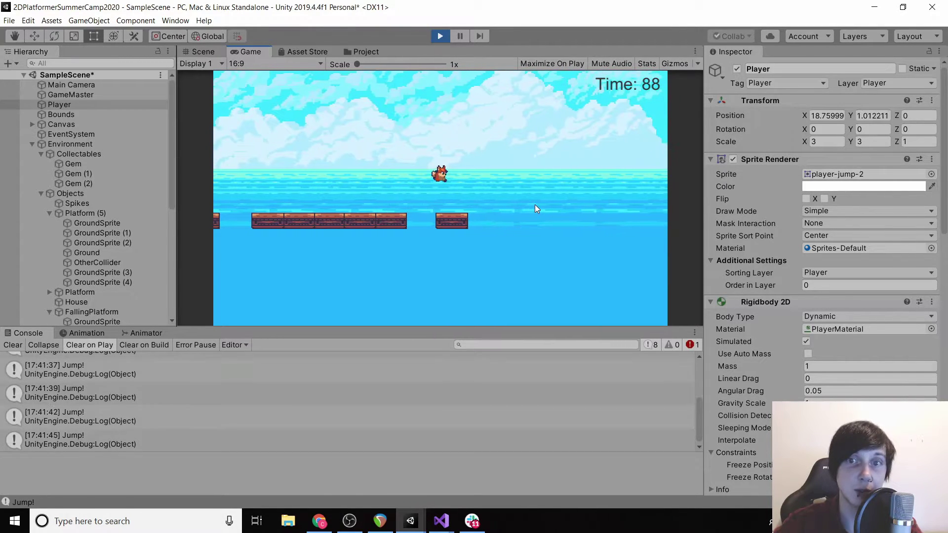
key("space")
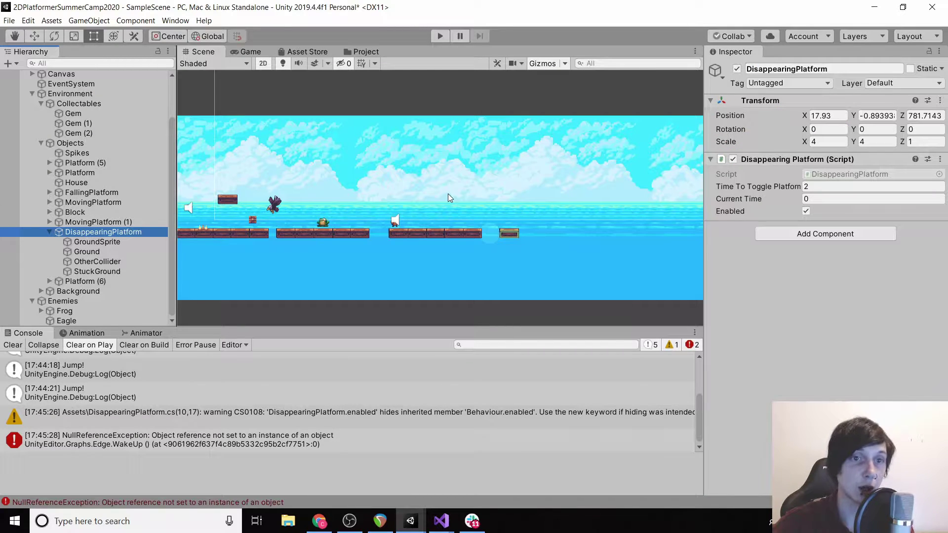
Step: Duplicate DisappearingPlatform, move the copy to X 21.69 and turn off its script's Enabled option
key("ctrl+d")
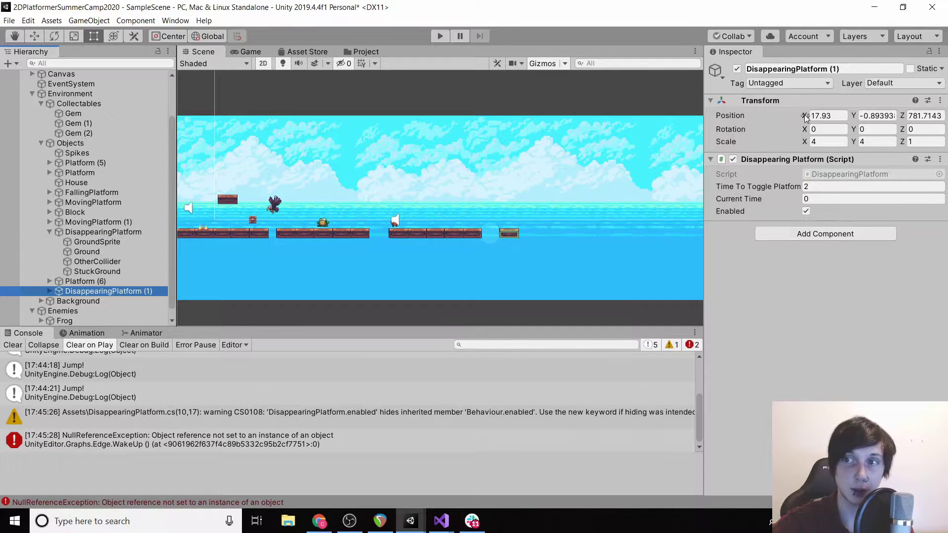
left_click_drag(805, 116, 886, 123)
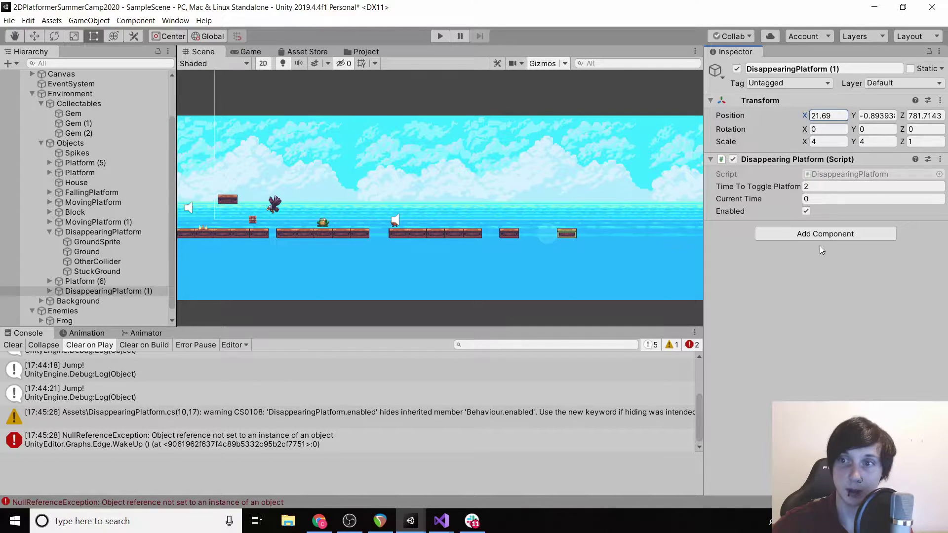
left_click(806, 212)
Step: Duplicate DisappearingPlatform (1), set the new copy's X position to 26 and turn on its script's Enabled option
left_click(99, 283)
left_click(97, 291)
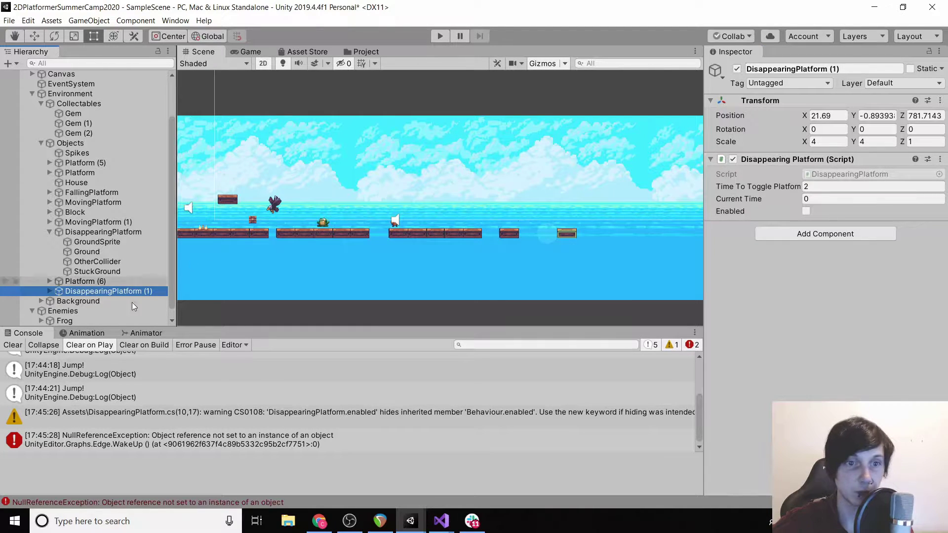
key("ctrl+d")
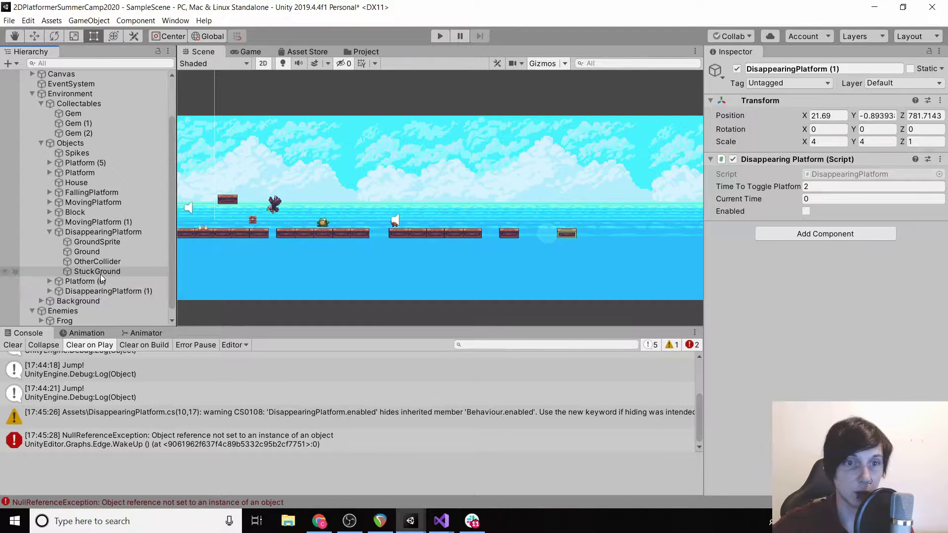
scroll(100, 274, "down", 1)
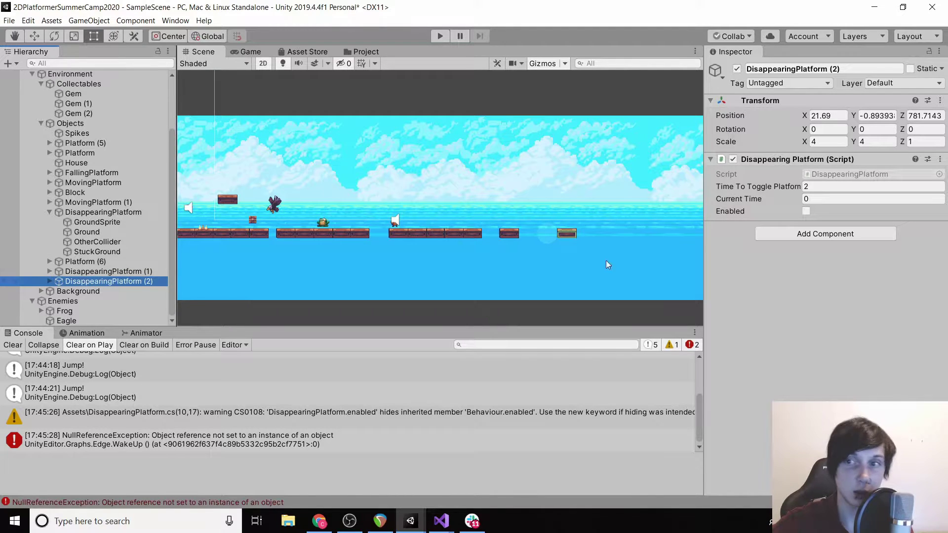
left_click_drag(805, 115, 832, 116)
key("BackSpace")
key("BackSpace")
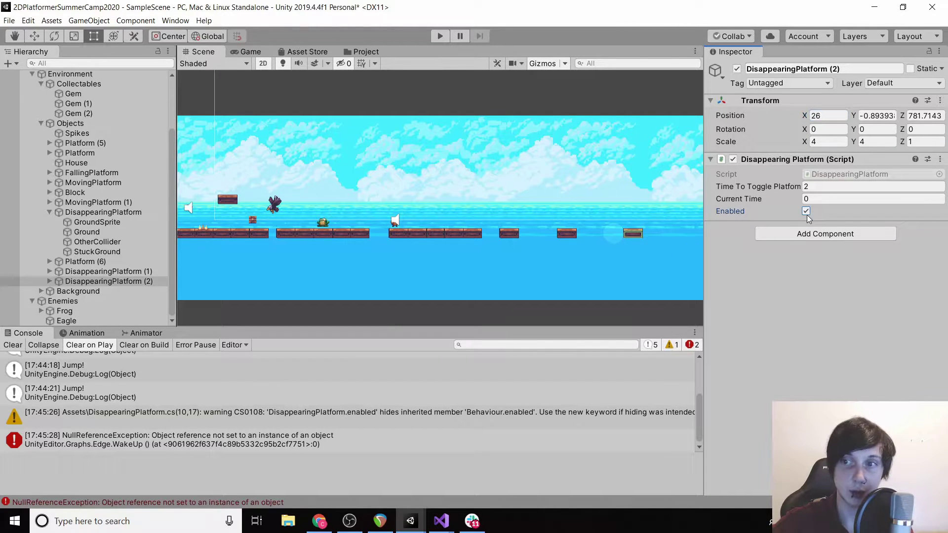
Step: Switch to Visual Studio, delete the statement inside the Start method of DisappearingPlatform.cs, and save the script
left_click(440, 521)
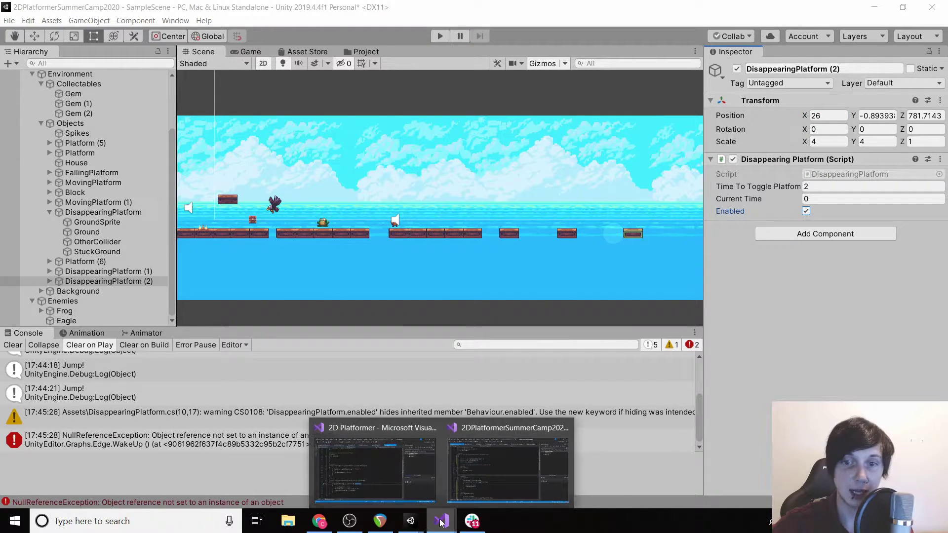
left_click(510, 469)
left_click_drag(194, 256, 121, 255)
key("BackSpace")
key("ctrl+s")
Step: Switch back to Unity and playtest jumping from the ground platform across the row of alternating disappearing platforms
mouse_move(410, 522)
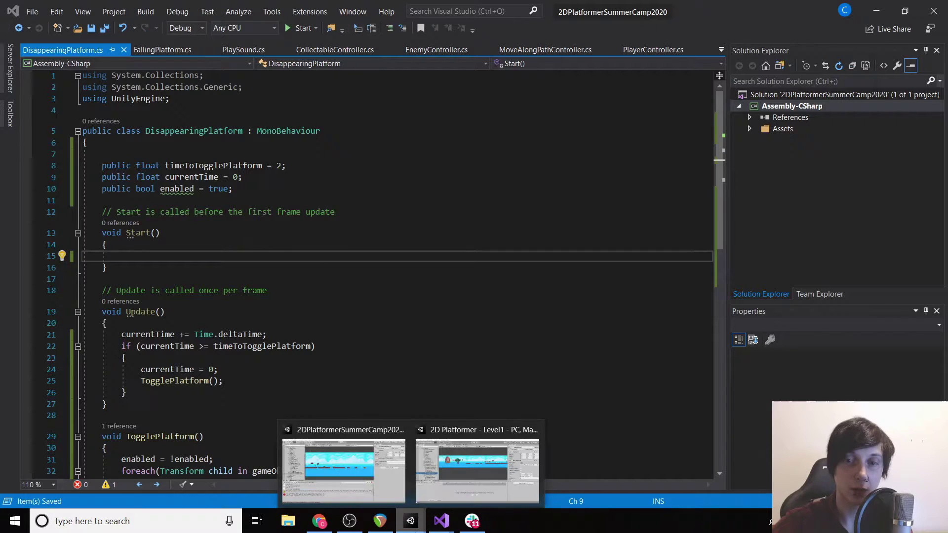
left_click(381, 504)
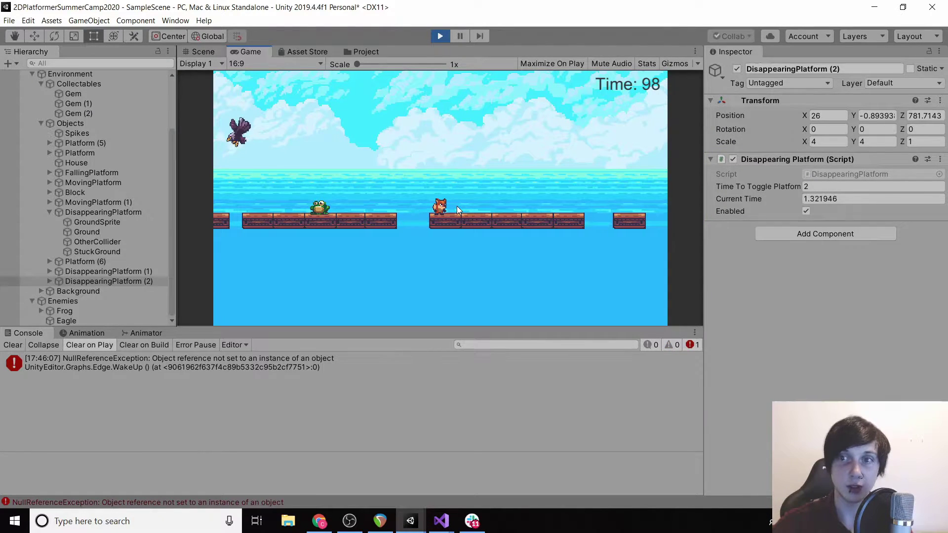
key("Right")
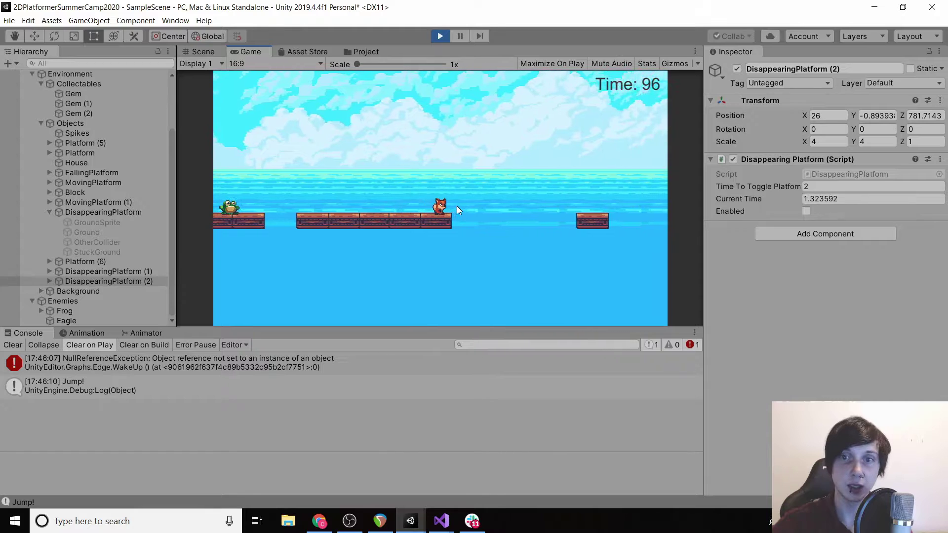
key("space")
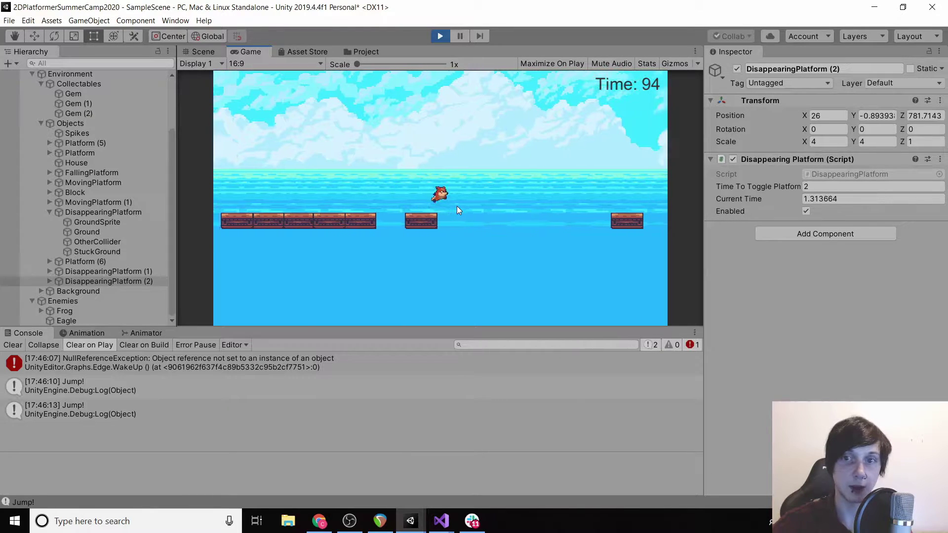
key("space")
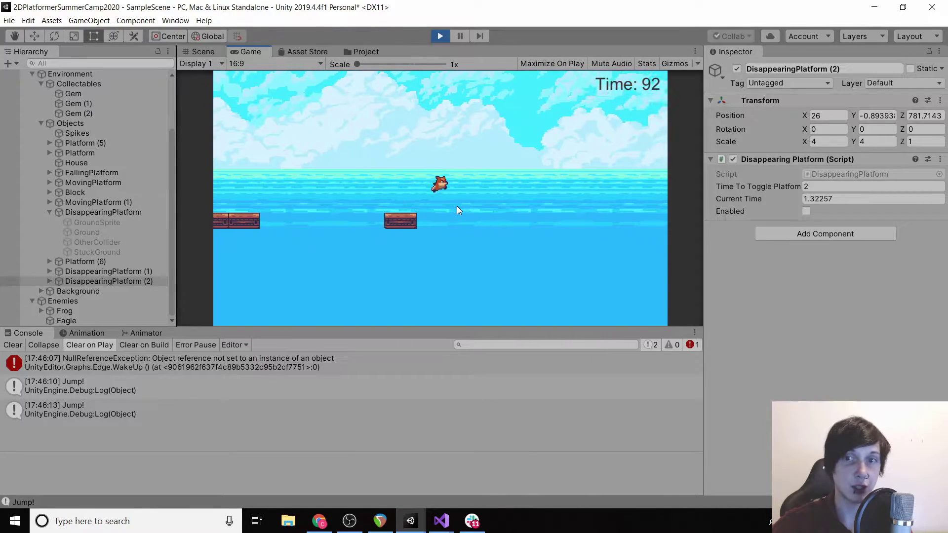
key("space")
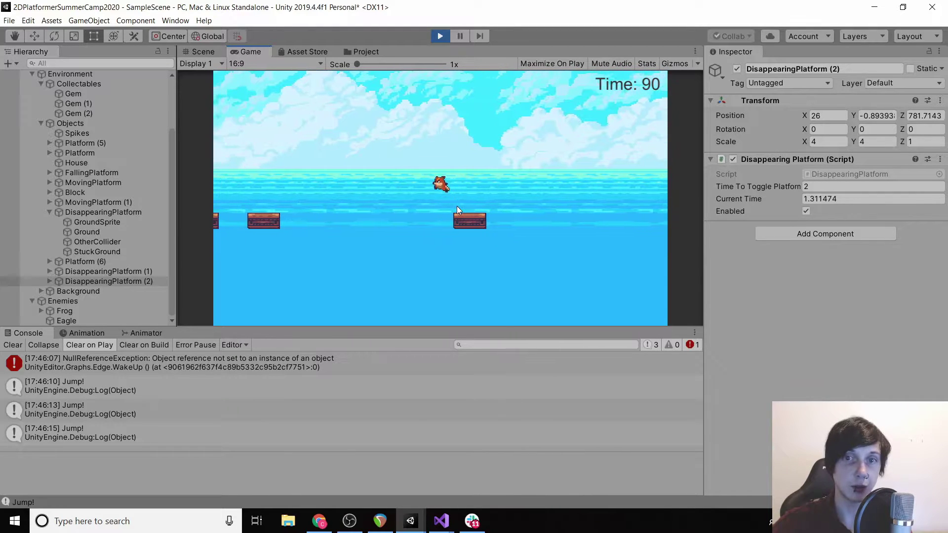
key("space")
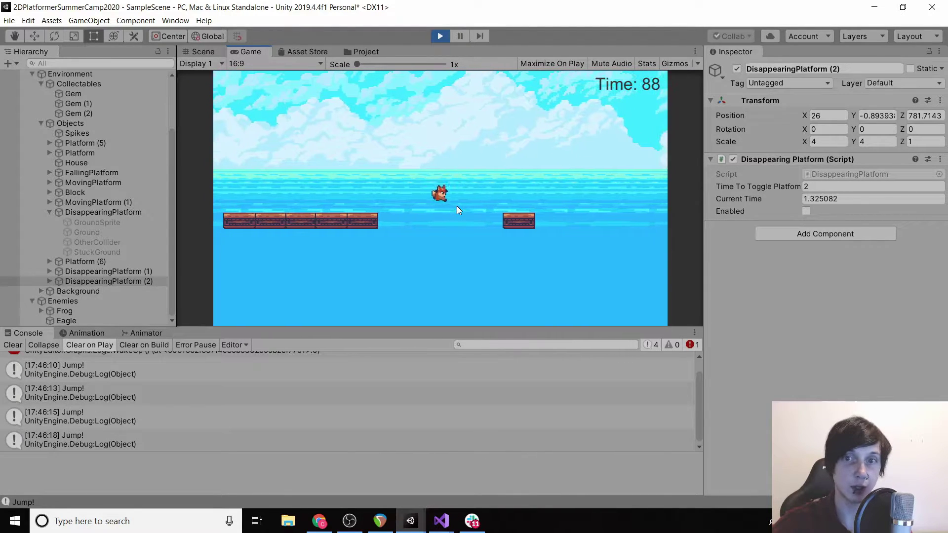
left_click(440, 36)
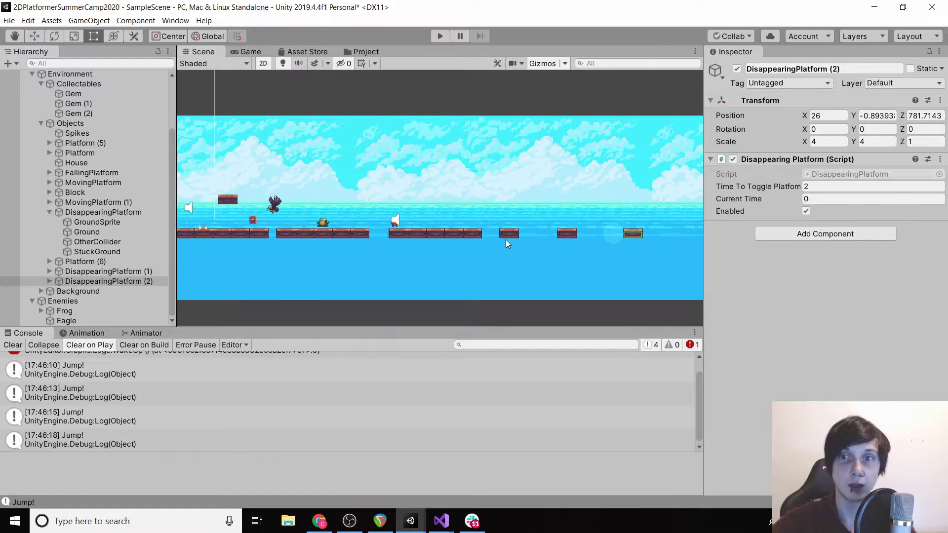
Step: Delete the two duplicates DisappearingPlatform (1) and DisappearingPlatform (2) from the level
scroll(505, 238, "down", 3)
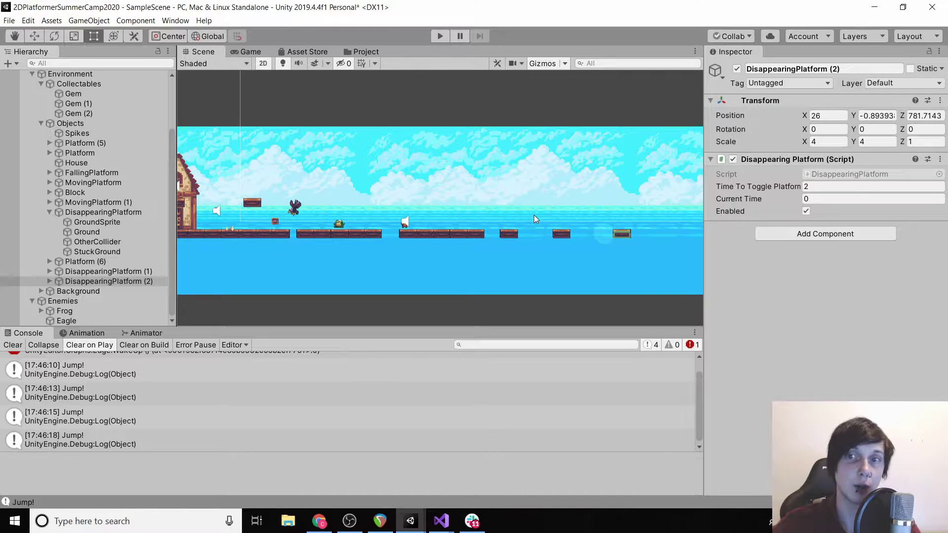
scroll(529, 262, "down", 3)
scroll(529, 262, "up", 9)
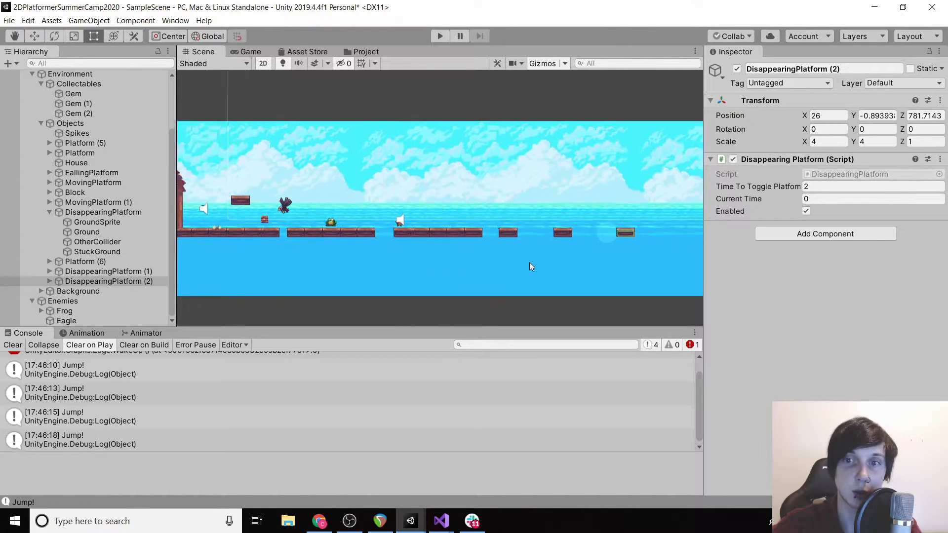
left_click(567, 226)
scroll(567, 223, "down", 1)
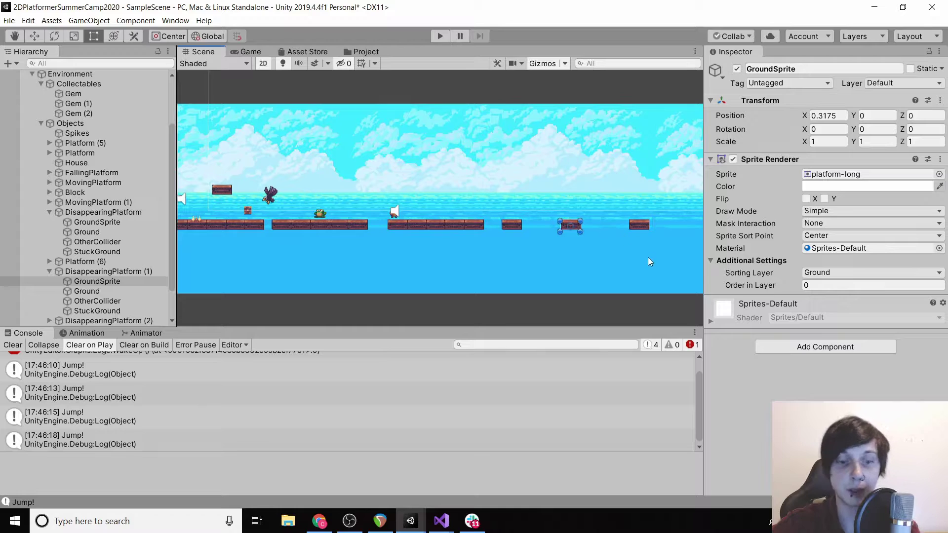
left_click(95, 271)
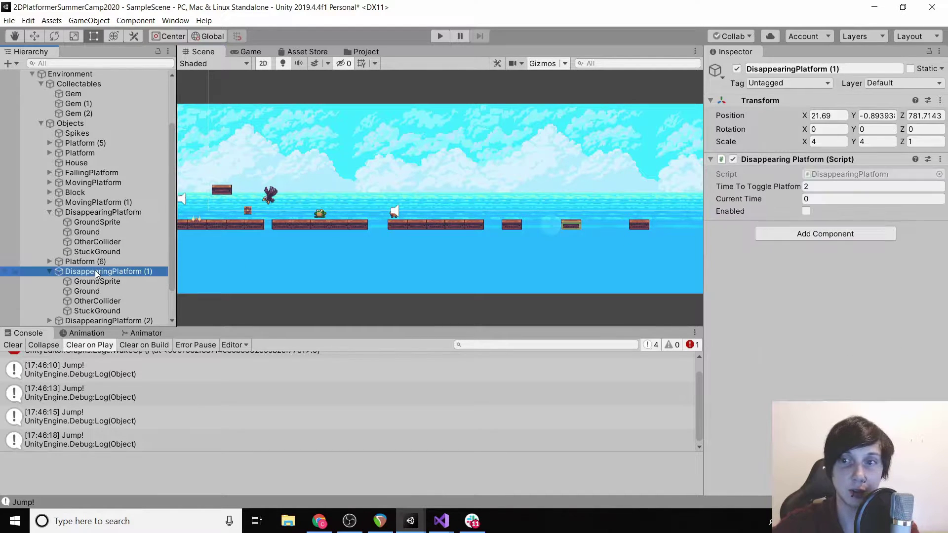
key("Delete")
left_click(93, 285)
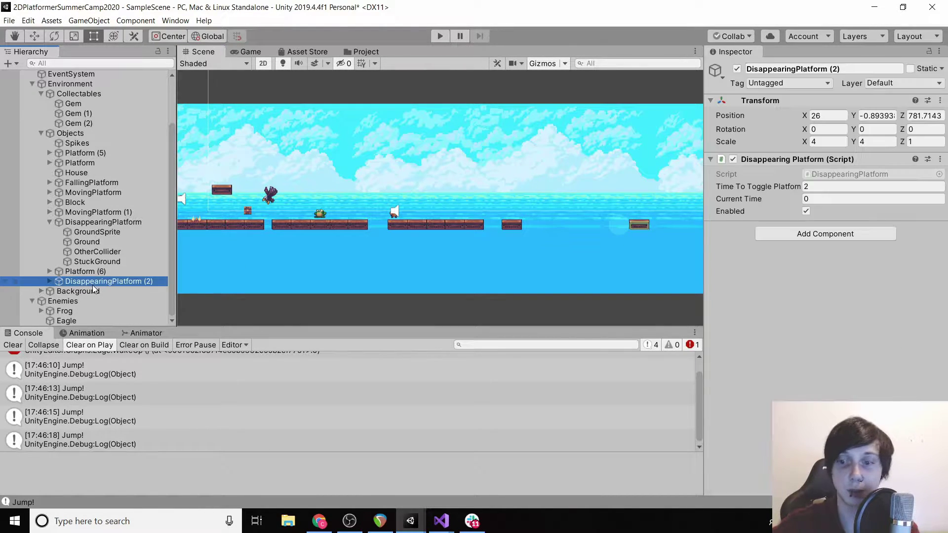
key("Delete")
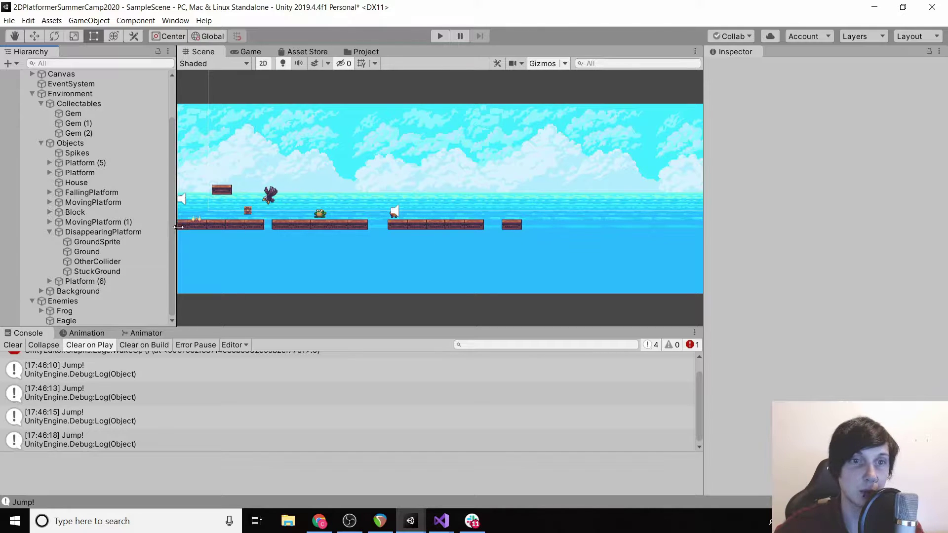
Step: Move the remaining DisappearingPlatform farther from the ground platform, to X position 19.4
left_click(85, 234)
left_click_drag(804, 116, 827, 120)
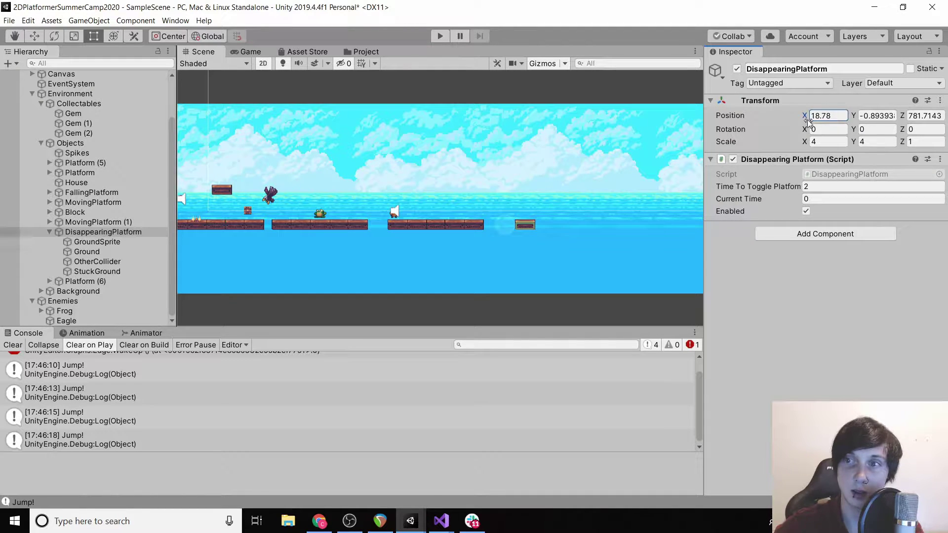
mouse_move(813, 123)
left_mouse_down()
mouse_move(821, 118)
mouse_move(796, 117)
left_mouse_up()
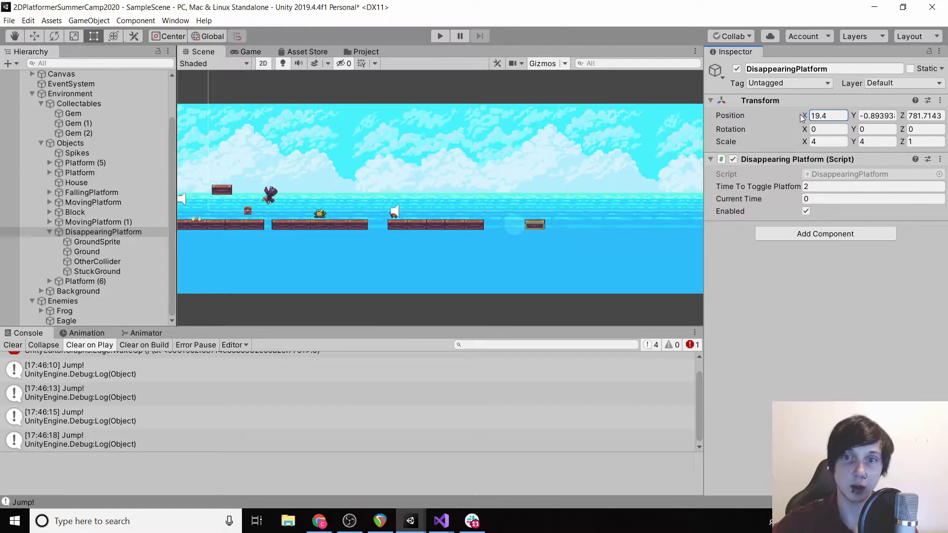
Step: Duplicate Platform (6) and move the copy beyond the disappearing platform, to X position 25.3
left_click(426, 226)
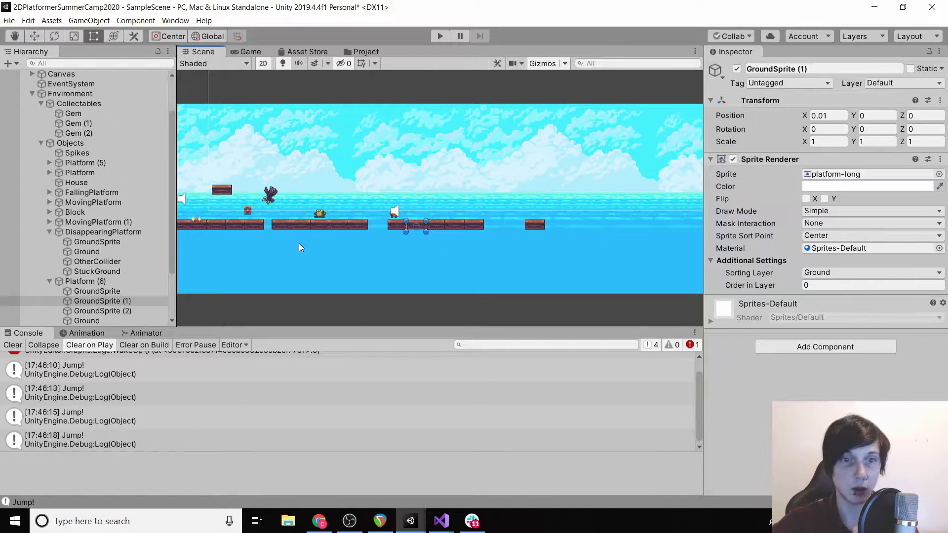
left_click(90, 281)
key("ctrl+d")
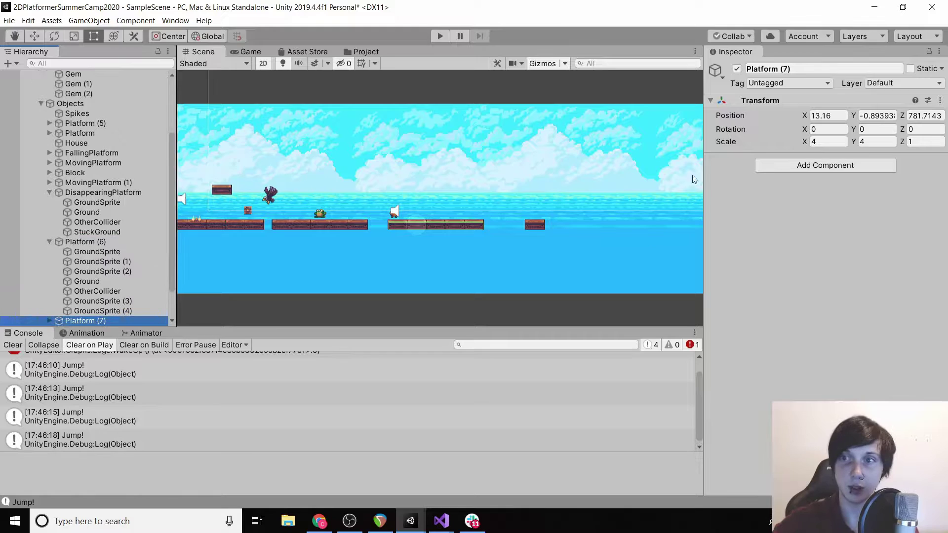
left_click_drag(802, 117, 864, 119)
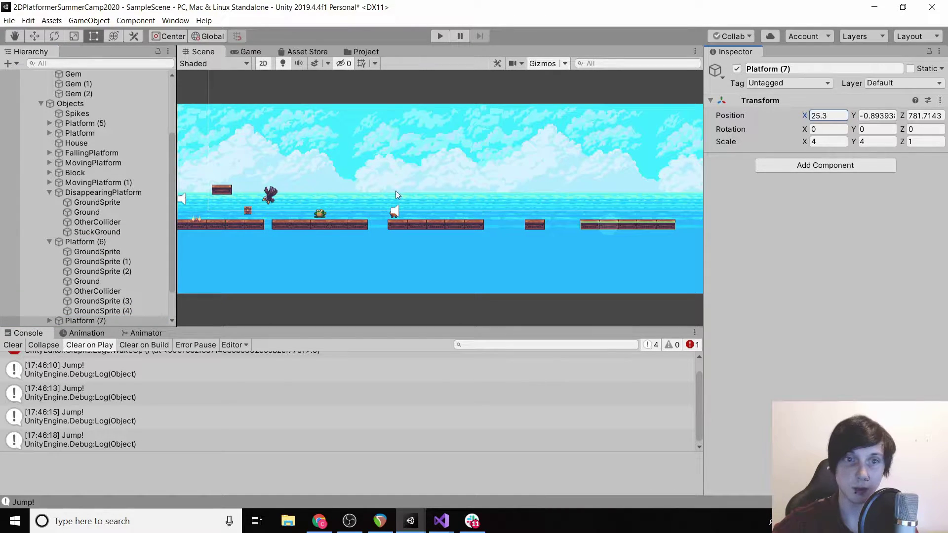
Step: Duplicate Spikes twice and place the copies on Platform (6), at X positions 13.4 and 15.75
scroll(113, 203, "up", 1)
scroll(113, 203, "up", 3)
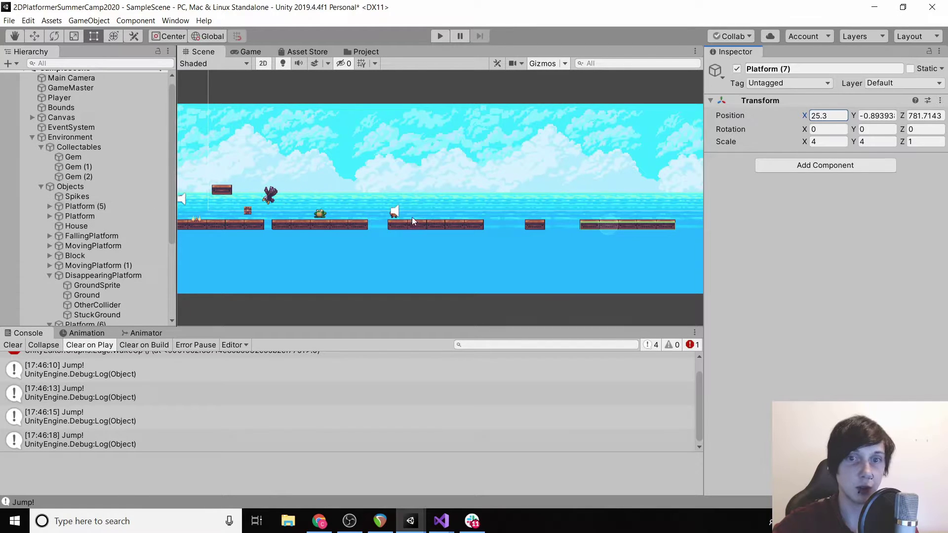
left_click(115, 197)
key("ctrl+d")
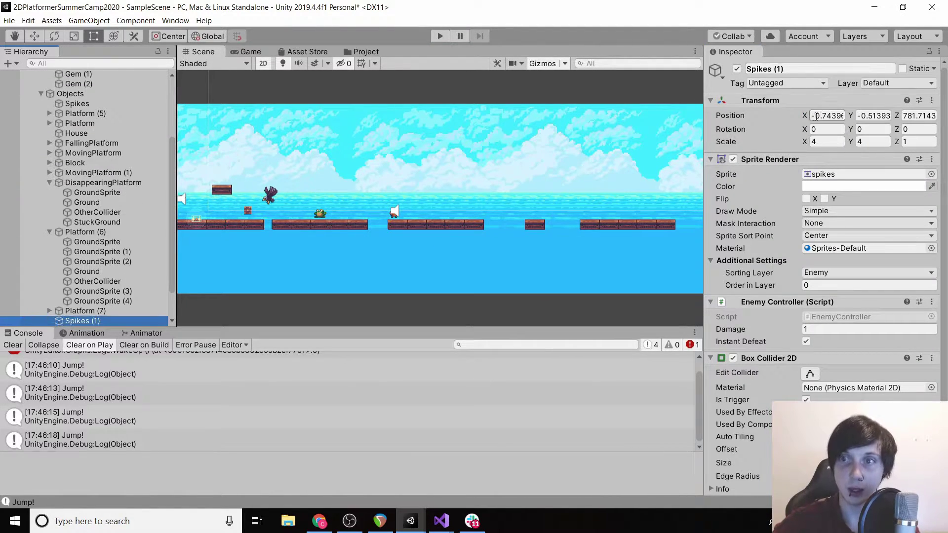
left_click_drag(810, 119, 897, 119)
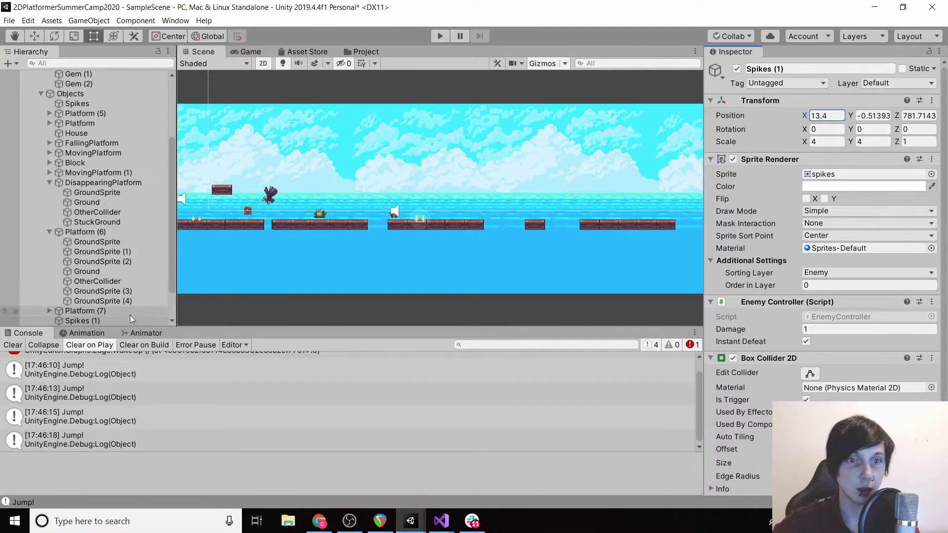
left_click(118, 324)
key("ctrl+d")
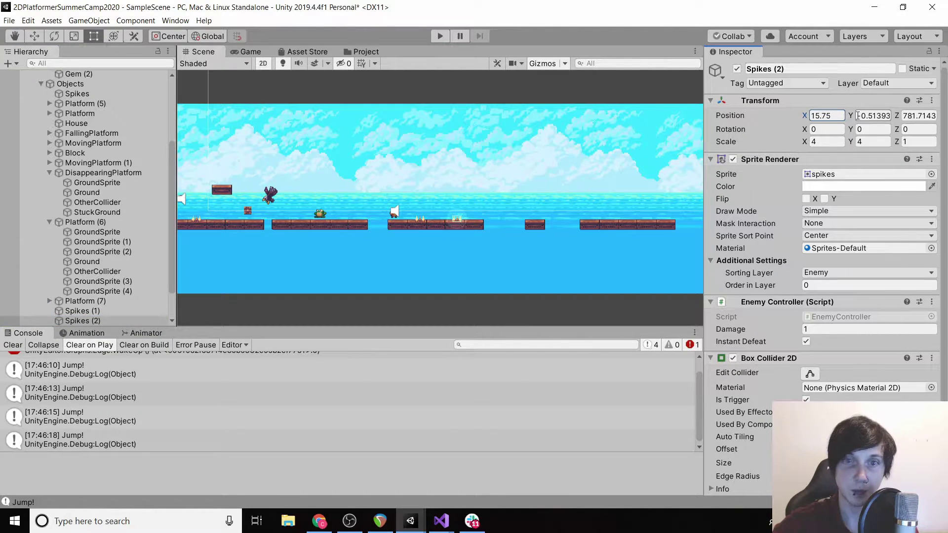
Step: Duplicate the Eagle enemy and move the copy above the two new spikes, to X position 14.7
left_click(273, 199)
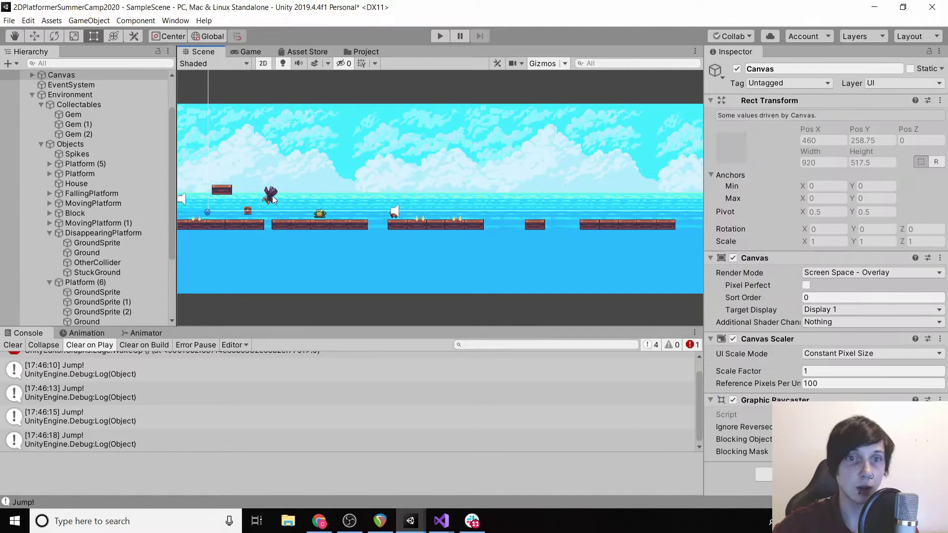
left_click(270, 192)
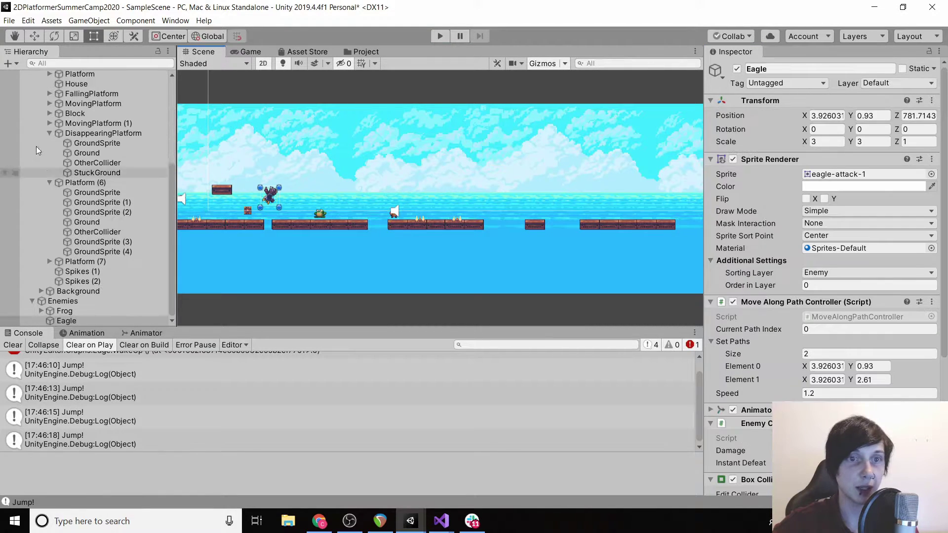
key("ctrl+d")
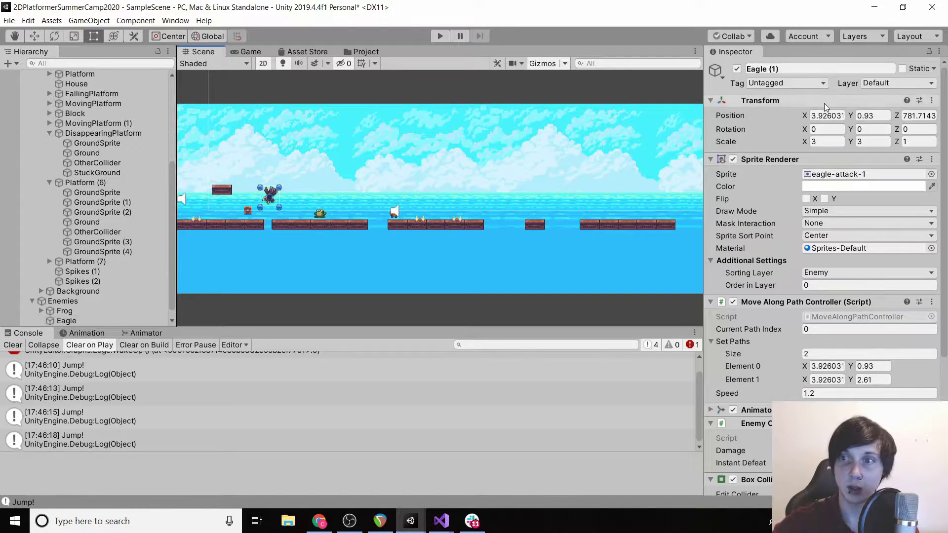
left_click_drag(809, 116, 873, 115)
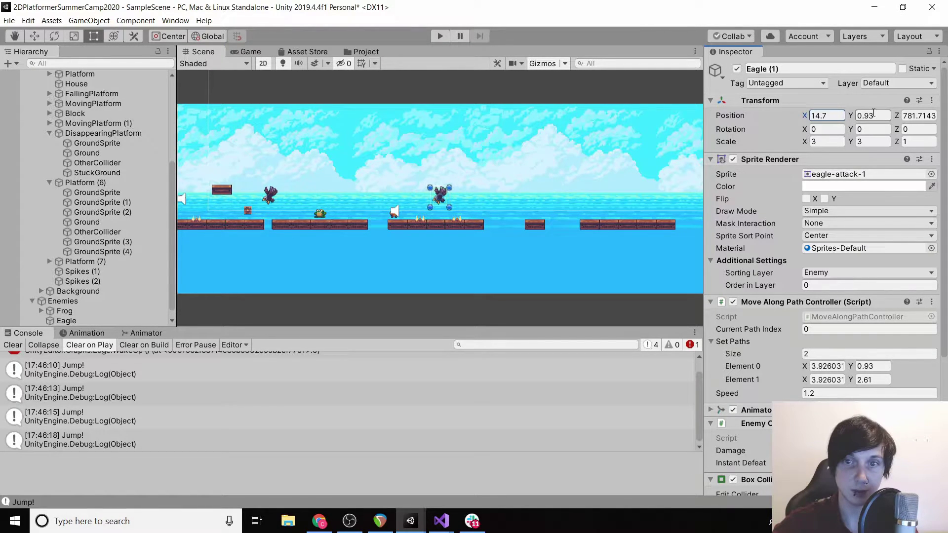
Step: Playtest the level briefly to check how the duplicated eagle moves around the new spikes
left_click(441, 37)
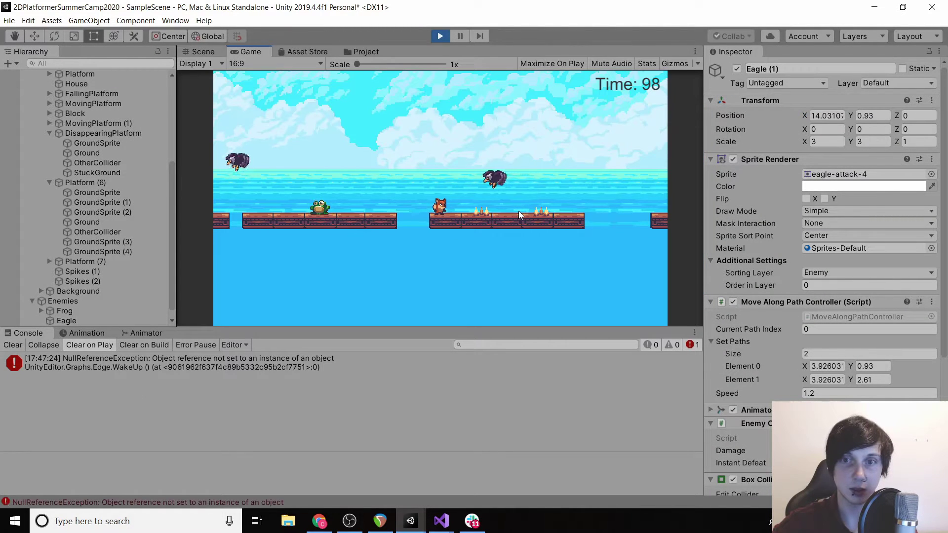
key("space")
left_click(440, 37)
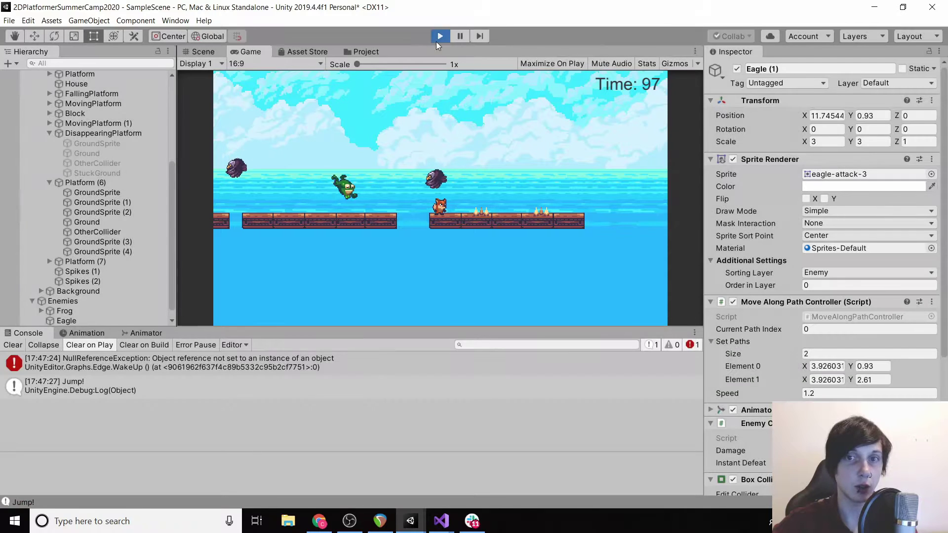
Step: Set the X value of Eagle (1)'s path Element 0 and Element 1 to 14.7, copied from its position
left_click(872, 116)
left_click(870, 366)
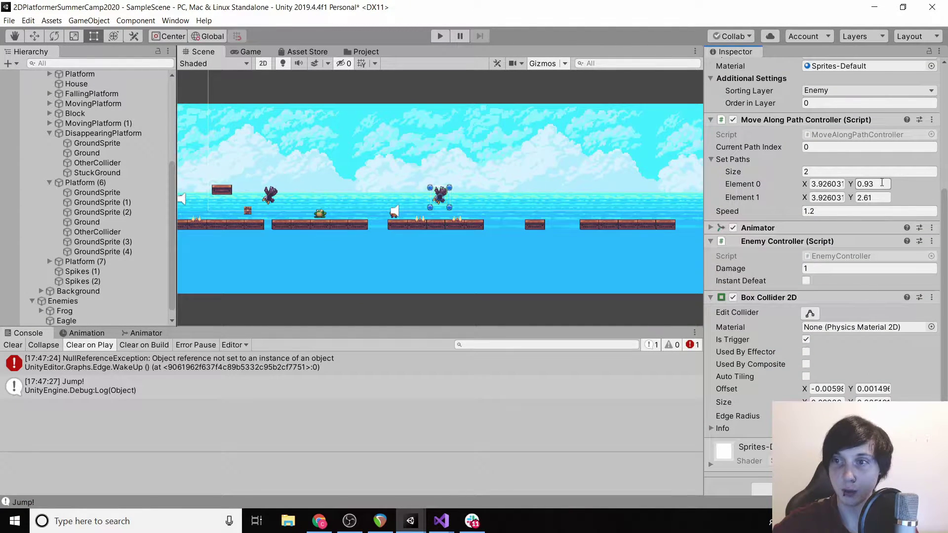
left_click(825, 115)
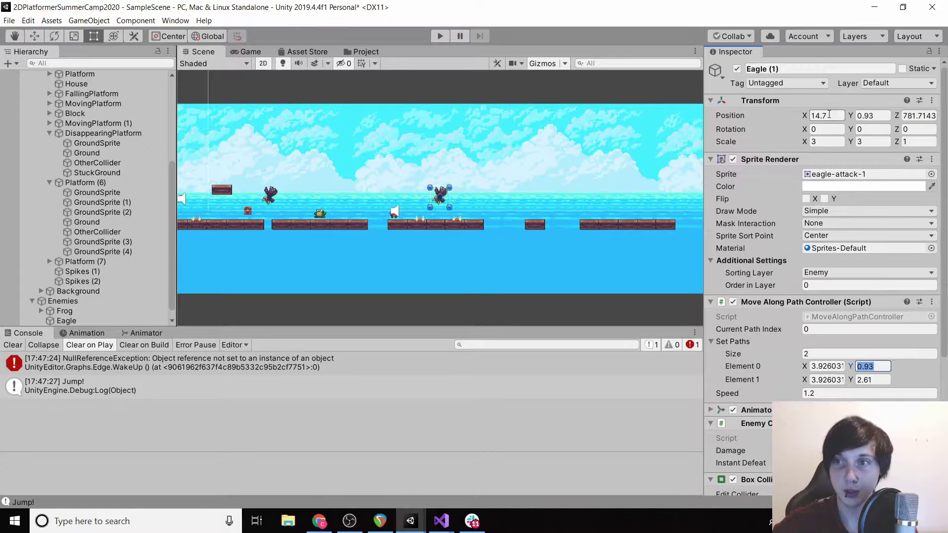
key("ctrl+c")
left_click(827, 366)
key("ctrl+v")
left_click(827, 380)
key("ctrl+v")
Step: Playtest the level by jumping the fox over both spikes beneath the second eagle, and stop the run
left_click(431, 43)
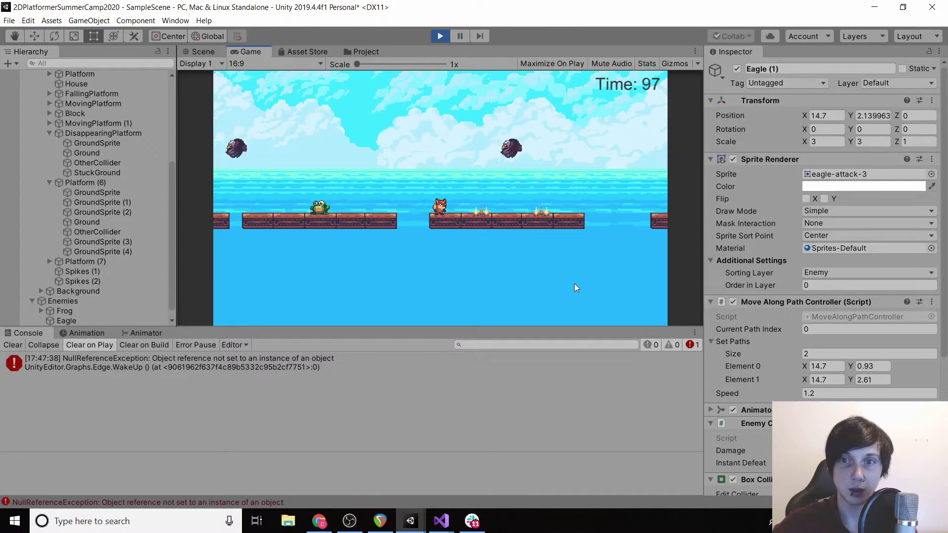
key("Right")
key("space")
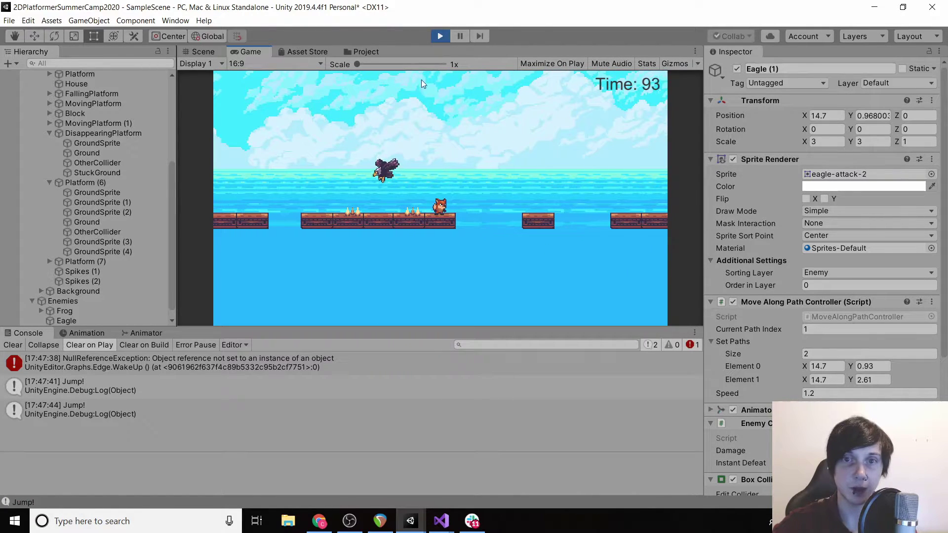
left_click(439, 36)
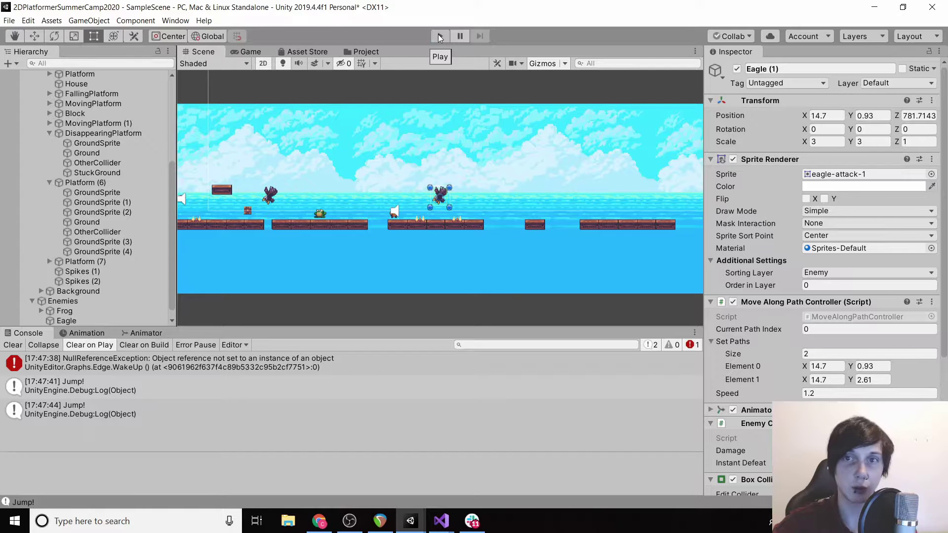
Step: Playtest the section again, taking the fox past the spikes and over the disappearing platform to the next platform
left_click(438, 37)
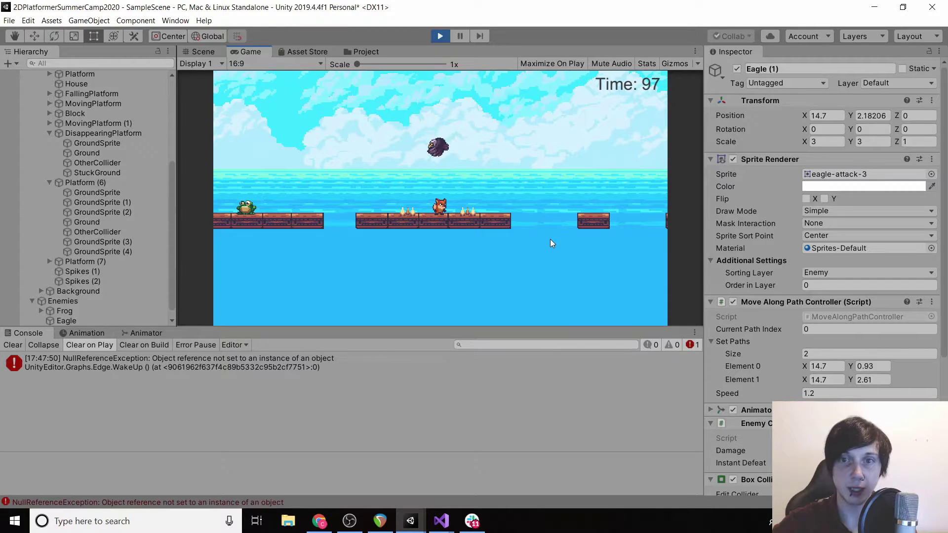
key("Right")
key("space")
key("Right")
key("space")
key("Right")
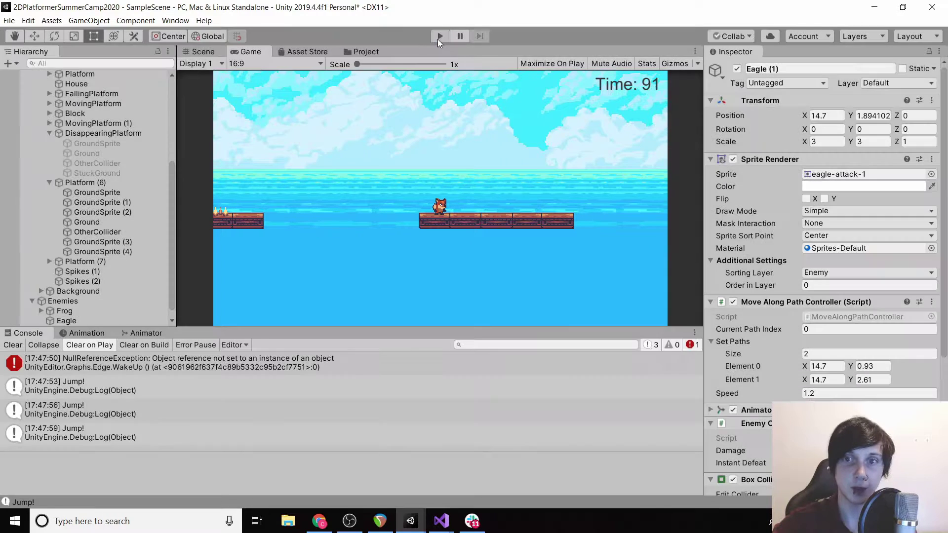
left_click(438, 37)
Step: Duplicate the long starting Platform below the house and move the copy past Platform (7), to X position 37.66
middle_click_drag(534, 248, 370, 256)
scroll(365, 162, "down", 1)
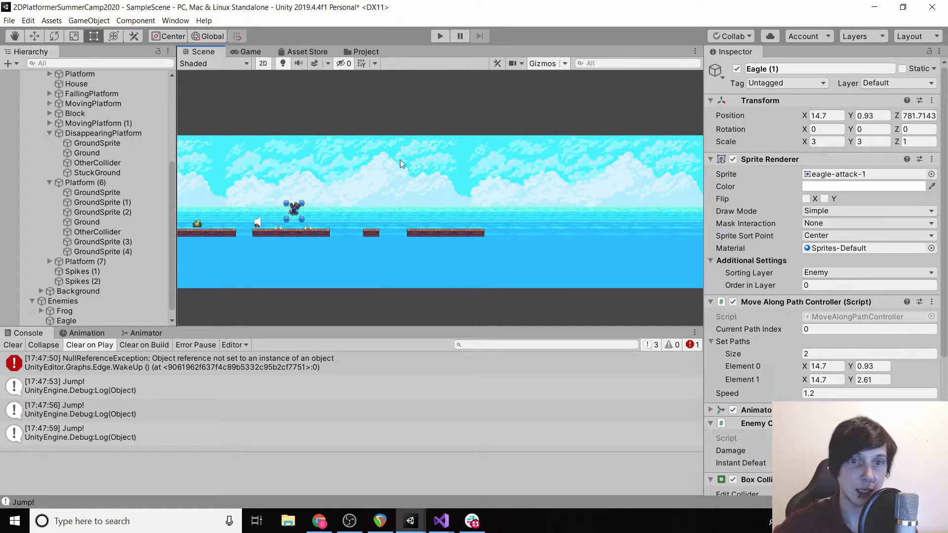
left_click(382, 161)
middle_click_drag(383, 163, 464, 157)
middle_click_drag(189, 232, 297, 237)
left_click(261, 233)
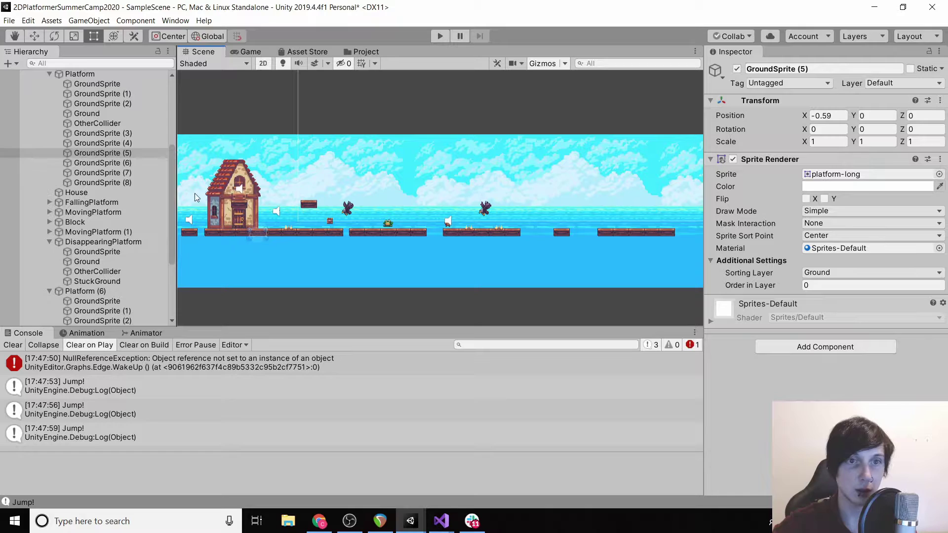
scroll(195, 194, "up", 1)
left_click(125, 74)
key("ctrl+d")
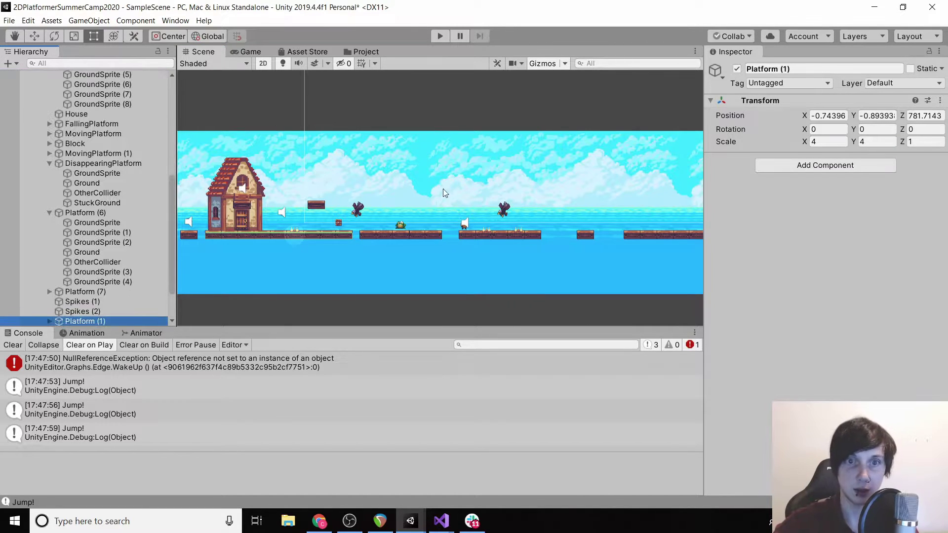
left_click_drag(797, 115, 623, 235)
middle_click_drag(623, 235, 358, 239)
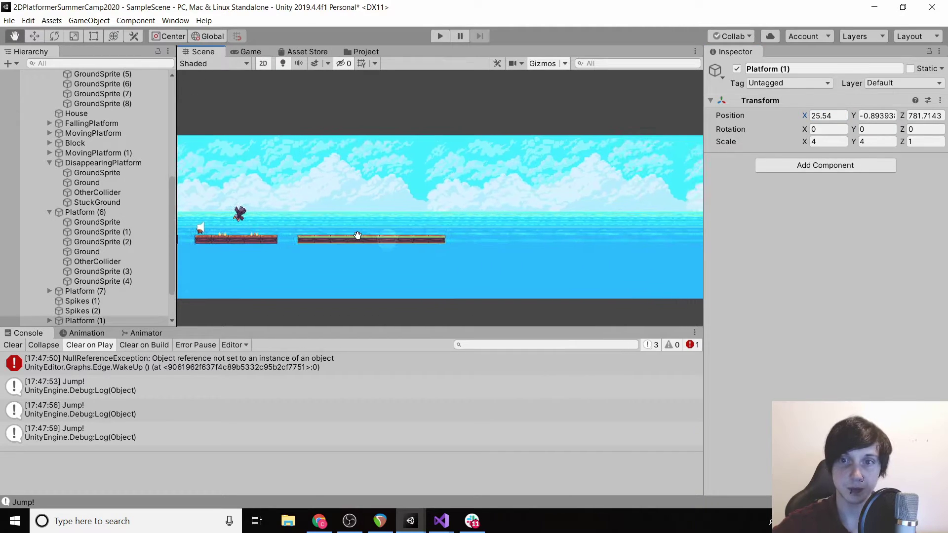
left_click_drag(805, 116, 122, 108)
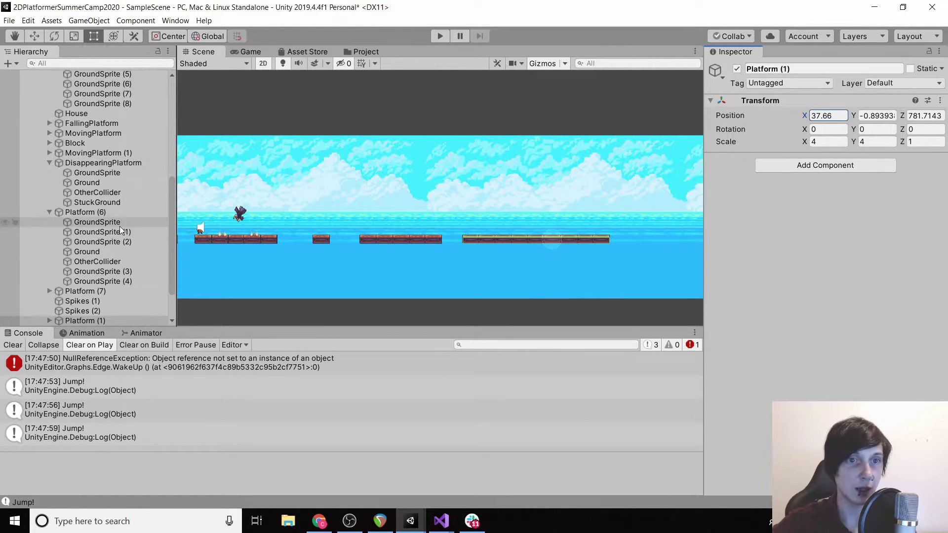
Step: Duplicate the Frog enemy twice and place the copies on the new long platform, at X positions 33.1 and 36.86
scroll(120, 227, "down", 3)
left_click(77, 302)
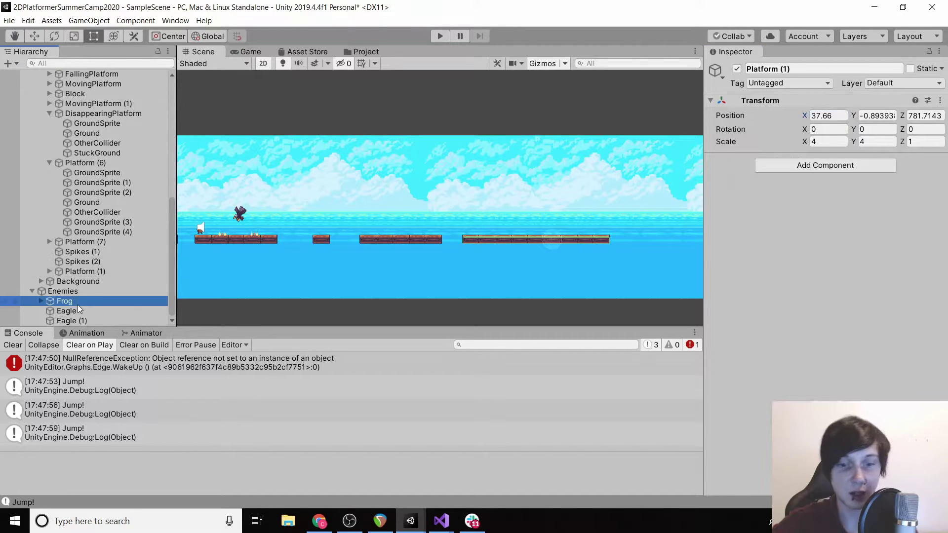
key("ctrl+d")
left_click_drag(805, 117, 929, 113)
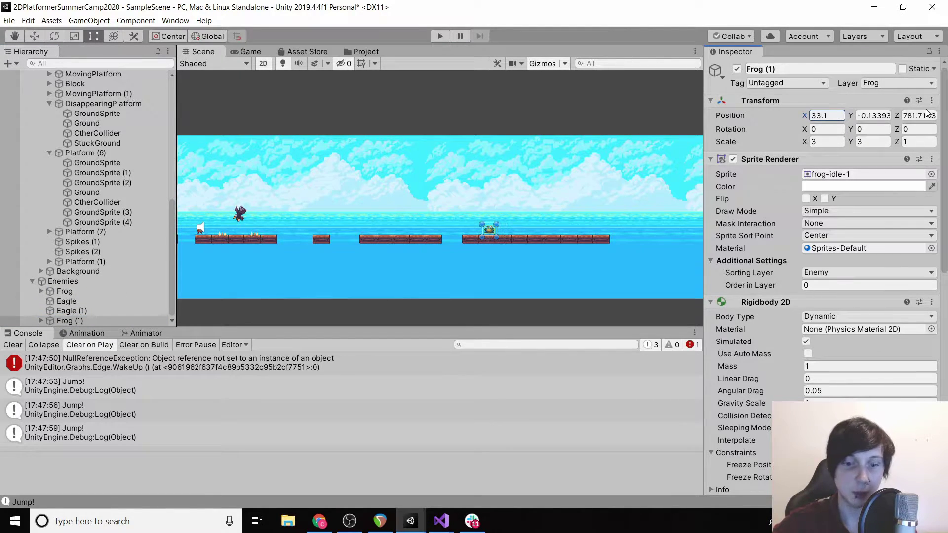
left_click(140, 319)
key("ctrl+d")
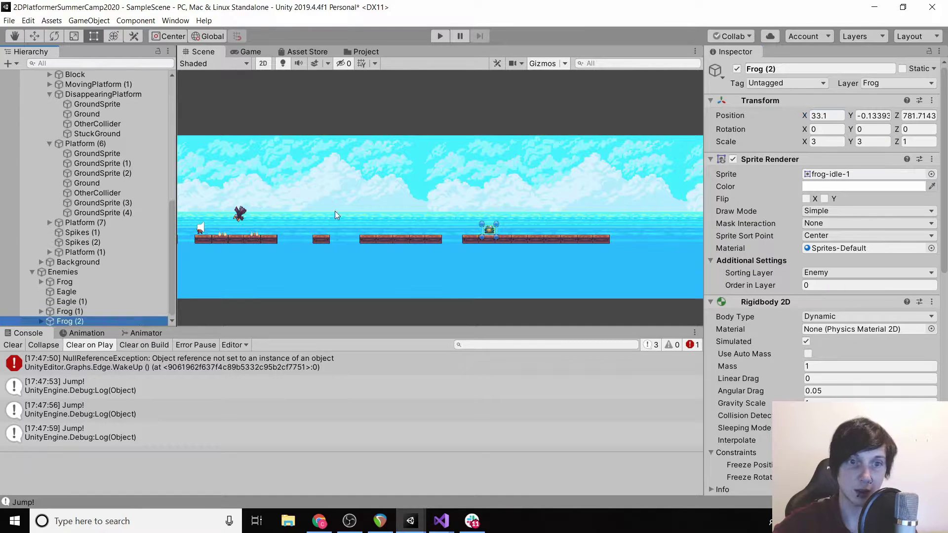
left_click(812, 116)
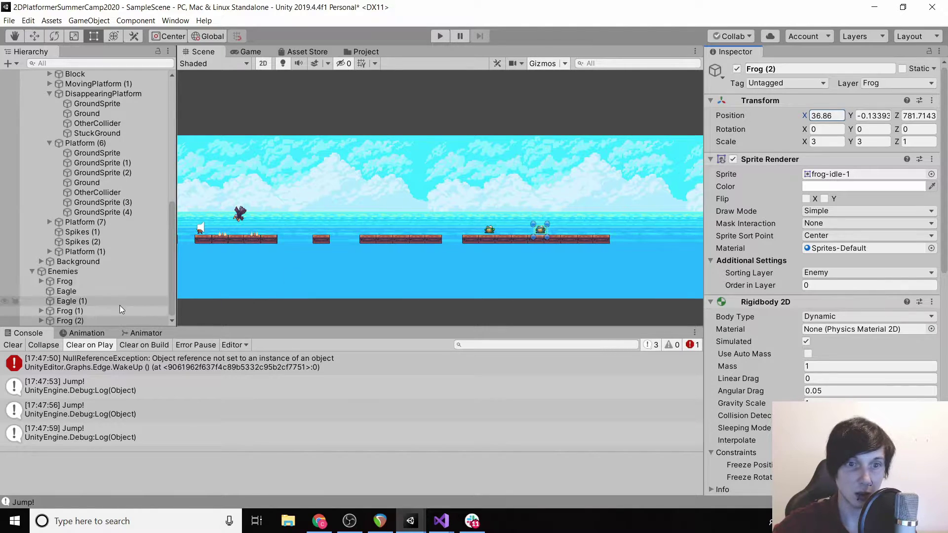
Step: Duplicate Frog (2) and place the copy near the far end of the long platform, at X position 40.9
key("ctrl+d")
left_click(823, 115)
type("38")
key("BackSpace")
key("BackSpace")
type("41.5")
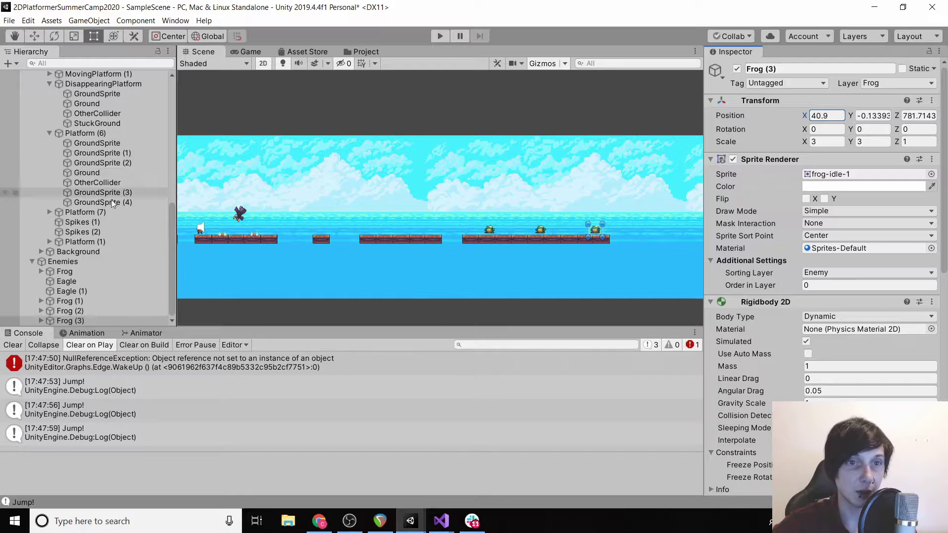
scroll(90, 213, "up", 7)
scroll(90, 213, "down", 4)
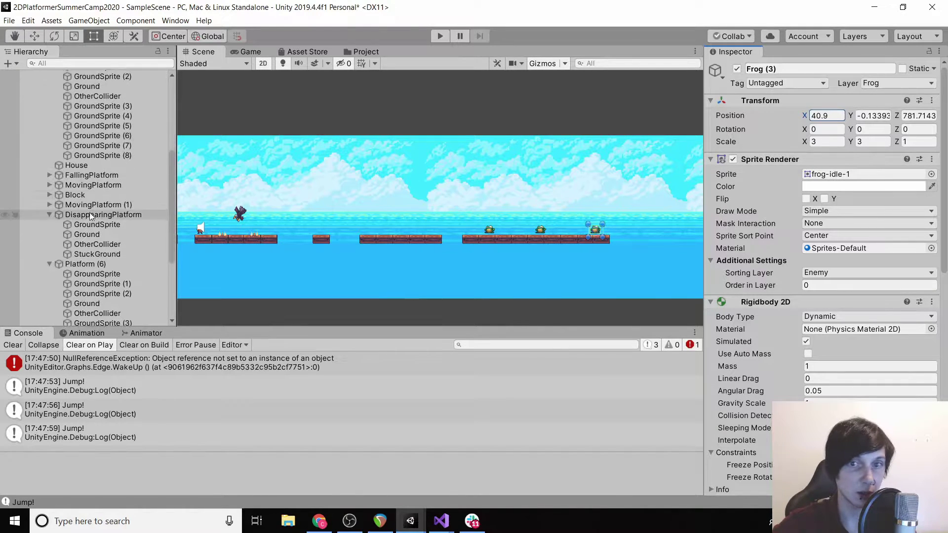
scroll(90, 213, "up", 3)
scroll(90, 213, "up", 4)
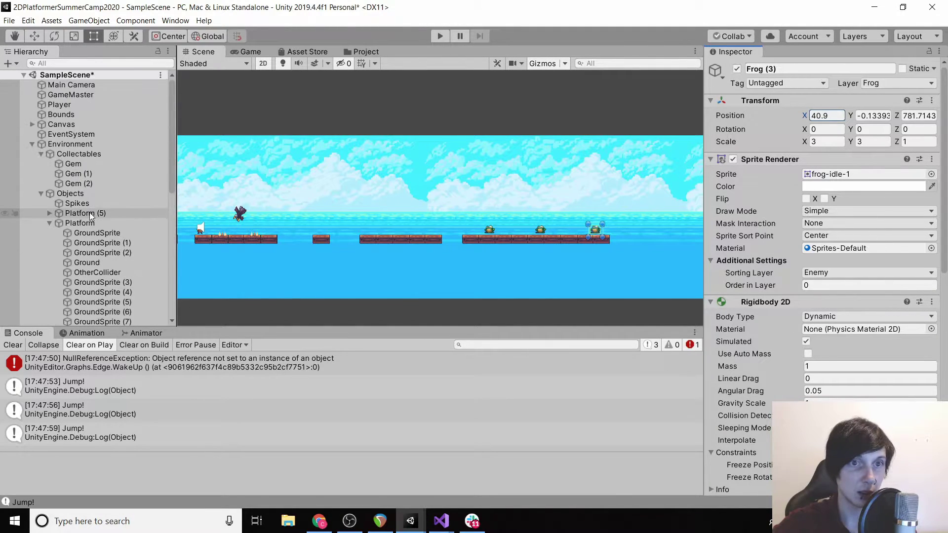
scroll(90, 212, "down", 10)
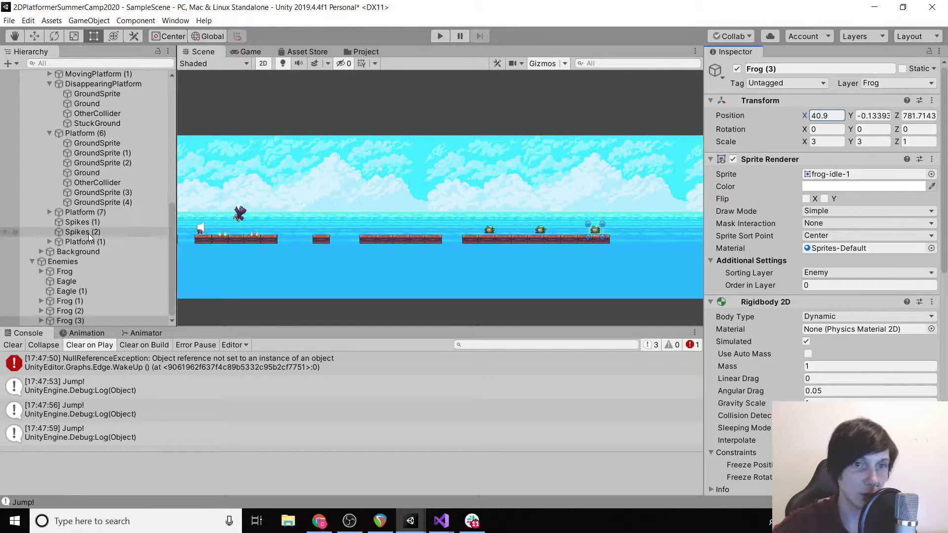
scroll(89, 234, "up", 7)
scroll(89, 234, "down", 2)
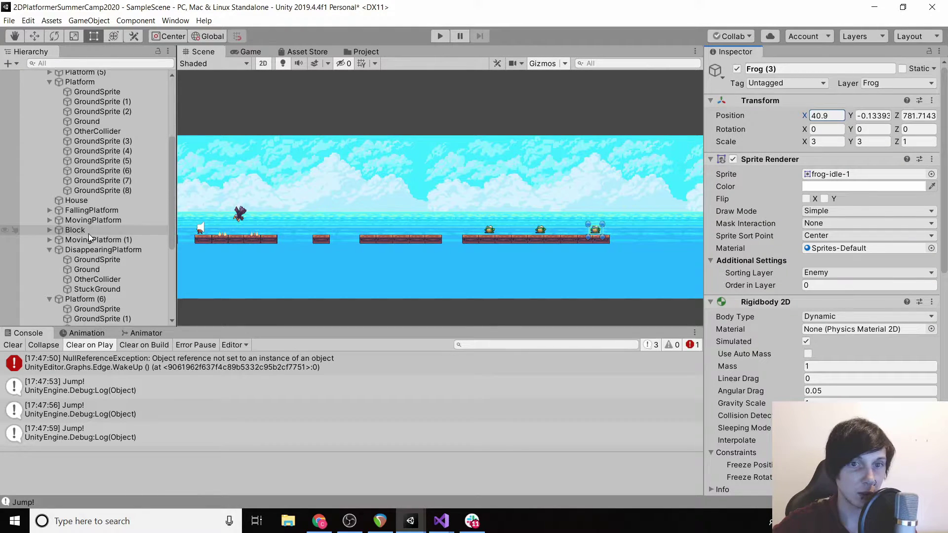
Step: Playtest the level from the spikes through the disappearing platform to the new frog platform, and stop the run
left_click(439, 37)
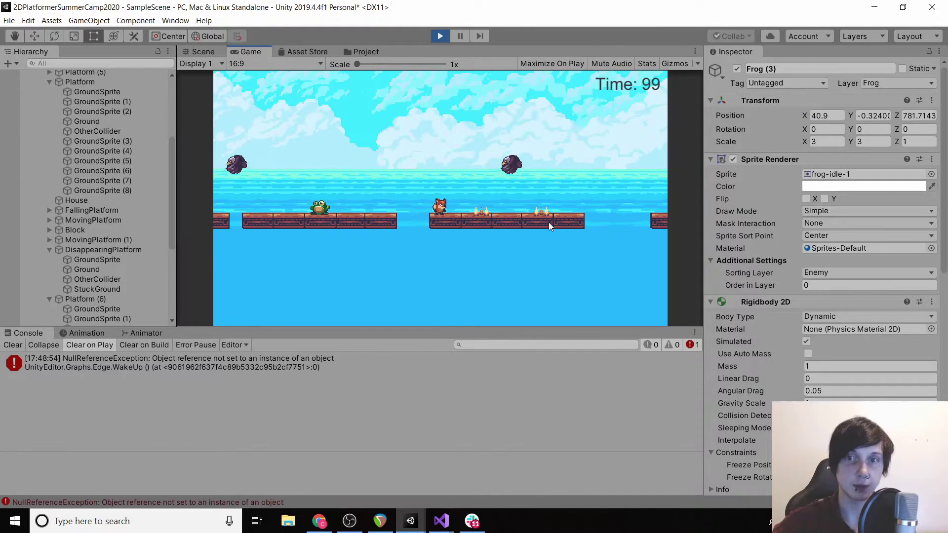
key("Left")
key("space")
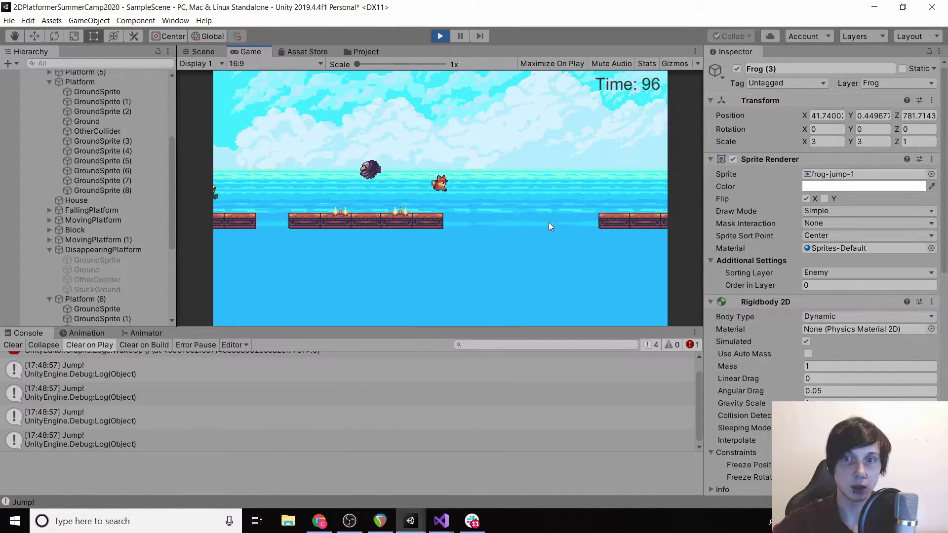
key("Right")
key("space")
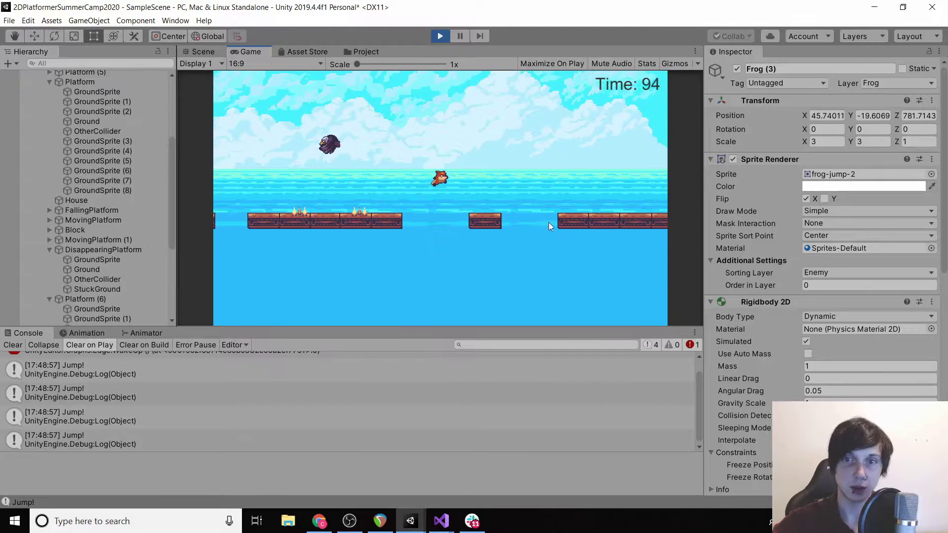
key("Right")
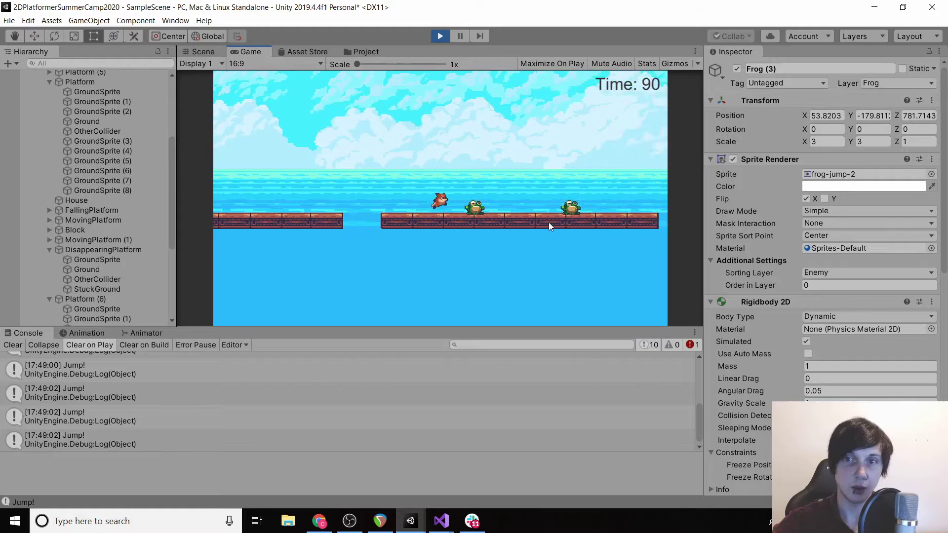
key("space")
key("Right")
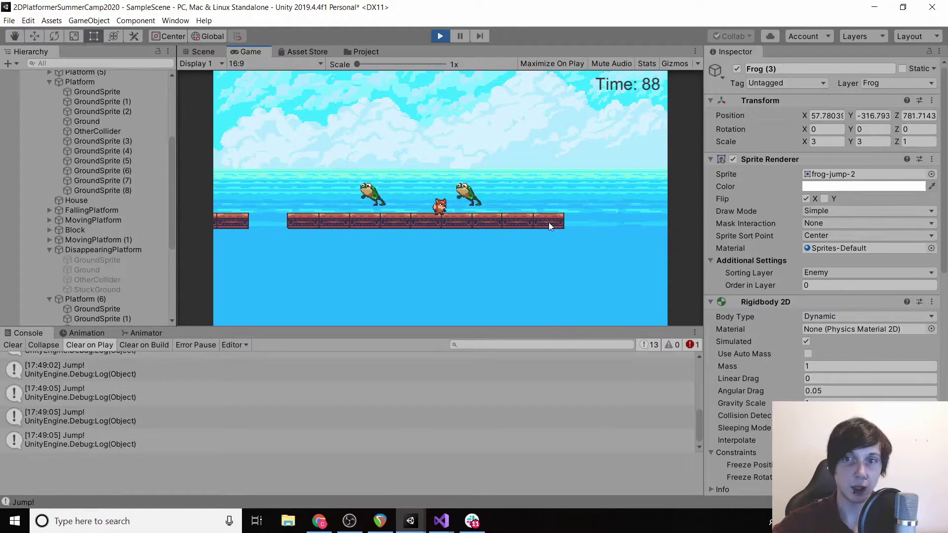
left_click(440, 36)
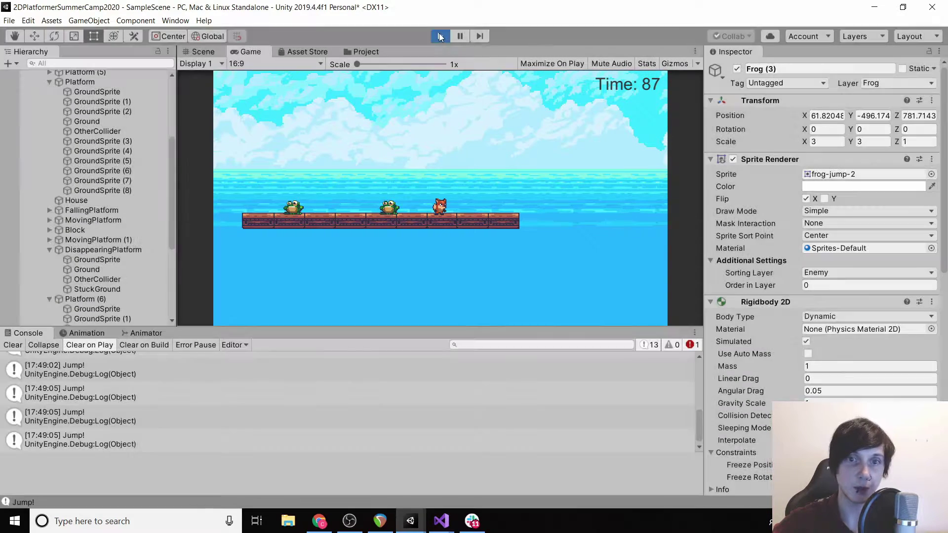
Step: Delete Platform (7) and move Platform (1) closer to the disappearing platform, to X position 30.72
left_click(422, 239)
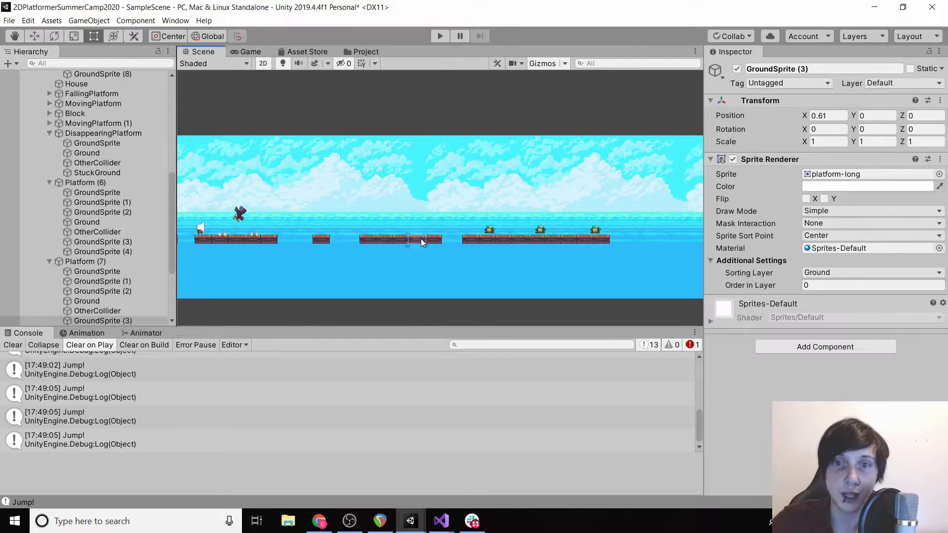
left_click(112, 264)
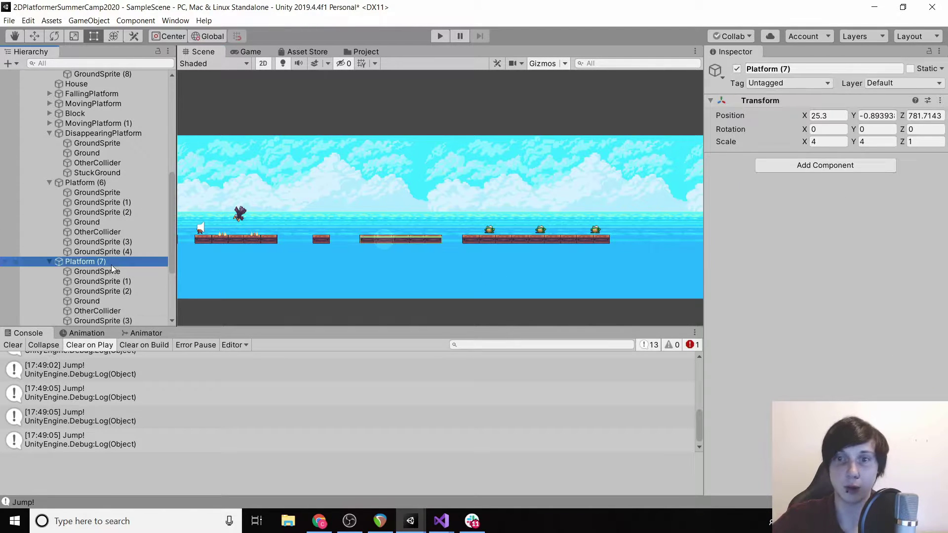
key("Delete")
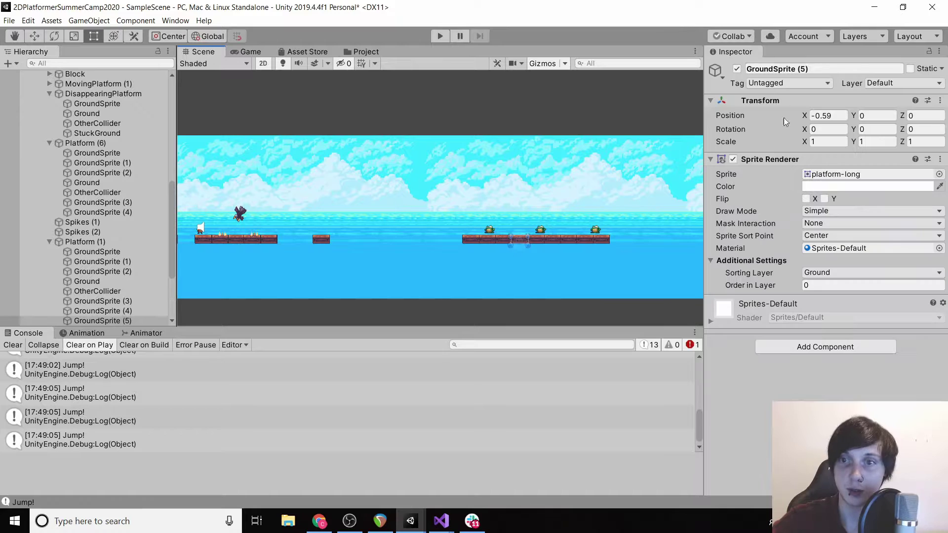
left_click(120, 243)
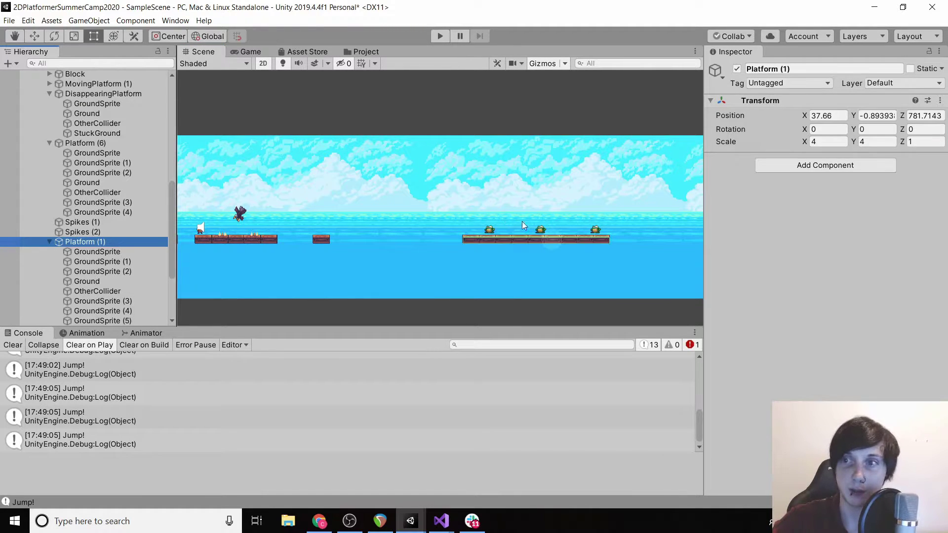
left_click_drag(801, 114, 663, 120)
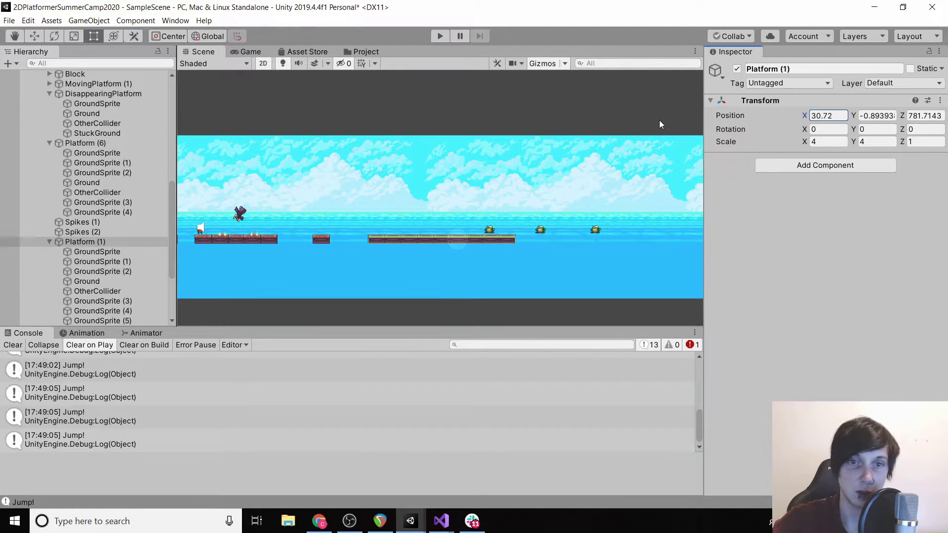
Step: Move Frog (1) onto the near end of the relocated Platform (1), to X position 25.4
scroll(108, 258, "down", 5)
left_click(82, 310)
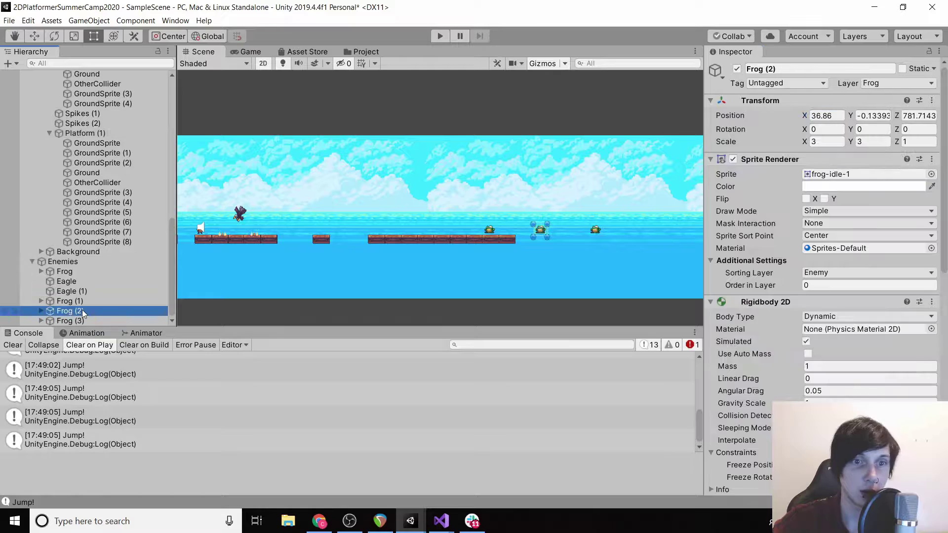
left_click(74, 302)
left_click_drag(805, 115, 776, 114)
Step: Space out the other two frogs on Platform (1), moving Frog (2) to X position 28.7 and Frog (3) to X position 32.2
left_click(128, 307)
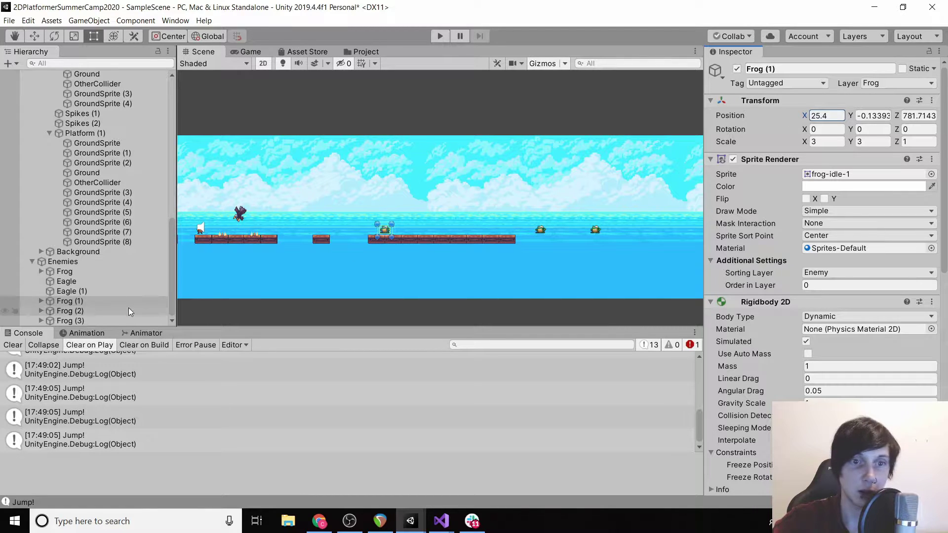
left_click(852, 116)
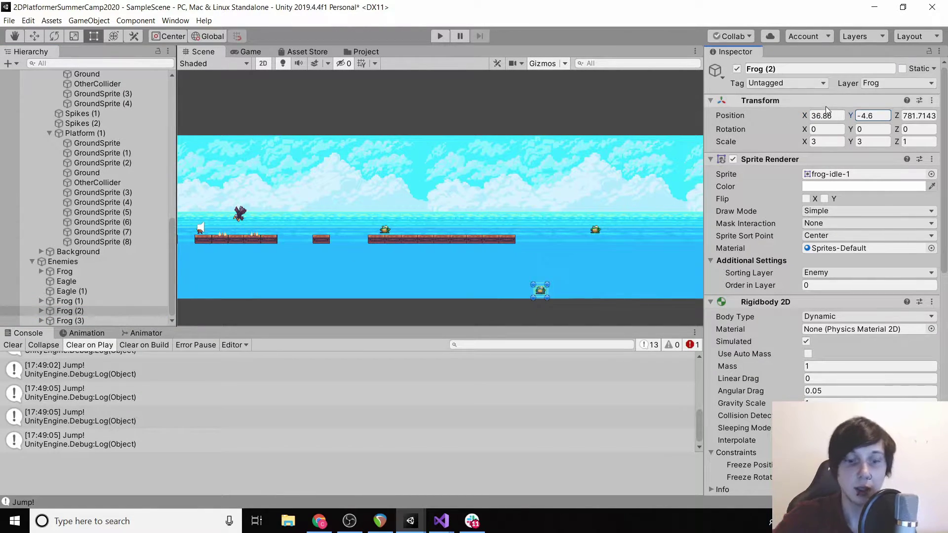
left_click_drag(805, 116, 634, 127)
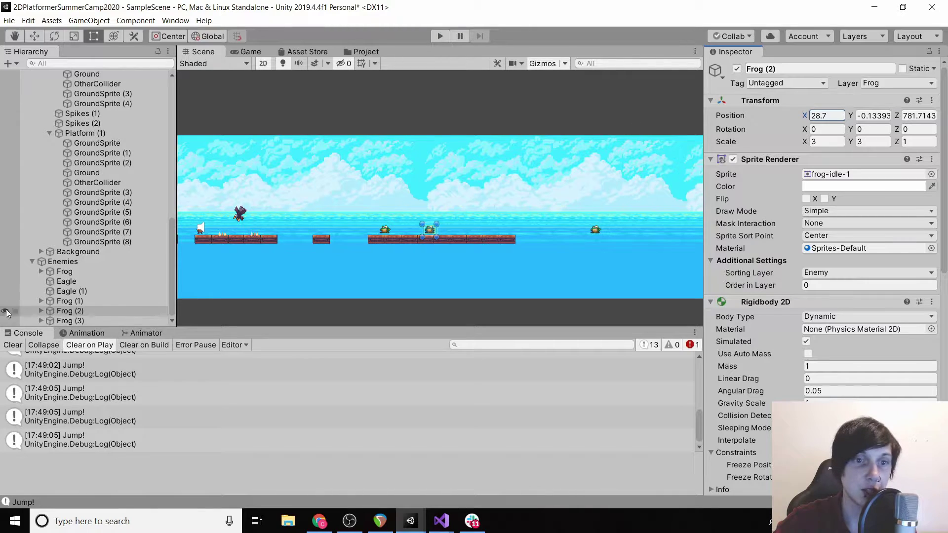
left_click(61, 321)
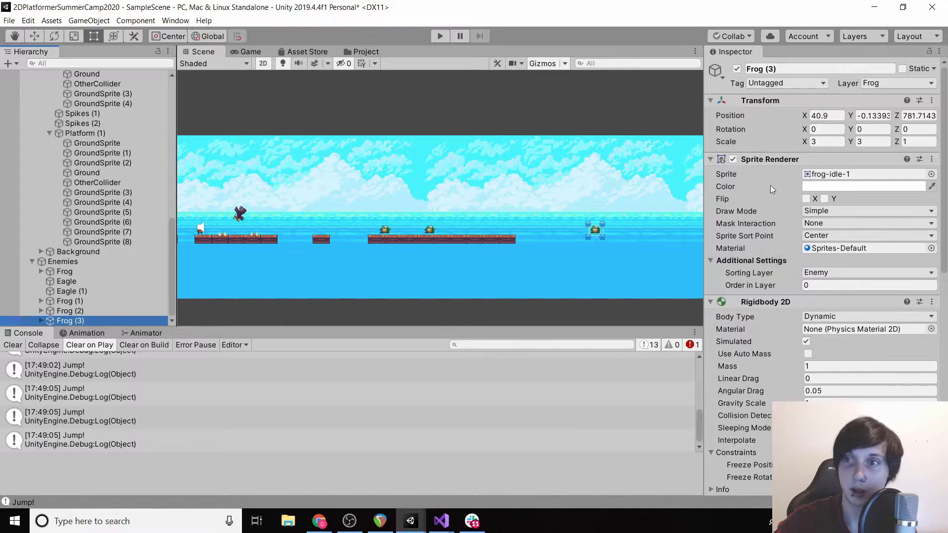
left_click_drag(809, 116, 774, 119)
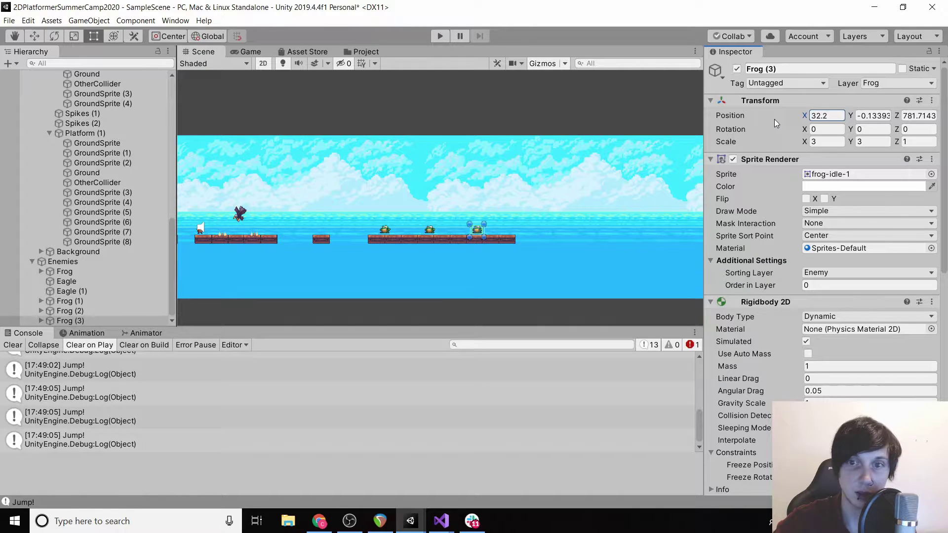
Step: Run the game and check in the Scene view how the three frogs jump on the long platform
left_click(432, 34)
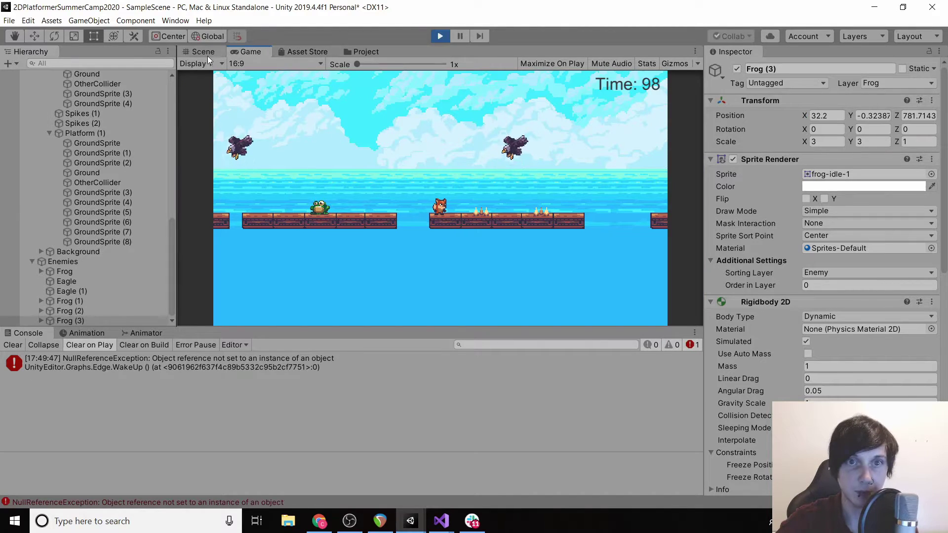
left_click(205, 53)
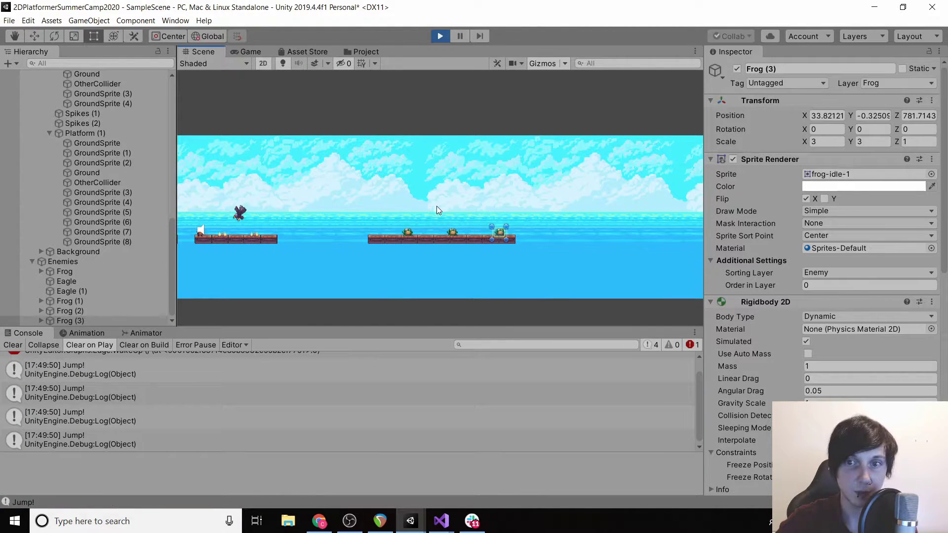
left_click(247, 52)
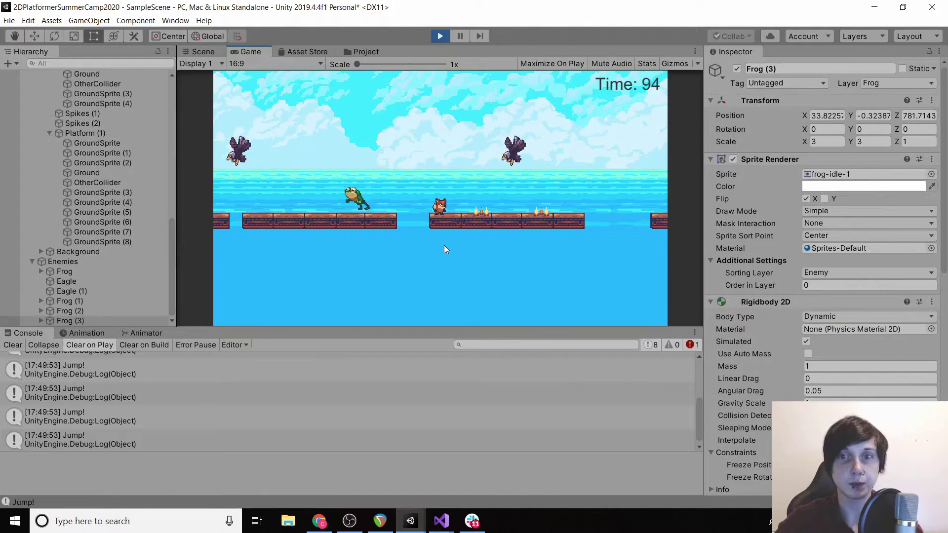
Step: Playtest the level over the spikes and the disappearing platform, and jump across the three frogs on the long platform
key("Right")
key("space")
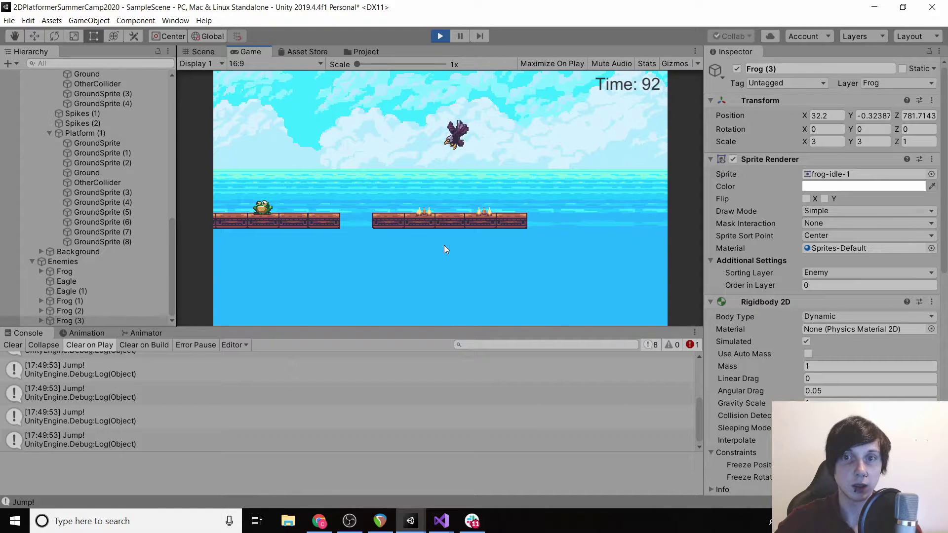
key("Right")
key("space")
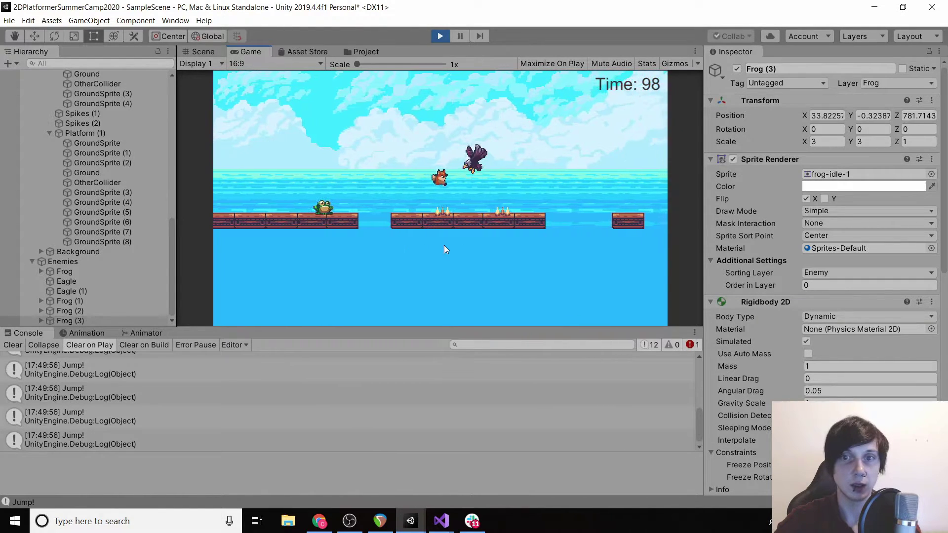
key("space")
key("Right")
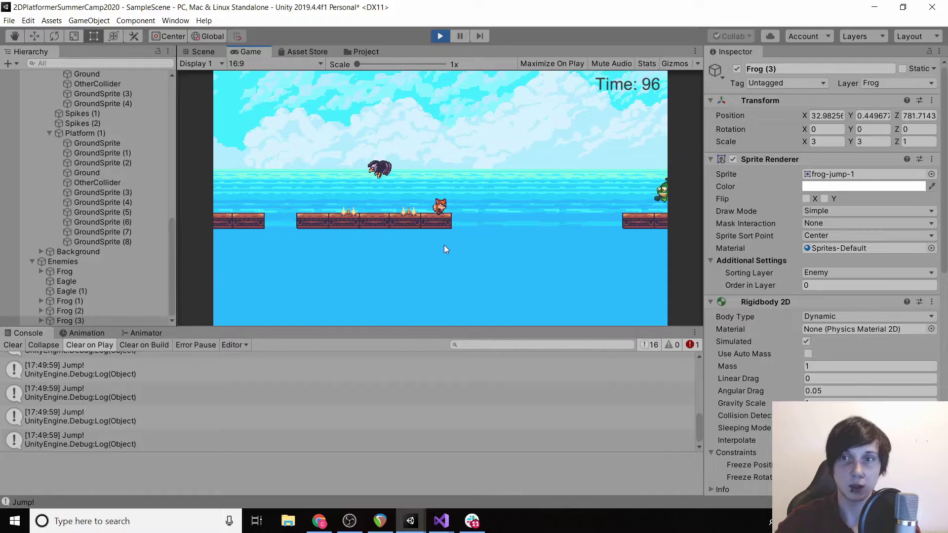
key("space")
key("Right")
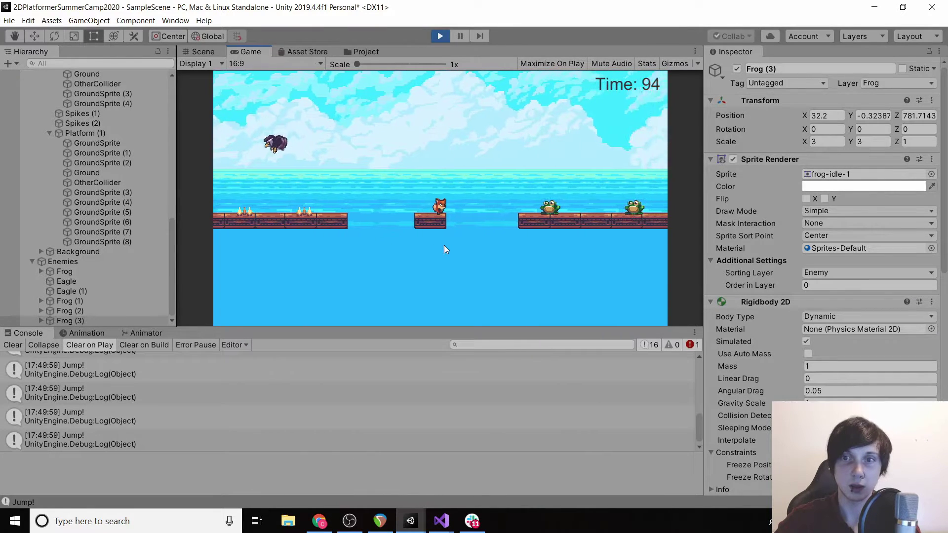
key("space")
key("Right")
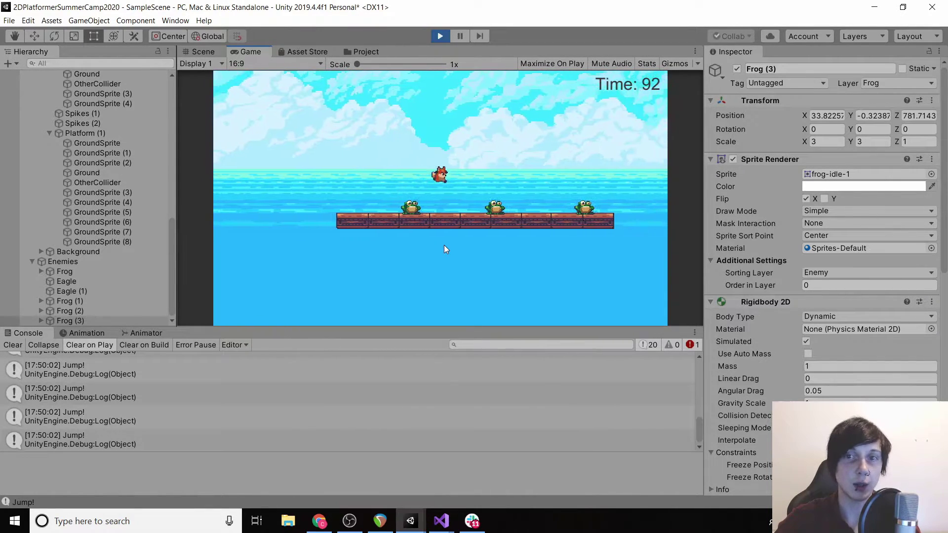
key("Right")
key("space")
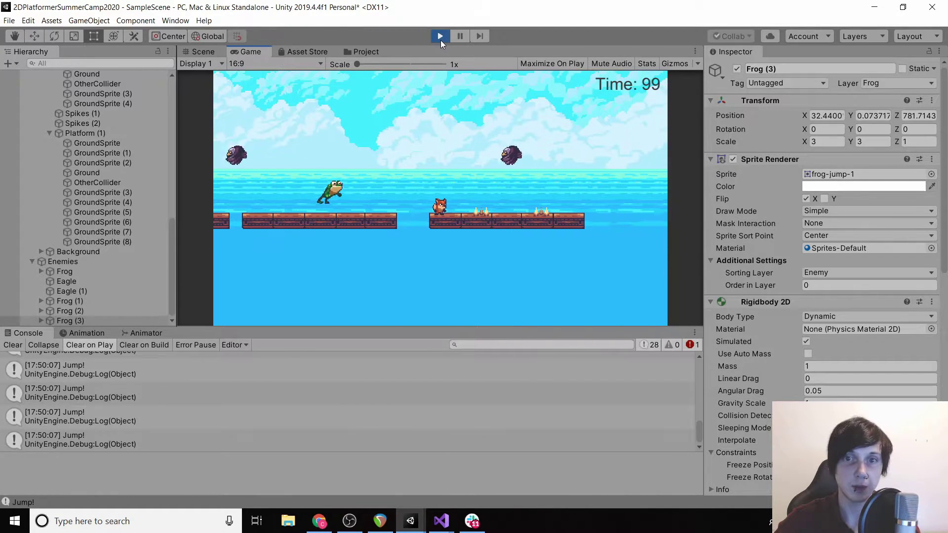
Step: Playtest going back to the single frog's platform before the spikes, test passing the frog there, and stop the run
key("space")
key("Left")
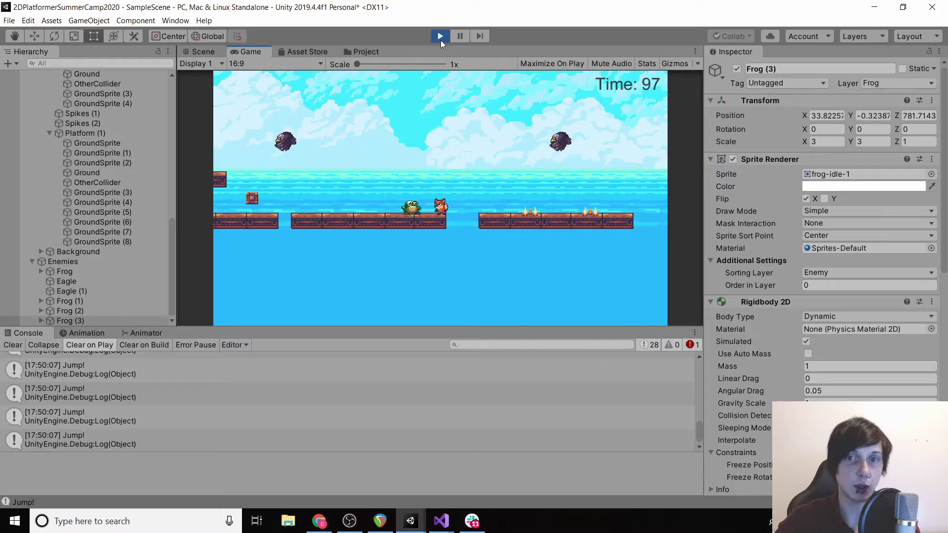
key("Left")
key("Left")
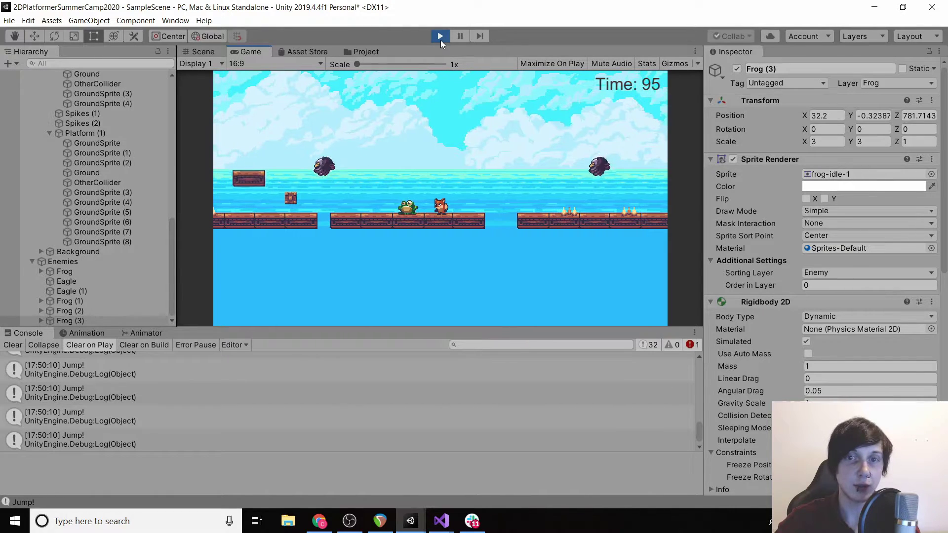
key("Left")
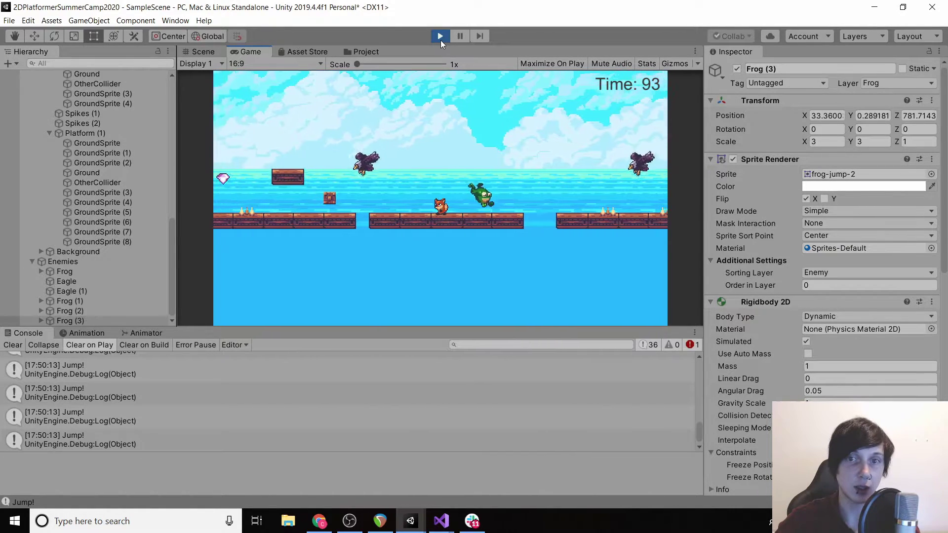
key("Left")
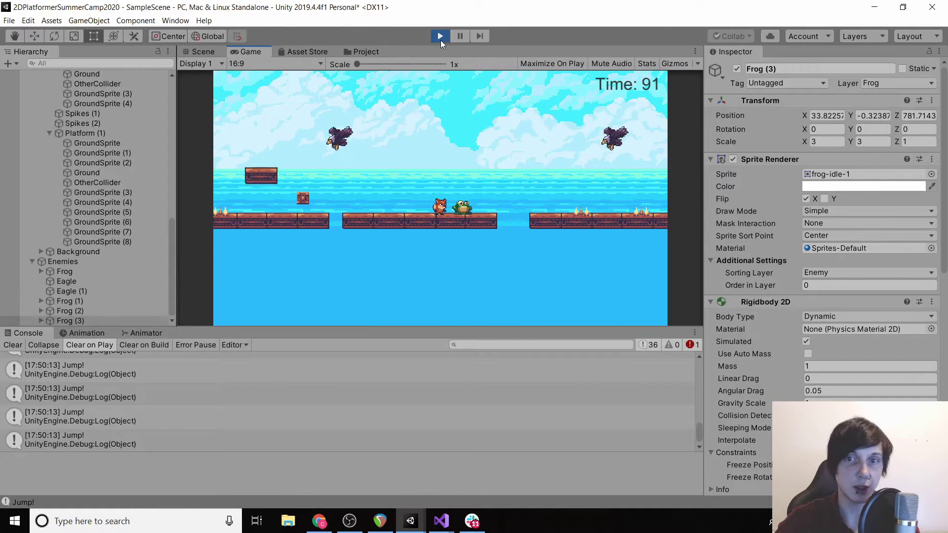
left_click(440, 40)
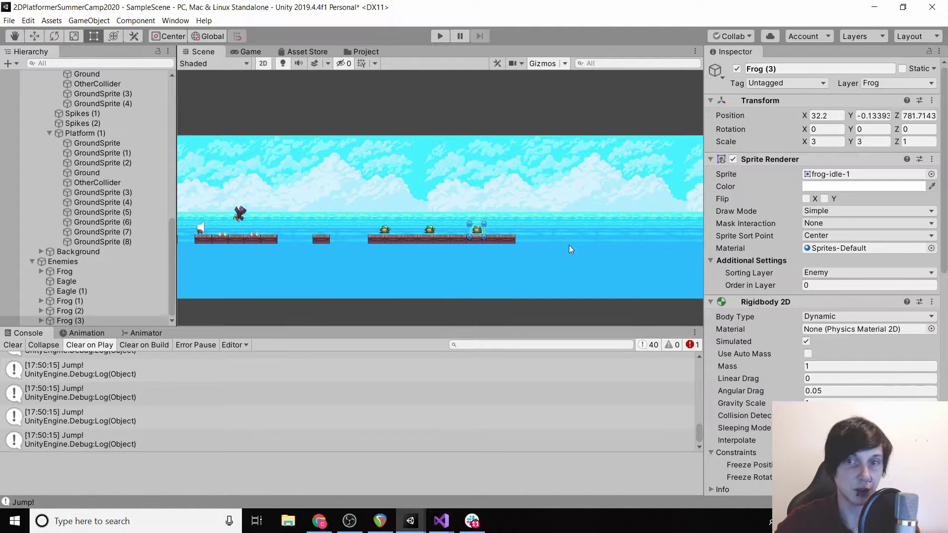
Step: Duplicate Gem and place the copy between the first two frogs on the long platform, at X position 27.03
scroll(152, 204, "up", 5)
scroll(152, 200, "up", 6)
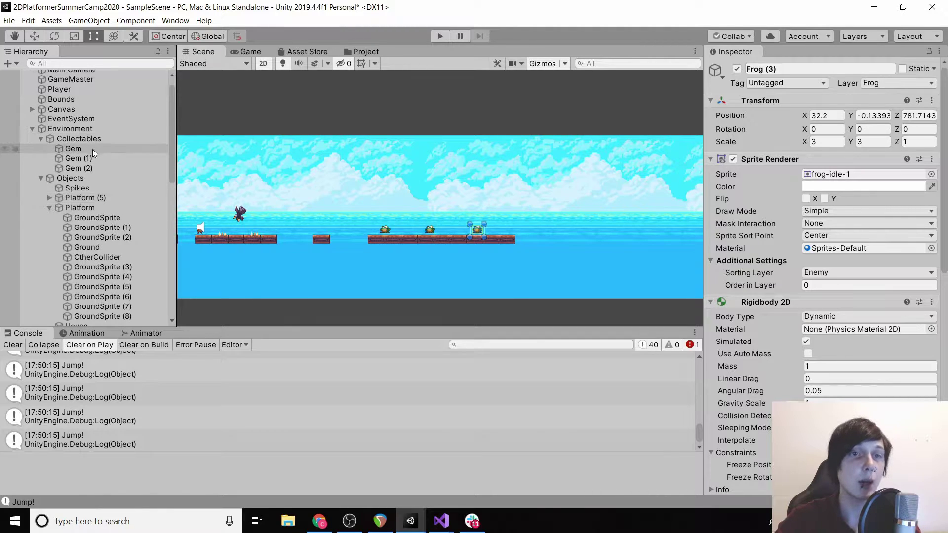
left_click(93, 149)
key("ctrl+d")
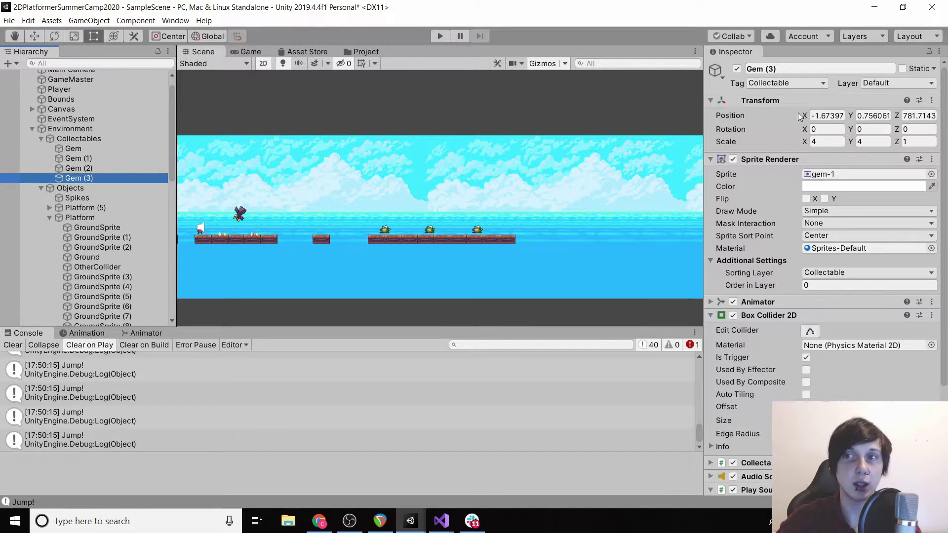
left_click_drag(804, 115, 821, 117)
left_click_drag(927, 116, 461, 146)
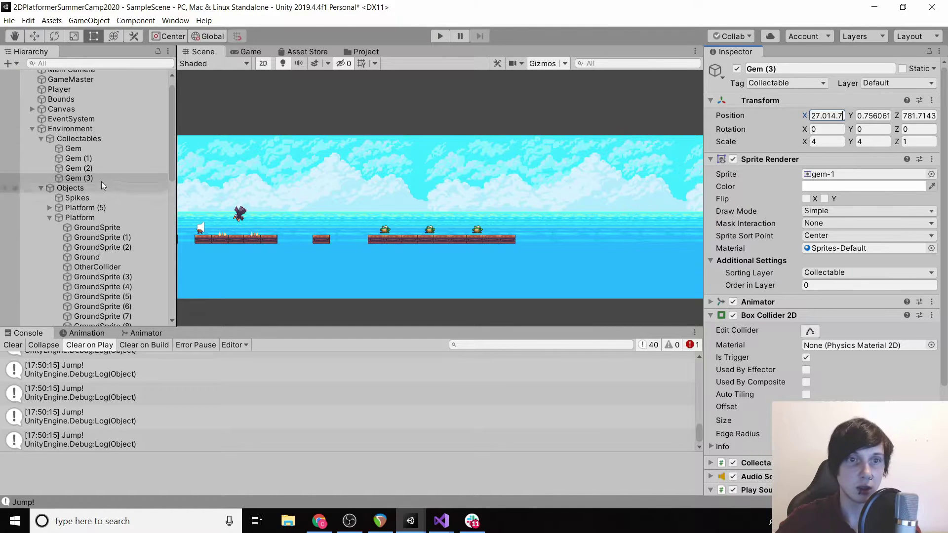
left_click(84, 178)
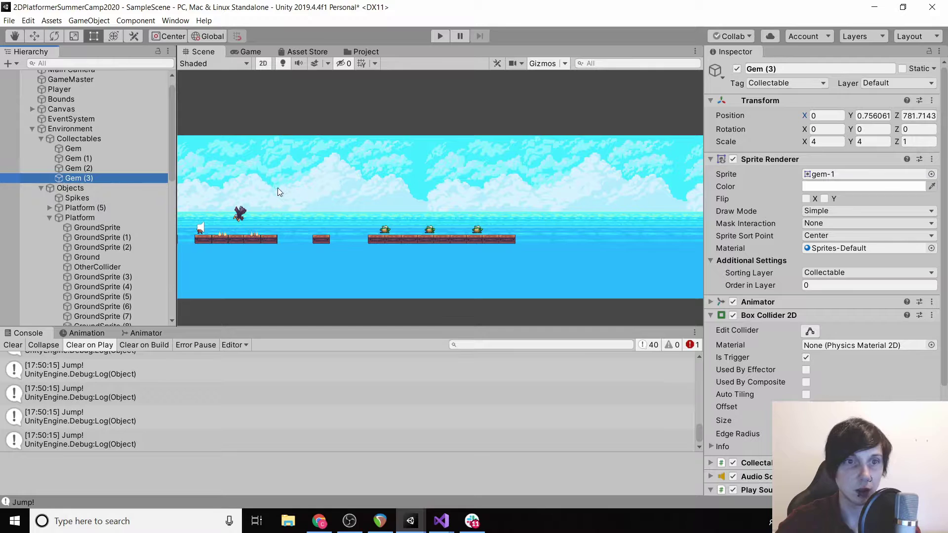
key("ctrl+z")
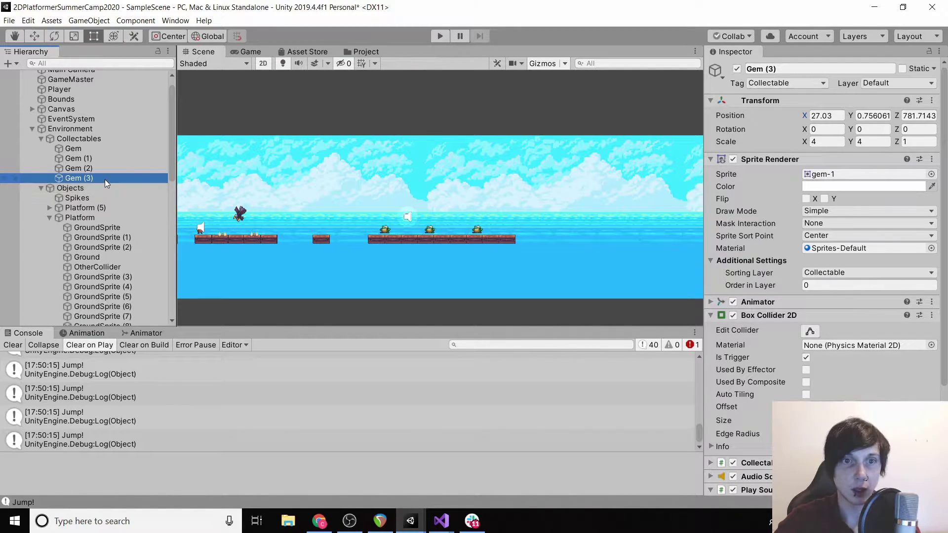
Step: Duplicate Gem (3), place the copy between the second and third frogs at X position 30.55, and briefly run the game
key("ctrl+d")
left_click_drag(805, 116, 861, 121)
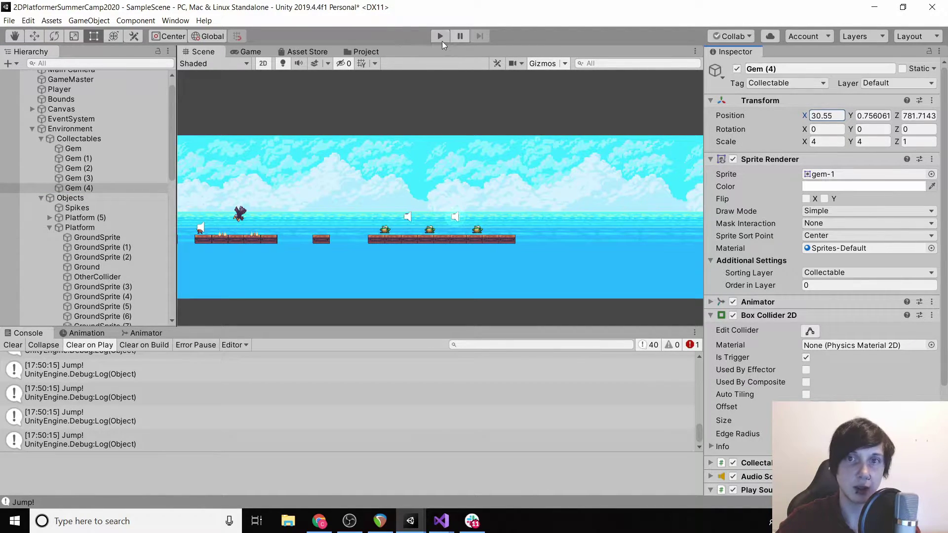
left_click(440, 38)
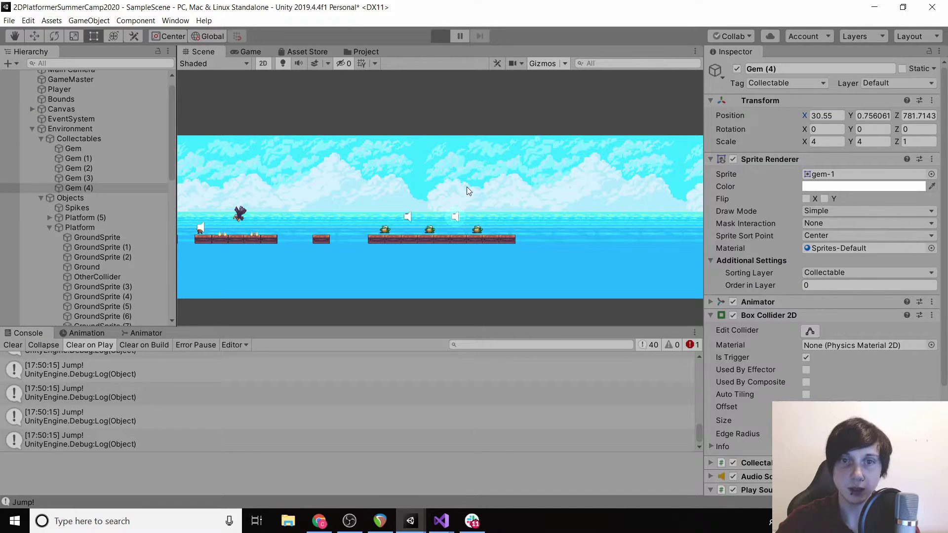
left_click(441, 36)
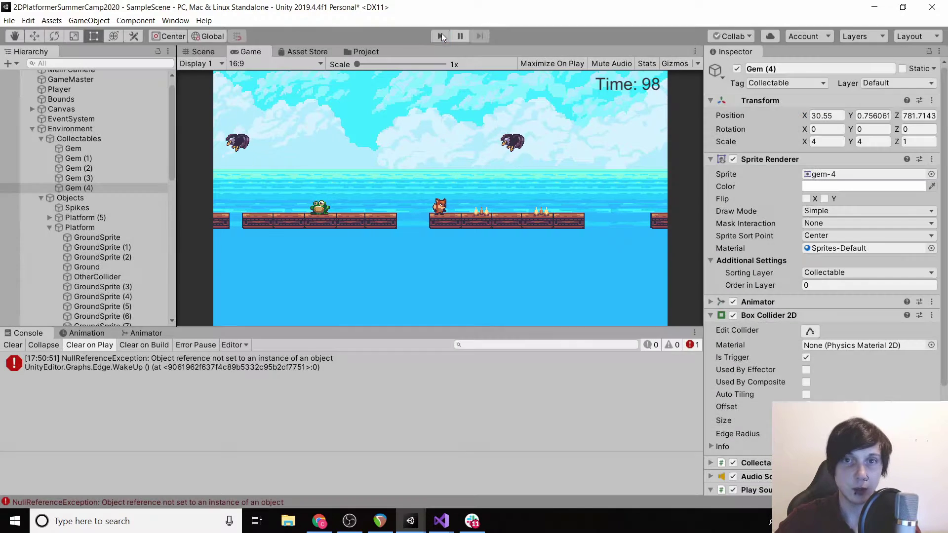
Step: Duplicate Gem (4) and place the copy just above the disappearing platform, at X position 20.64 and Y position 0.1
left_click(84, 186)
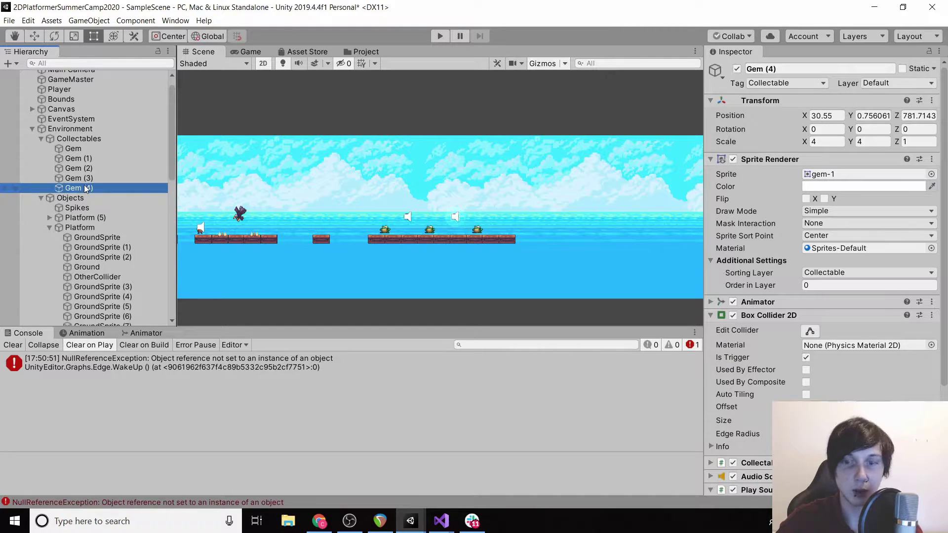
key("ctrl+d")
left_click(807, 114)
left_click_drag(779, 114, 611, 130)
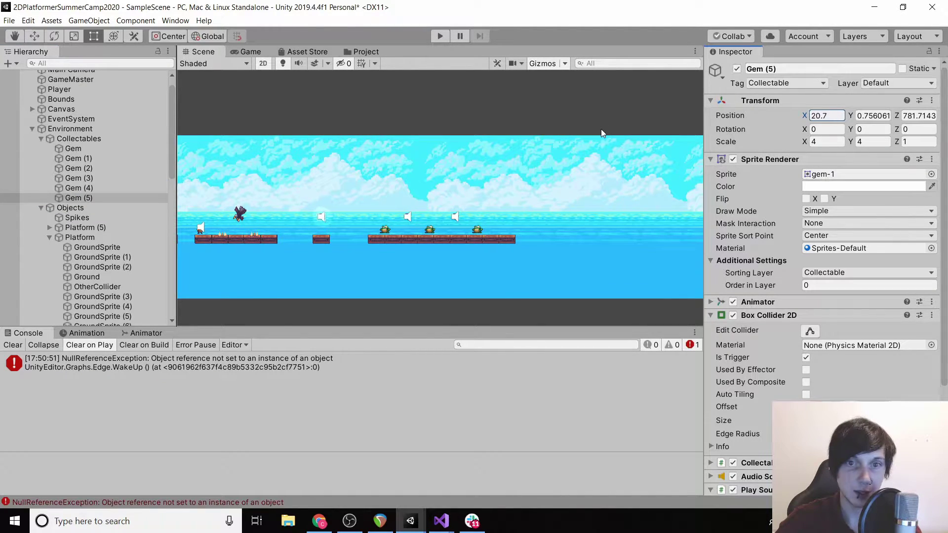
left_click(849, 117)
type("0.1")
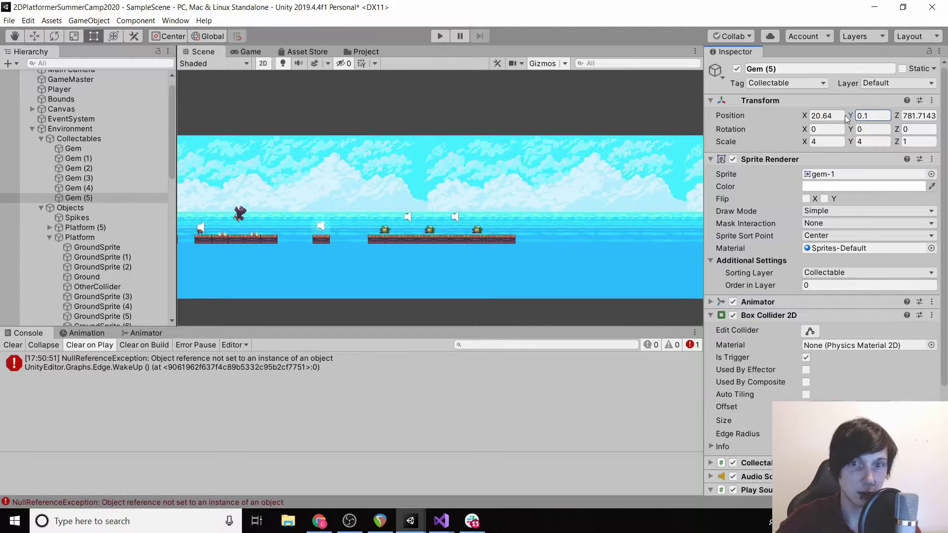
Step: Run the game and jump past the spikes to the disappearing platform, collecting the gem above it
left_click(439, 36)
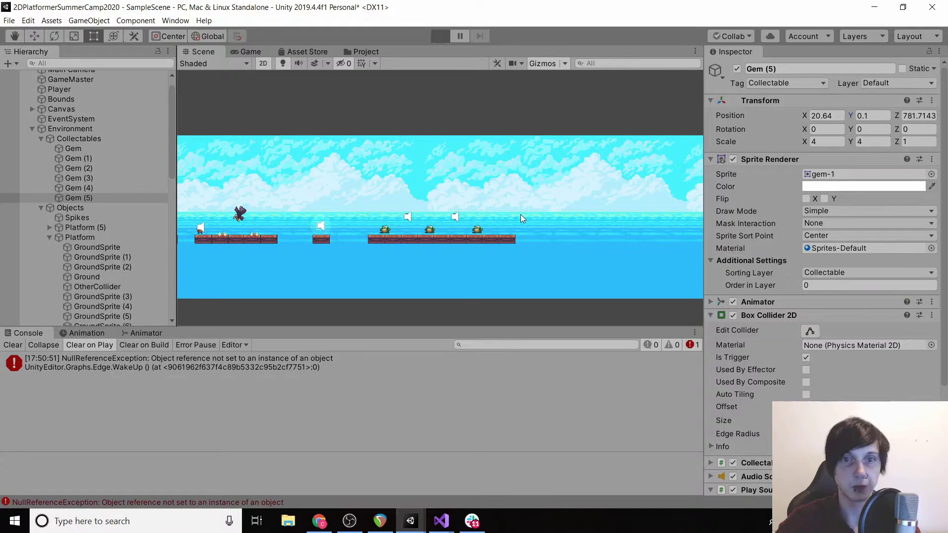
key("d")
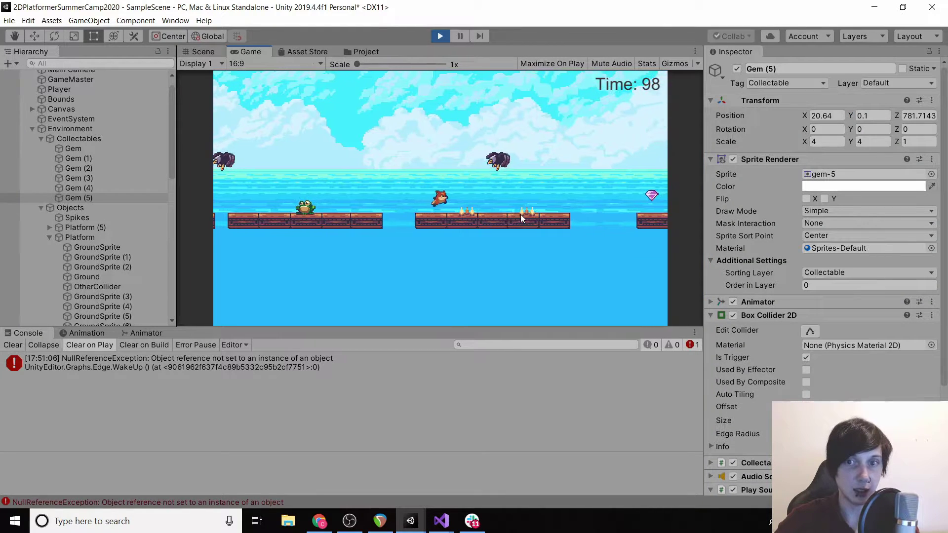
key("space")
key("space")
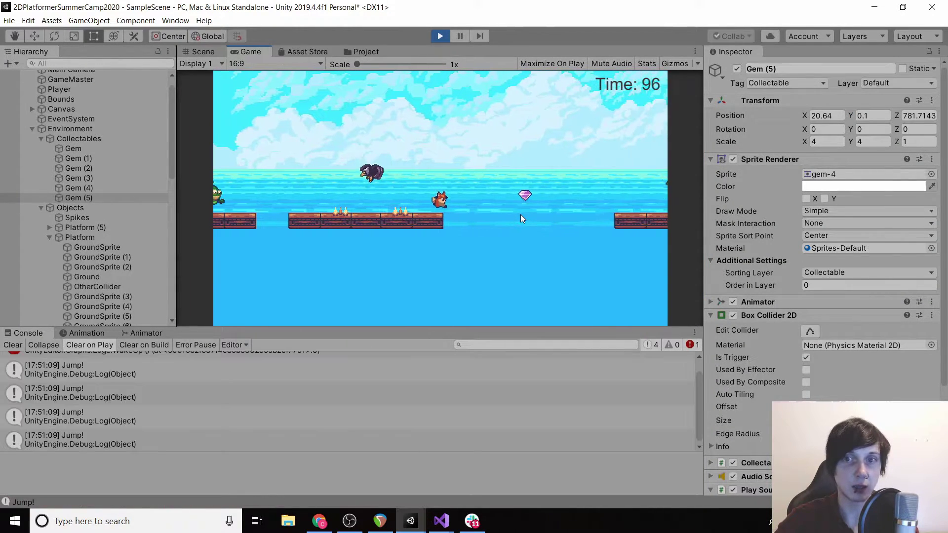
key("space")
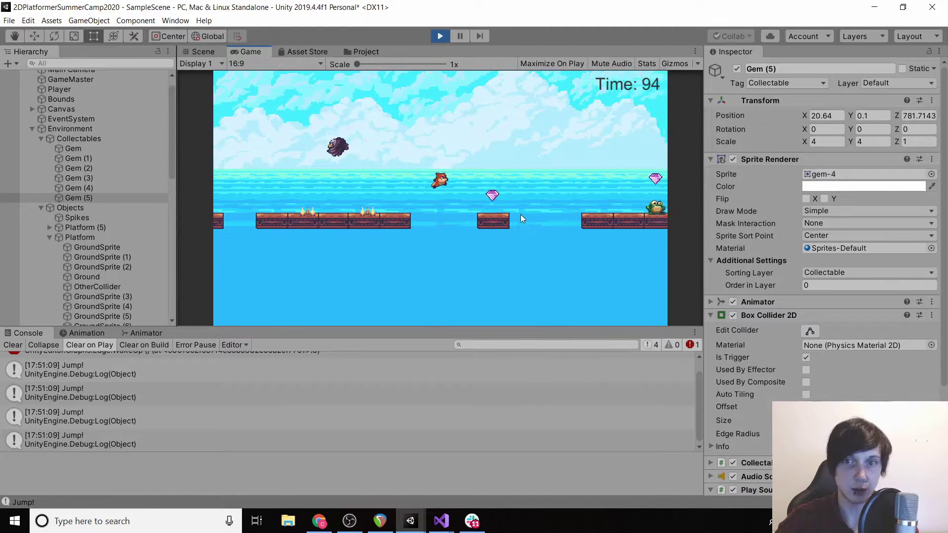
key("d")
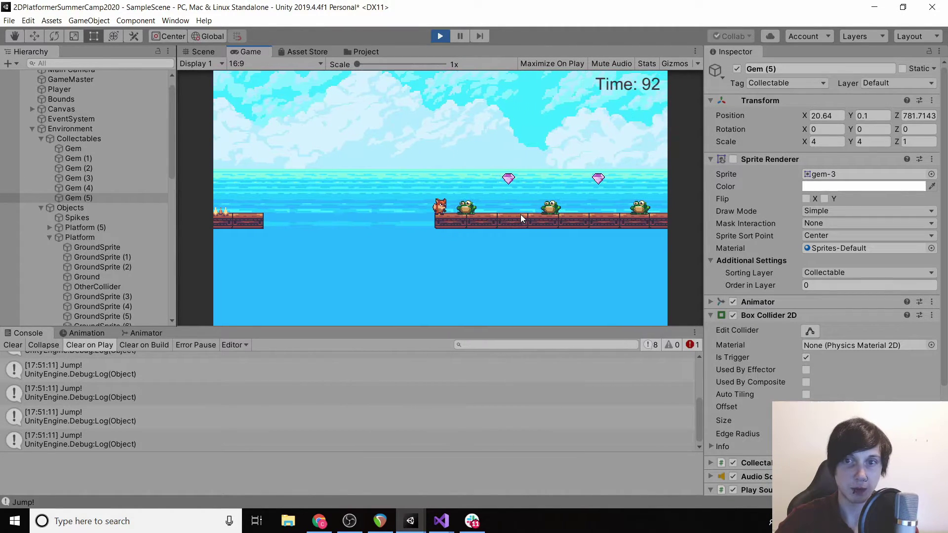
Step: Playtest the long platform past its three frogs, collecting both gems, and stop the run at its far end
key("d")
key("space")
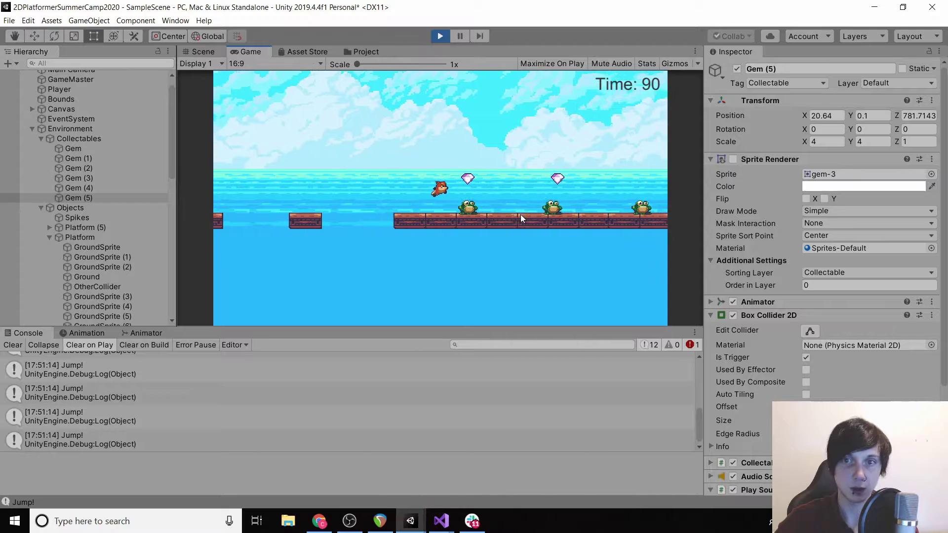
key("d")
key("a")
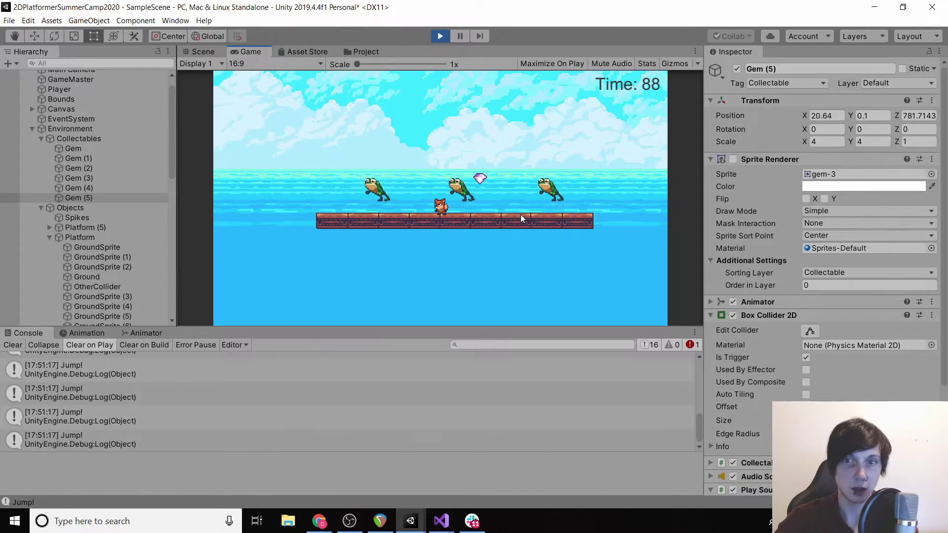
key("d")
key("space")
key("d")
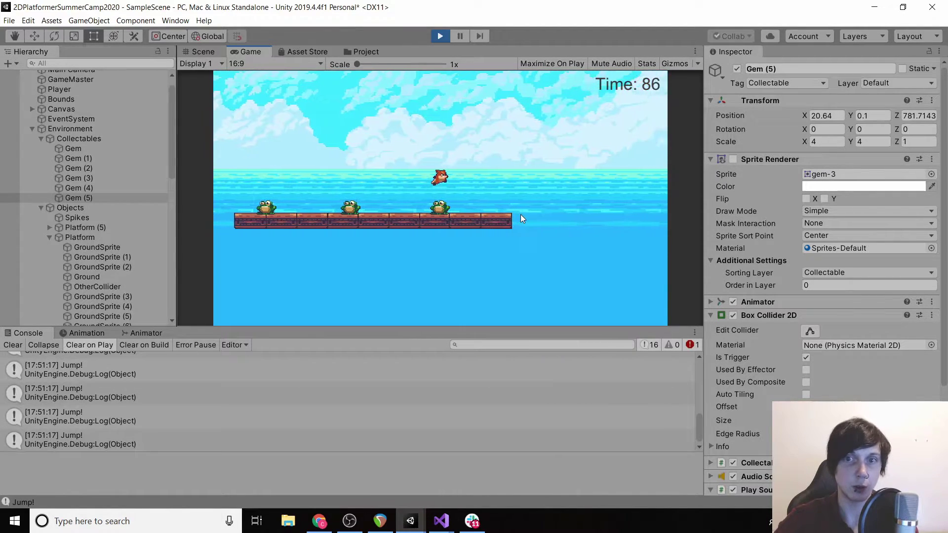
key("a")
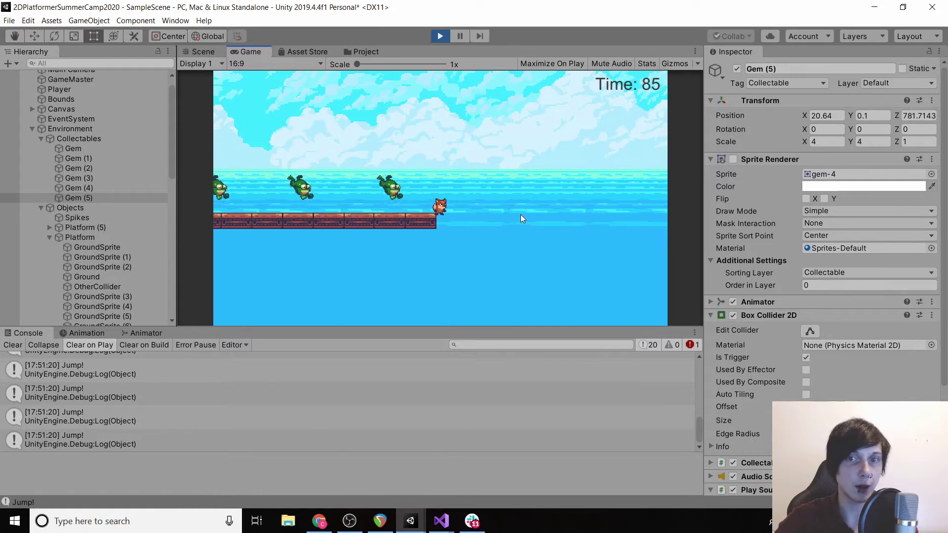
left_click(442, 39)
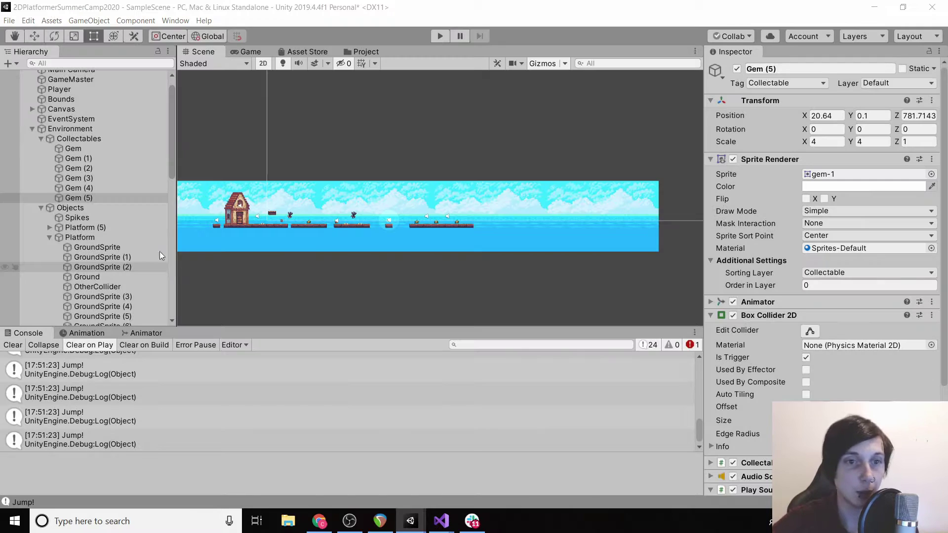
Step: Duplicate DisappearingPlatform and place the copy beyond the end of the long frog platform, at X position 37.12
left_click(390, 226)
scroll(99, 303, "down", 3)
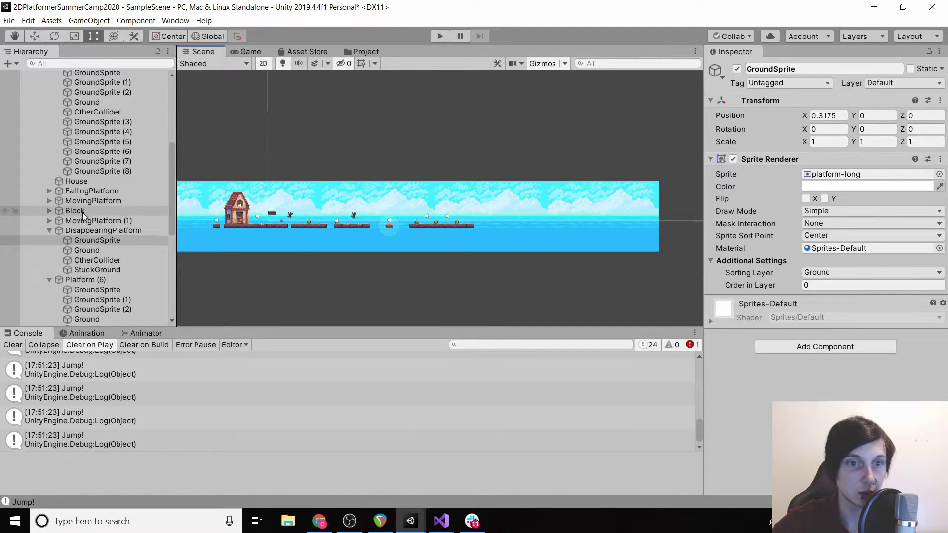
left_click(83, 231)
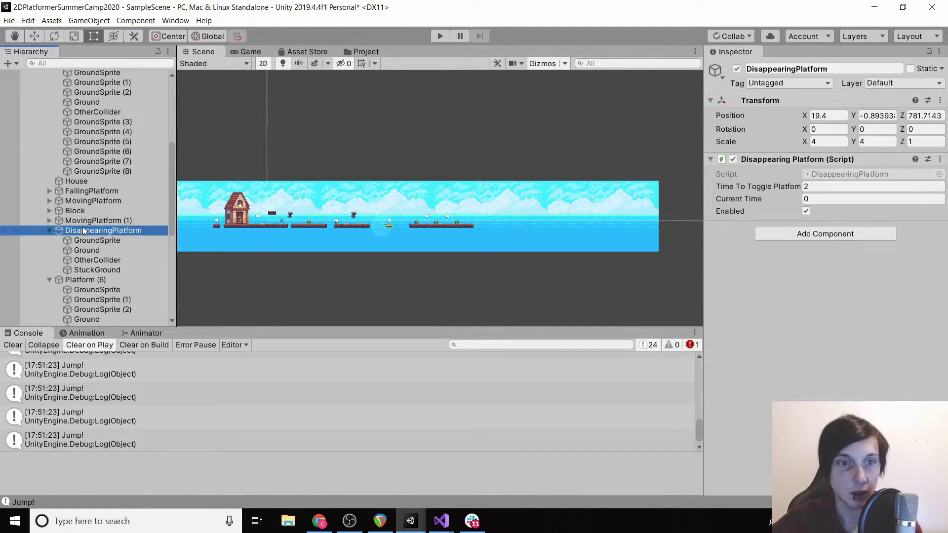
key("ctrl+d")
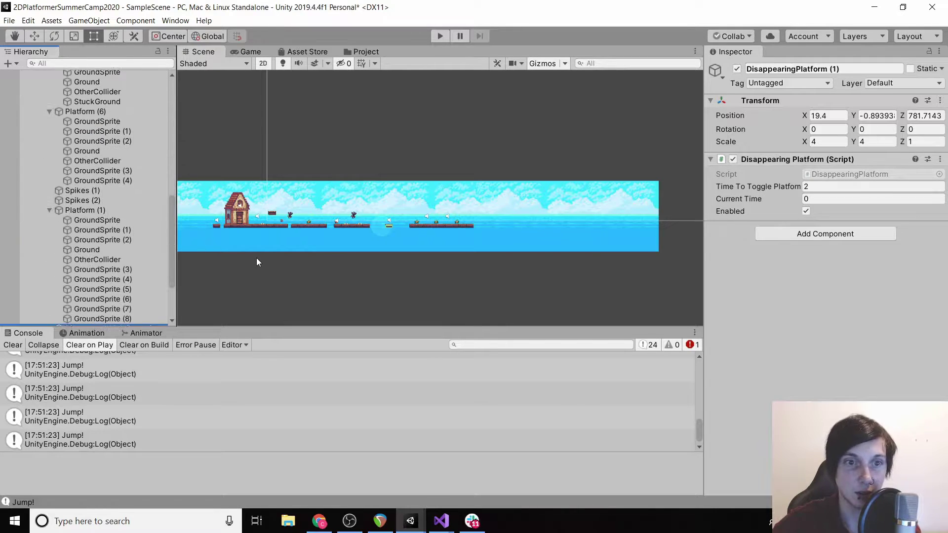
left_click_drag(804, 116, 198, 114)
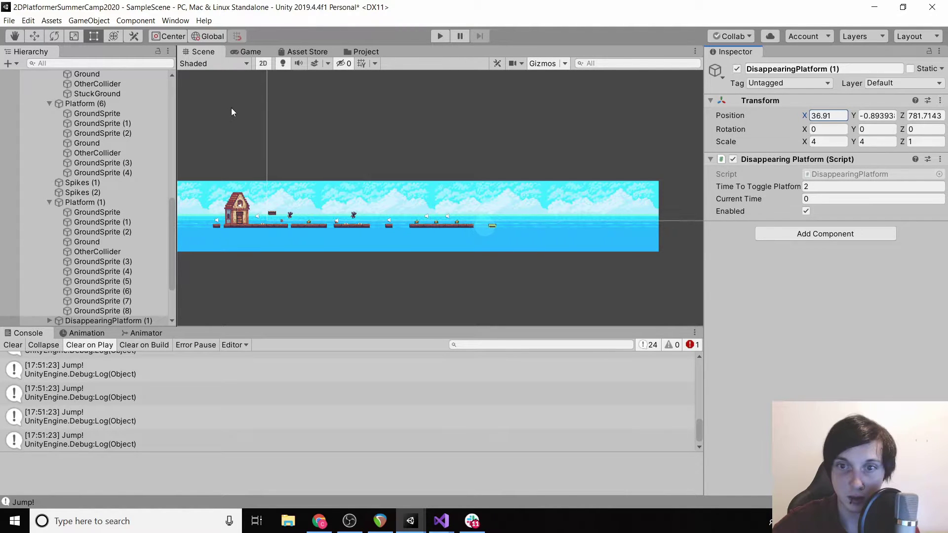
left_click_drag(235, 113, 238, 112)
Step: Set Time To Toggle Platform to 1 on DisappearingPlatform (1)
scroll(61, 295, "down", 3)
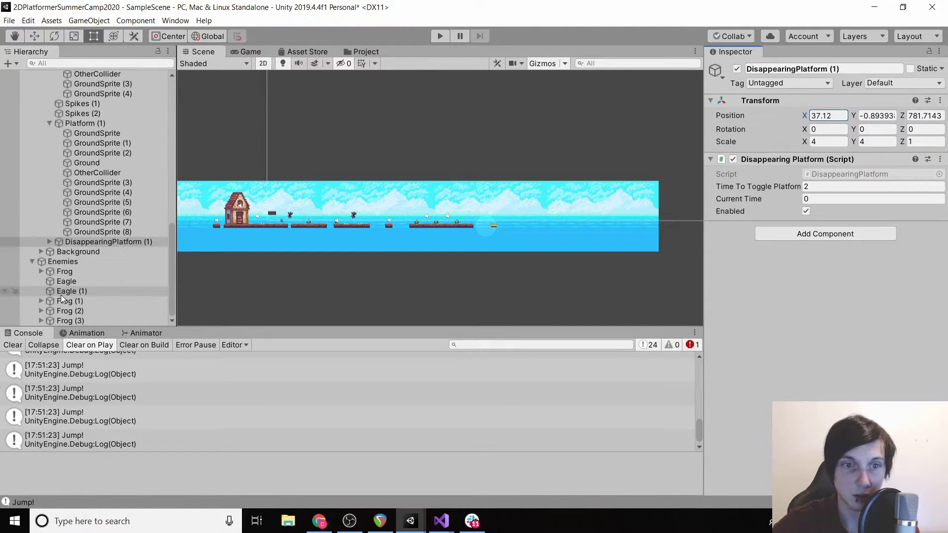
left_click(101, 242)
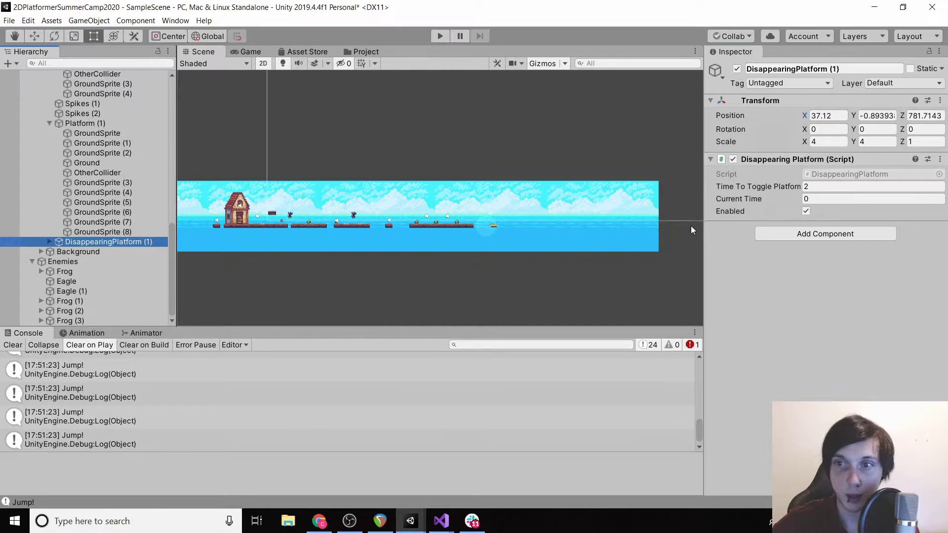
left_click(824, 187)
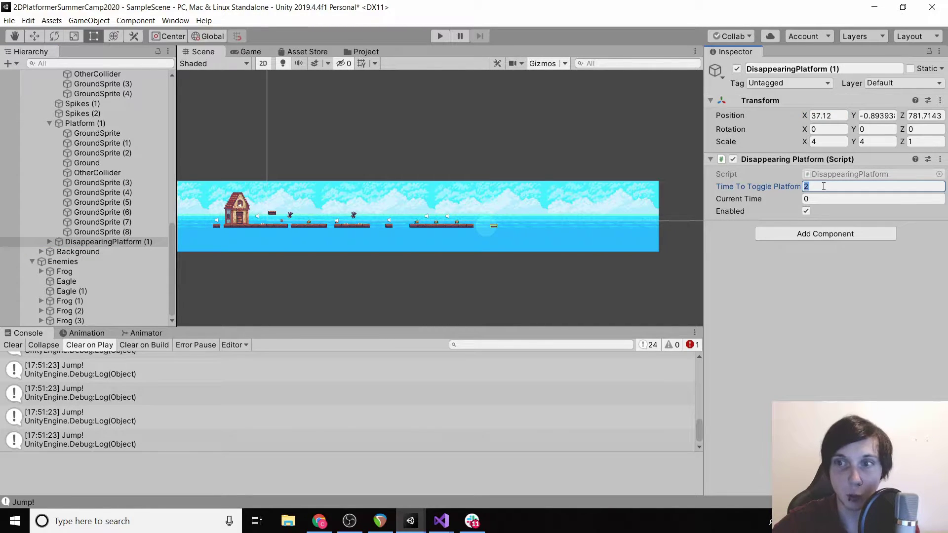
type("1")
Step: Duplicate DisappearingPlatform (1) and place the copy farther along the level, at X position 43
left_click(125, 241)
key("ctrl+d")
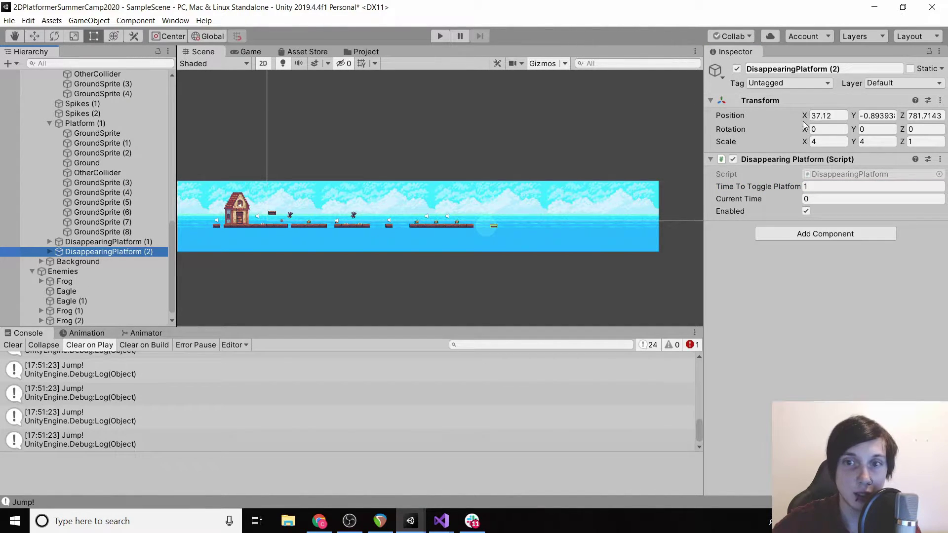
left_click(833, 114)
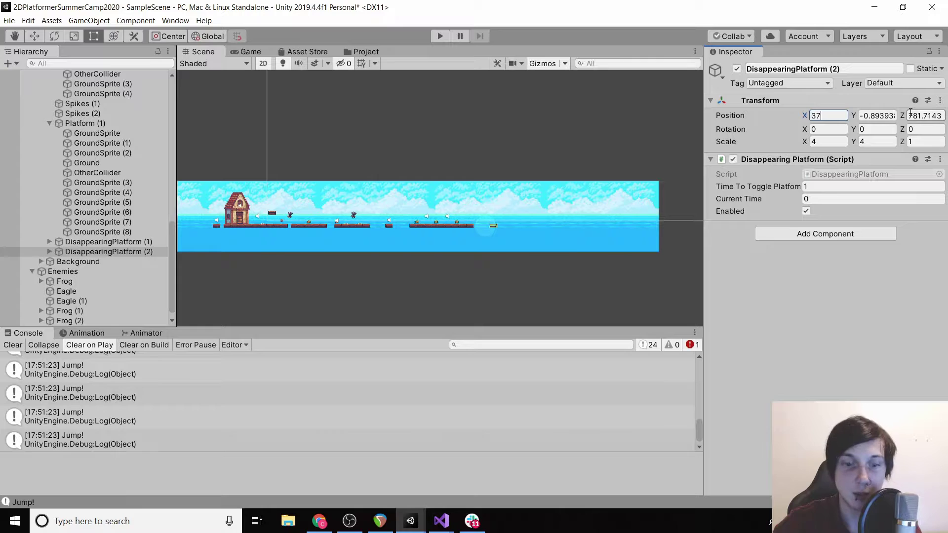
key("BackSpace")
key("BackSpace")
type("40")
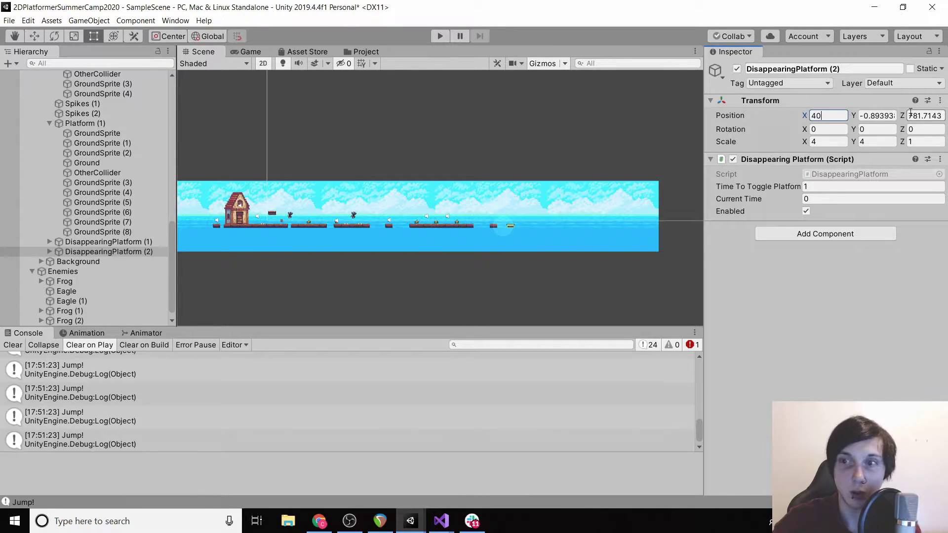
key("BackSpace")
type("7")
key("BackSpace")
type("4")
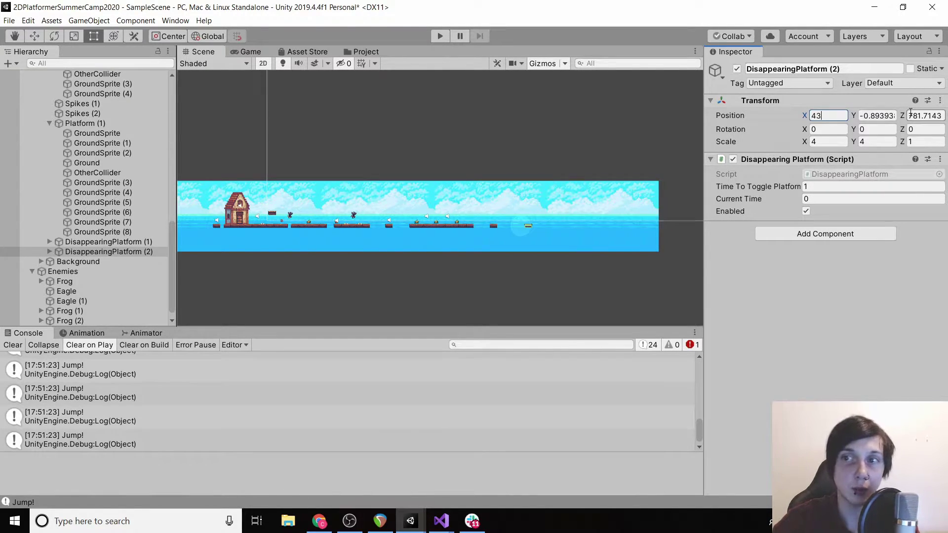
Step: Duplicate DisappearingPlatform (2) and place the copy at X position 49
left_click(123, 244)
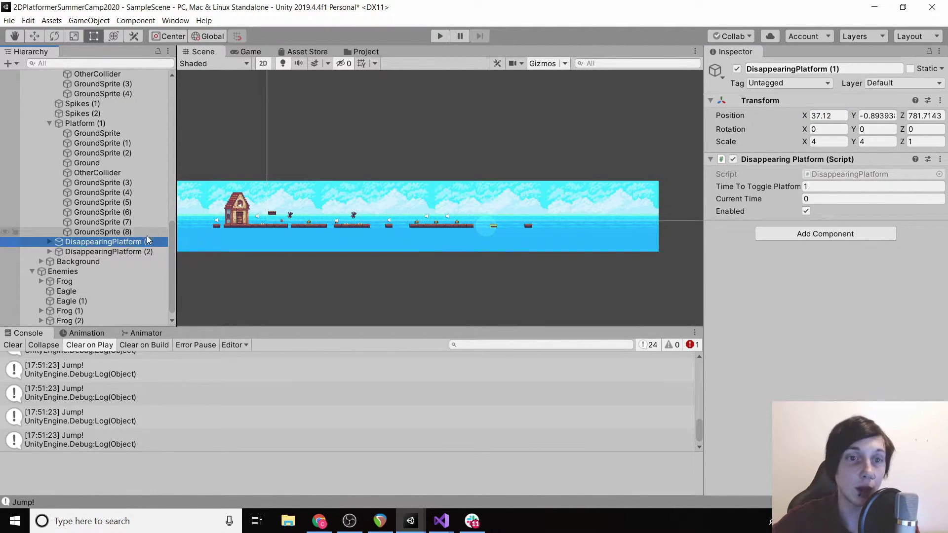
left_click(131, 252)
key("ctrl+d")
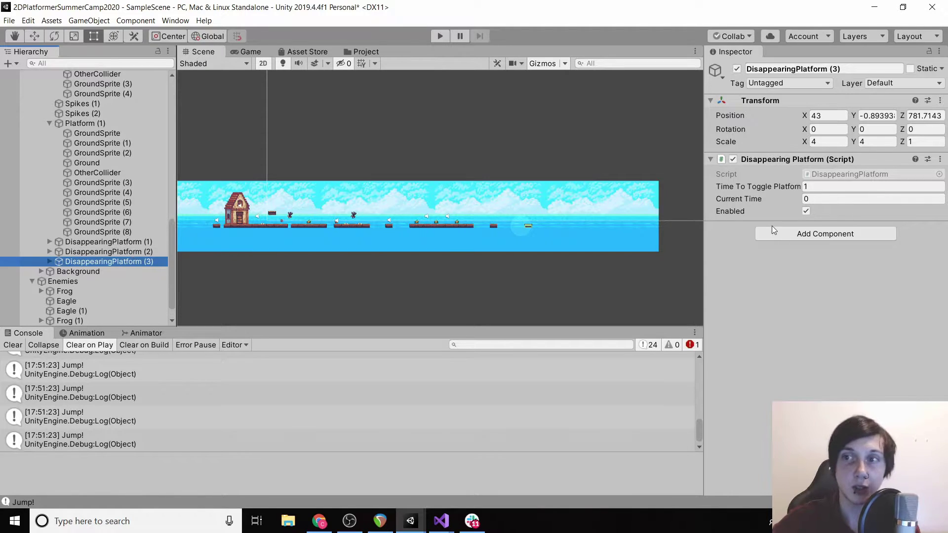
left_click(823, 118)
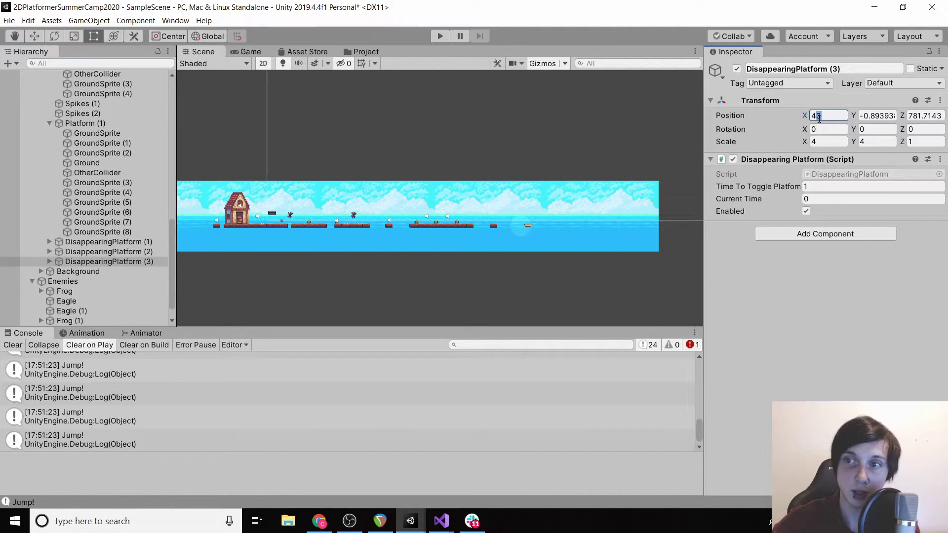
type("9")
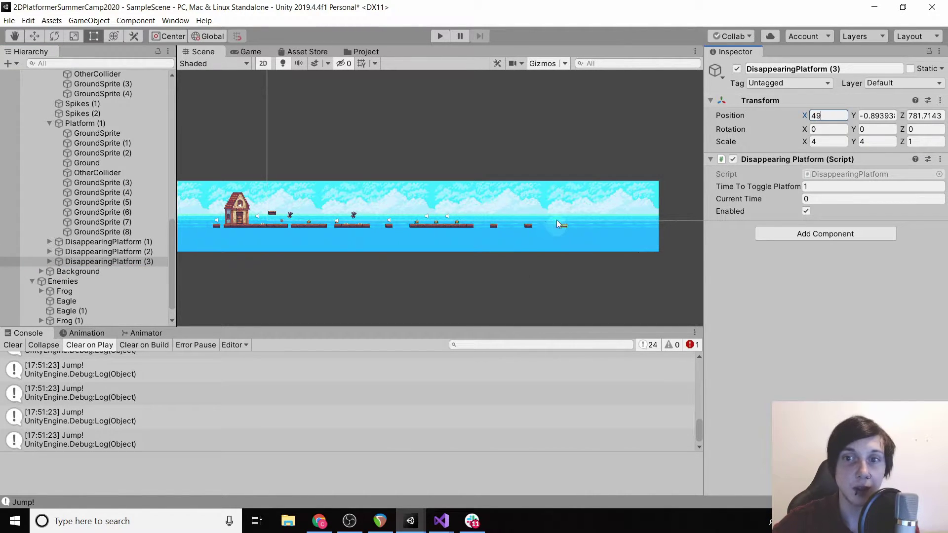
Step: Duplicate DisappearingPlatform (3) and place the copy at X position 56
scroll(481, 220, "down", 1)
left_click(137, 262)
key("ctrl+d")
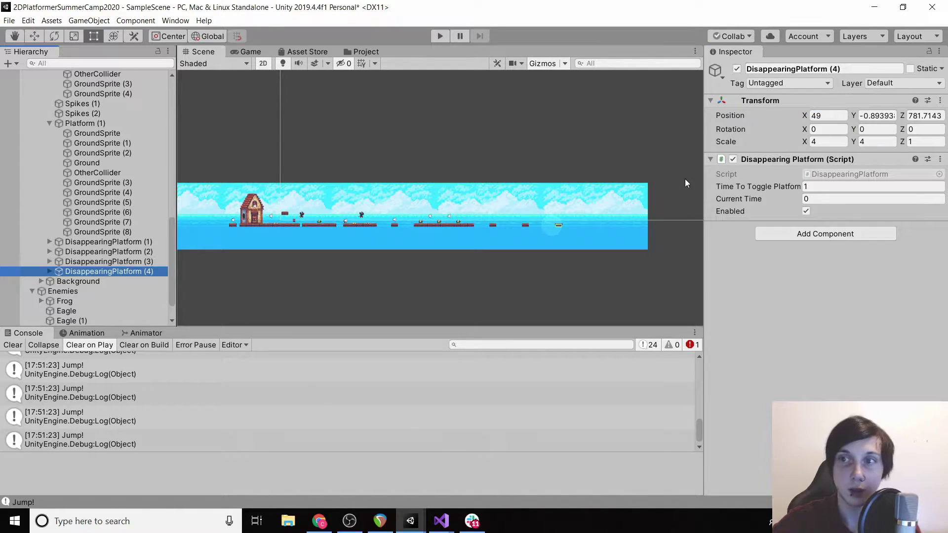
left_click(831, 117)
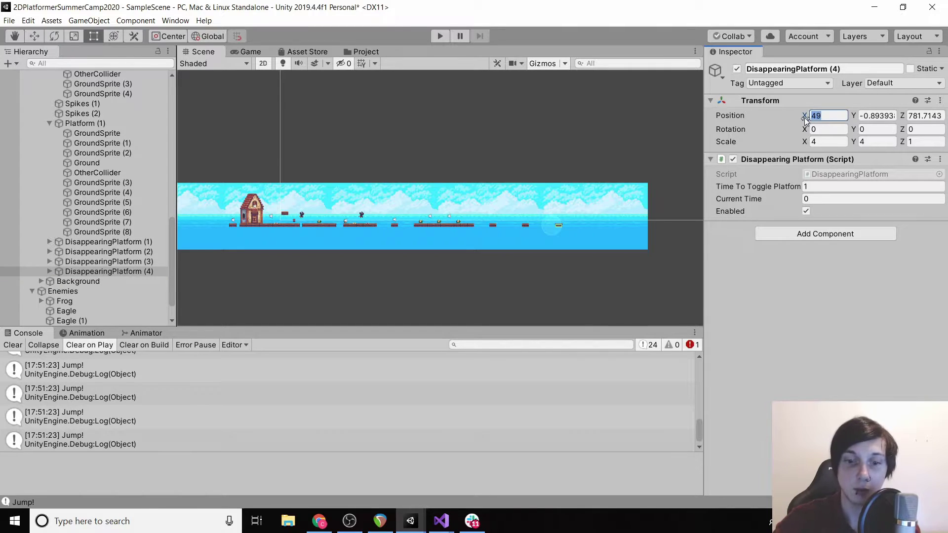
type("56")
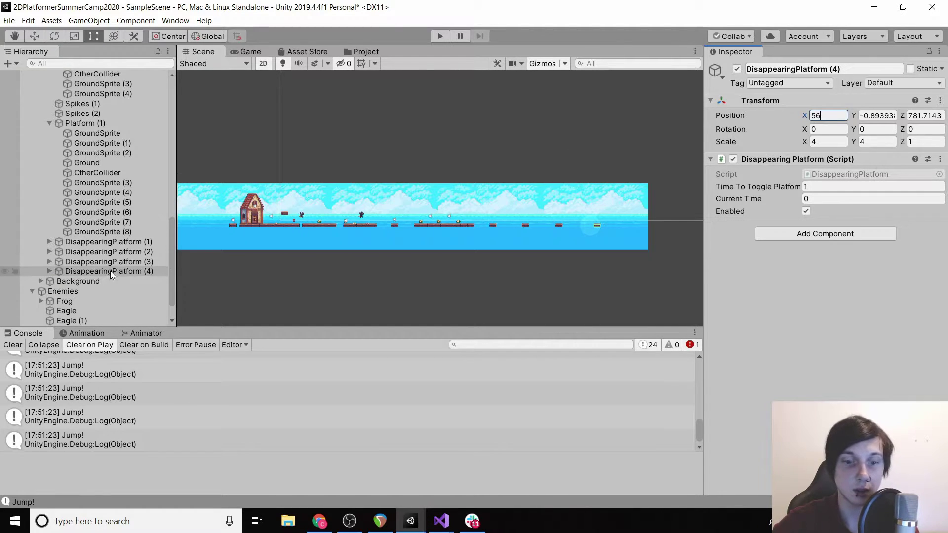
Step: Duplicate DisappearingPlatform (4) and set the copy's X position to 66, past the edge of the background
scroll(522, 291, "down", 2)
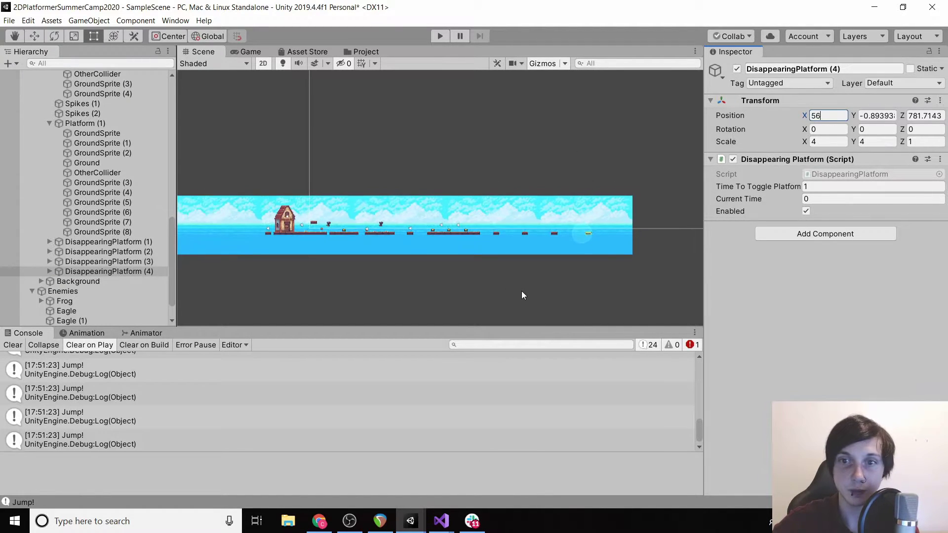
middle_click_drag(521, 292, 382, 272)
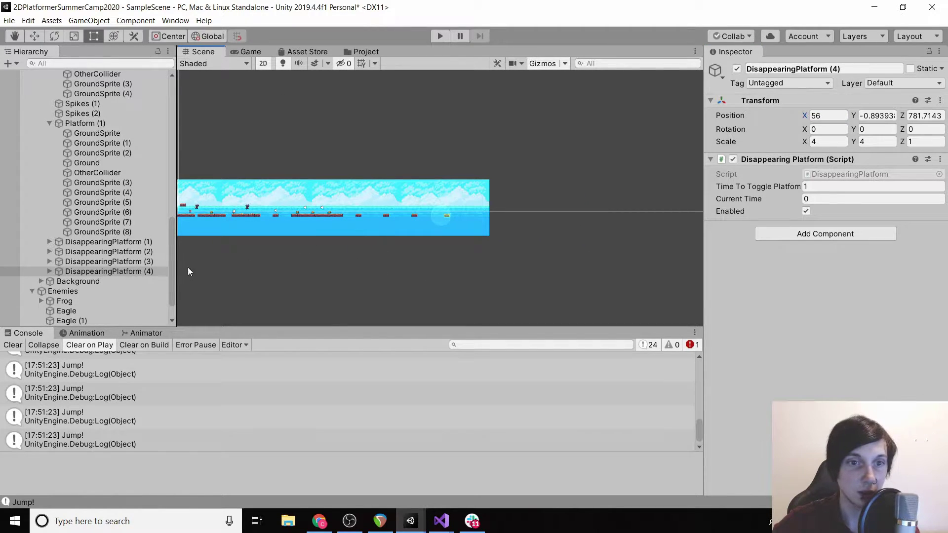
left_click(148, 271)
key("ctrl+d")
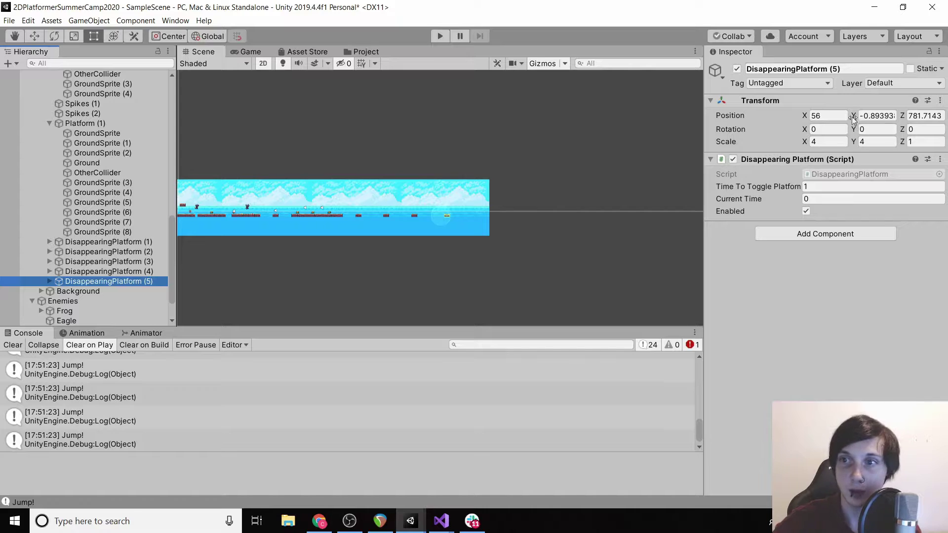
left_click(827, 116)
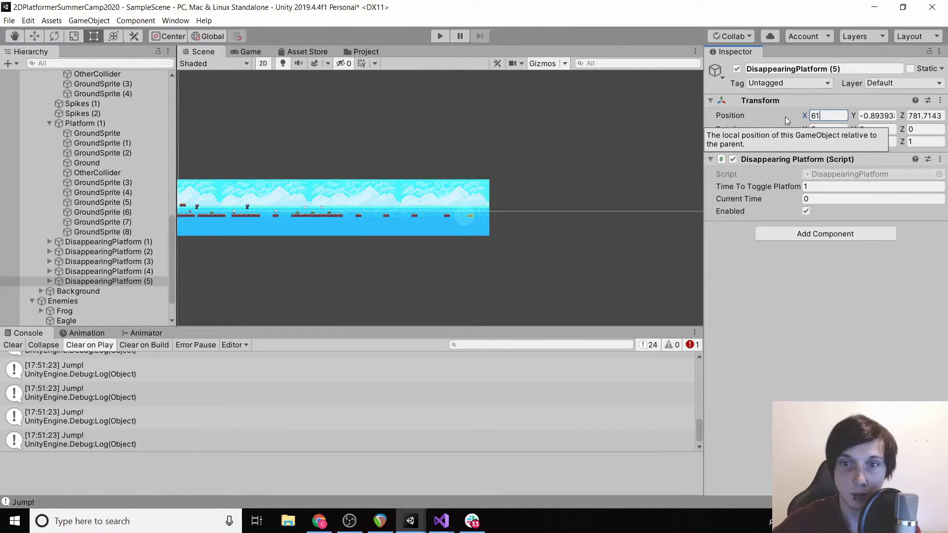
key("BackSpace")
type("6")
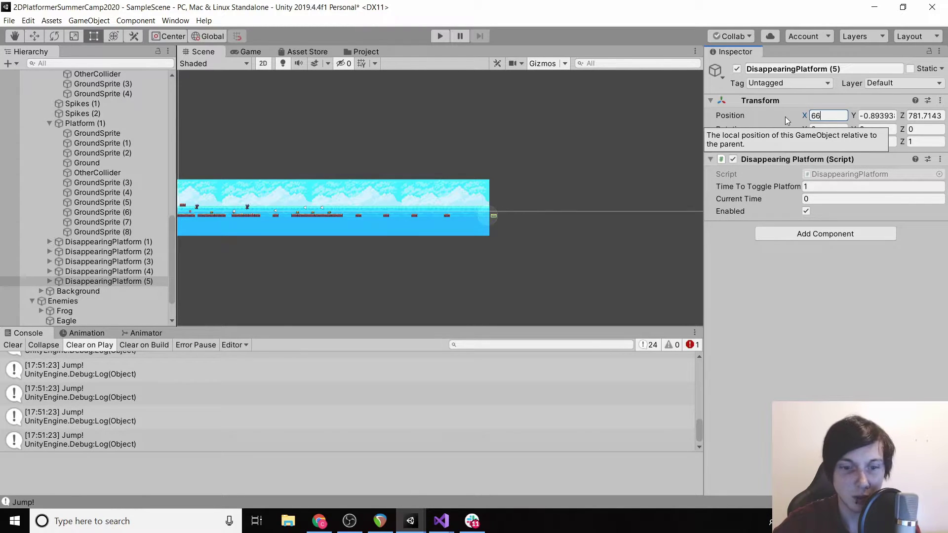
Step: Move DisappearingPlatform (5) back inside the background by setting its X position to 62
left_click(124, 273)
left_click(120, 290)
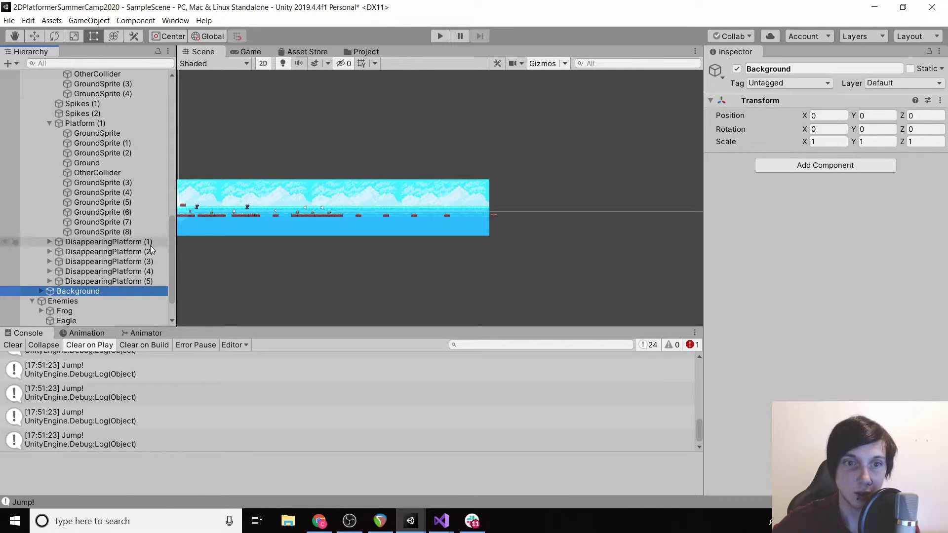
left_click(140, 280)
left_click(828, 115)
type("62")
scroll(396, 244, "down", 1)
scroll(396, 244, "up", 3)
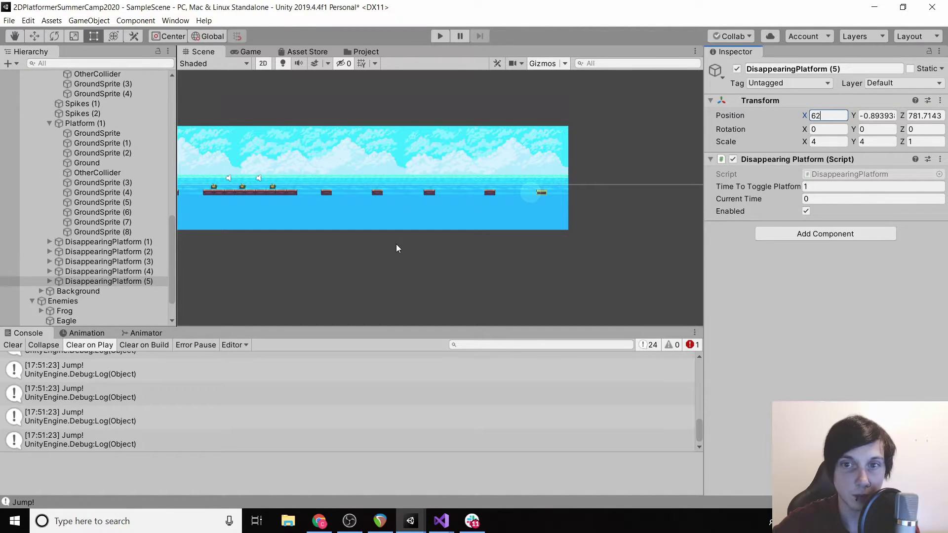
Step: Turn off the Enabled option of the Disappearing Platform script on DisappearingPlatform (2) and DisappearingPlatform (4)
scroll(396, 244, "up", 1)
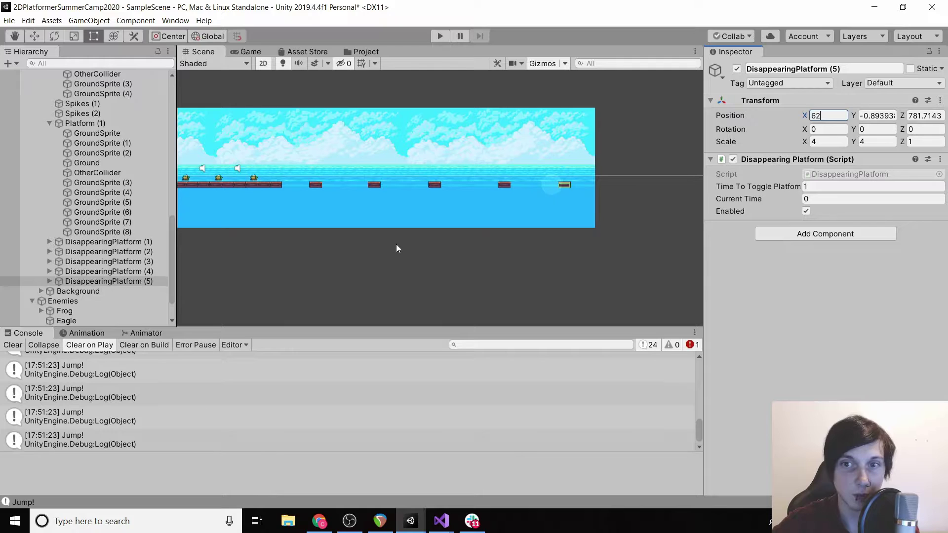
left_click(105, 251)
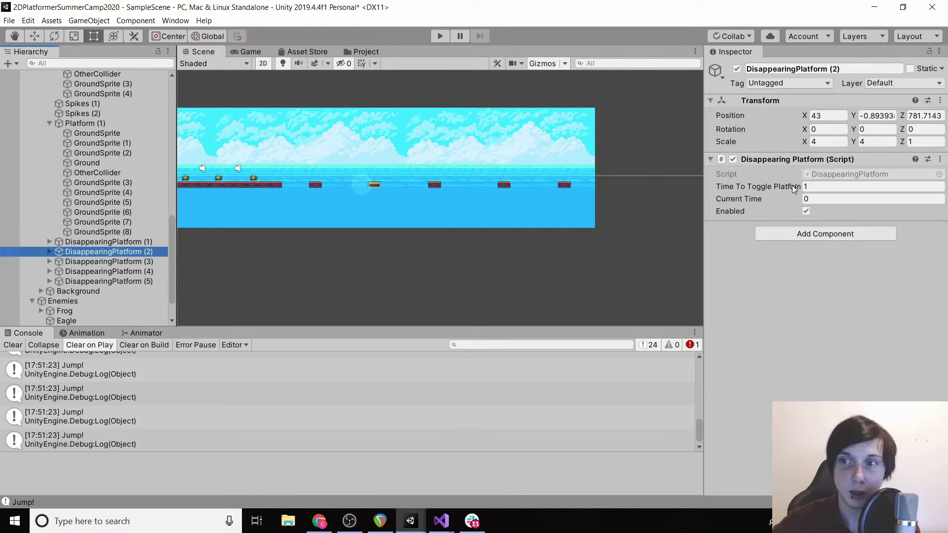
left_click(129, 271)
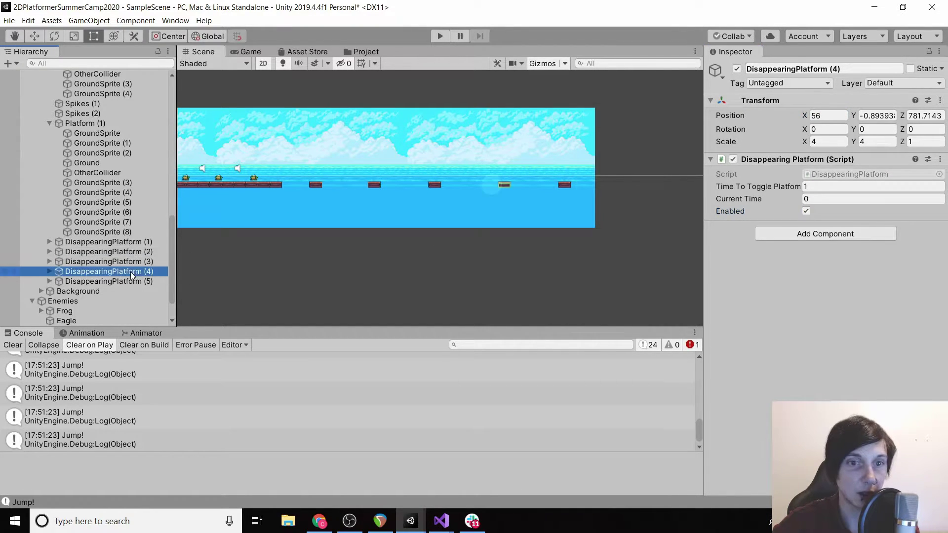
left_click(805, 211)
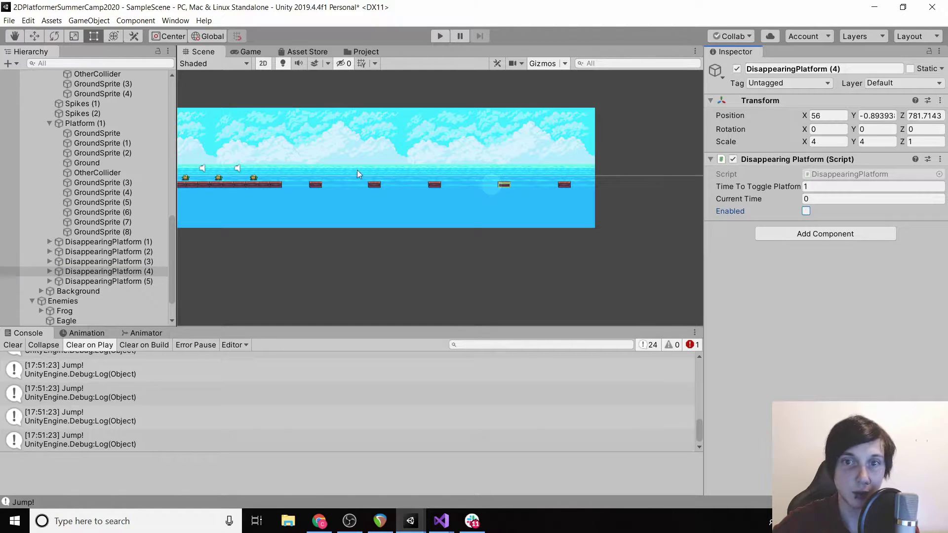
Step: Playtest the level briefly from the player's current start position, and stop the game
scroll(441, 231, "down", 2)
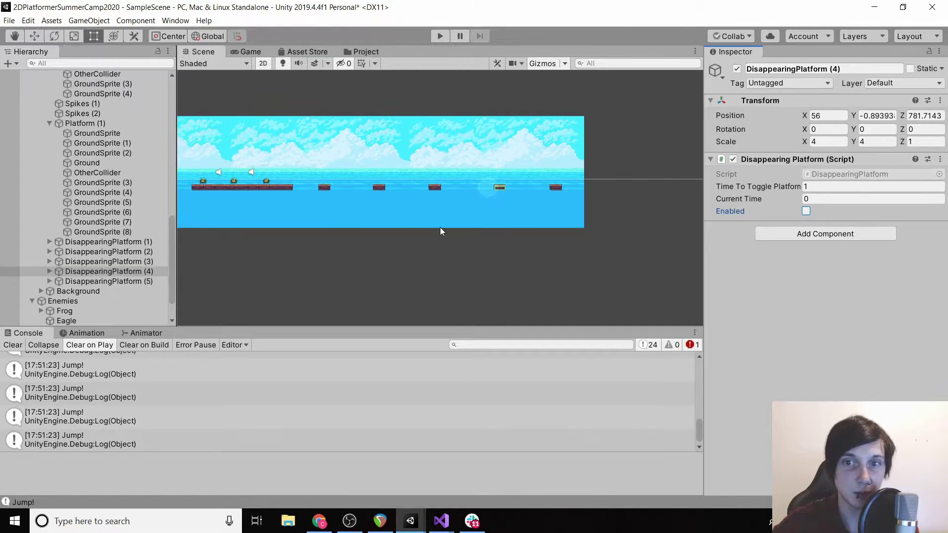
key("ctrl+p")
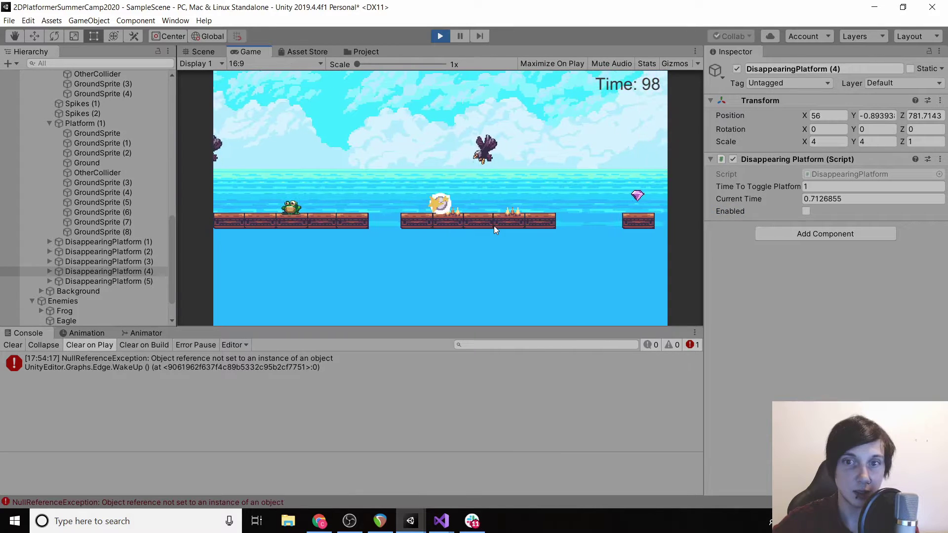
left_click(441, 35)
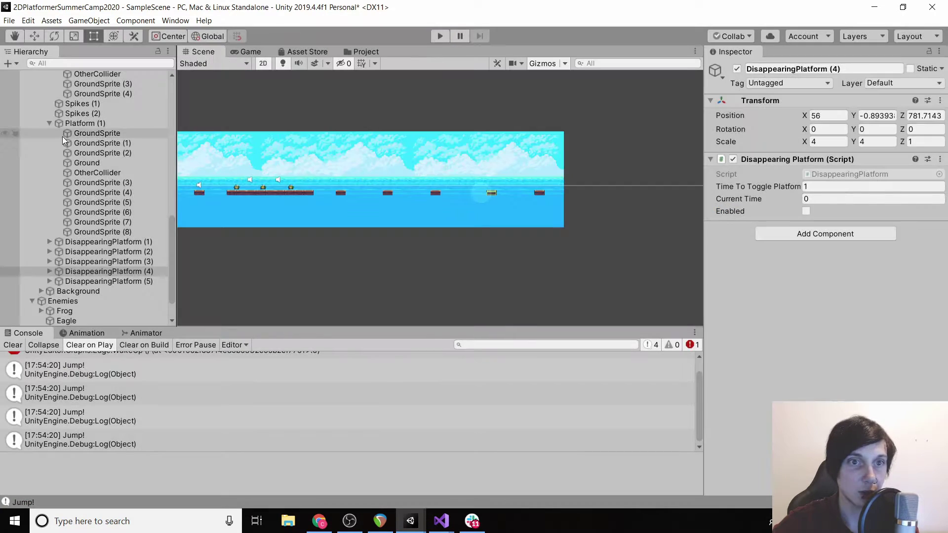
Step: Move the Player's start onto the frog platform before the disappearing platforms by setting its X position to 30.84
scroll(62, 137, "up", 8)
scroll(63, 137, "up", 3)
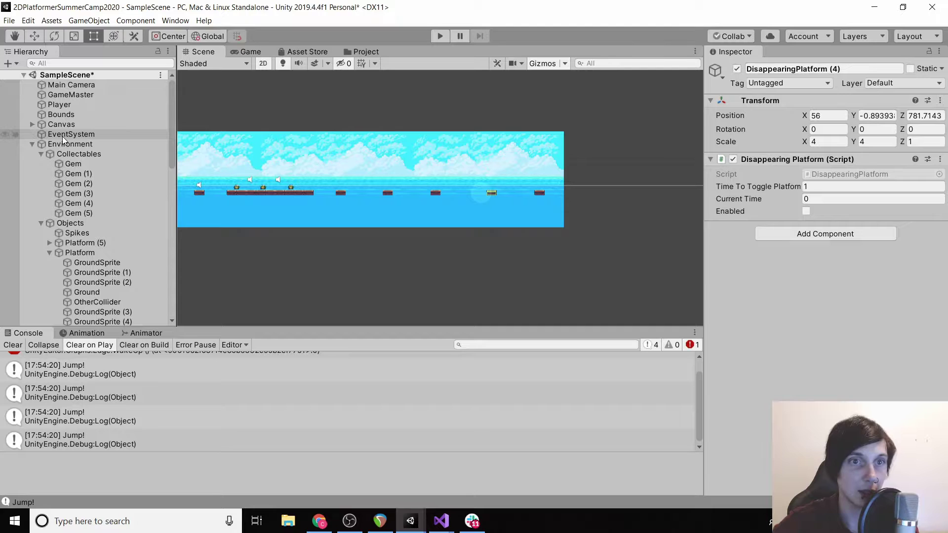
left_click(76, 103)
left_click_drag(805, 115, 868, 118)
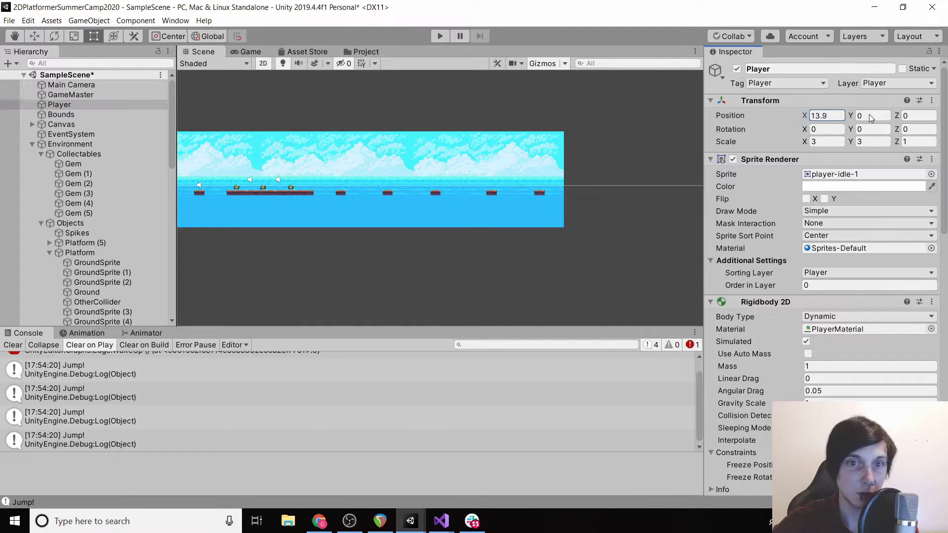
left_click_drag(51, 121, 241, 116)
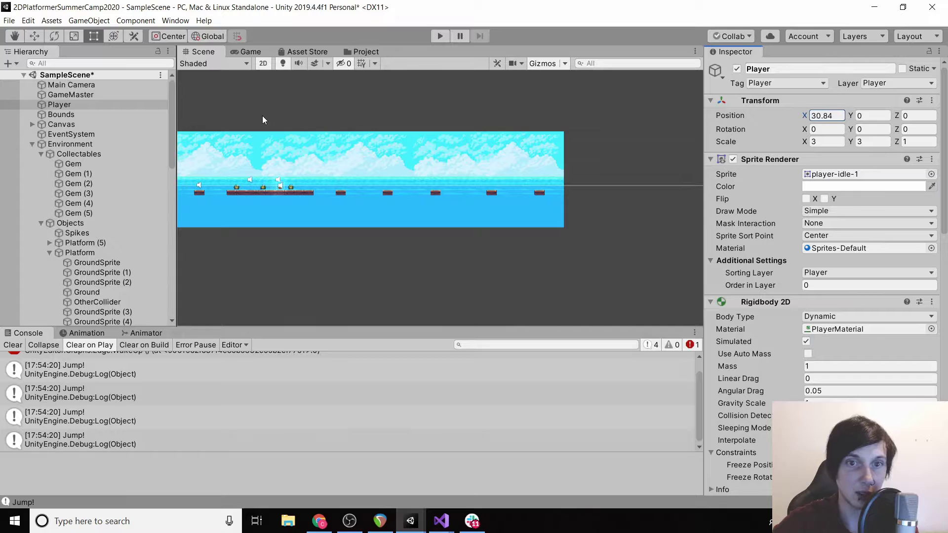
Step: Playtest the jumps from the frog platform onto the disappearing platforms, and stop the game after the player falls
left_click(440, 38)
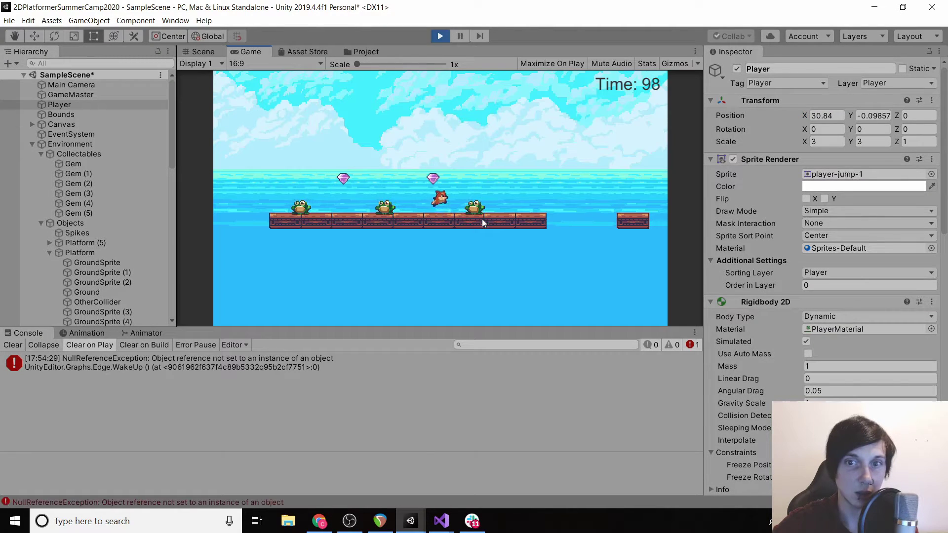
key("space")
key("space")
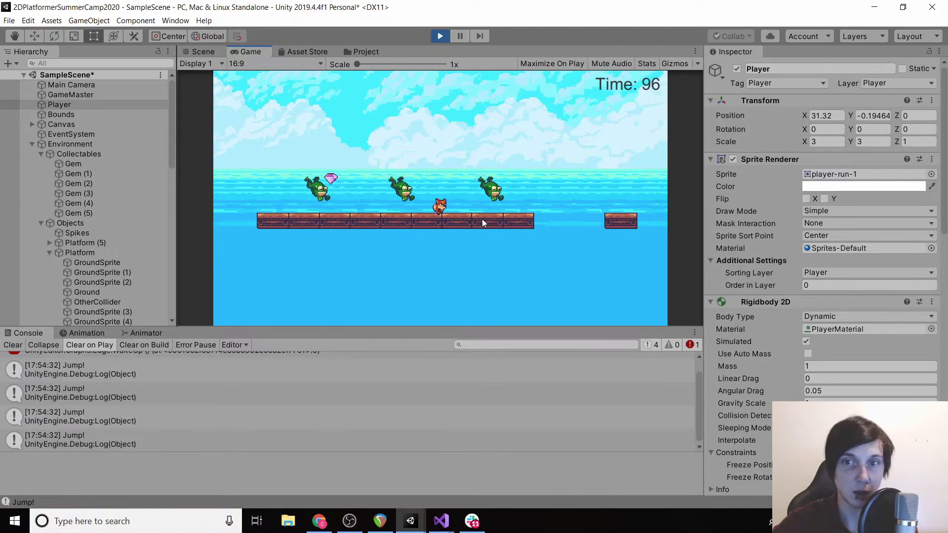
key("space")
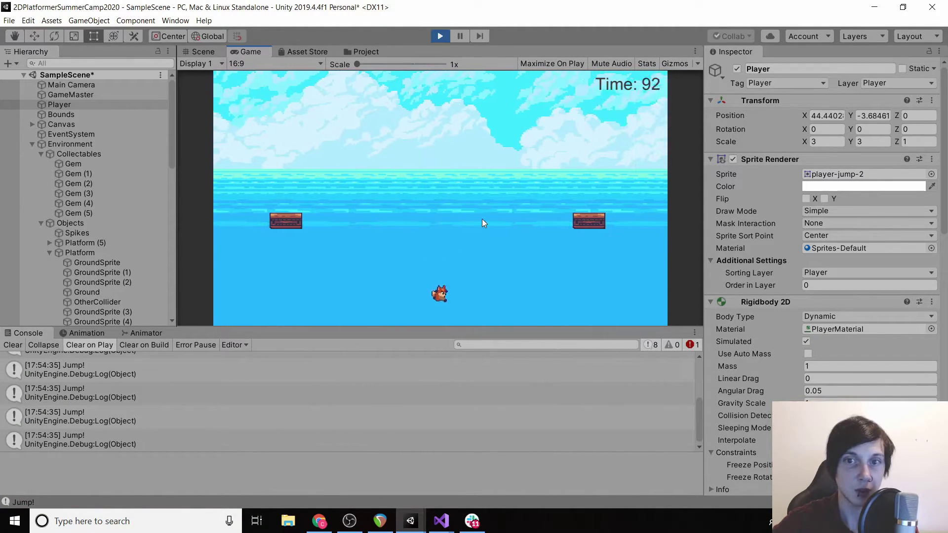
key("space")
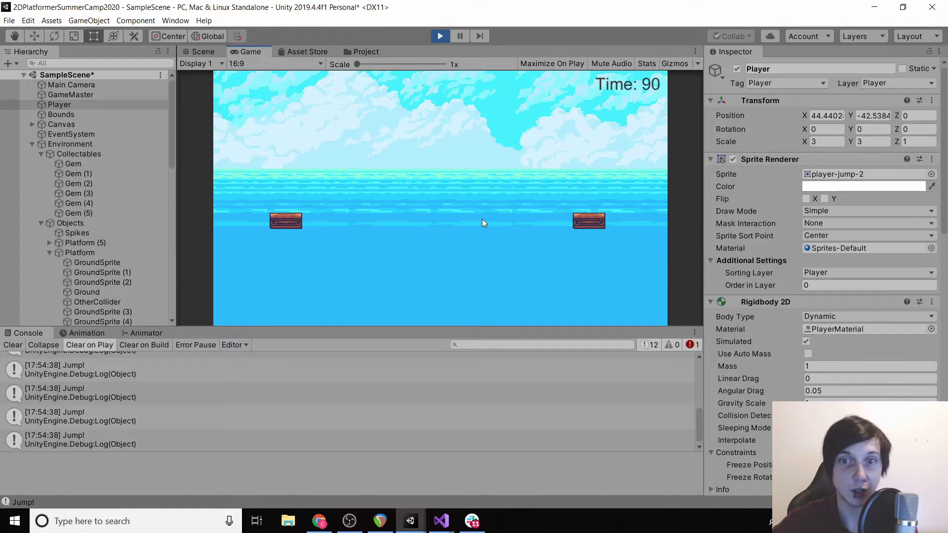
left_click(440, 37)
Step: Stretch the Bounds box collider well past the end of the level, to an X size of about 230
scroll(339, 251, "down", 6)
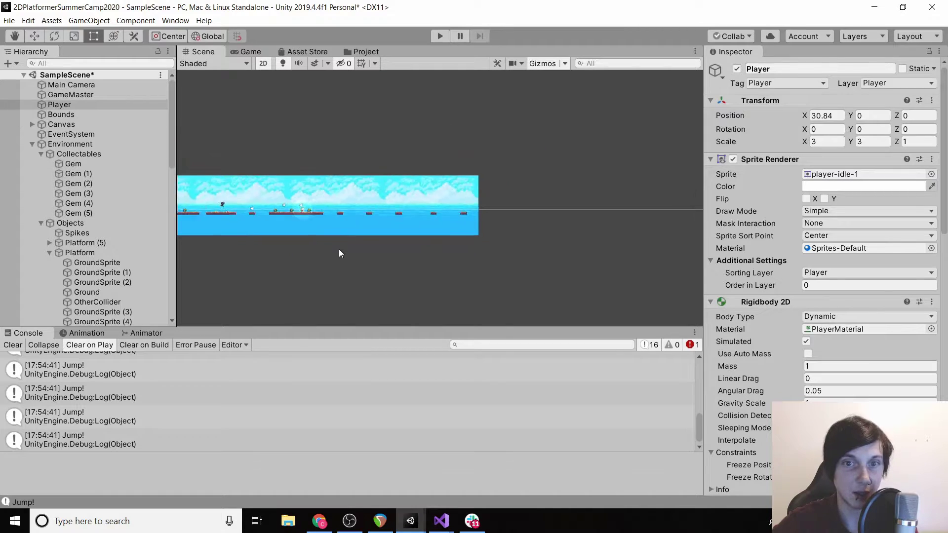
left_click(114, 113)
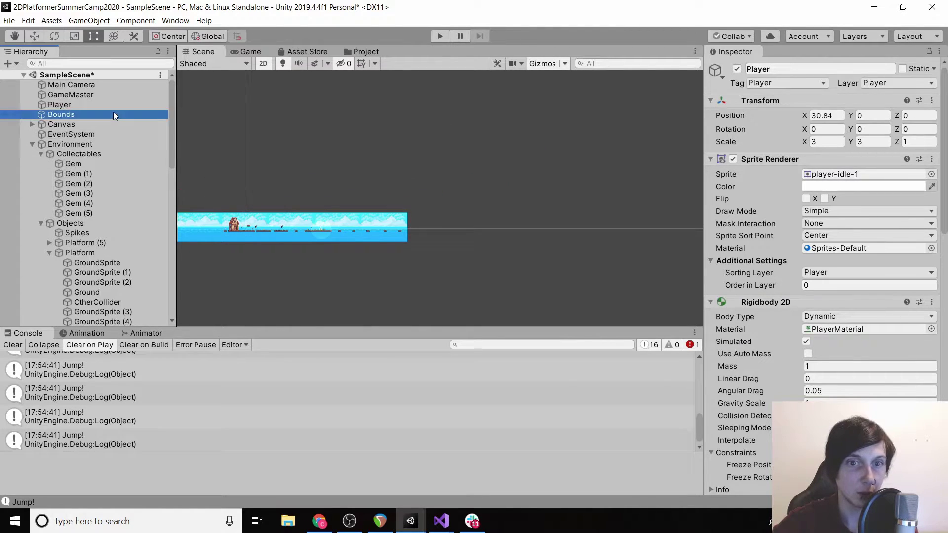
left_click(817, 177)
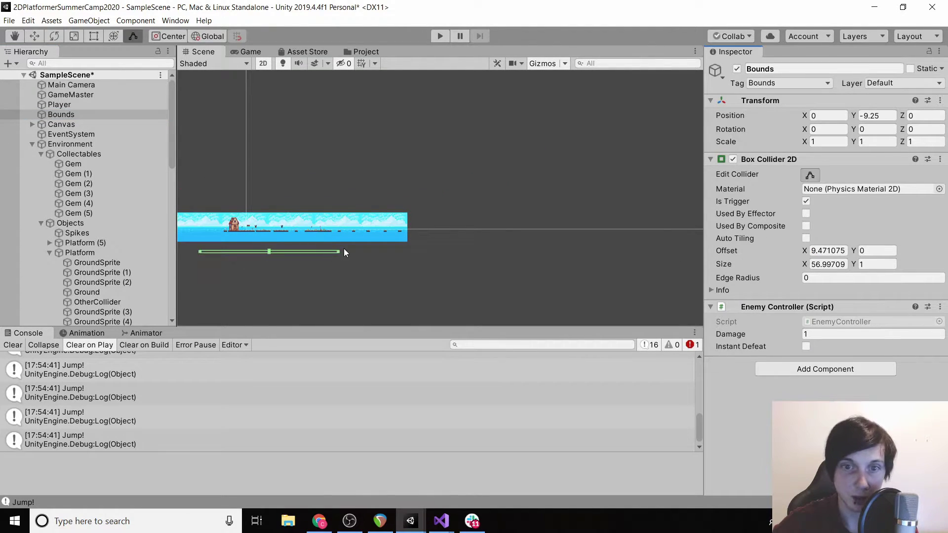
left_click_drag(339, 257, 761, 276)
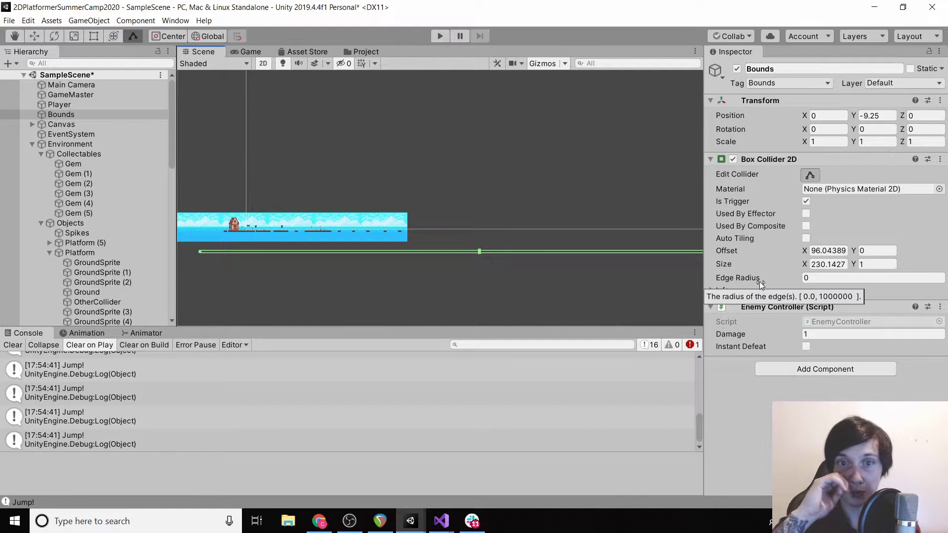
Step: Move DisappearingPlatform (2) closer to the first disappearing platform by setting its X position to 41
scroll(72, 269, "down", 10)
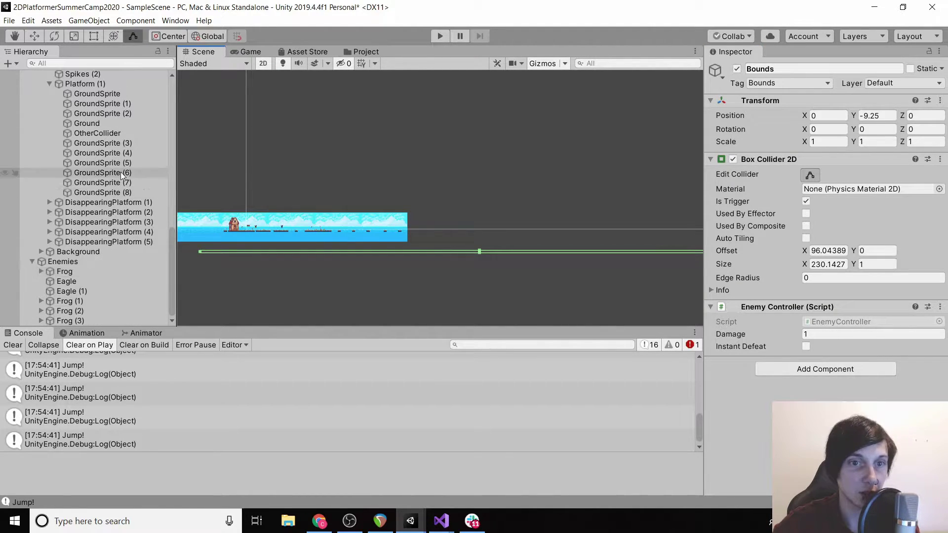
left_click(109, 211)
scroll(312, 206, "up", 1)
scroll(313, 206, "up", 10)
middle_click_drag(312, 206, 241, 106)
scroll(378, 111, "up", 6)
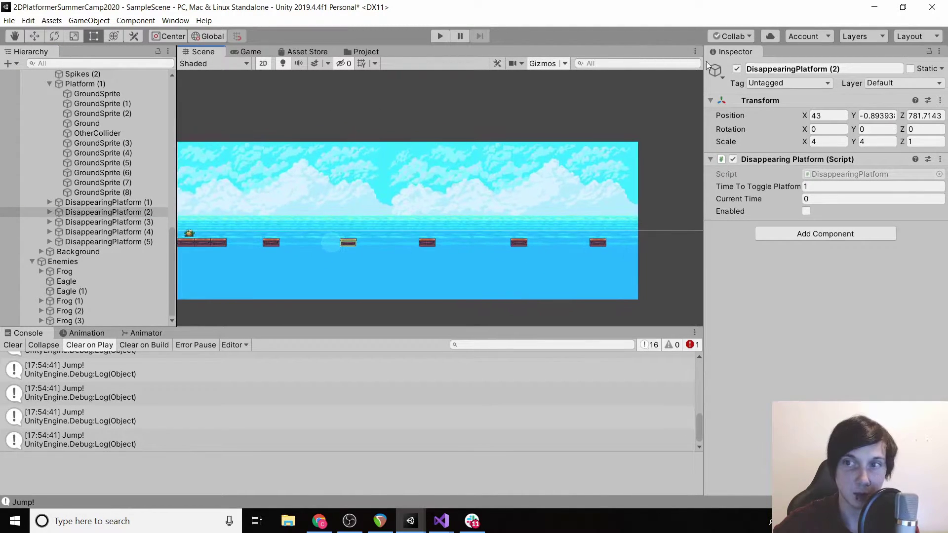
left_click(825, 127)
left_click(828, 104)
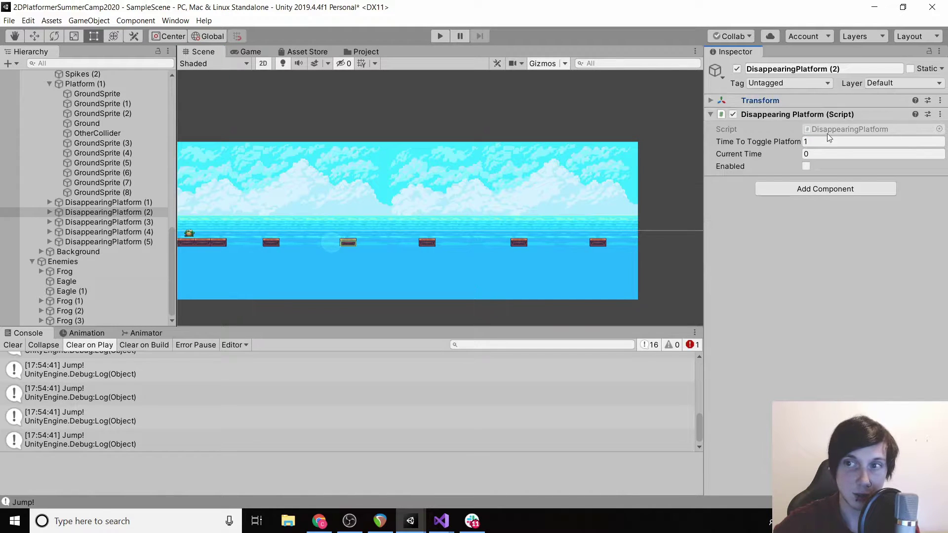
left_click(716, 104)
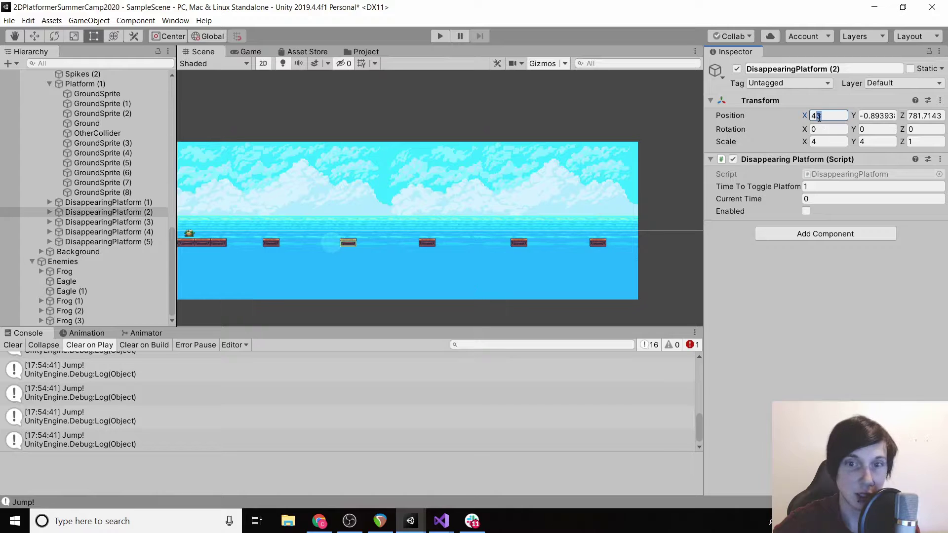
key("BackSpace")
type("1")
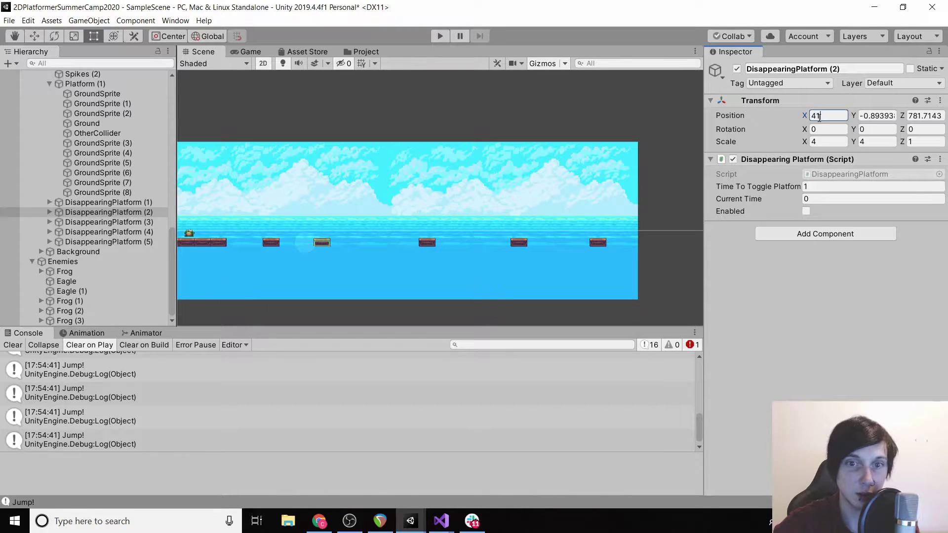
Step: Playtest running and jumping across the disappearing platforms, retrying after each fall, and stop the game
left_click(439, 38)
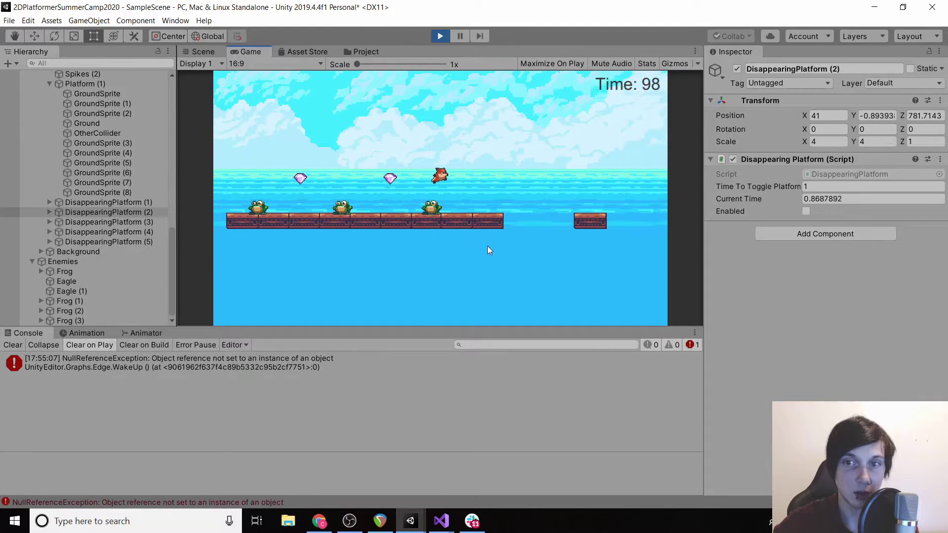
key("Right")
key("Right")
key("Right")
key("space")
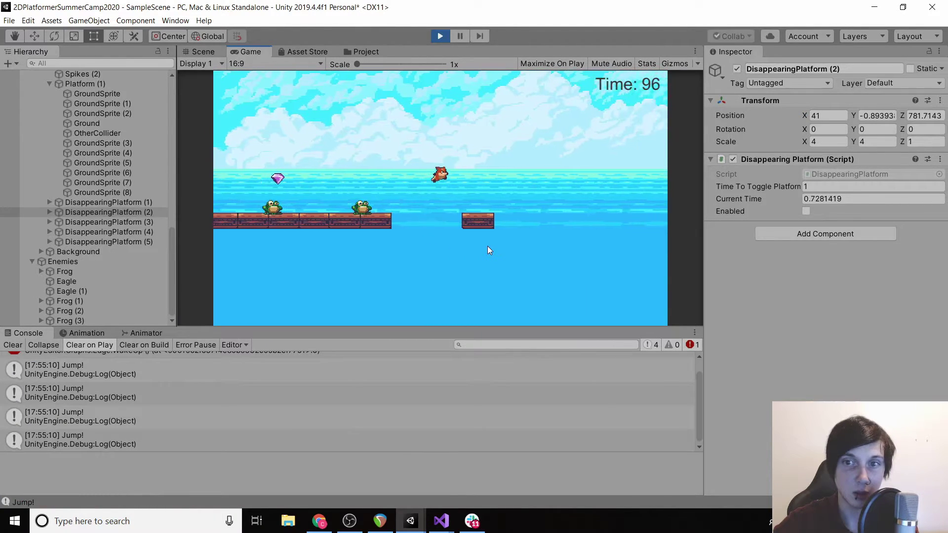
key("Right")
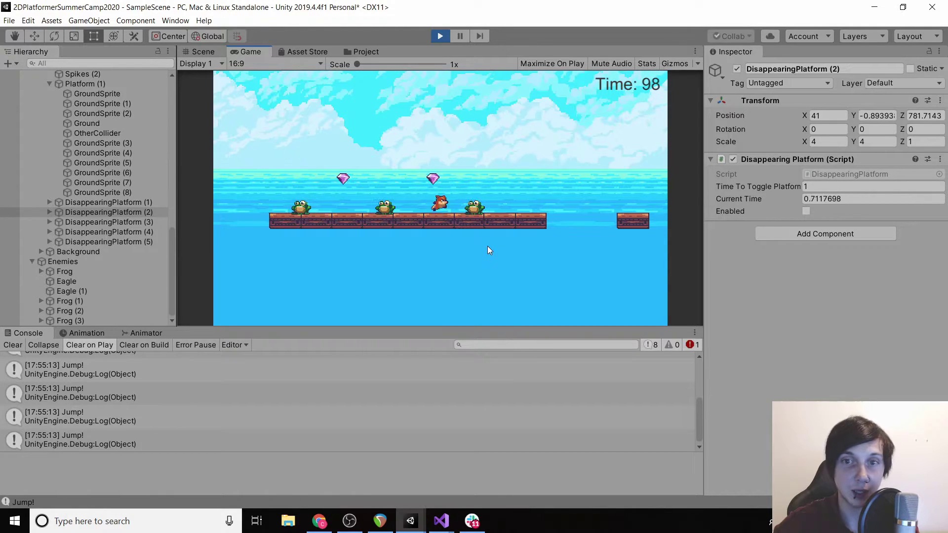
key("Right")
key("space")
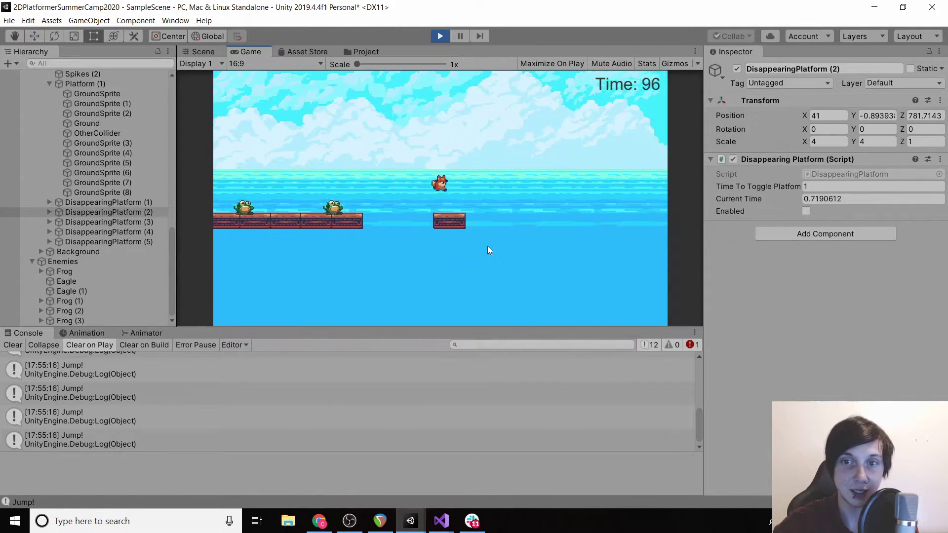
key("Right")
key("space")
key("space")
key("space")
key("space")
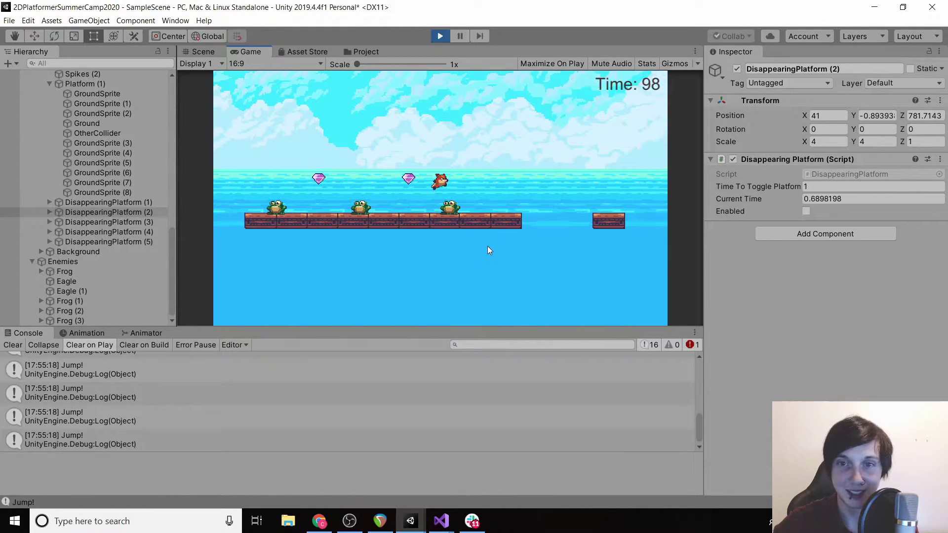
key("Right")
key("space")
key("space")
key("space")
key("space")
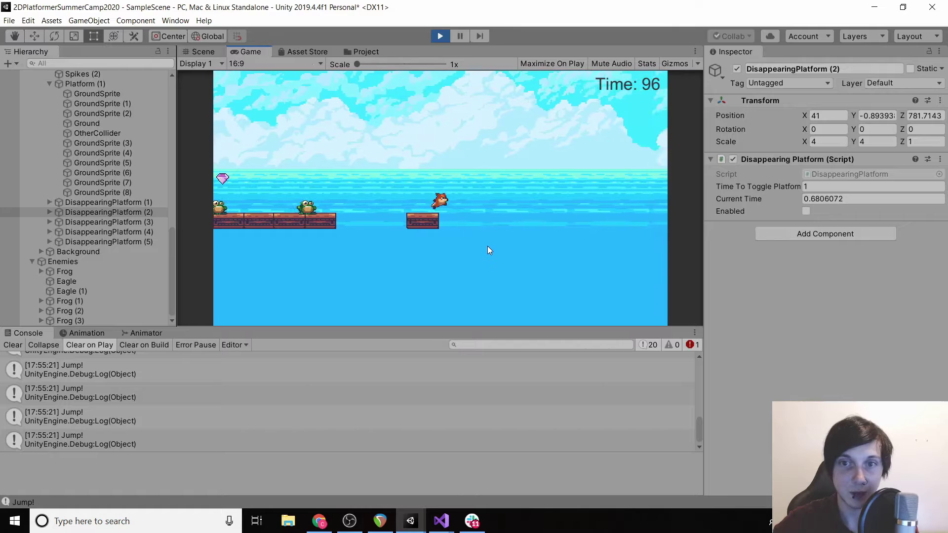
key("Right")
key("space")
key("space")
key("space")
key("space")
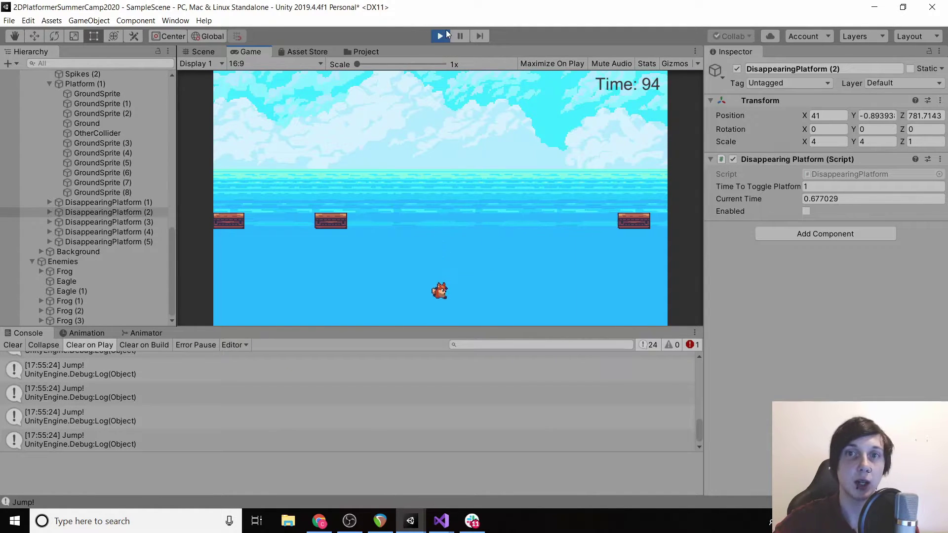
left_click(443, 34)
Step: Set the X position of DisappearingPlatform (3) to 47
left_click(129, 222)
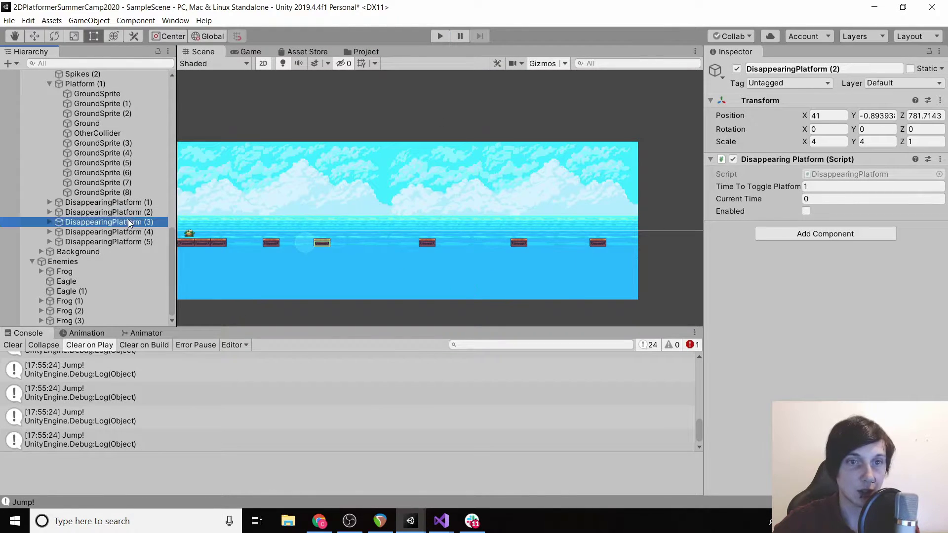
left_click(827, 113)
type("47")
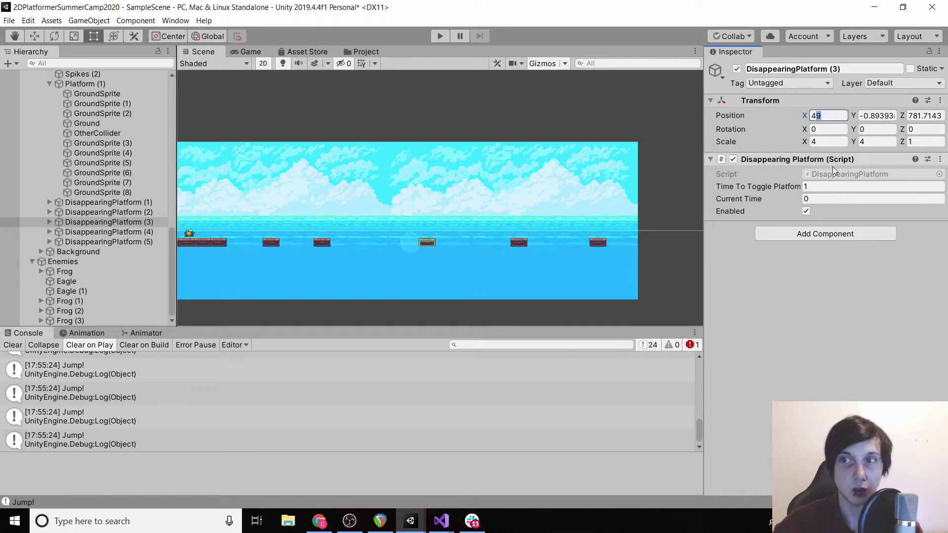
Step: Set the X position of DisappearingPlatform (4) to 54
left_click(129, 231)
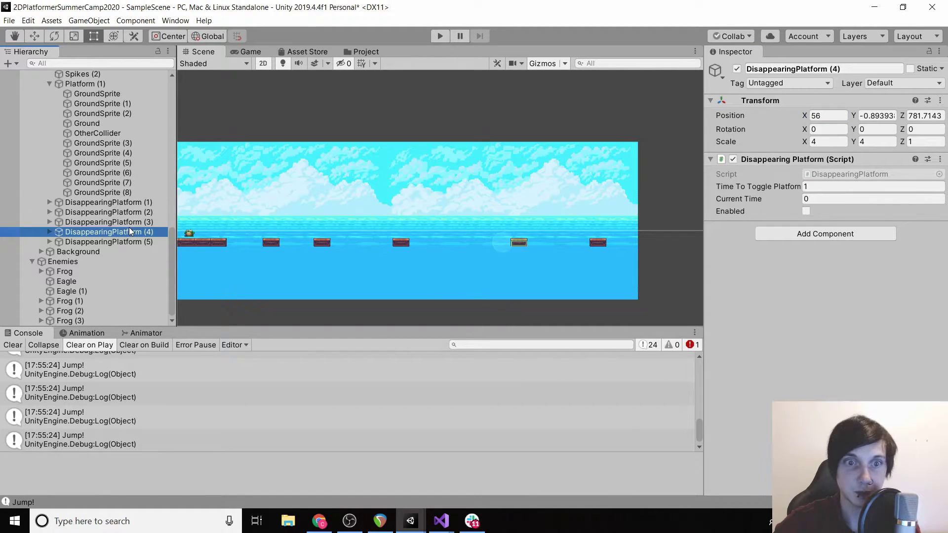
left_click(817, 117)
type("56")
type("54")
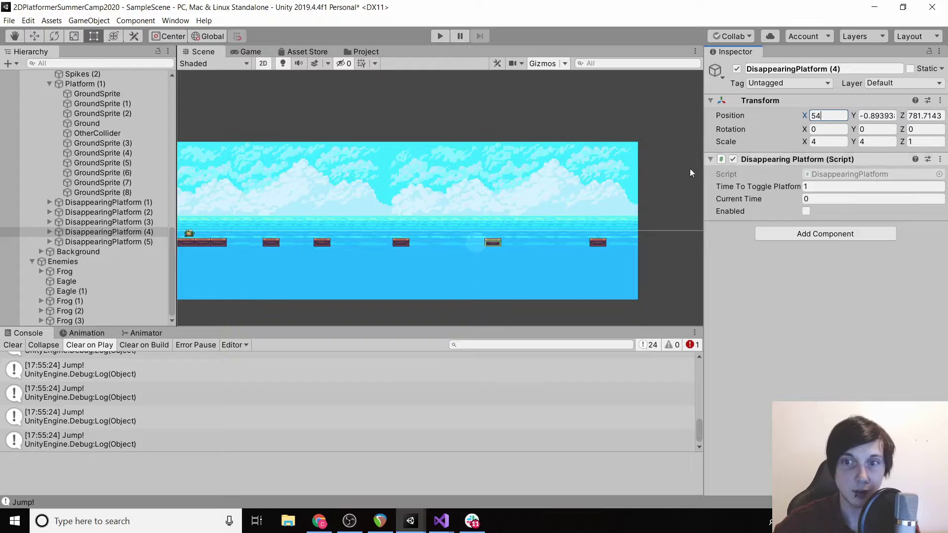
Step: Check the positions of the first disappearing platforms and set the X position of DisappearingPlatform (3) to 45
left_click(103, 221)
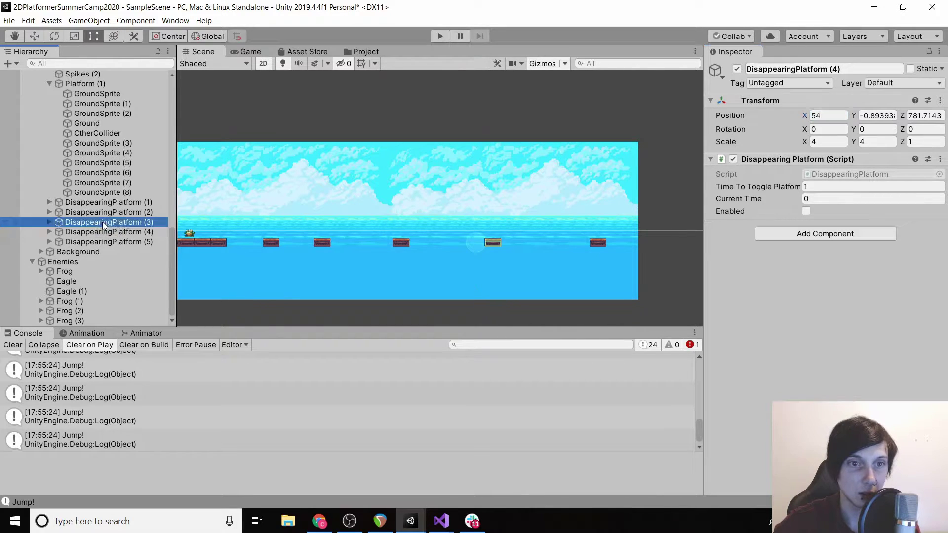
left_click(83, 202)
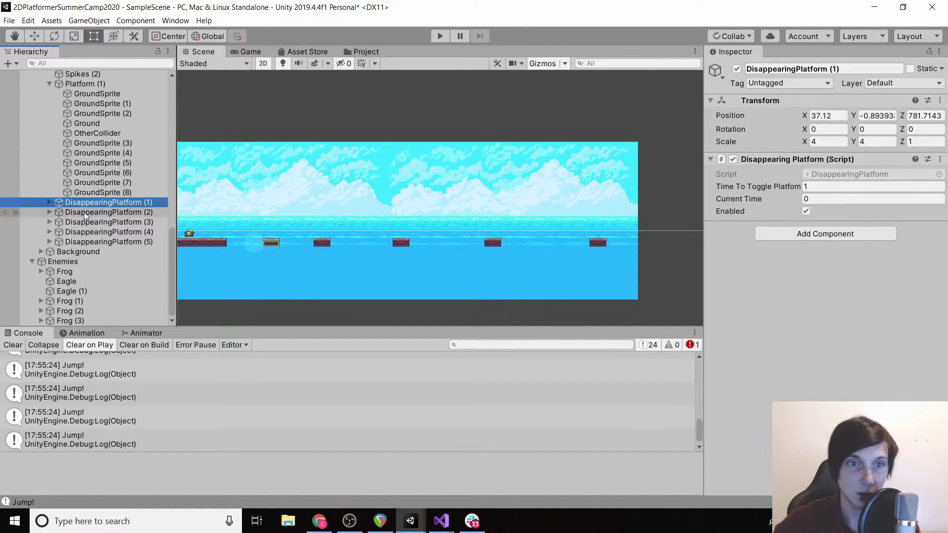
left_click(84, 211)
left_click(90, 222)
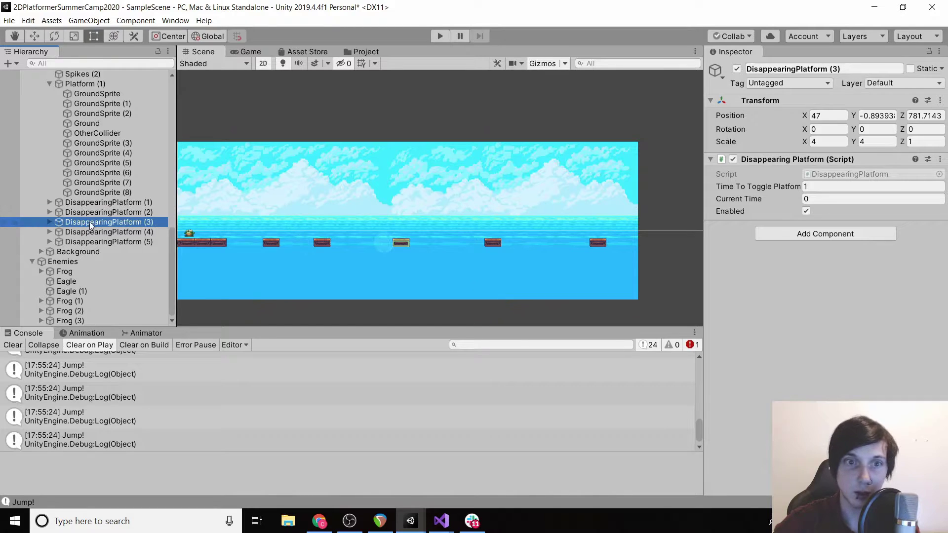
left_click(820, 116)
type("45")
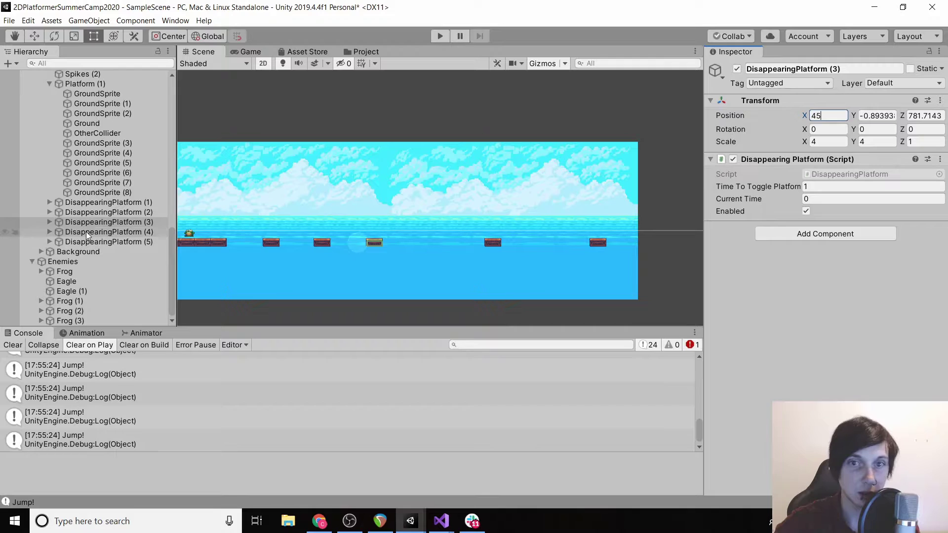
Step: Move DisappearingPlatform (4) closer to the third disappearing platform by setting its X position to 49
left_click(122, 231)
left_click(833, 116)
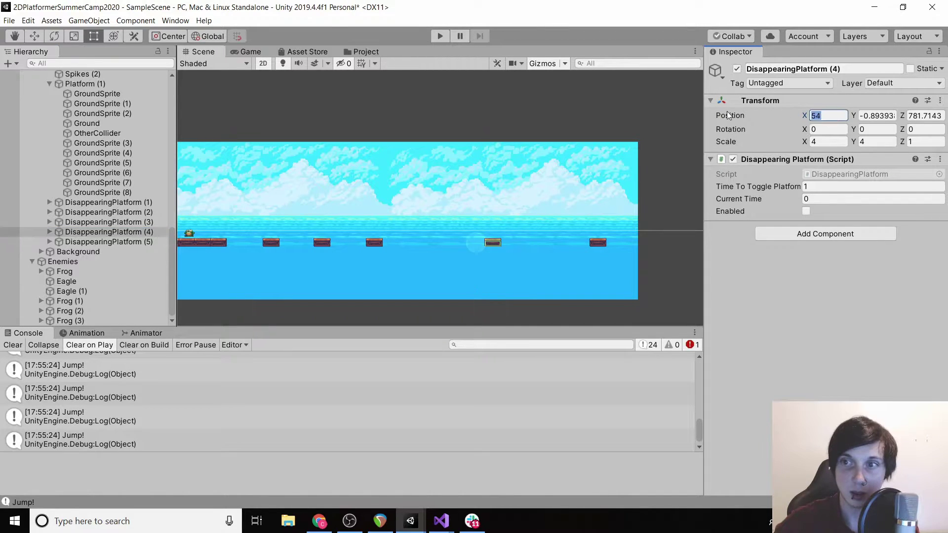
type("49")
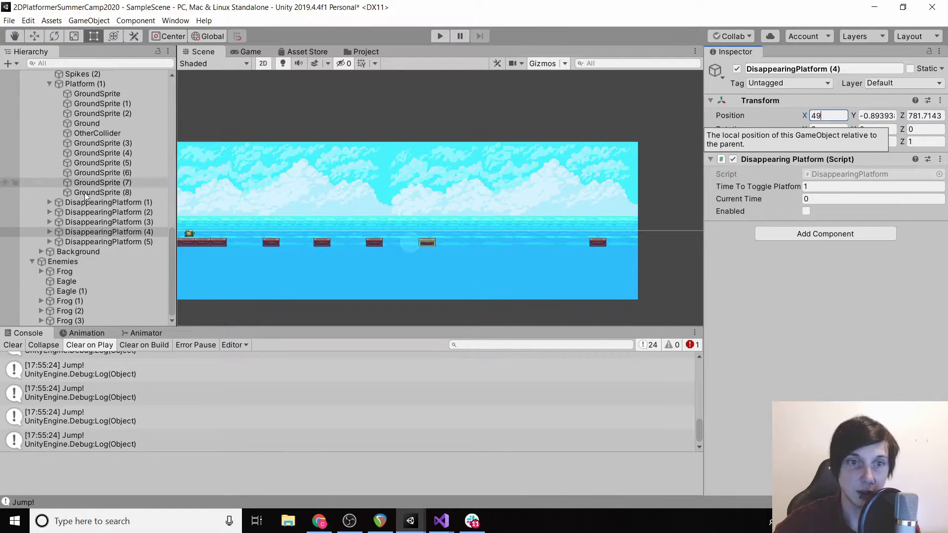
Step: Select DisappearingPlatform (5) and open its X position for editing
left_click(138, 243)
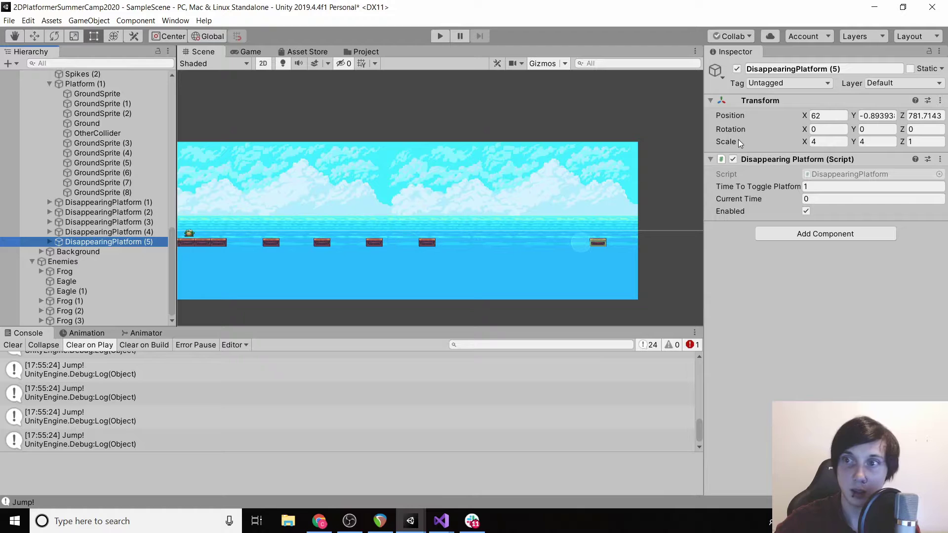
left_click(833, 117)
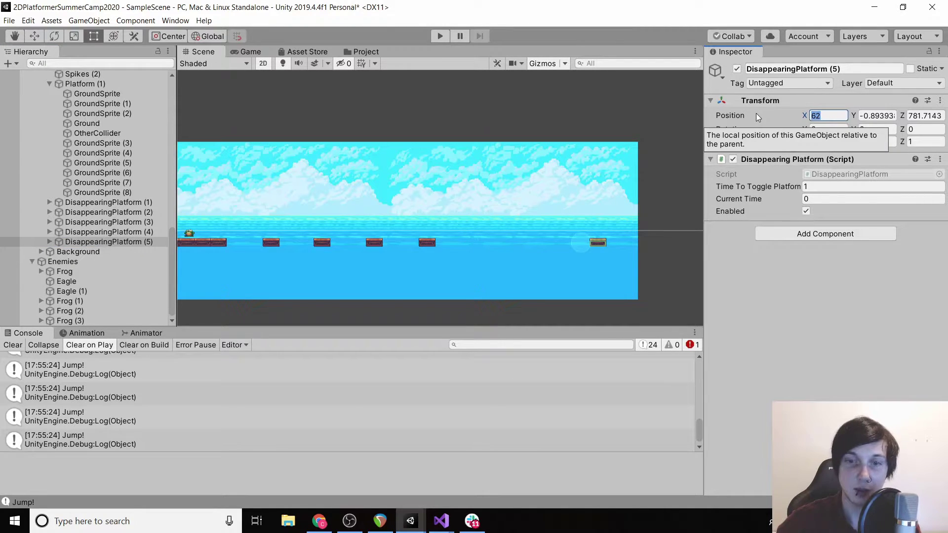
Step: Set the last disappearing platform's X position to 53 and play-test jumping across the disappearing platforms
type("53")
left_click(440, 36)
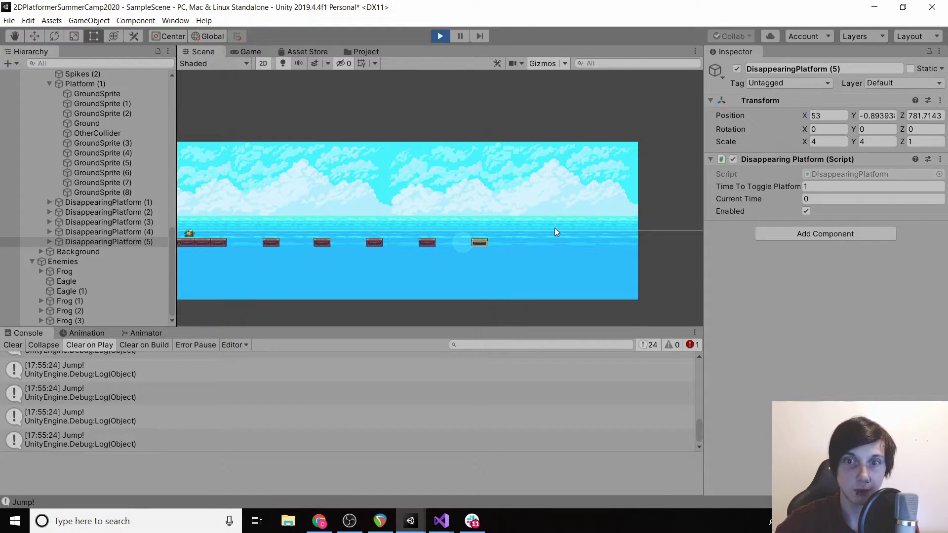
key("Right")
key("space")
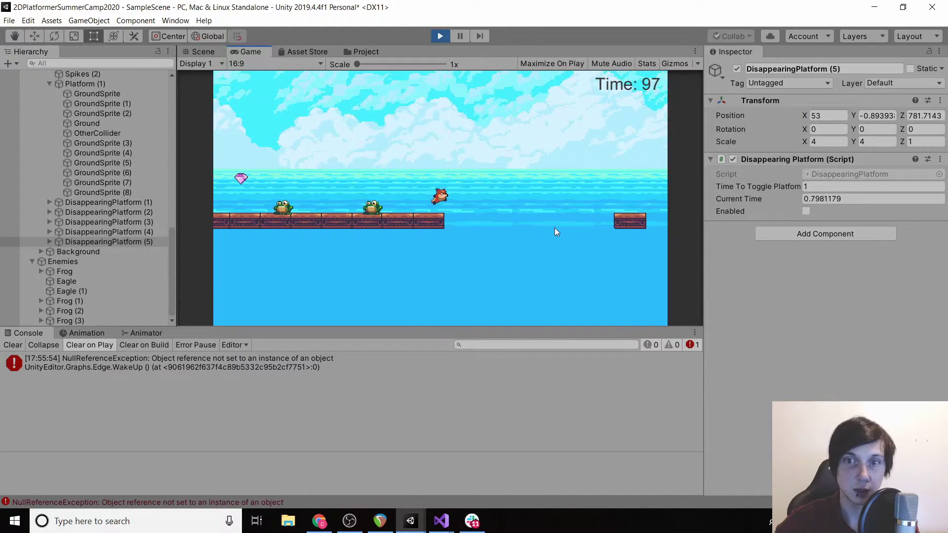
key("space")
key("space")
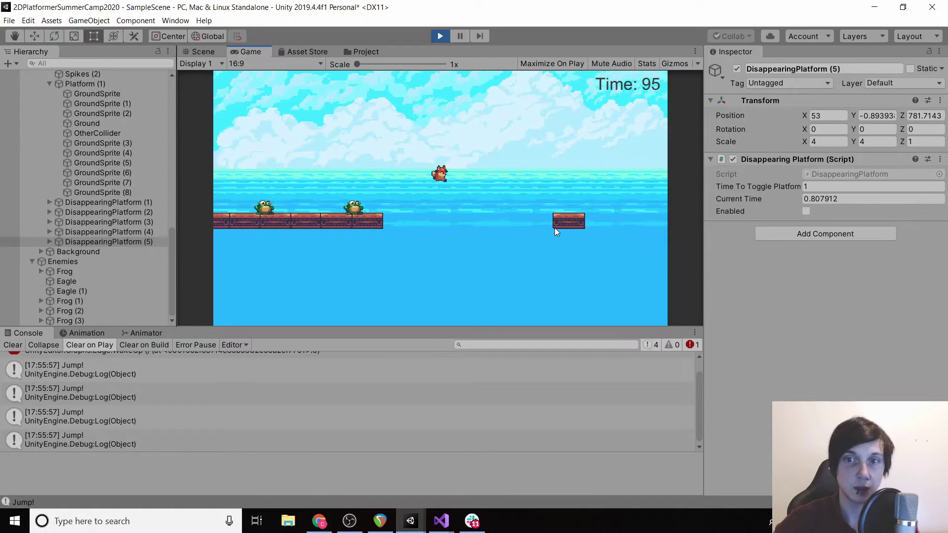
key("space")
key("Right")
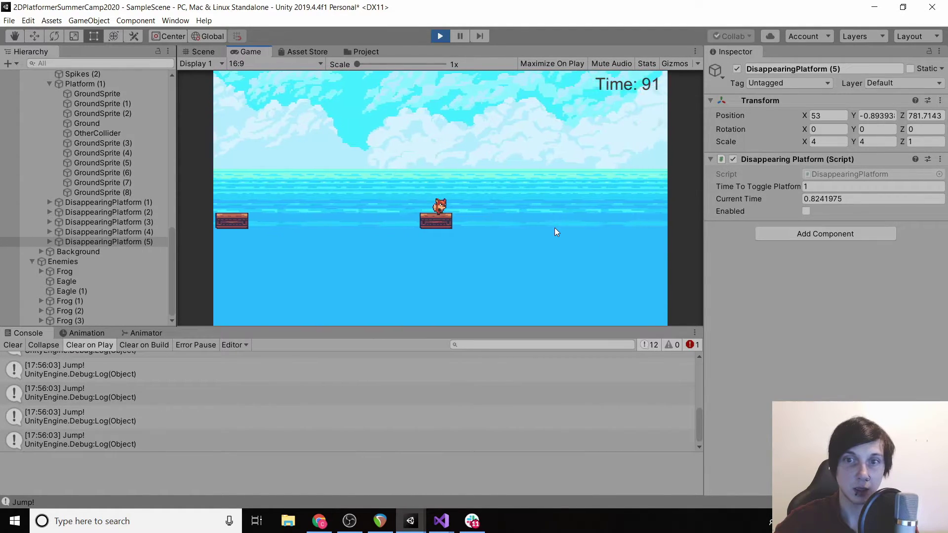
key("space")
key("space")
key("space")
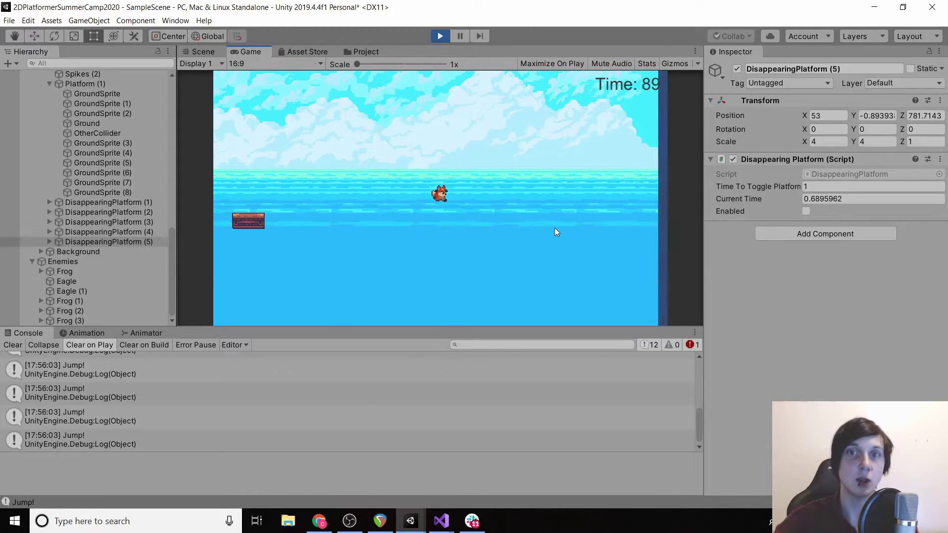
left_click(440, 40)
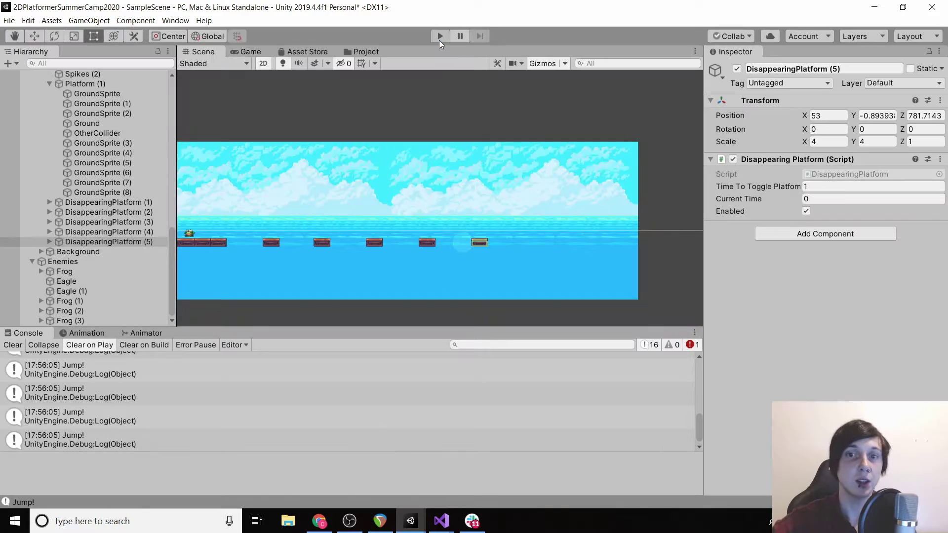
Step: Duplicate Platform (1) and move the copy beyond the last disappearing platform, at about X 63.94
left_click(225, 236)
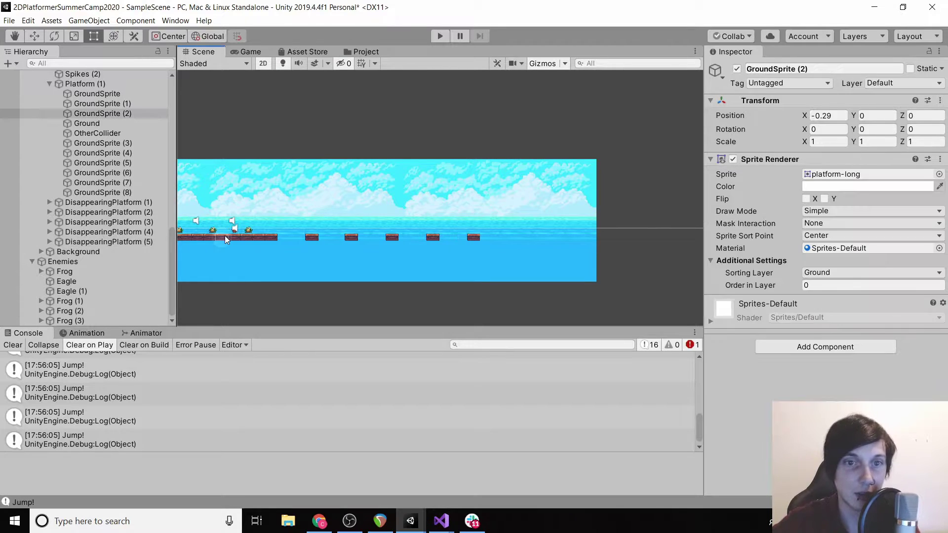
scroll(171, 189, "up", 3)
left_click(109, 118)
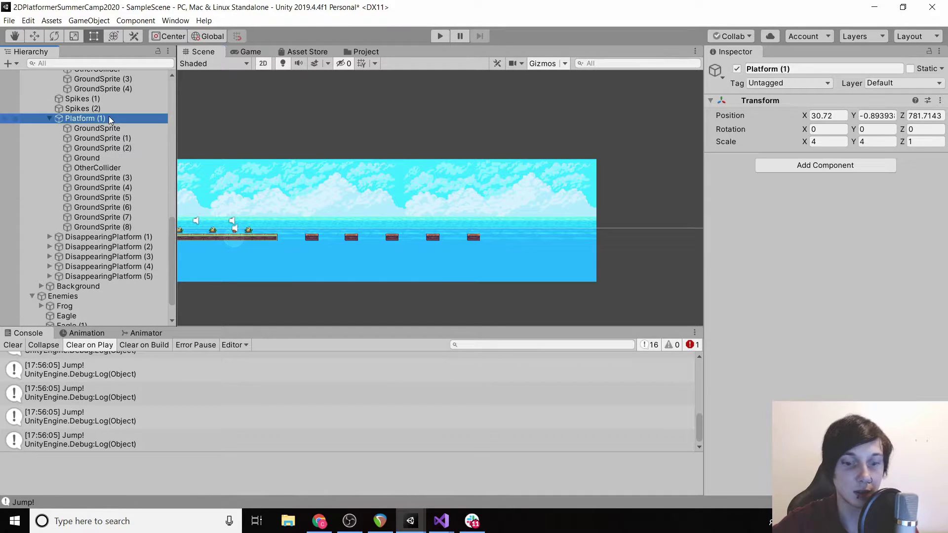
key("ctrl+d")
left_click_drag(807, 114, 552, 135)
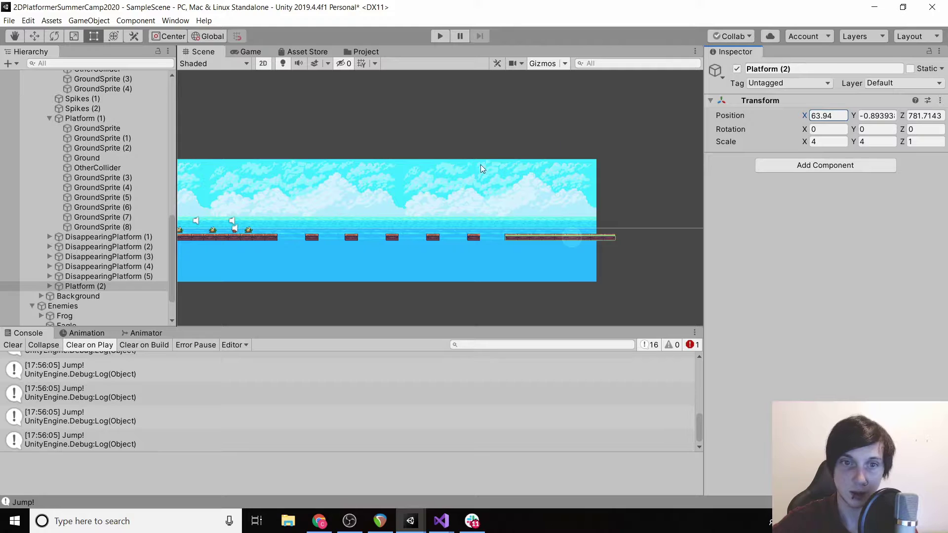
Step: Duplicate a frog from the previous long platform and move the copy onto the new platform, at about X 59.1
scroll(219, 194, "down", 1)
left_click(184, 231)
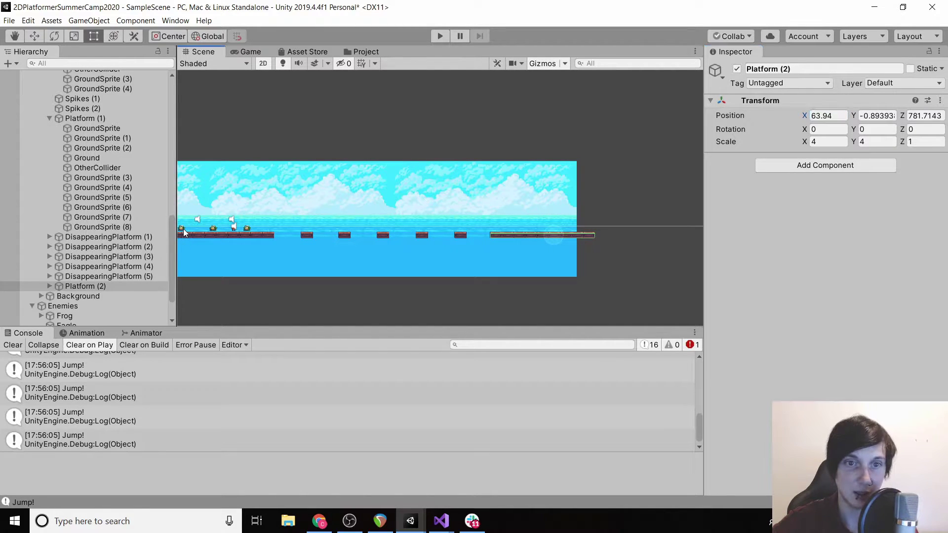
key("ctrl+d")
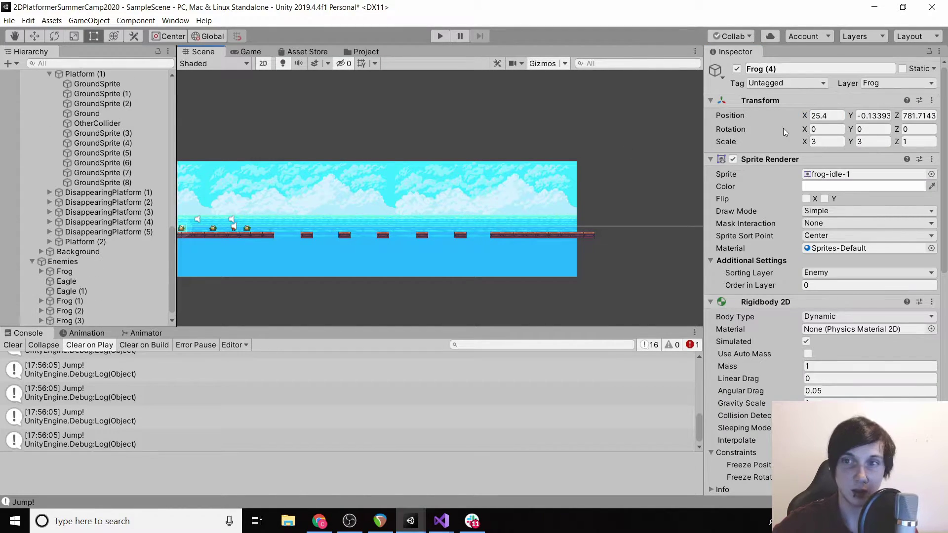
left_click_drag(804, 115, 9, 112)
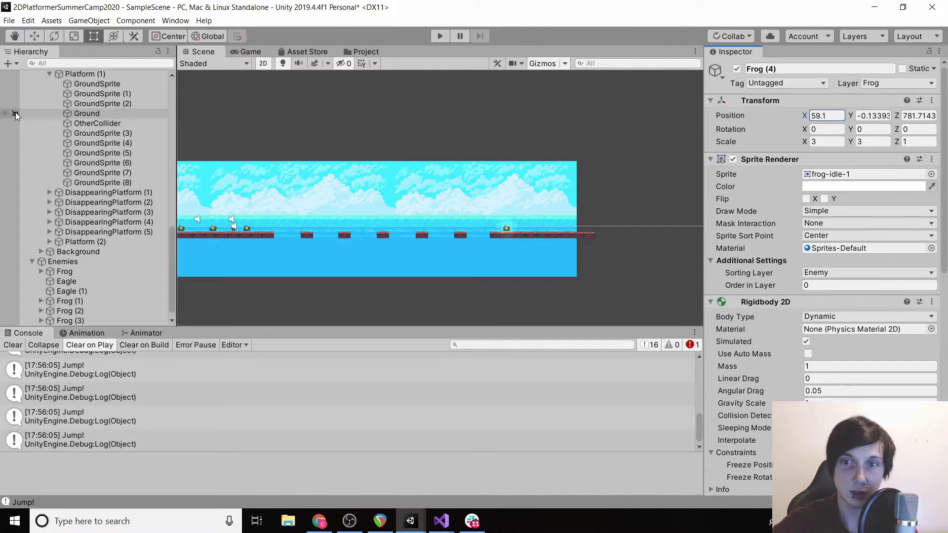
Step: Add two more frog copies on the new platform, at about X 62.6 and X 66.1
scroll(161, 300, "down", 1)
left_click(104, 319)
key("ctrl+d")
left_click_drag(806, 119, 827, 120)
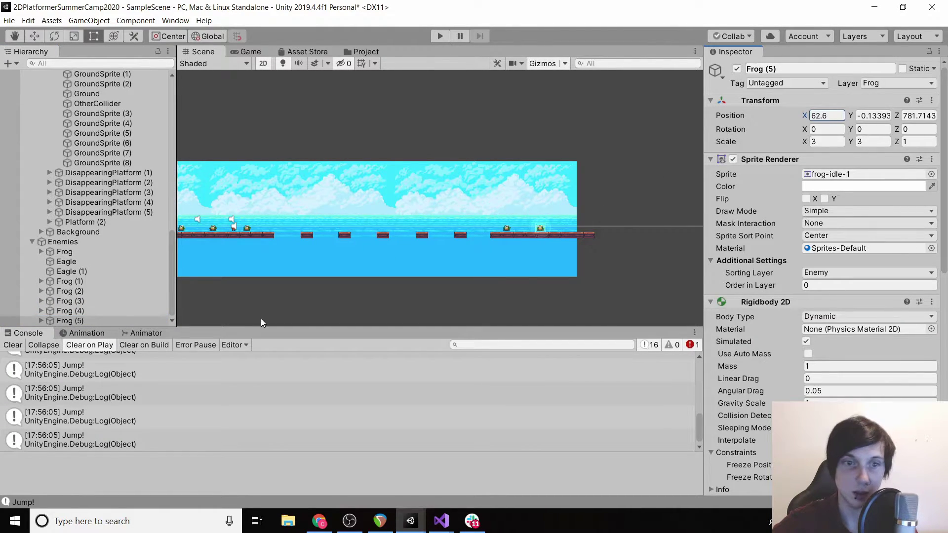
left_click(85, 318)
key("ctrl+d")
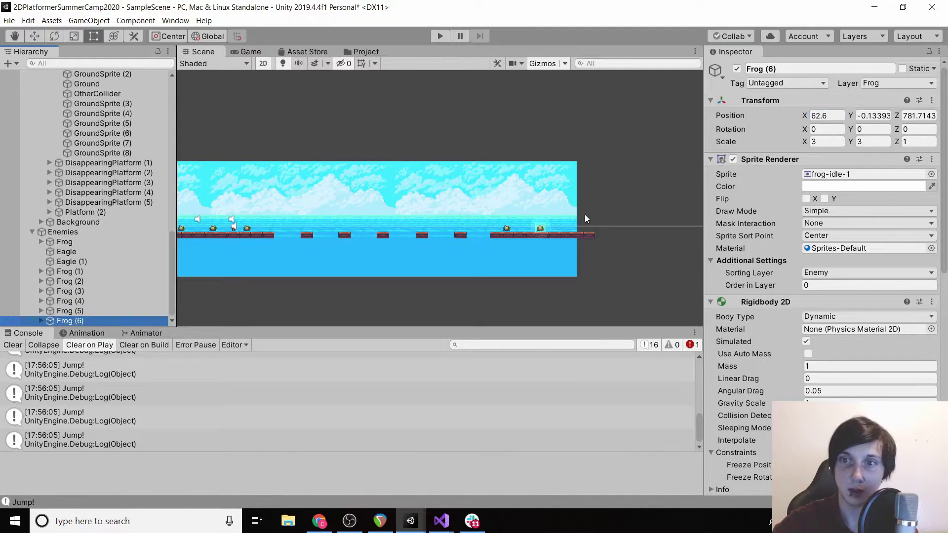
left_click_drag(805, 115, 824, 116)
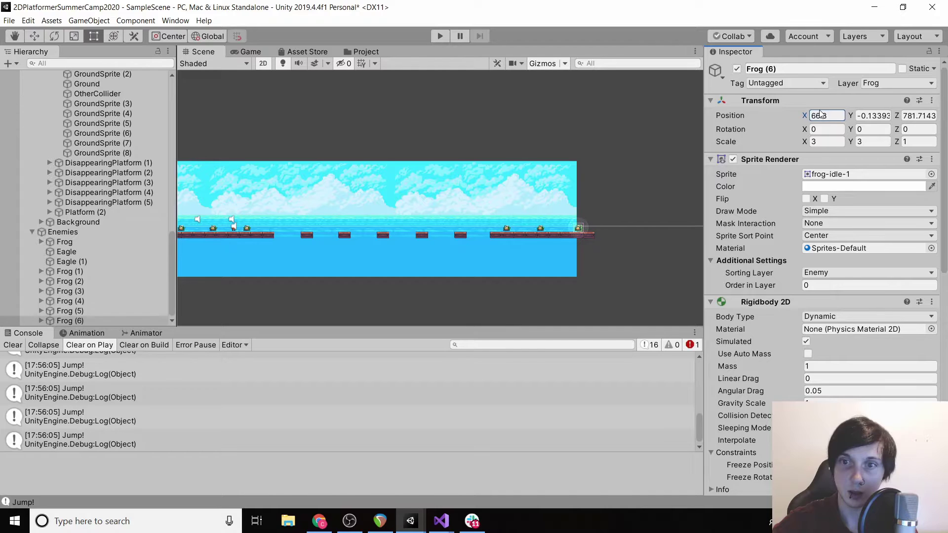
Step: Move Frog (4) to about X 60.5 and shift Frog (6) back closer to the middle frog
left_click(69, 311)
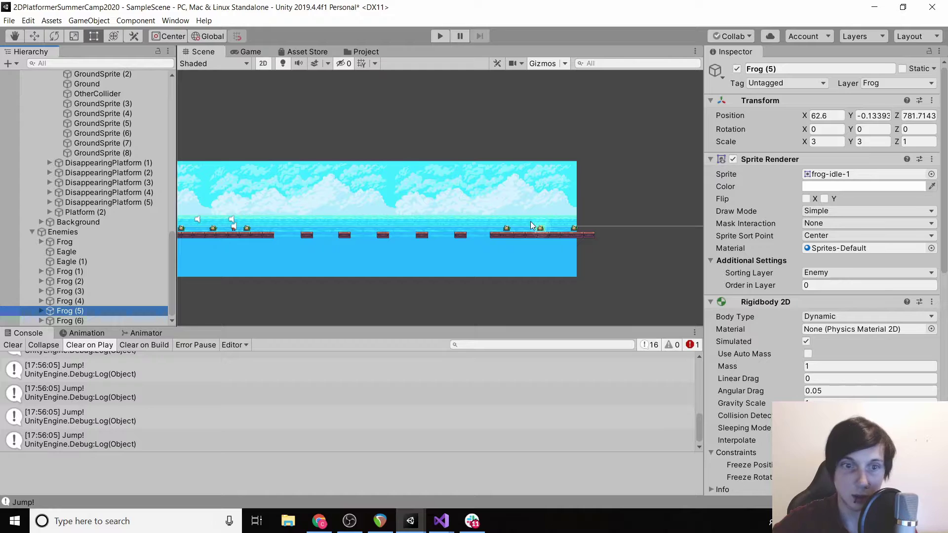
left_click(96, 300)
left_click(807, 115)
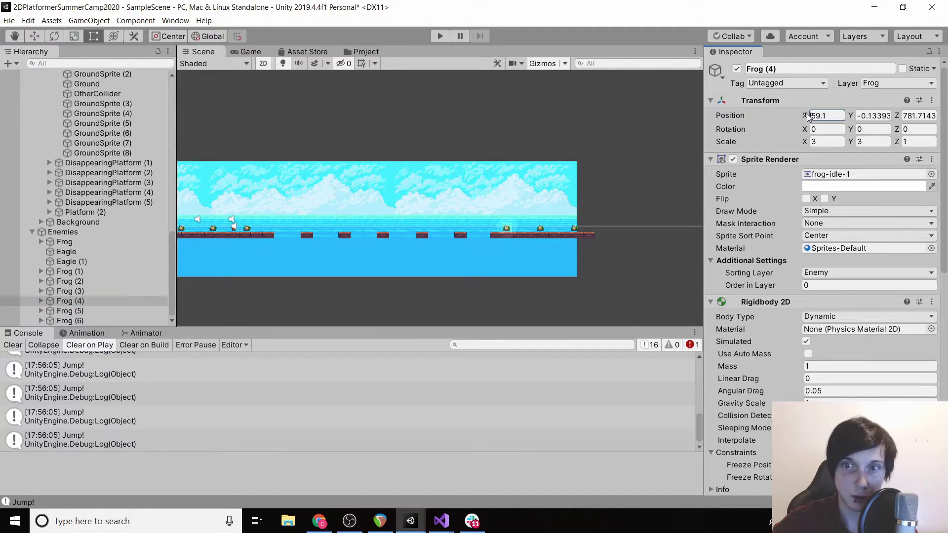
left_click_drag(811, 116, 815, 118)
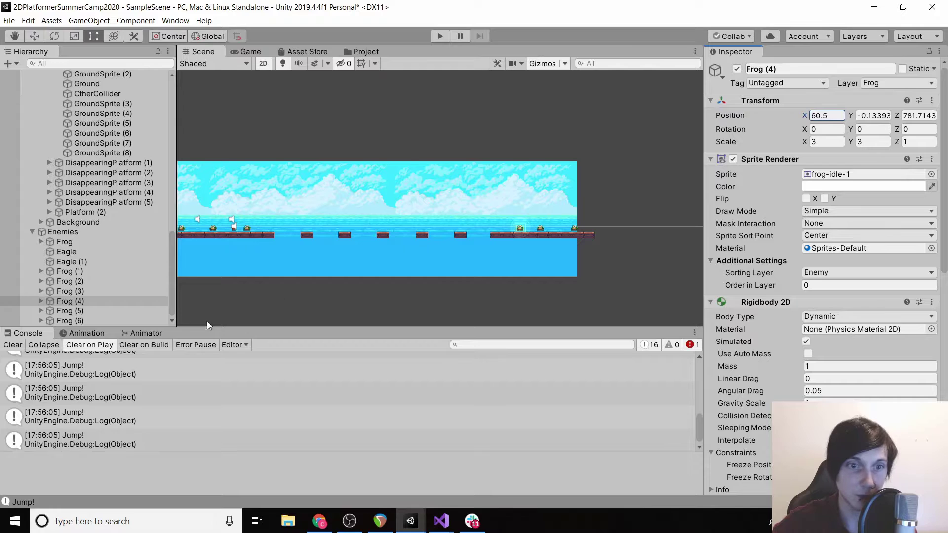
left_click(85, 321)
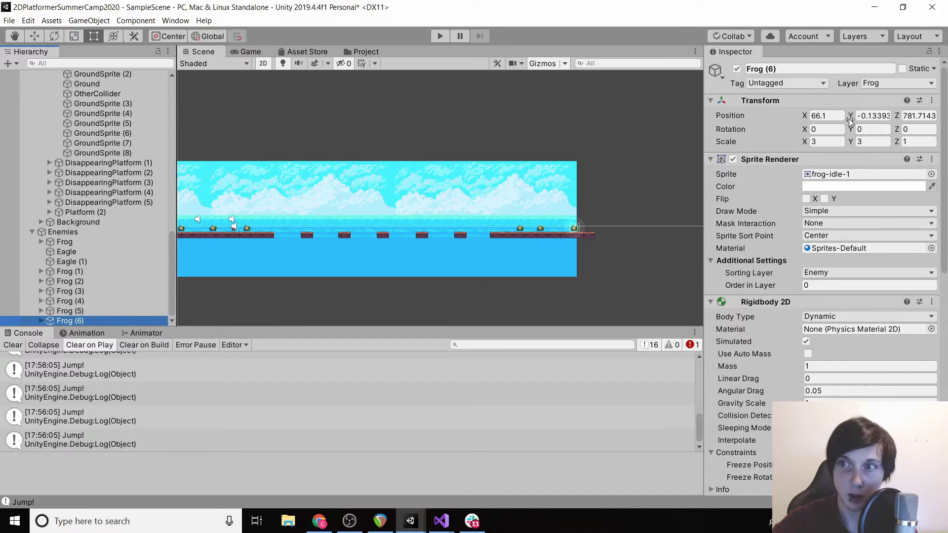
left_click_drag(804, 118, 799, 122)
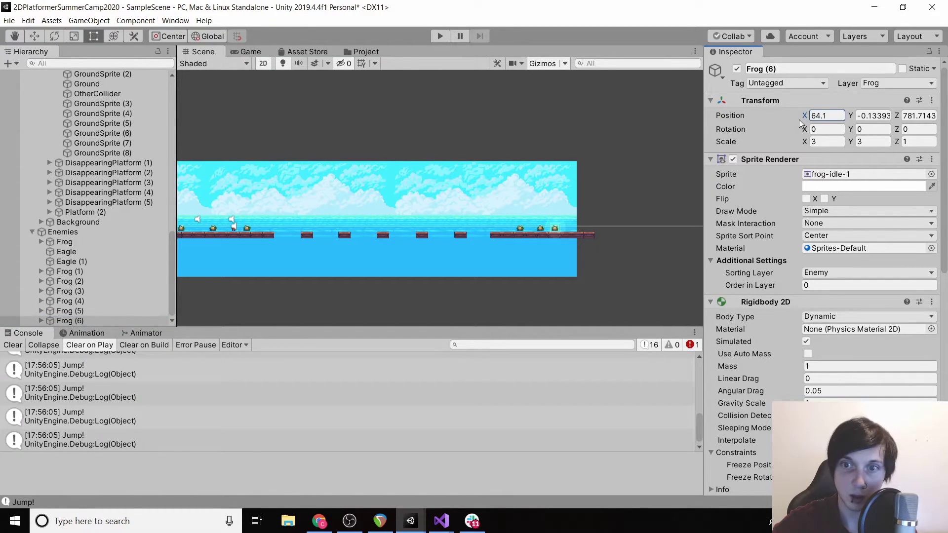
Step: Duplicate the first eagle and place the copy above the gap between the first two new frogs, at about X 61.6
left_click(77, 262)
key("ctrl+d")
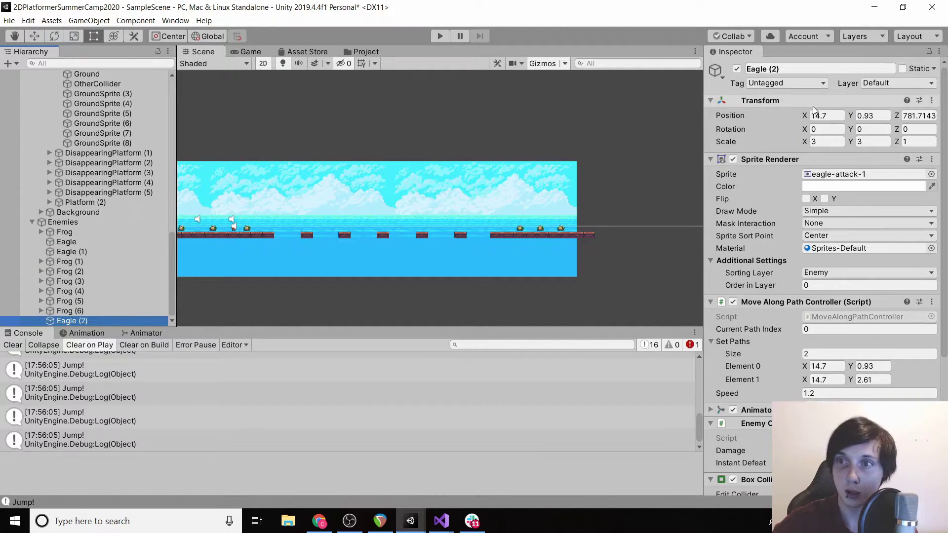
left_click_drag(805, 115, 20, 114)
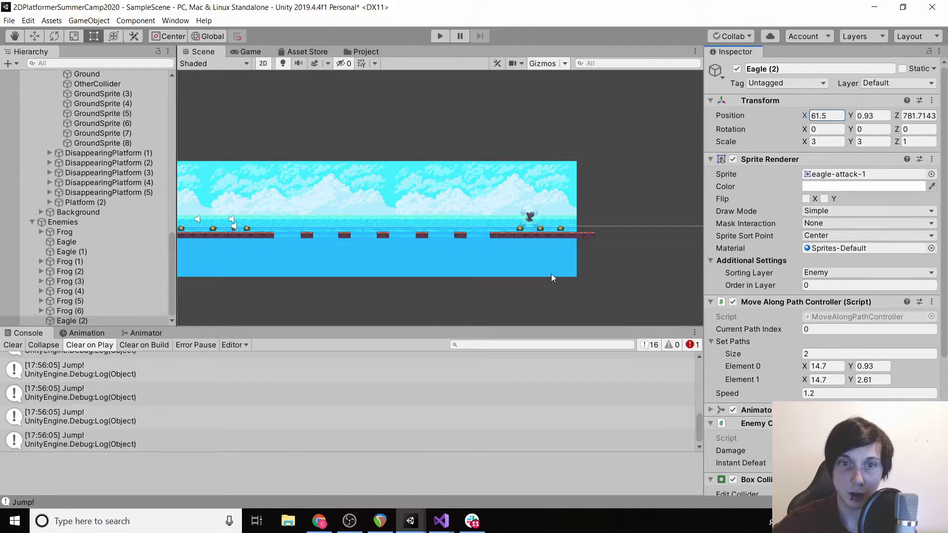
scroll(543, 218, "up", 4)
scroll(543, 218, "up", 2)
left_click_drag(507, 221, 510, 220)
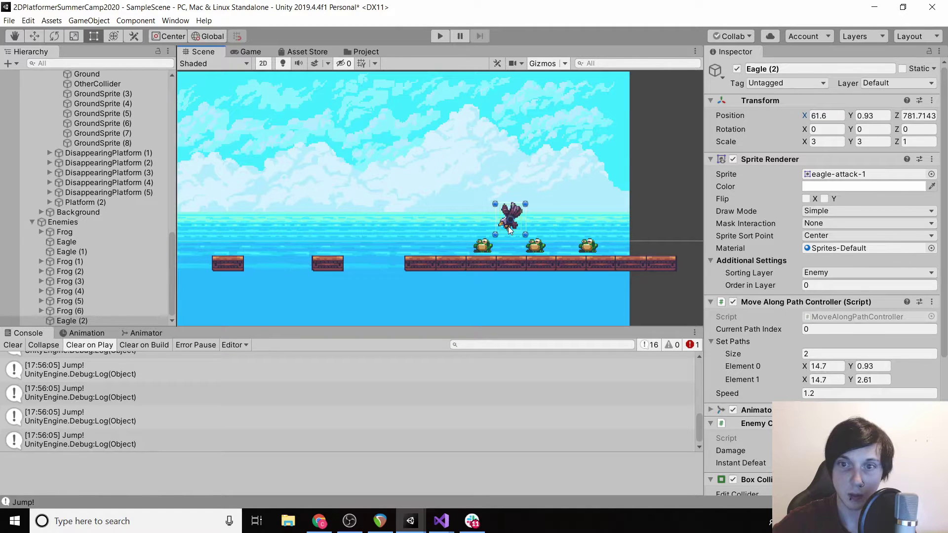
Step: Set the X coordinate of both path points of Eagle (2) to 61.6
left_click(584, 195)
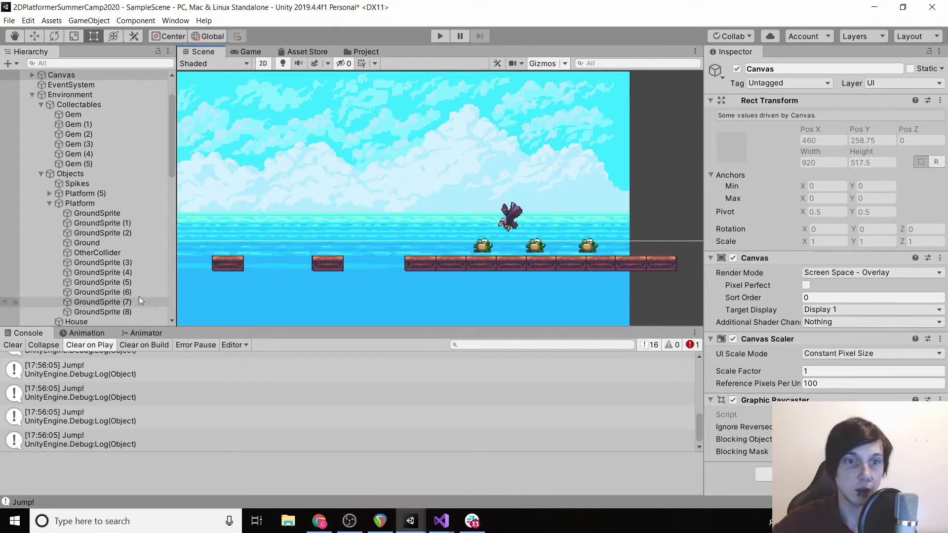
left_click(517, 217)
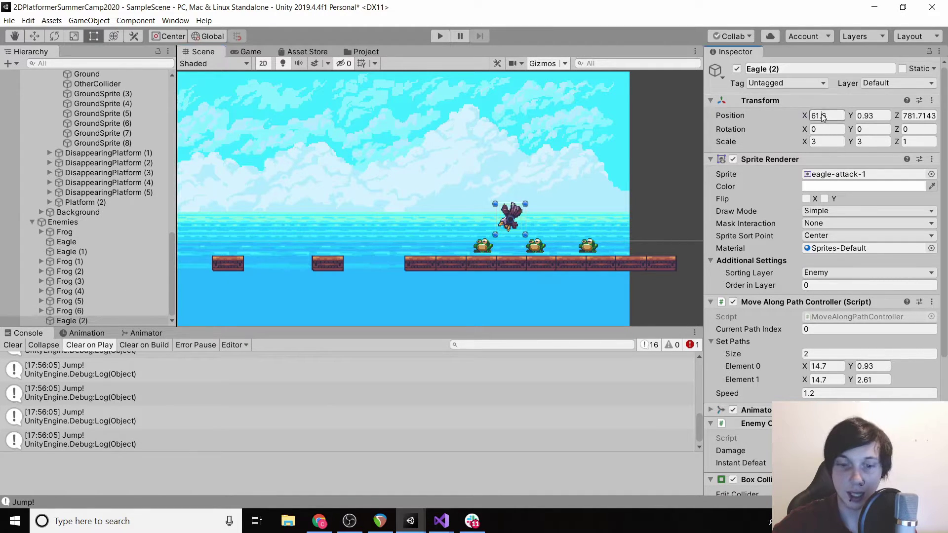
scroll(852, 387, "down", 4)
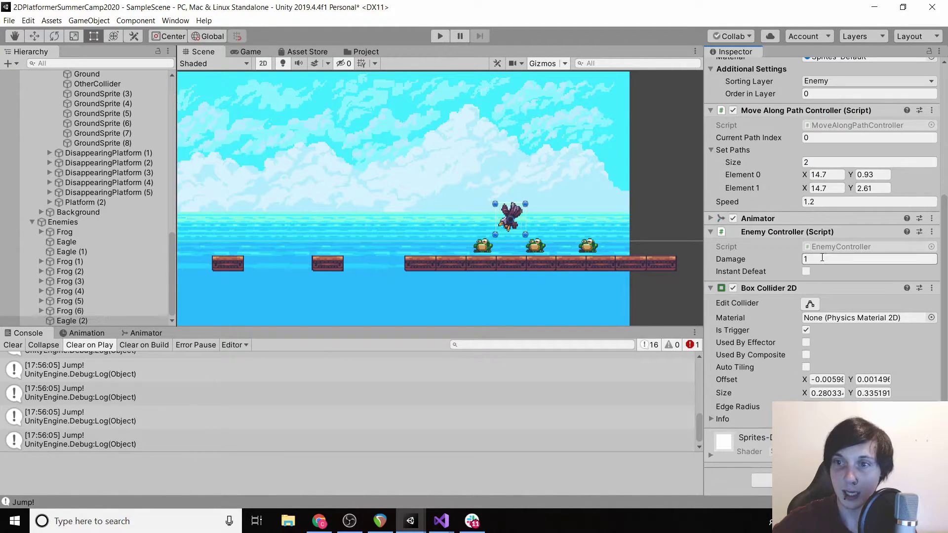
scroll(822, 257, "up", 4)
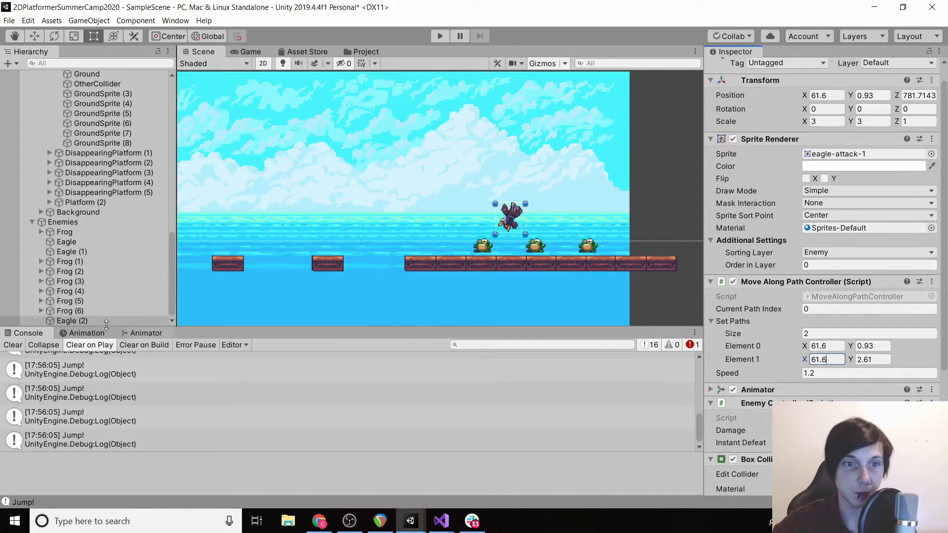
Step: Duplicate Eagle (2), move the copy to X 63.8 and set both of its path points' X to 63.8
left_click(74, 319)
key("ctrl+d")
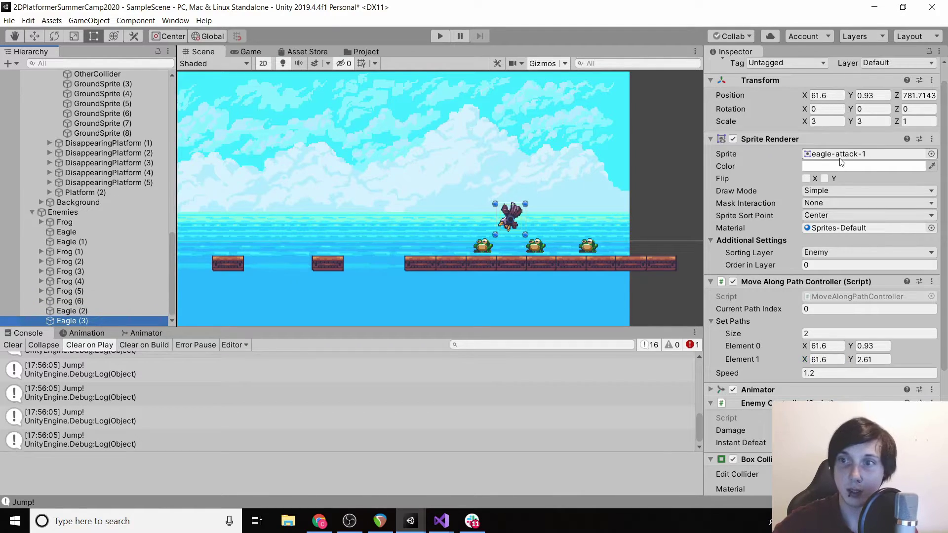
left_click_drag(806, 95, 818, 95)
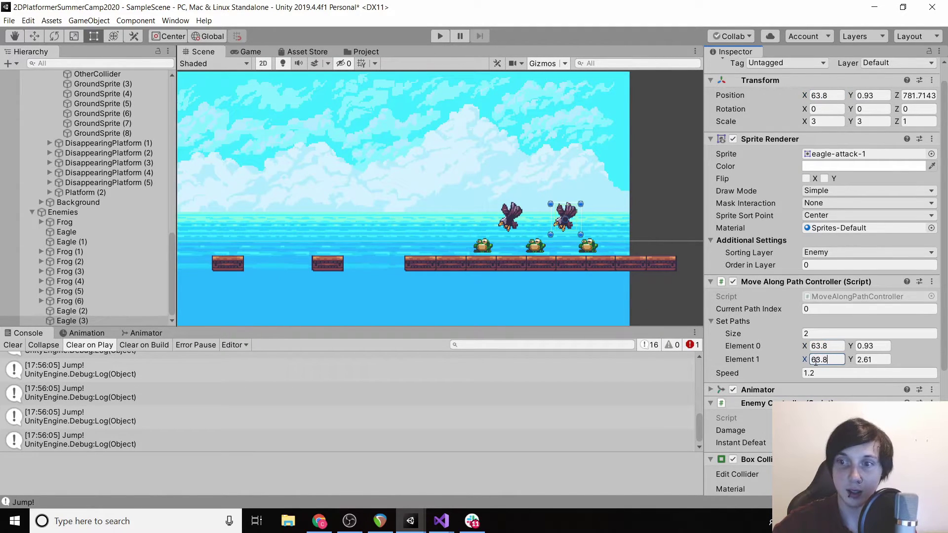
Step: Duplicate Gem (3) and move the copy above the disappearing platforms, at about X 43.6
scroll(154, 267, "up", 8)
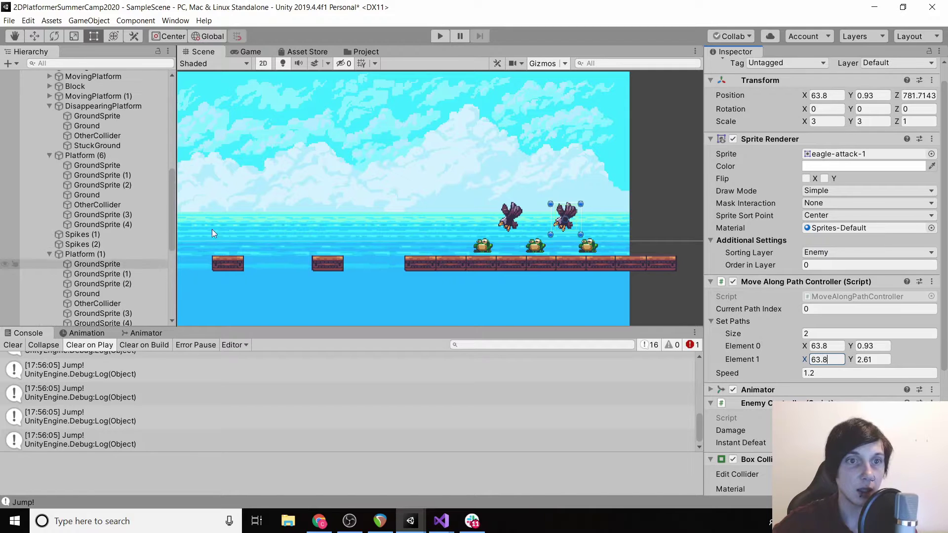
scroll(326, 233, "down", 1)
scroll(107, 179, "up", 7)
scroll(108, 176, "down", 15)
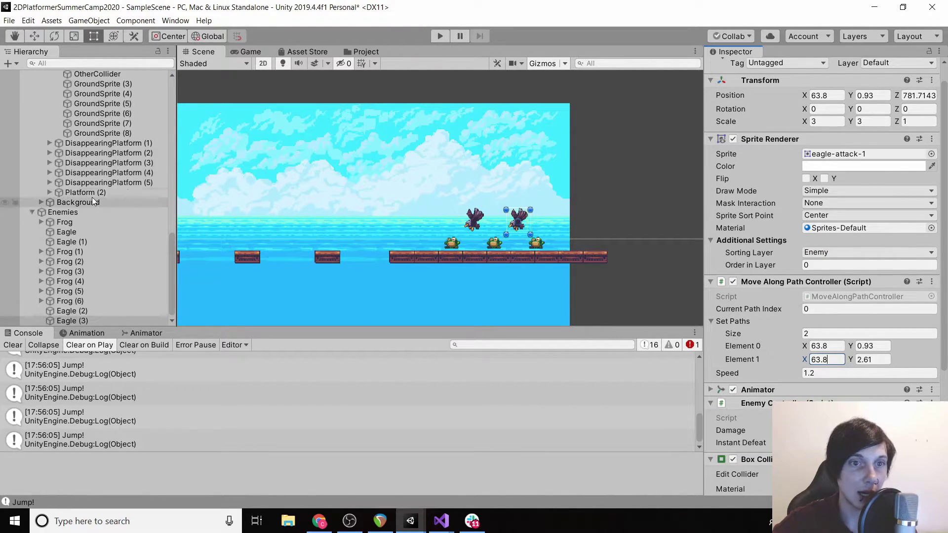
scroll(92, 197, "up", 10)
scroll(321, 285, "down", 4)
scroll(321, 285, "down", 1)
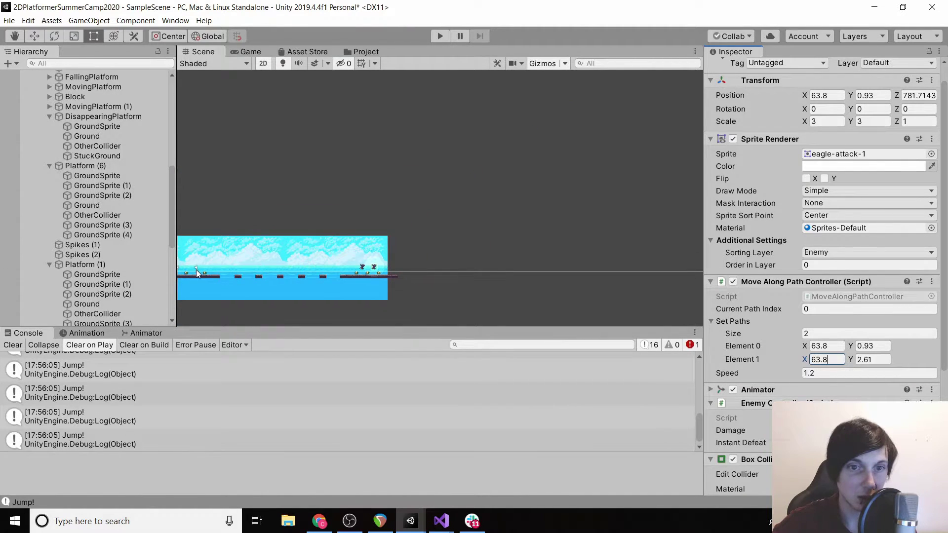
left_click(197, 270)
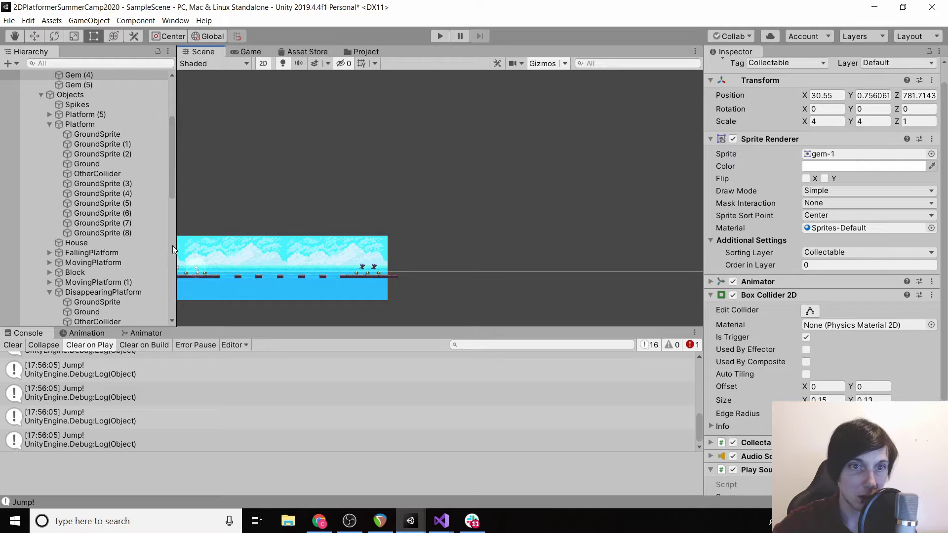
scroll(94, 138, "up", 3)
left_click(93, 138)
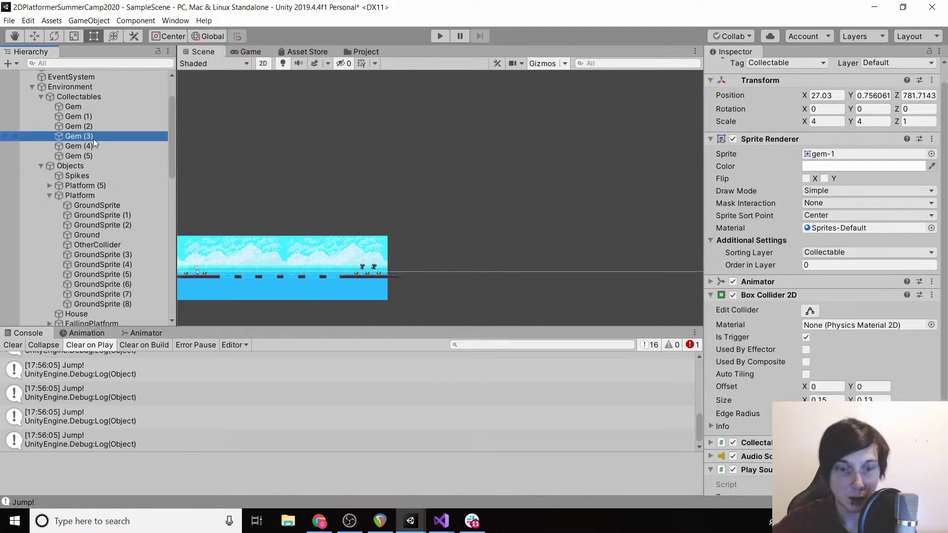
left_click_drag(807, 98, 857, 109)
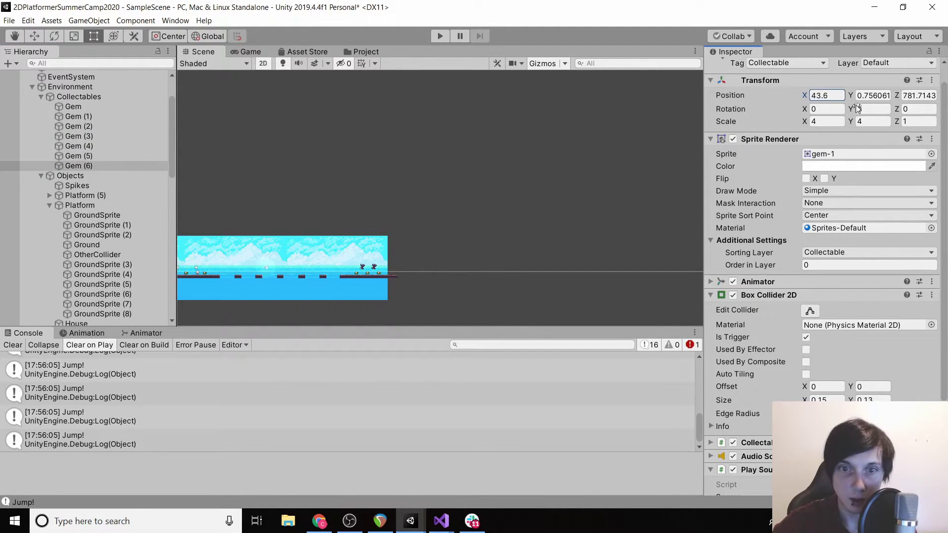
Step: Set the X position of Gem (6) to 61.6, matching the first eagle above the last long platform
scroll(585, 230, "up", 2)
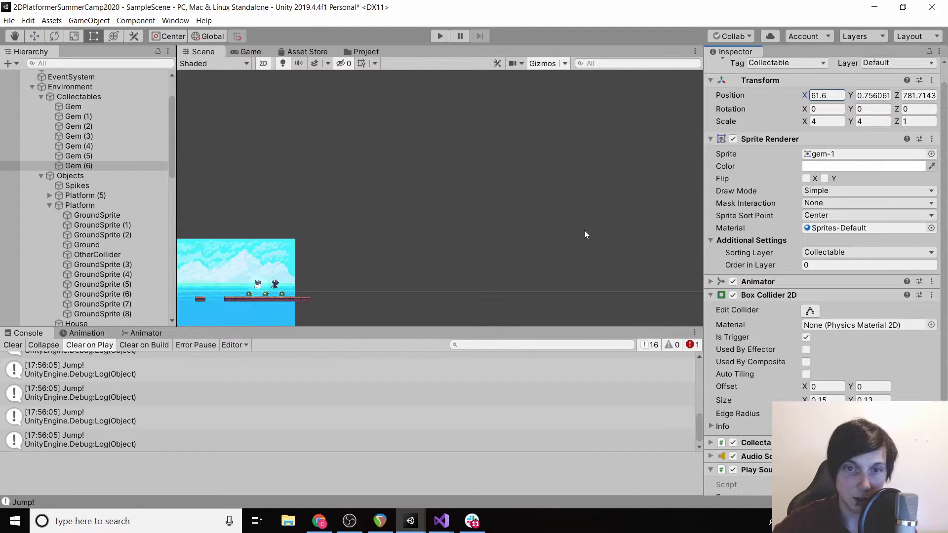
scroll(295, 290, "up", 3)
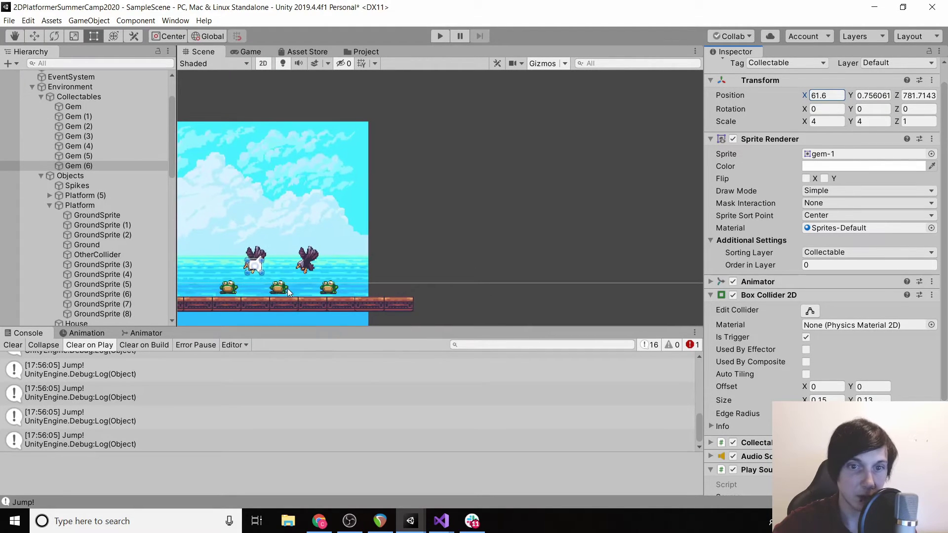
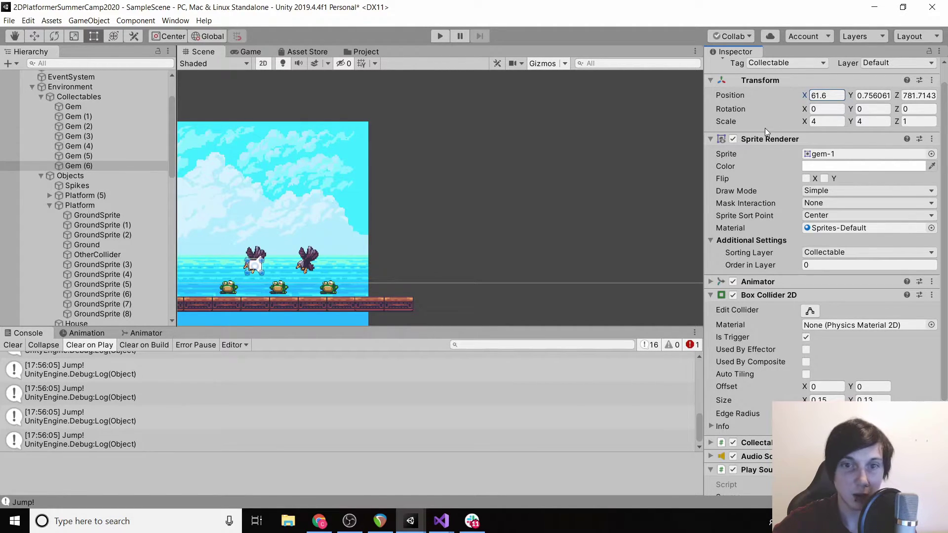
type("63.8")
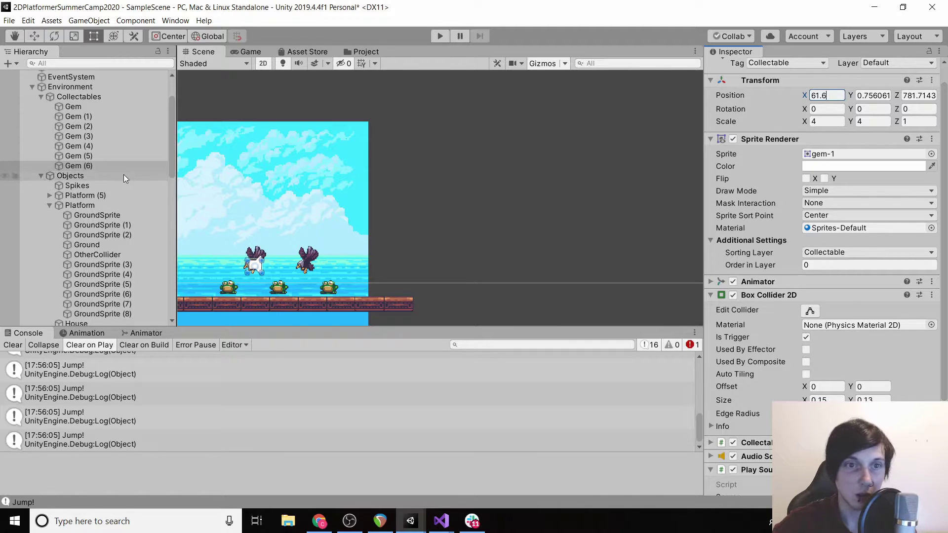
Step: Duplicate Gem (6) and set the copy's X position to 63.8, at the second eagle above the last platform
left_click(110, 167)
key("ctrl+d")
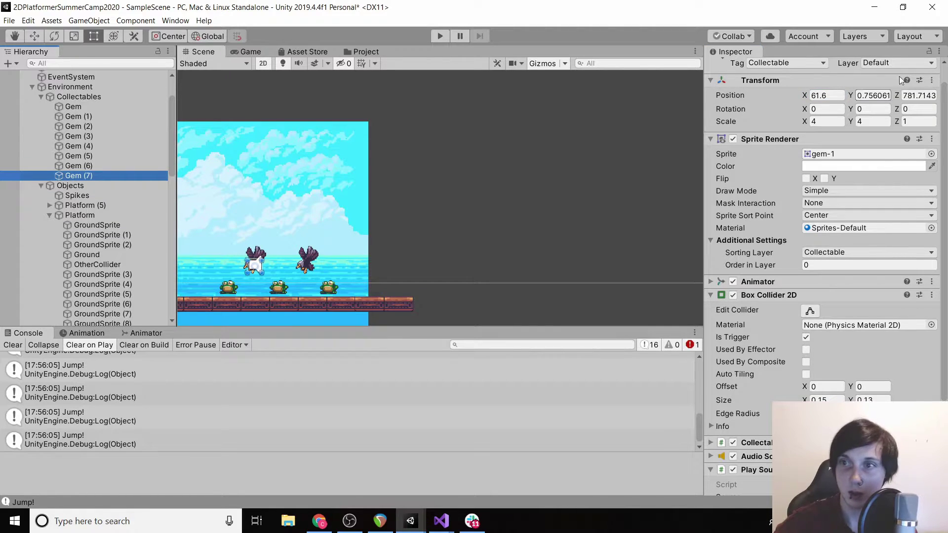
left_click(820, 95)
type("64.2")
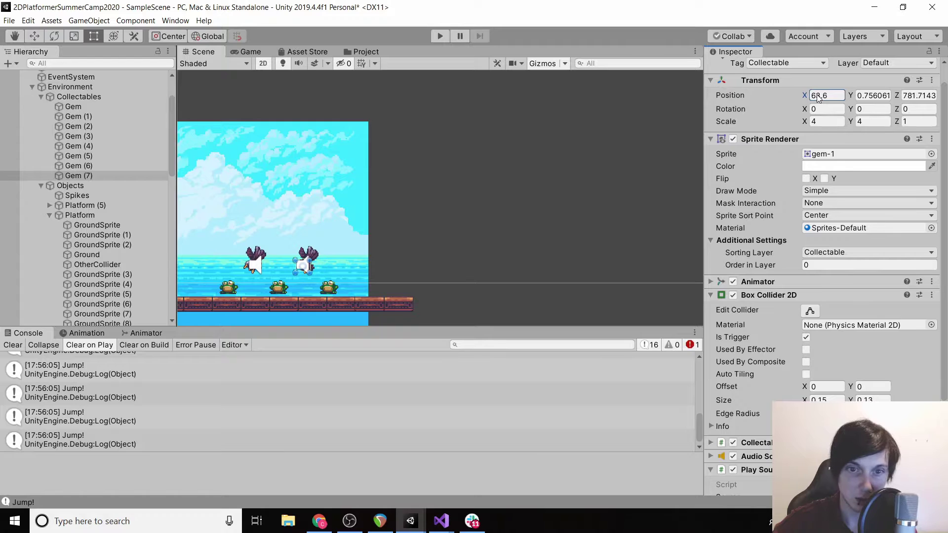
Step: Play-test the level, running past the frogs and jumping across the disappearing platforms towards the last long platform
left_click(446, 37)
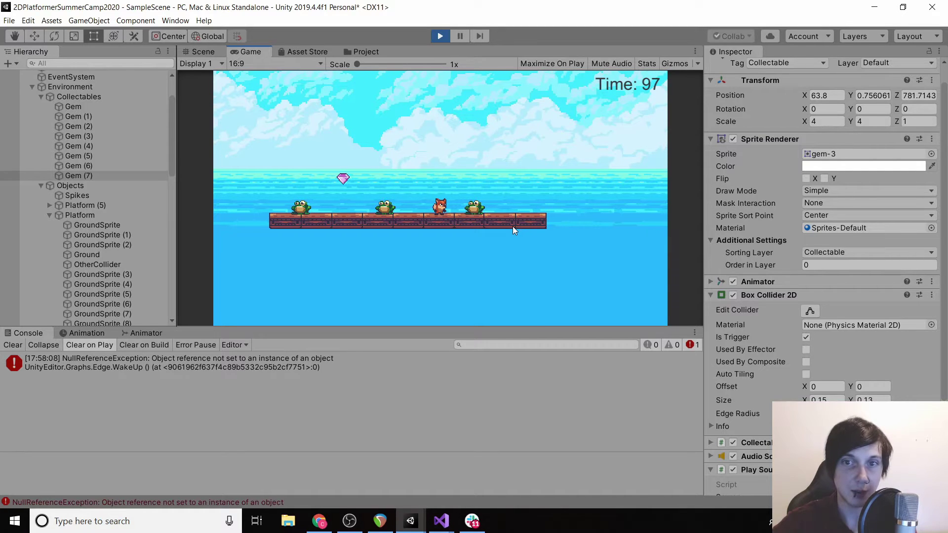
key("d")
key("space")
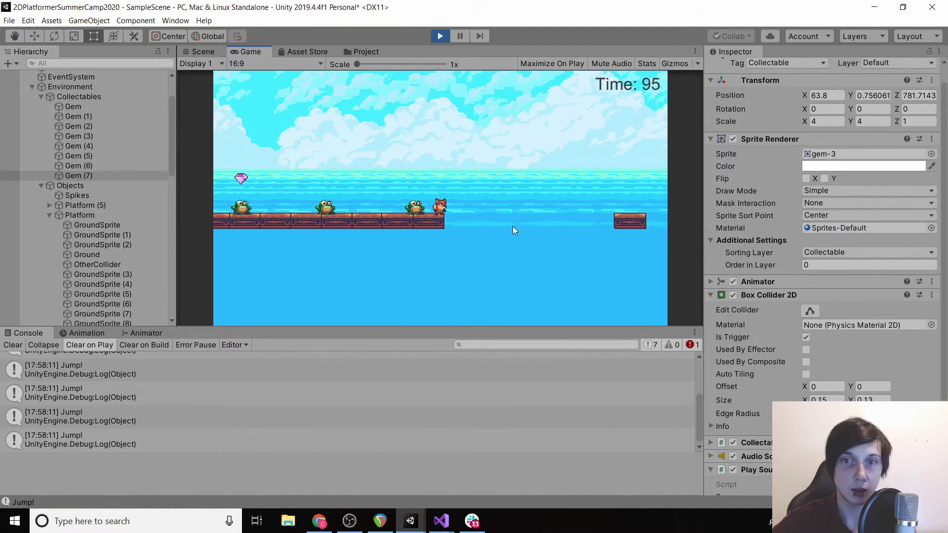
key("d")
key("space")
key("space")
key("space")
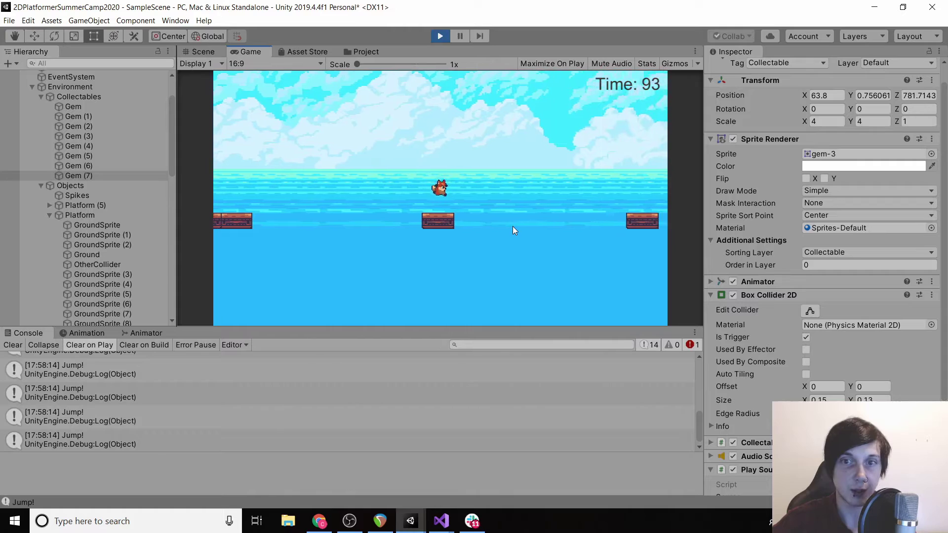
key("d")
key("space")
key("d")
key("d")
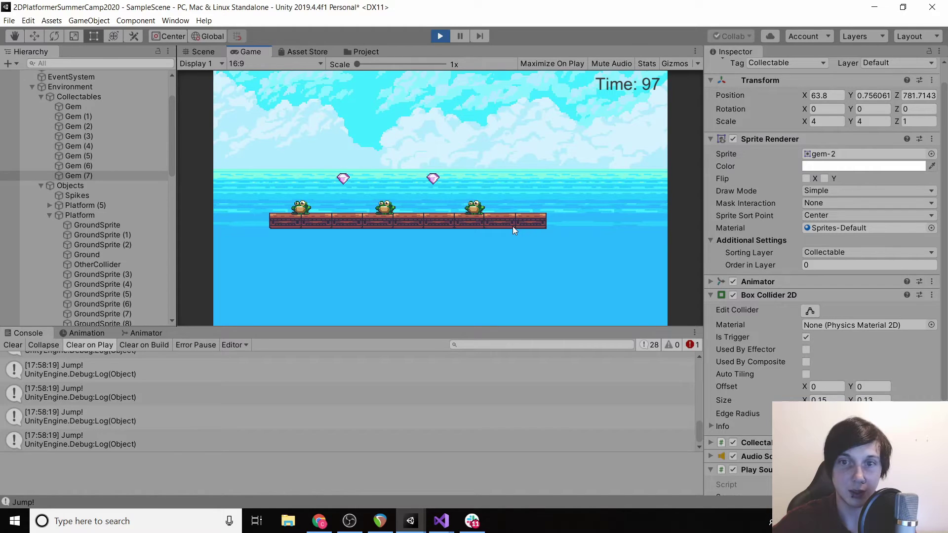
key("d")
key("space")
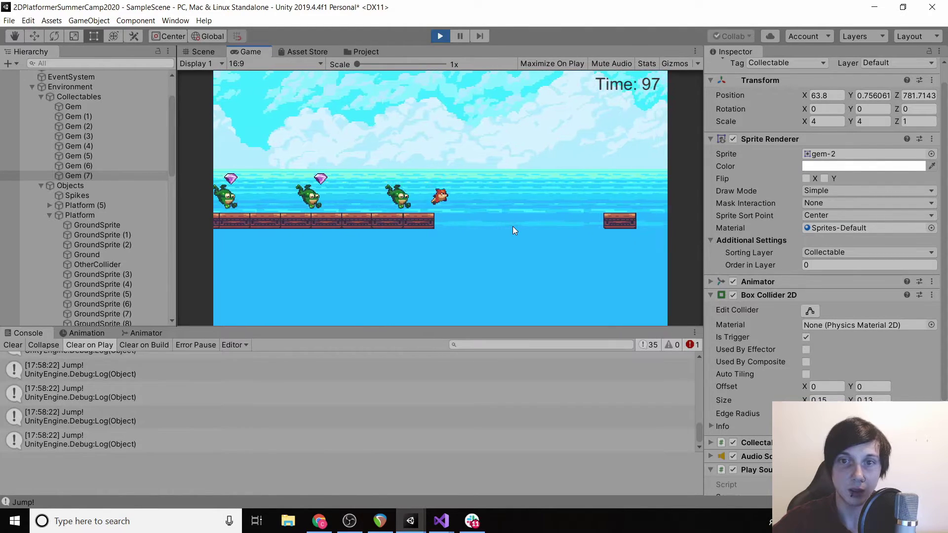
key("d")
key("space")
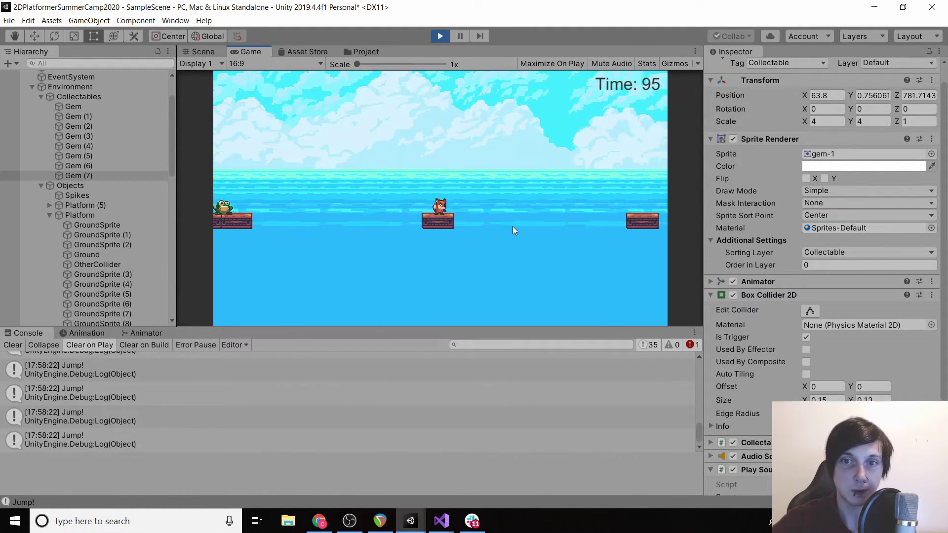
key("d")
key("space")
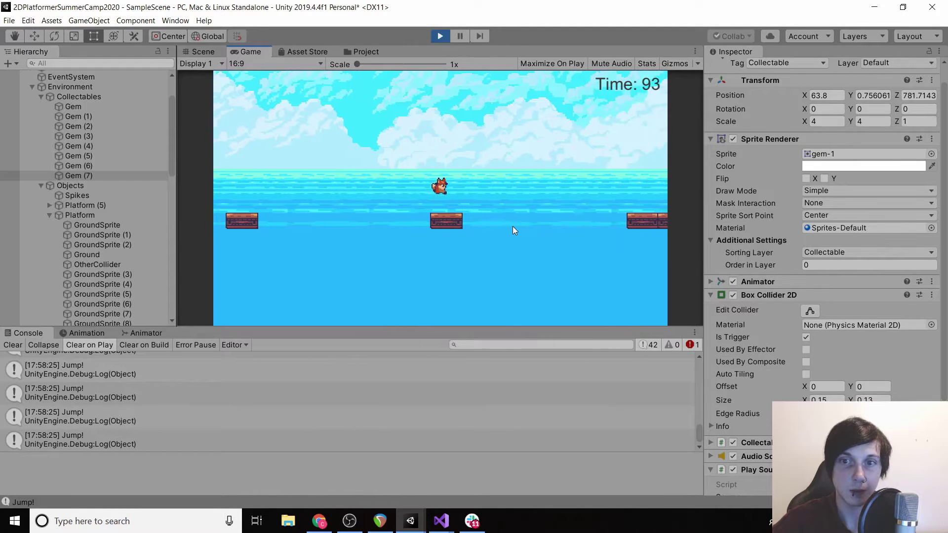
key("d")
key("space")
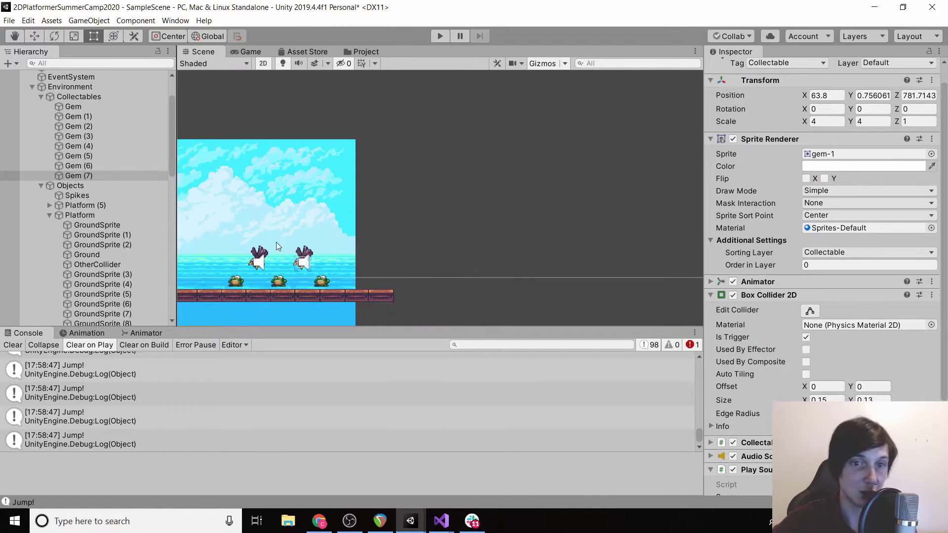
Step: Move the Player to the start of the last long platform, at X 58.45
middle_click_drag(277, 242, 355, 217)
scroll(119, 158, "down", 2)
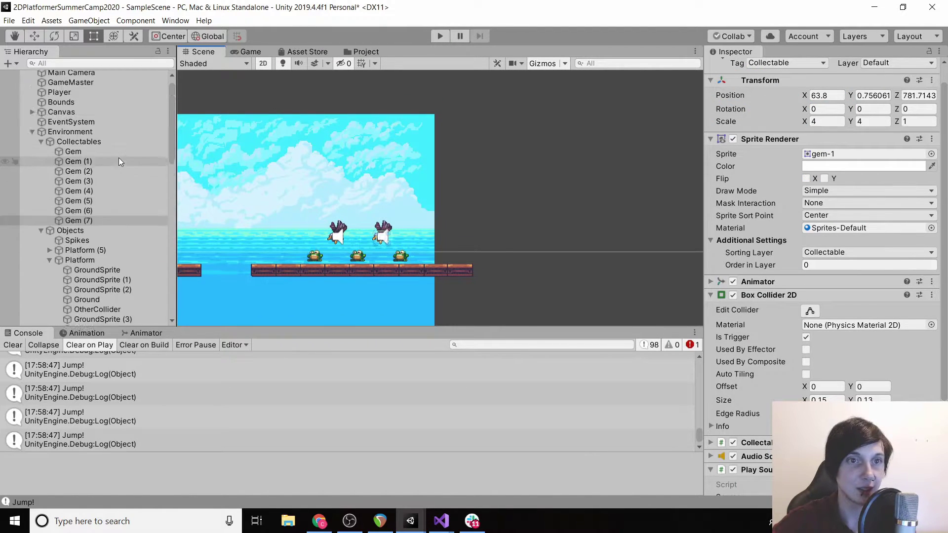
scroll(118, 158, "up", 5)
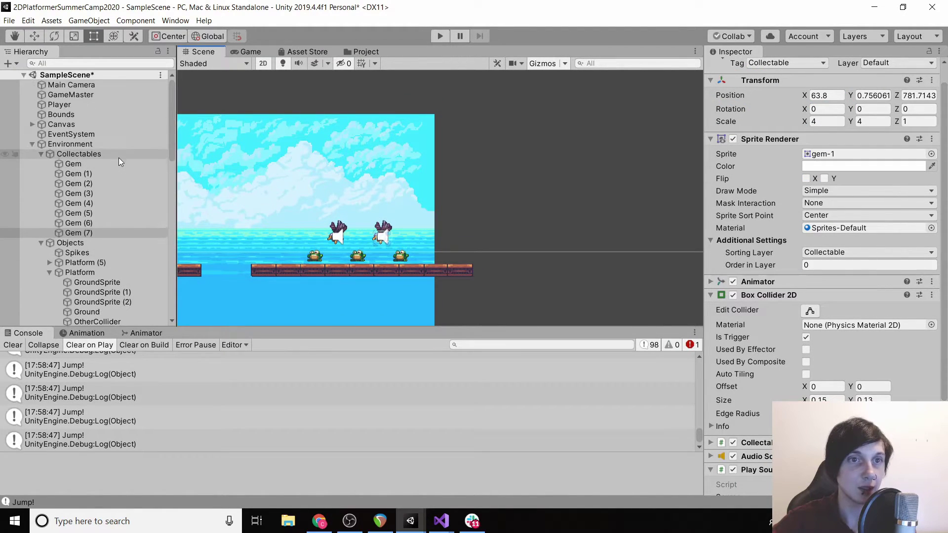
left_click(60, 106)
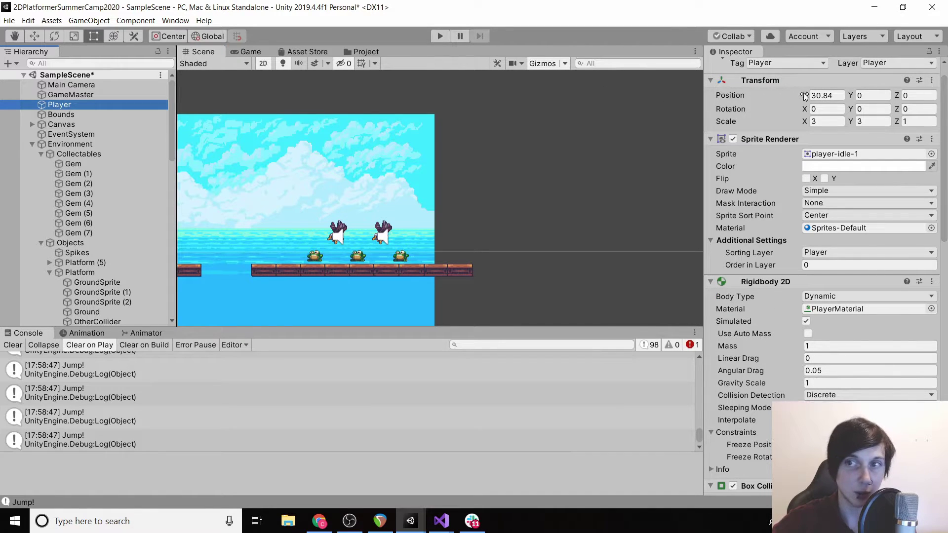
left_click_drag(805, 96, 825, 98)
left_click_drag(42, 105, 227, 112)
left_click_drag(451, 113, 376, 21)
Step: Play-test the last long platform with its frogs, eagles and gems, and stop the game
left_click(438, 39)
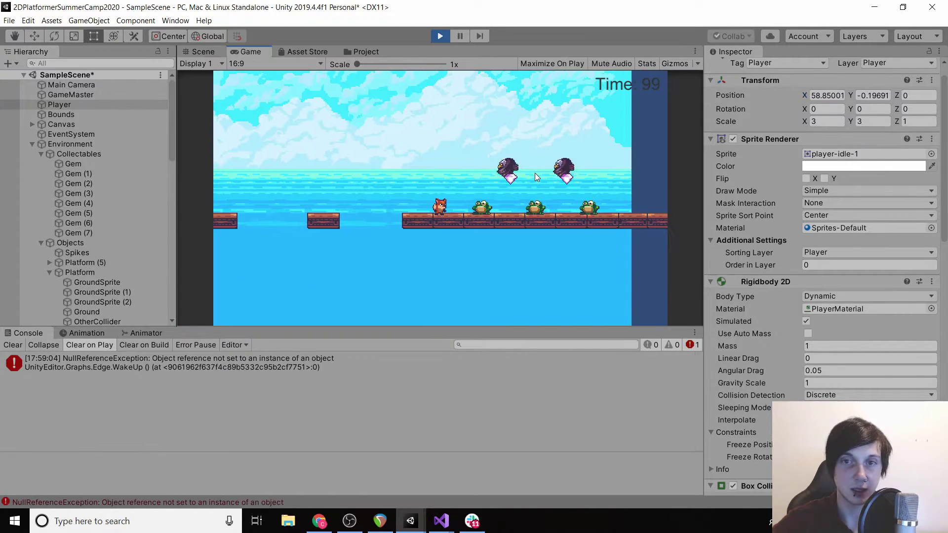
key("space")
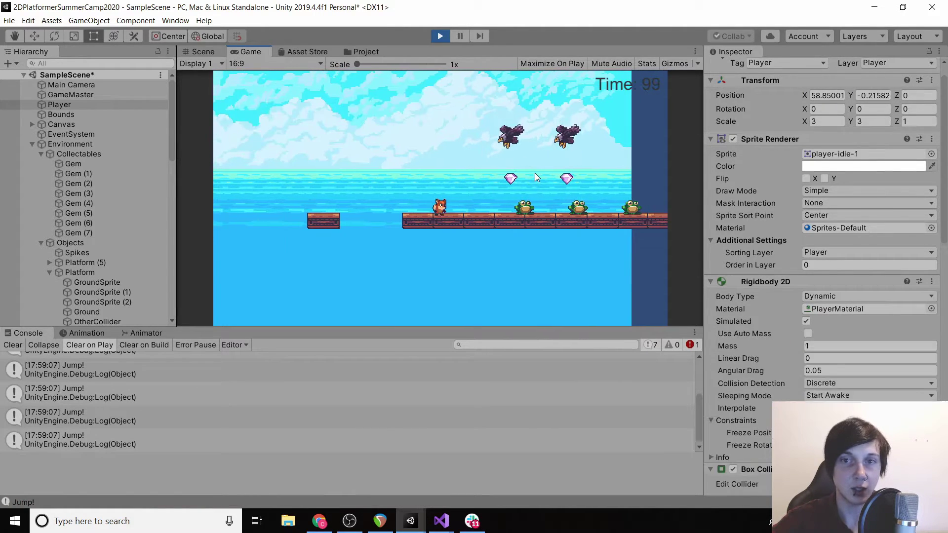
key("space")
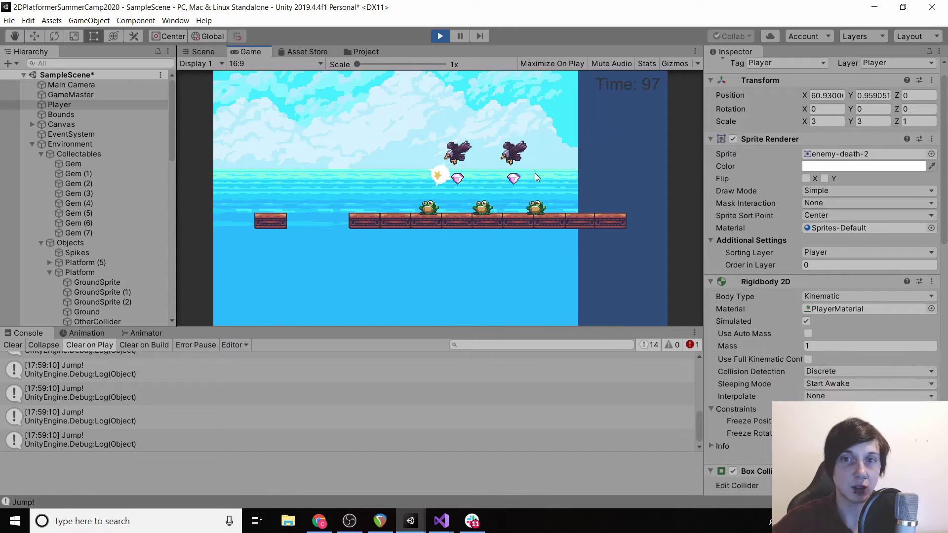
key("space")
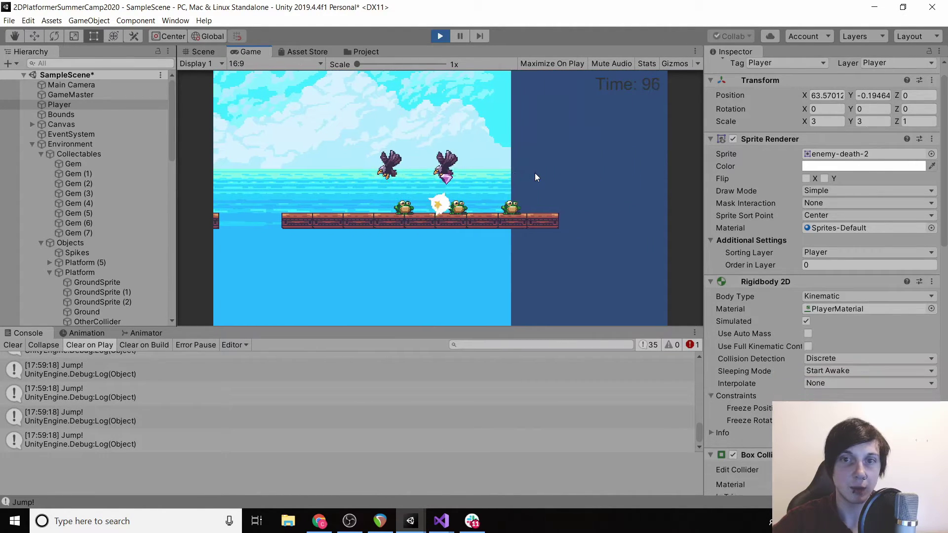
left_click(439, 36)
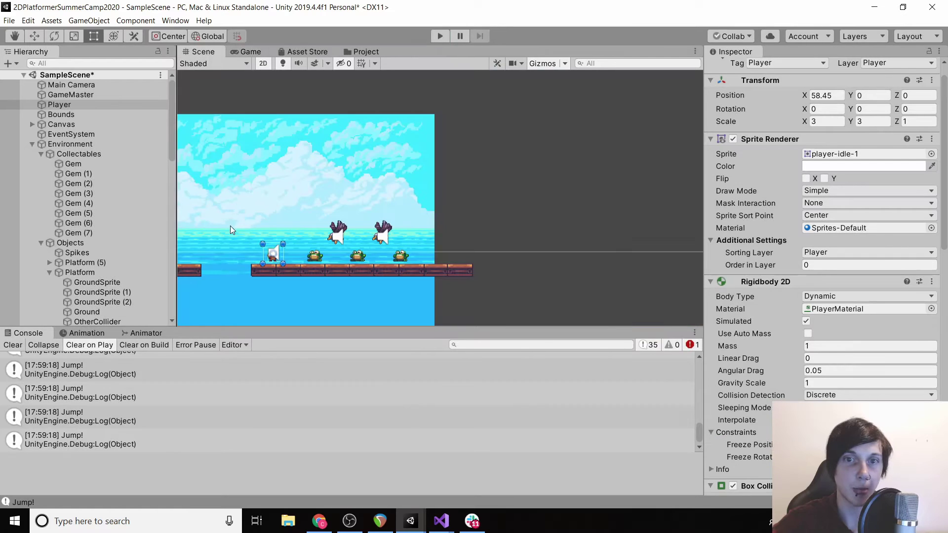
Step: Select Frog (5) and examine the spacing of the frogs and eagles on the last long platform
scroll(122, 262, "down", 8)
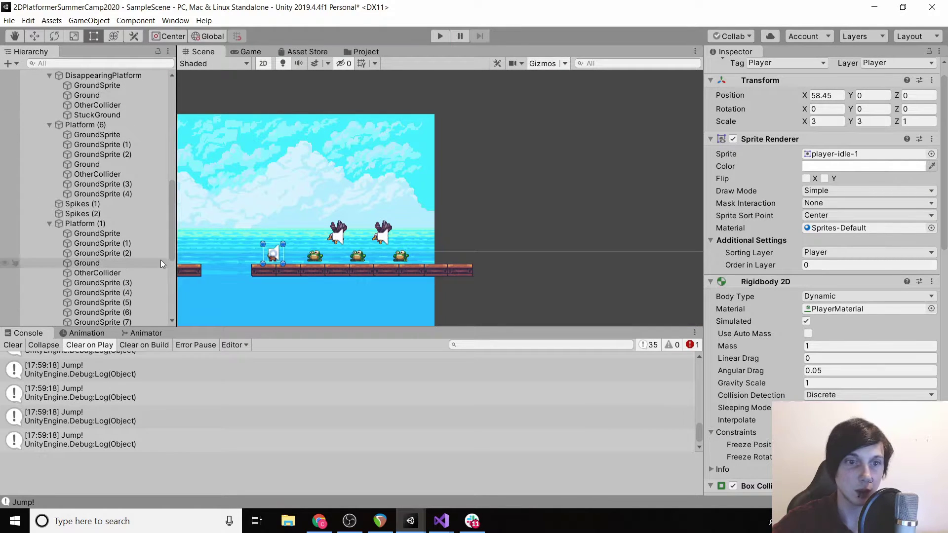
left_click(62, 290)
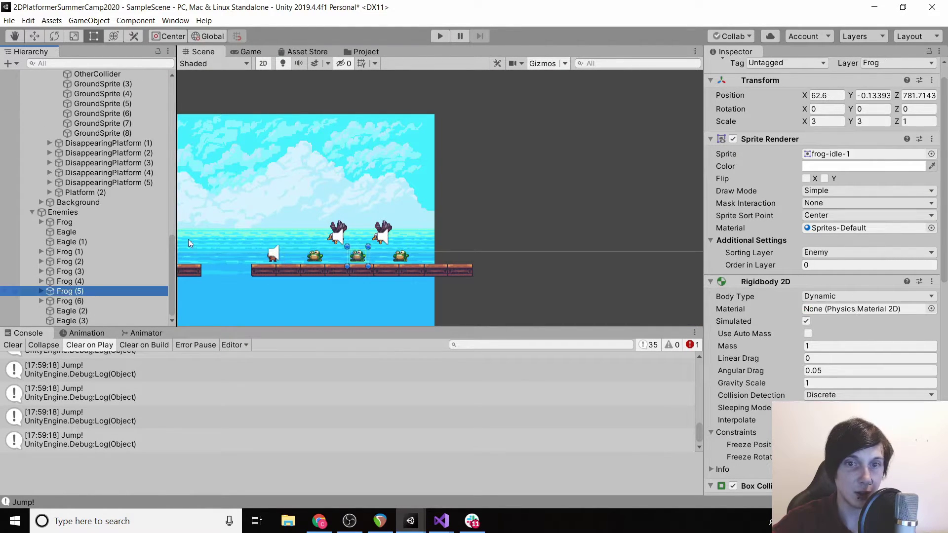
scroll(376, 239, "up", 10)
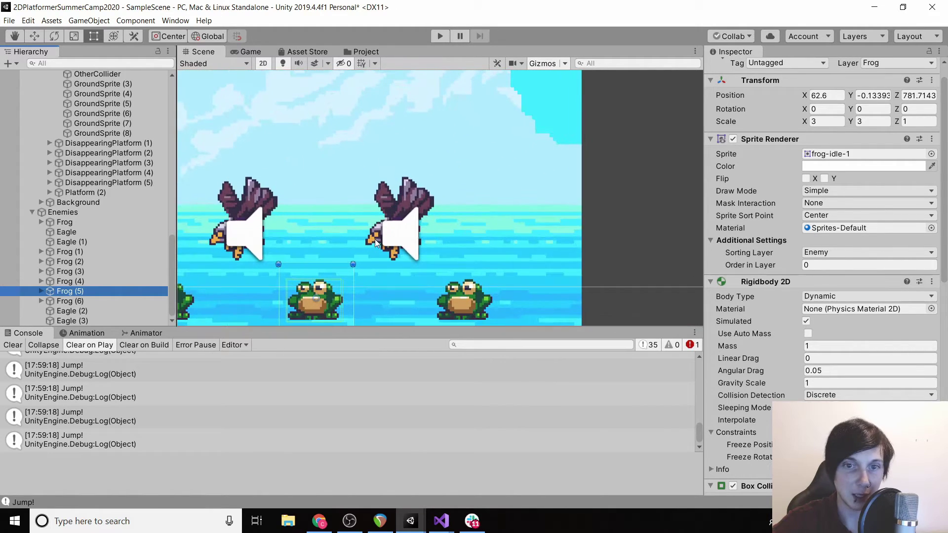
middle_click_drag(331, 235, 408, 143)
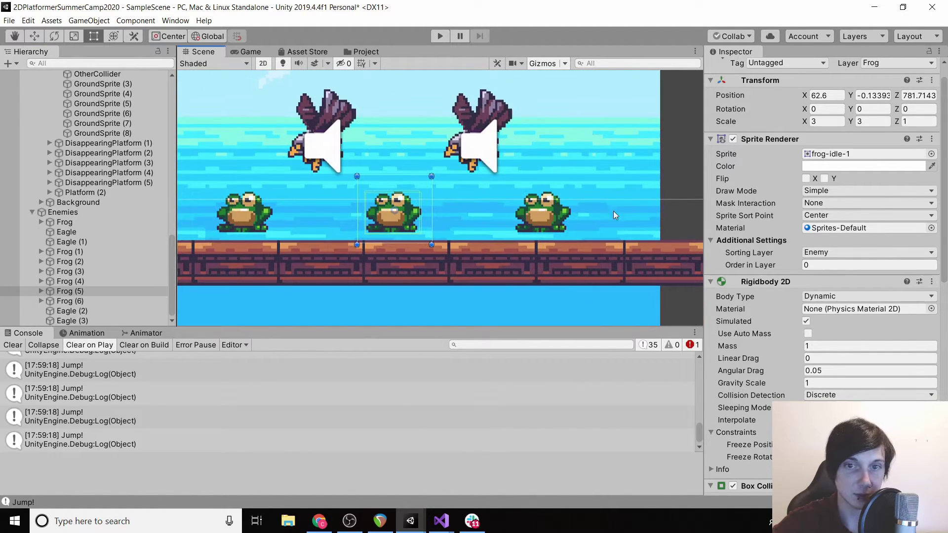
scroll(121, 266, "up", 2)
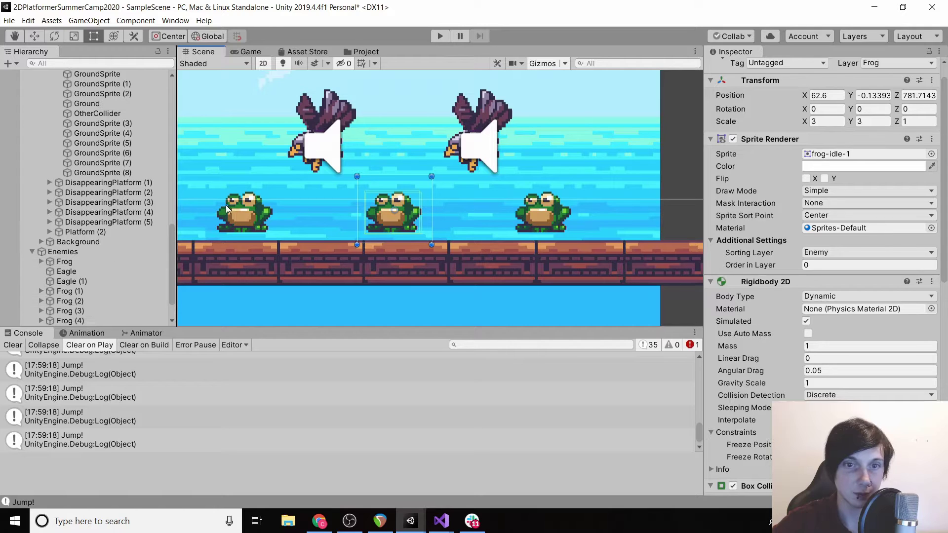
scroll(506, 205, "down", 5)
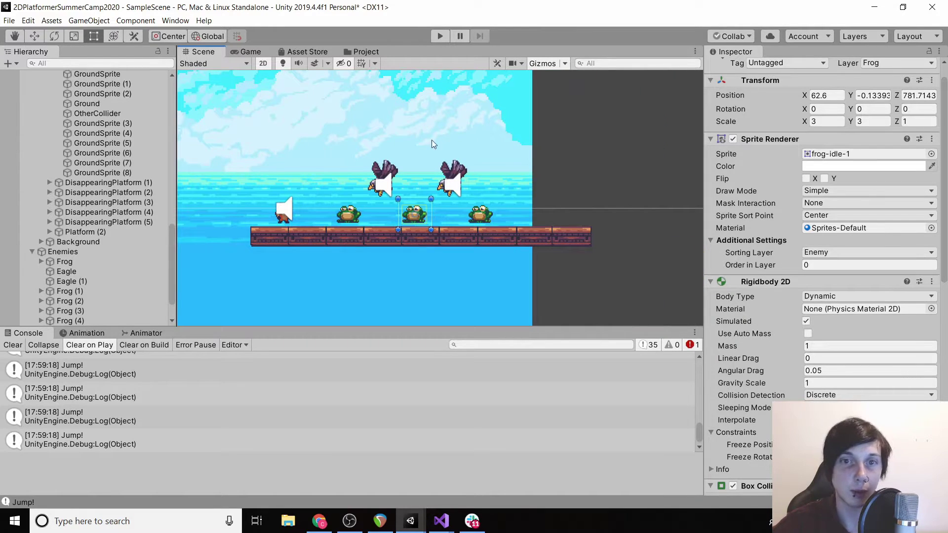
Step: Run the game again from the last long platform, try to get past the enemies, and stop it
left_click(437, 38)
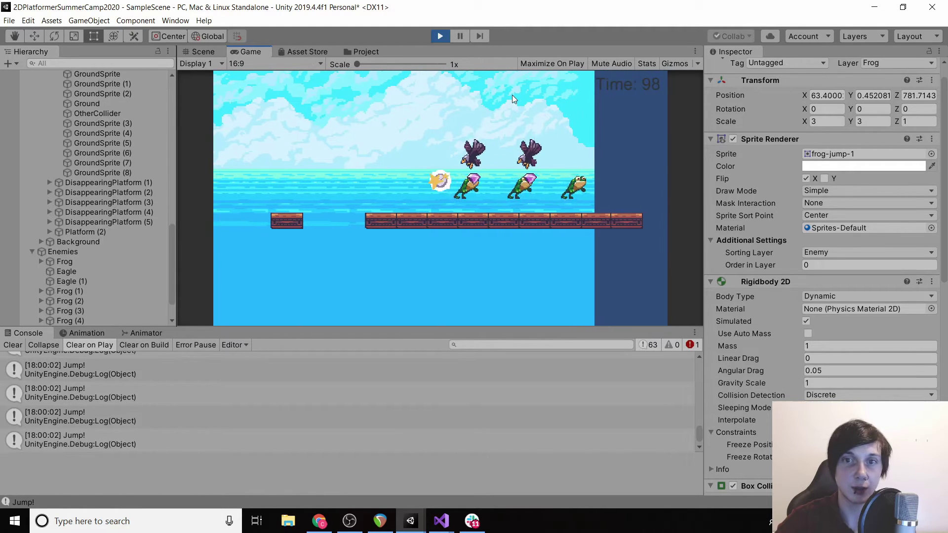
key("d")
key("a")
key("d")
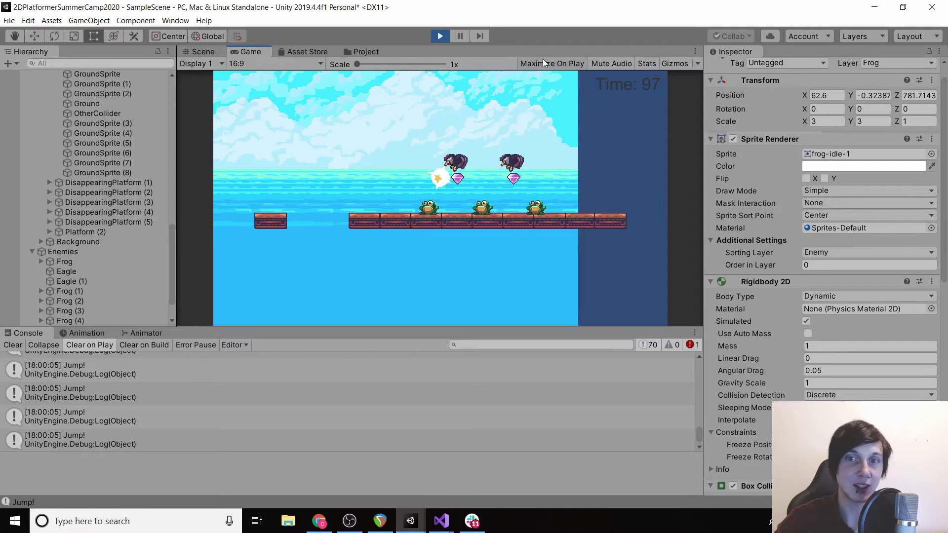
left_click(440, 37)
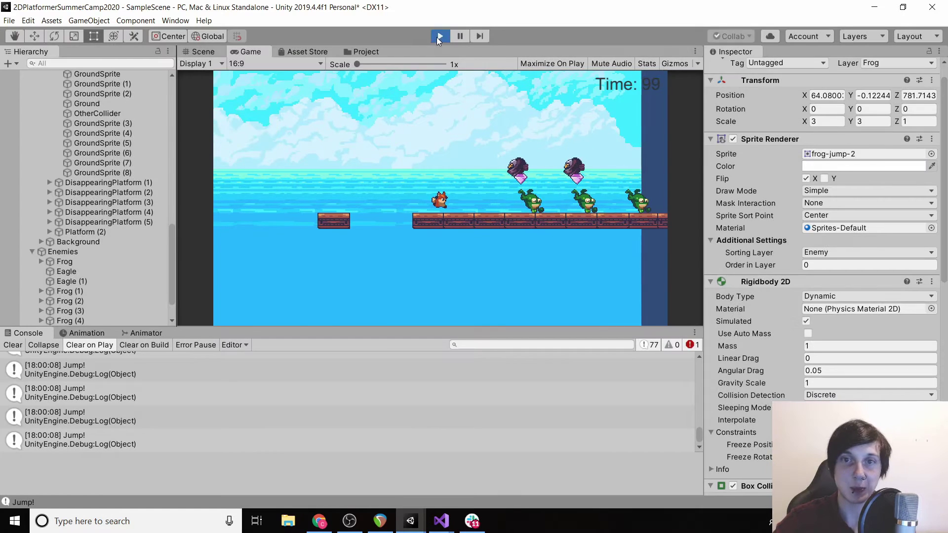
Step: Duplicate the original FallingPlatform and place the copy just past the last long platform, at X 68.92
middle_click_drag(510, 257, 383, 263)
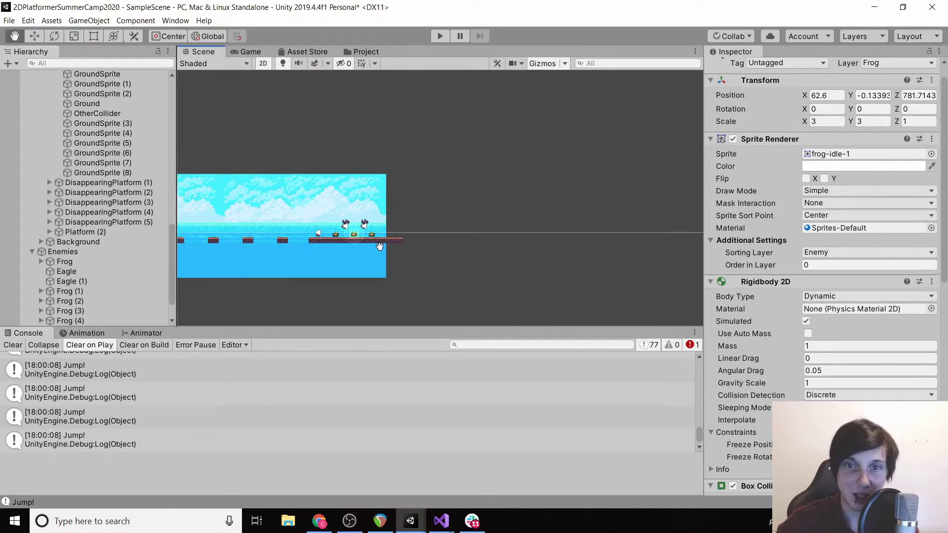
scroll(296, 250, "down", 2)
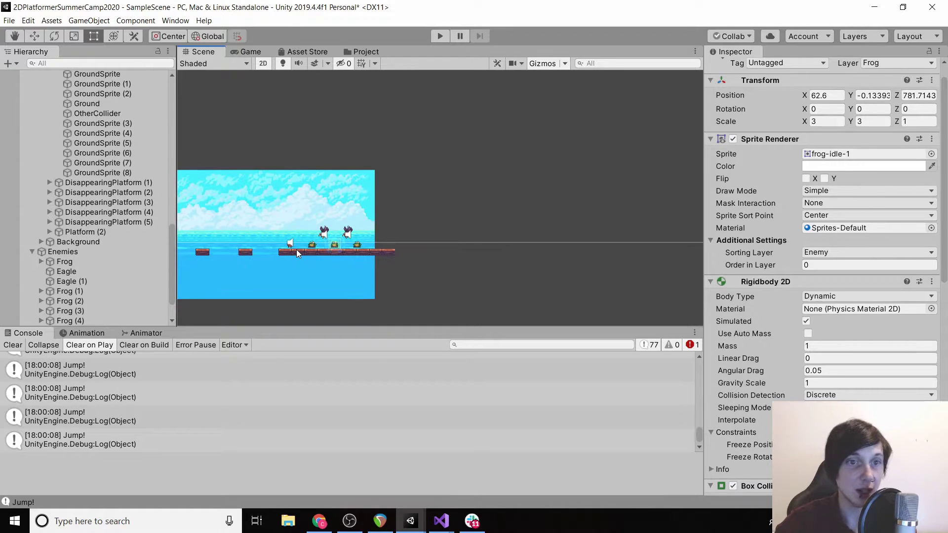
scroll(128, 197, "up", 5)
scroll(129, 197, "up", 7)
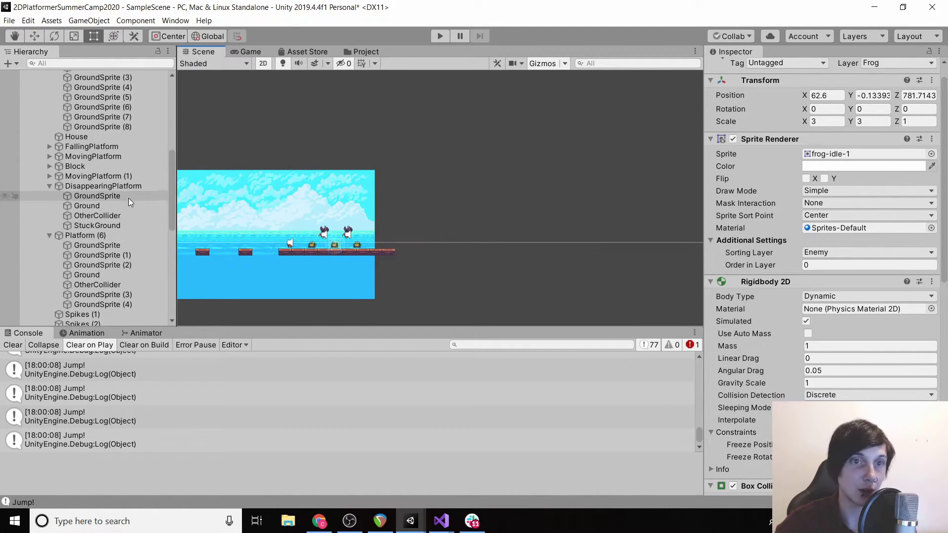
left_click(98, 181)
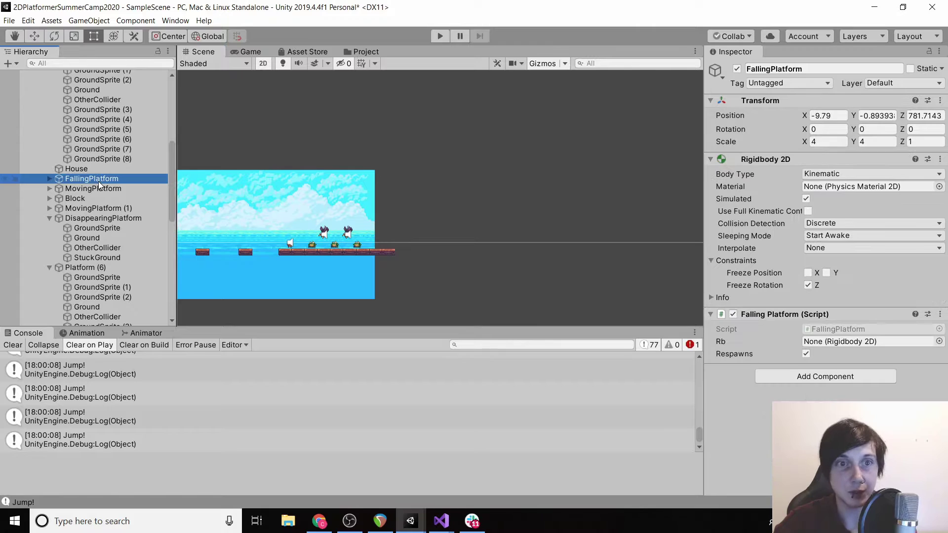
key("ctrl+d")
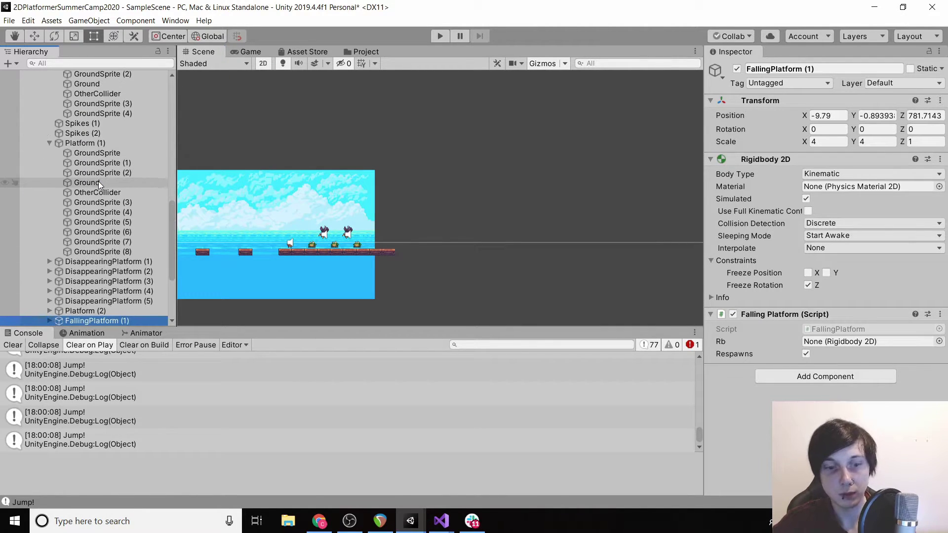
left_click_drag(806, 115, 832, 116)
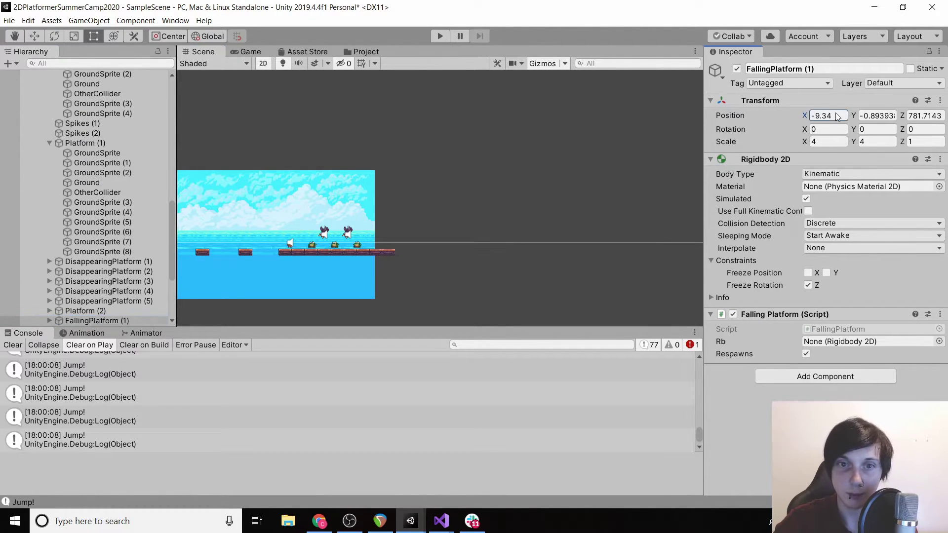
type("5")
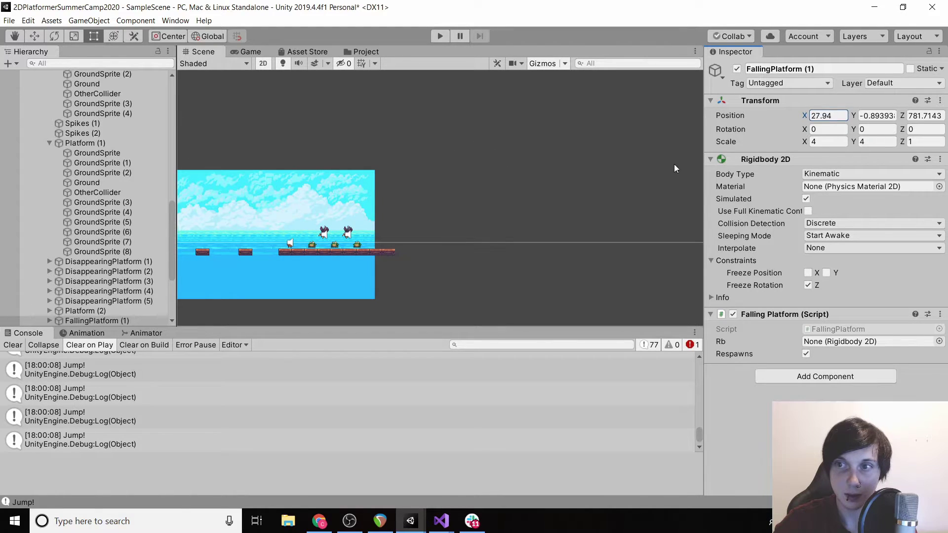
left_click_drag(721, 170, 541, 200)
Step: Compare the Y positions of Platform (2) and FallingPlatform (1) and examine the gap between them
left_click(379, 254)
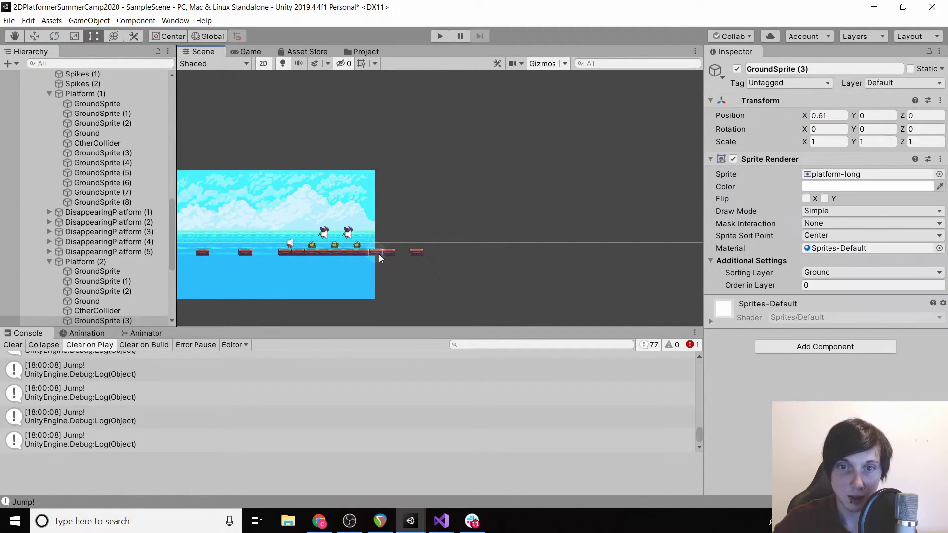
left_click(76, 262)
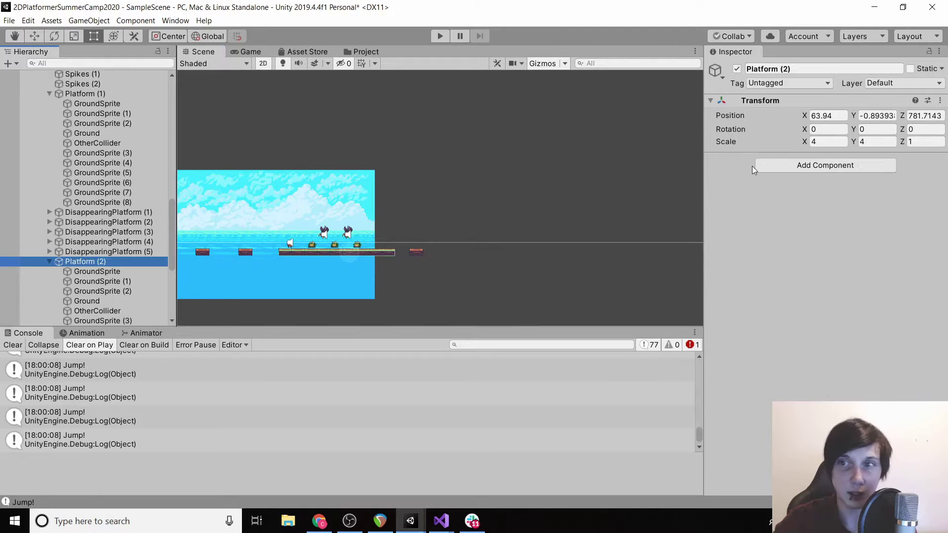
left_click(877, 116)
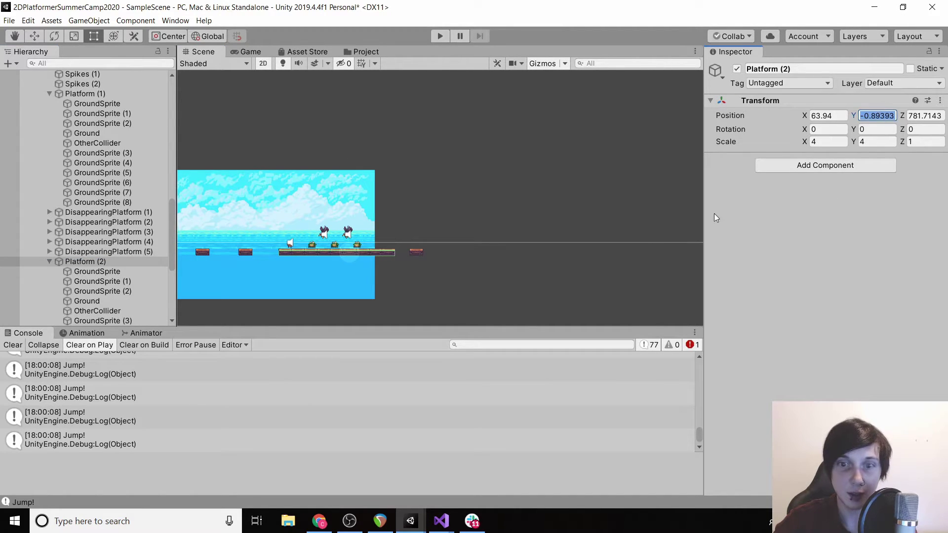
left_click(416, 253)
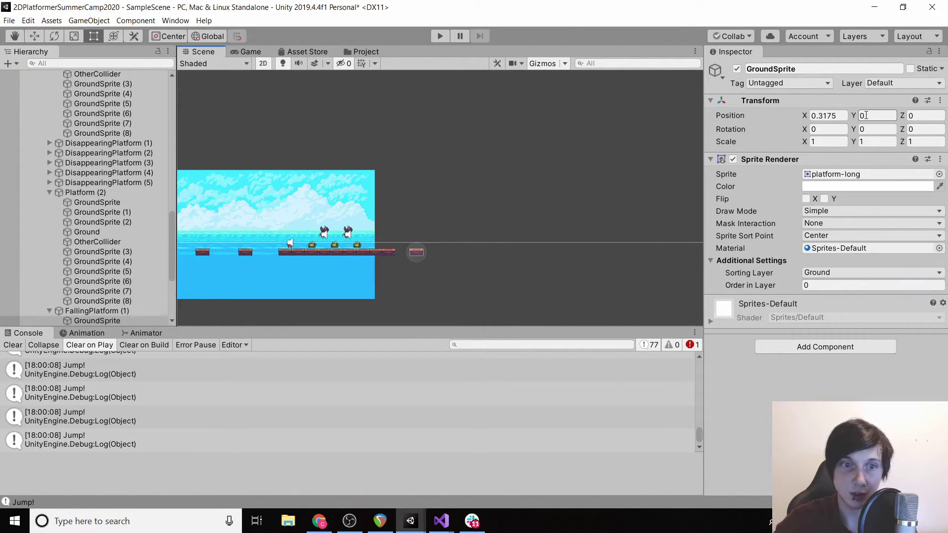
left_click(117, 311)
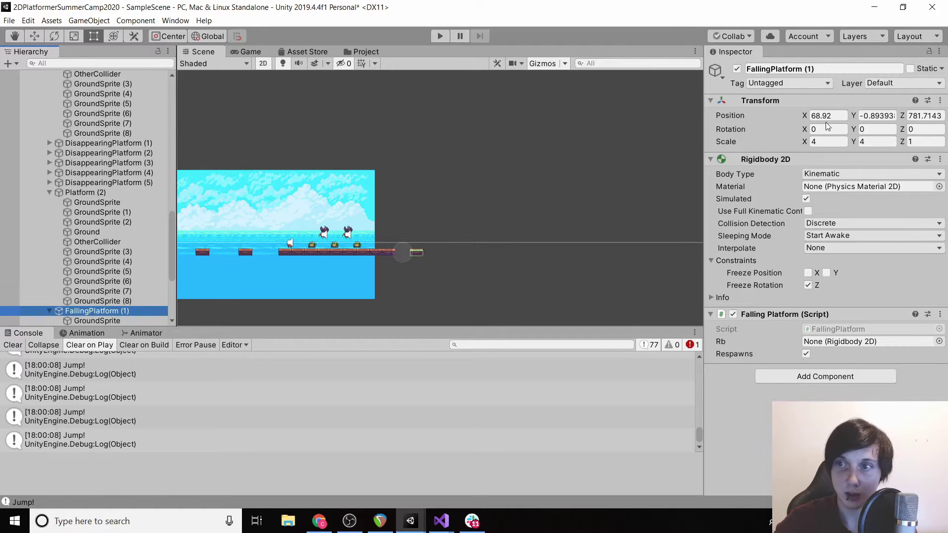
left_click(877, 117)
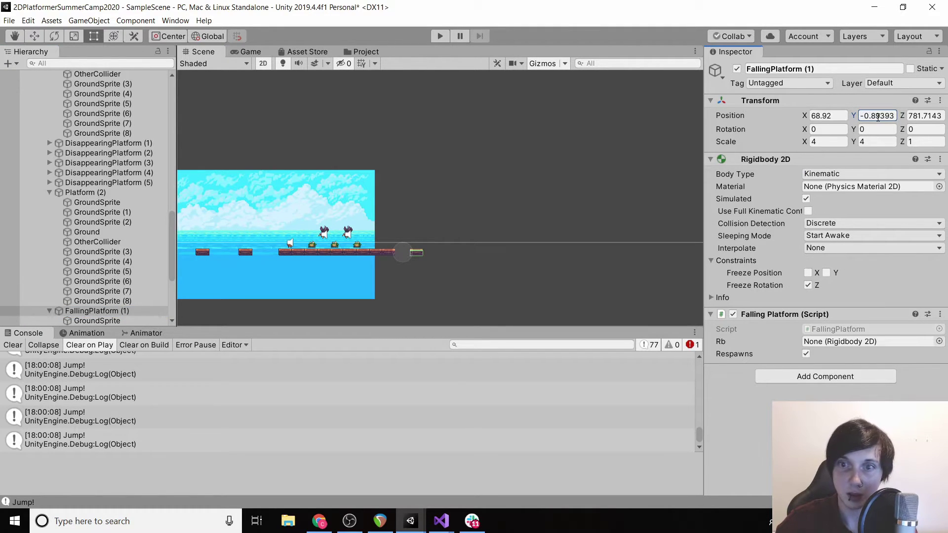
scroll(466, 223, "up", 5)
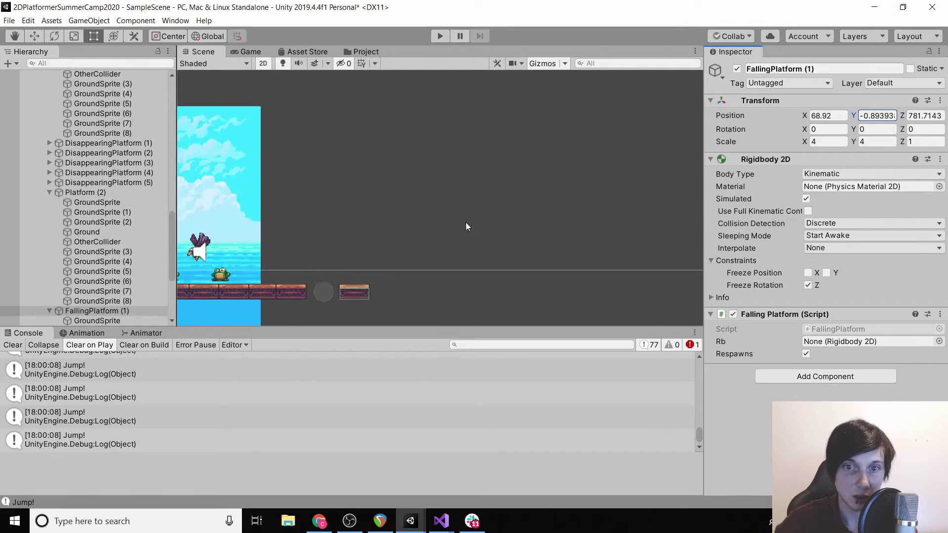
scroll(332, 176, "up", 2)
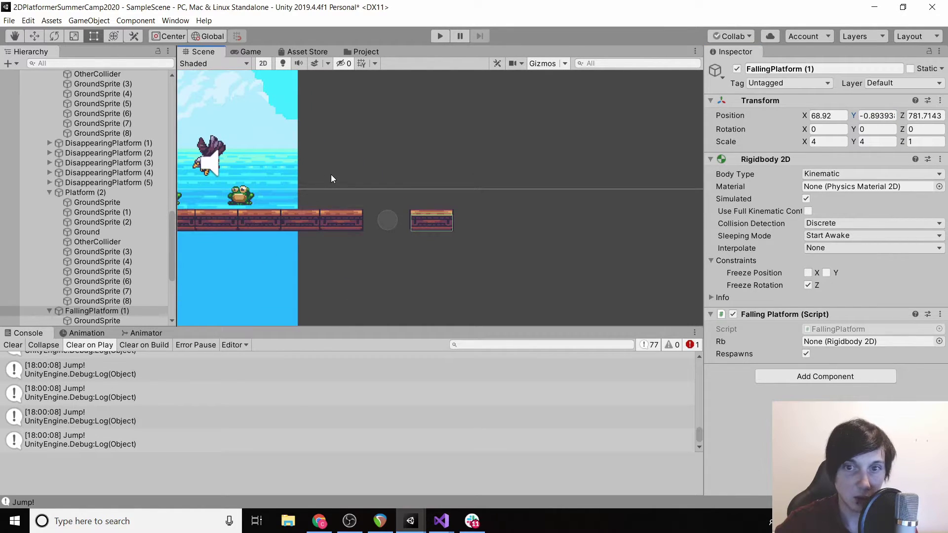
scroll(331, 174, "down", 4)
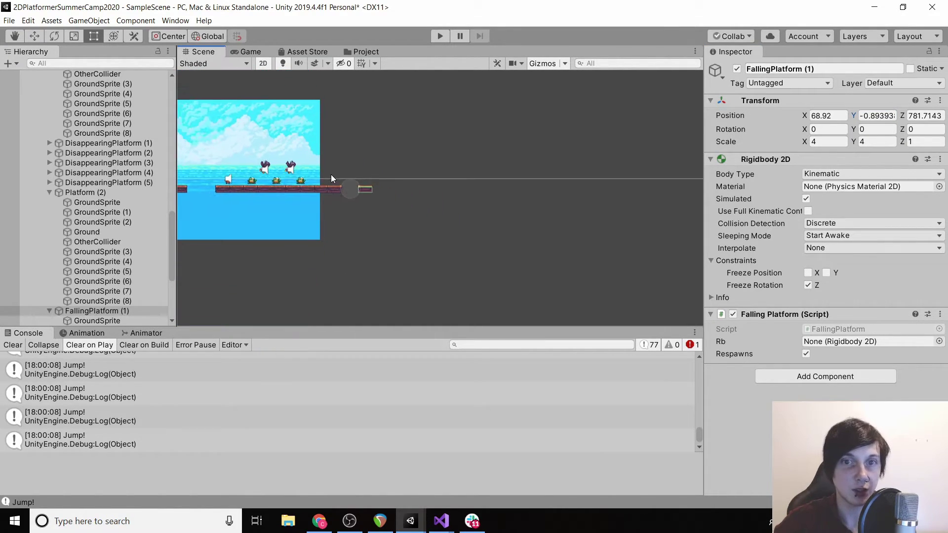
Step: Duplicate the last background image and move the copy to X 75.89 so it continues the scenery behind the new falling platform
middle_click_drag(330, 174, 322, 210)
left_click(268, 192)
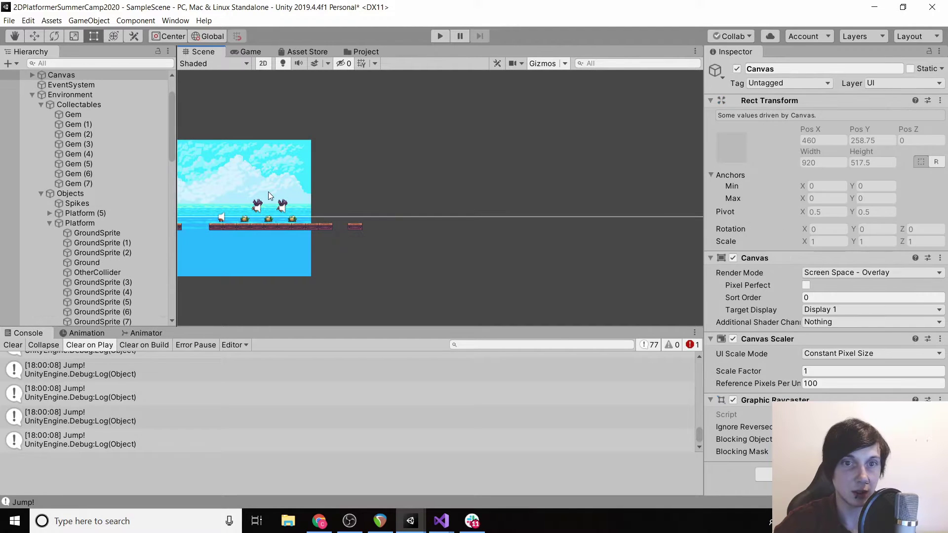
left_click(288, 188)
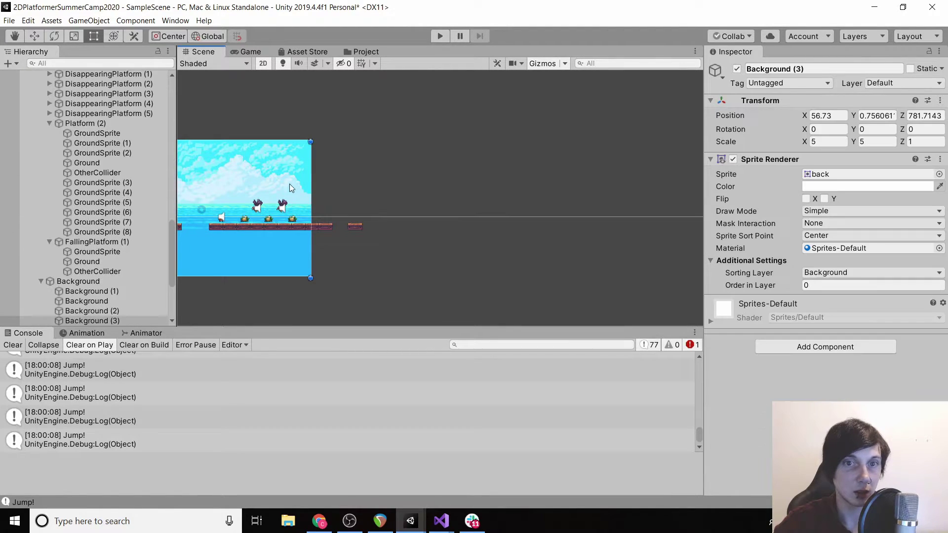
scroll(103, 301, "down", 4)
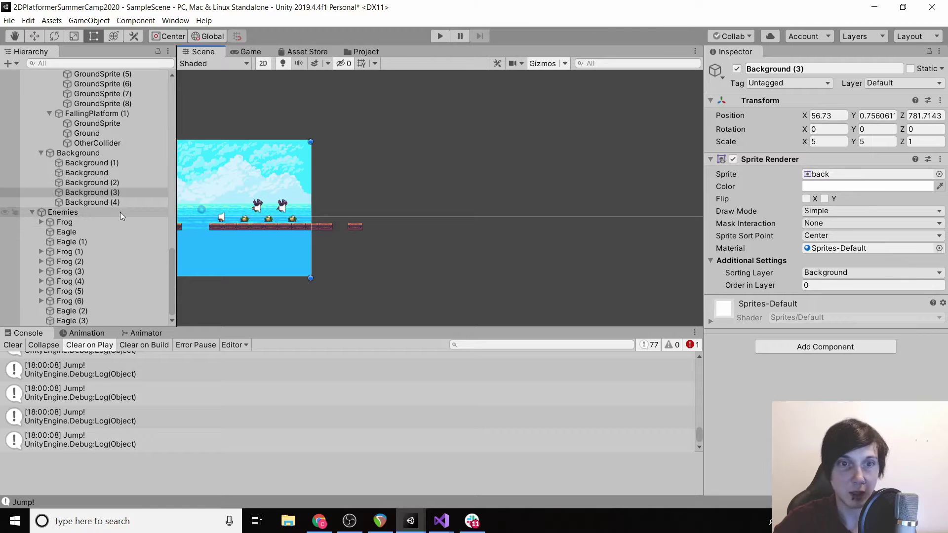
key("ctrl+d")
left_click_drag(805, 116, 933, 117)
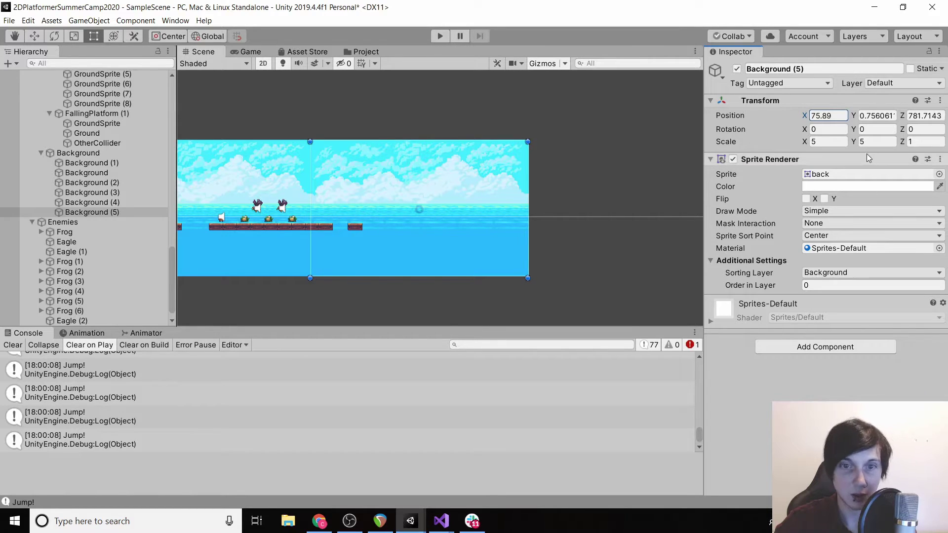
Step: Duplicate Background (5) and move the copy to X 94.5 to extend the scenery further
left_click(115, 223)
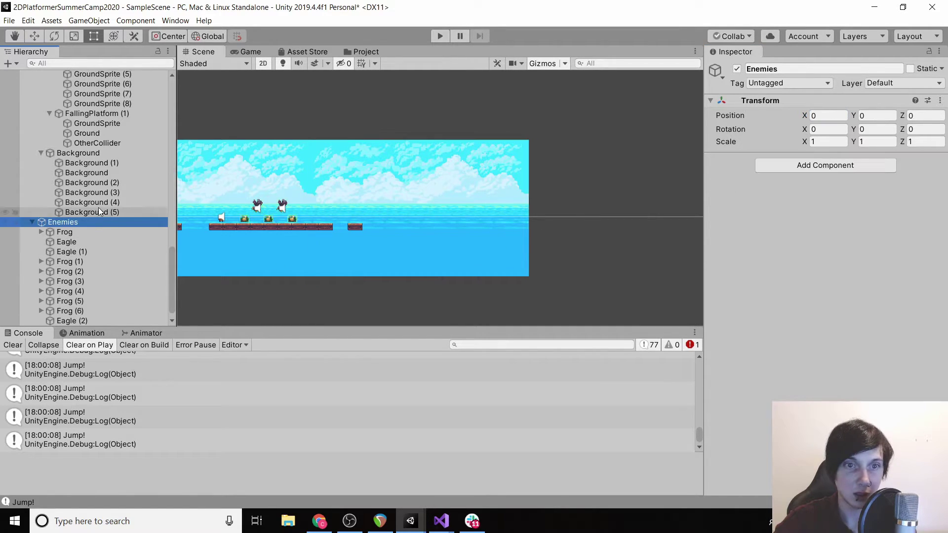
left_click(99, 211)
key("ctrl+d")
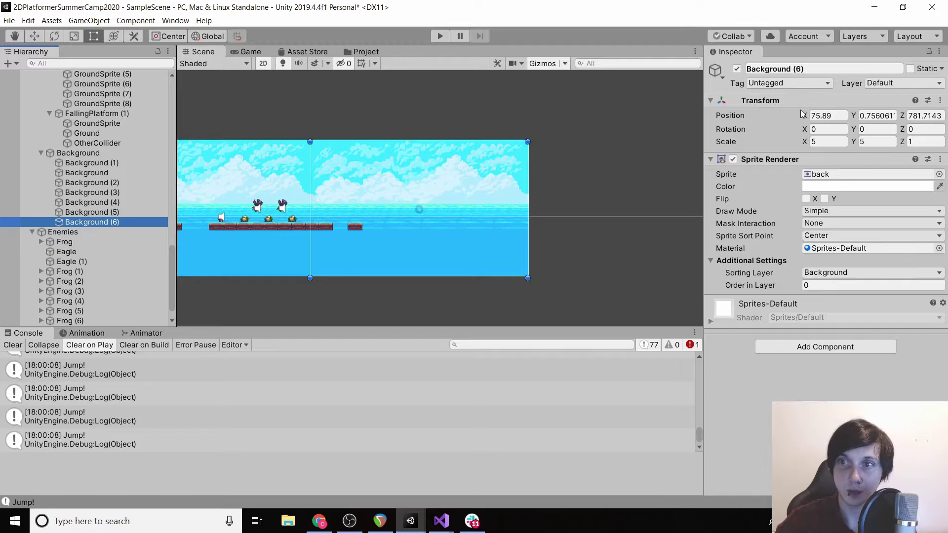
left_click_drag(805, 117, 862, 119)
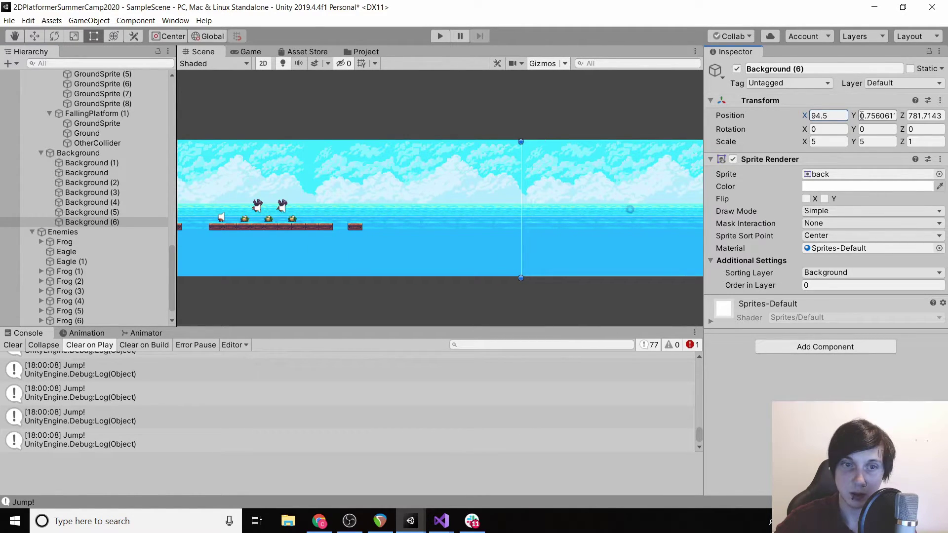
Step: Duplicate FallingPlatform (1) and move the copy to X 72.3
left_click(357, 228)
left_click(89, 113)
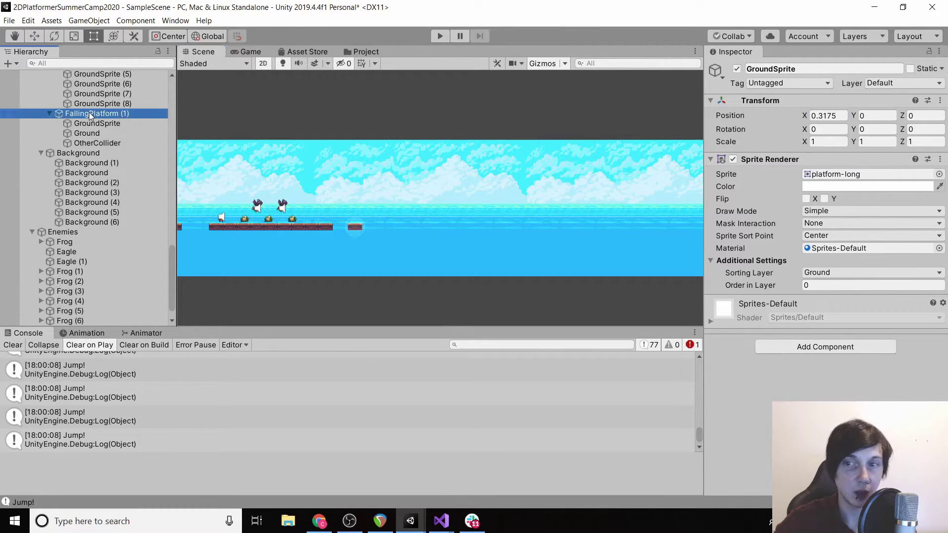
key("ctrl+d")
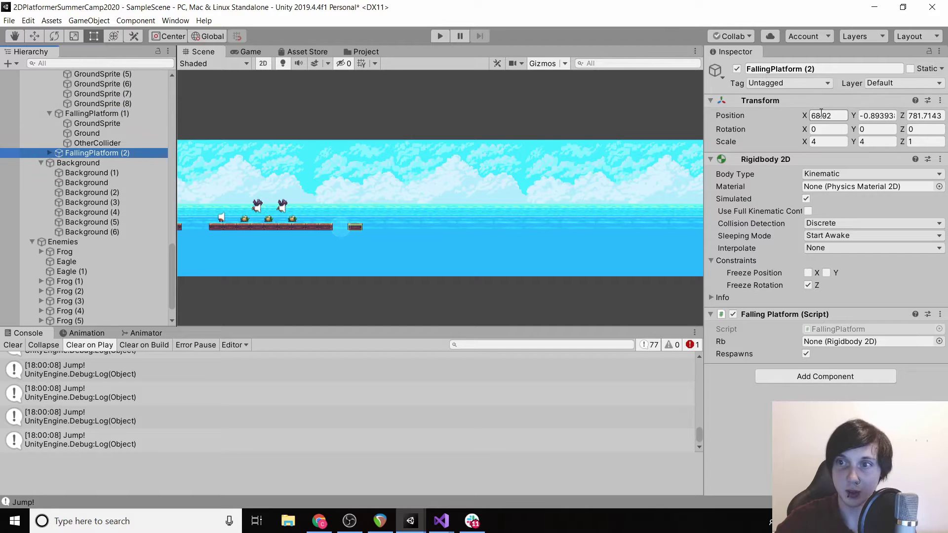
left_click(815, 116)
type("70")
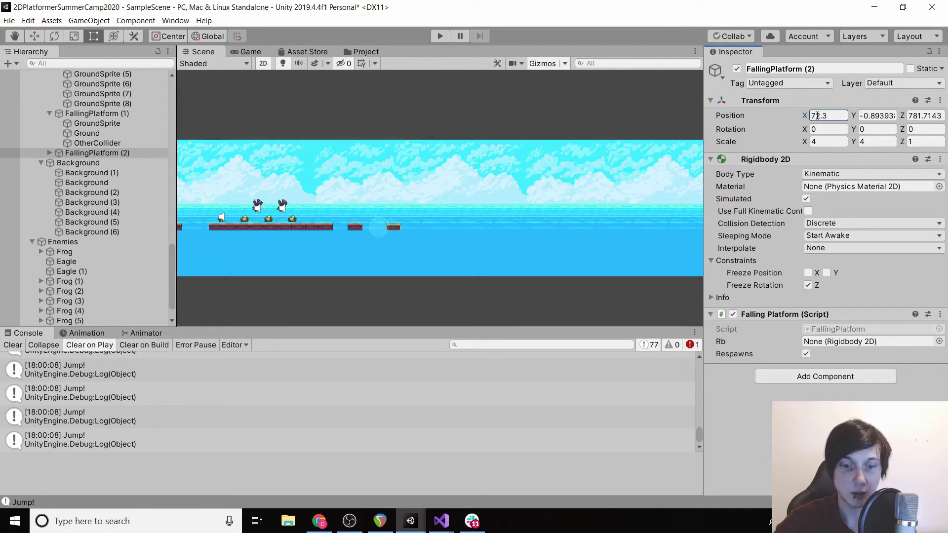
Step: Duplicate FallingPlatform (2) and move the copy to X 75.7 as the third falling platform in the row
left_click(113, 153)
key("ctrl+d")
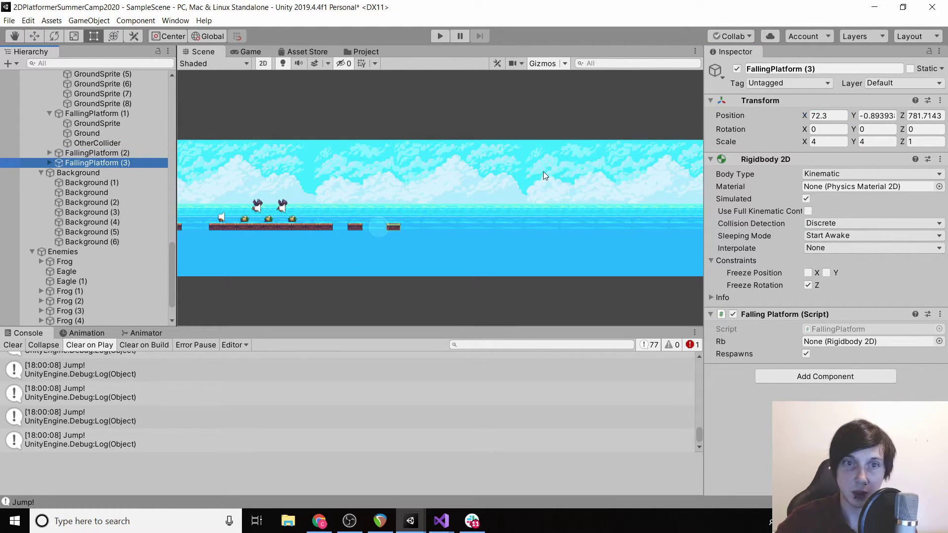
left_click_drag(804, 121, 815, 114)
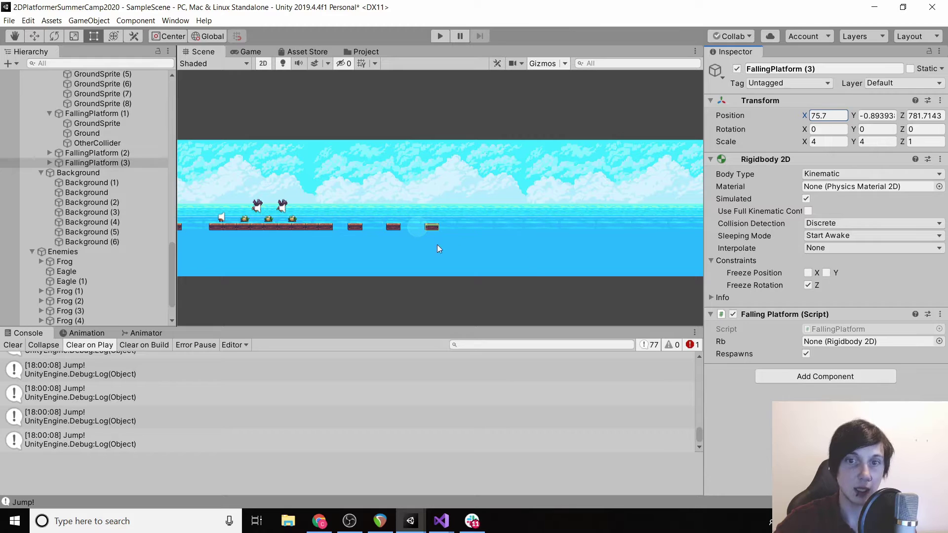
Step: Play-test the new section with the frogs, eagles and gem, running and jumping across the long platform, and stop the game
left_click(434, 37)
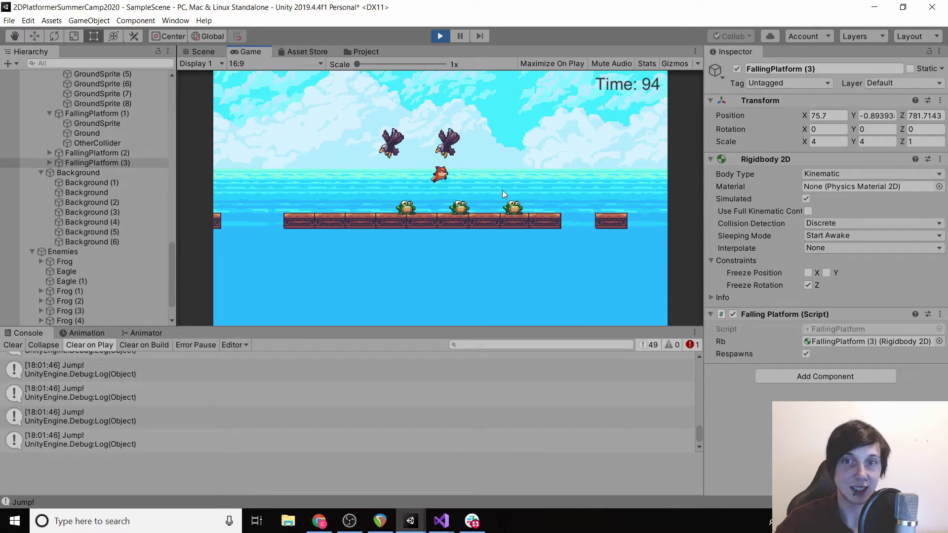
key("ctrl+p")
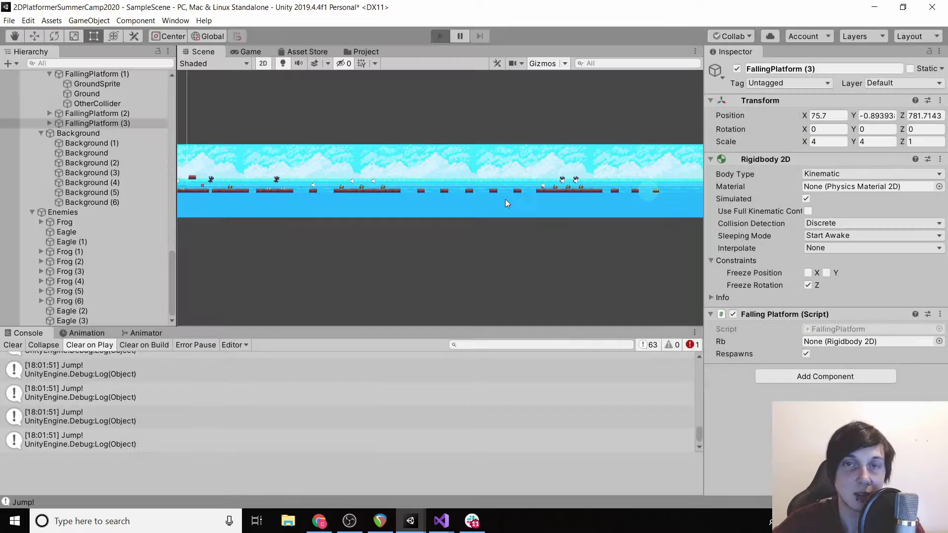
key("ctrl+p")
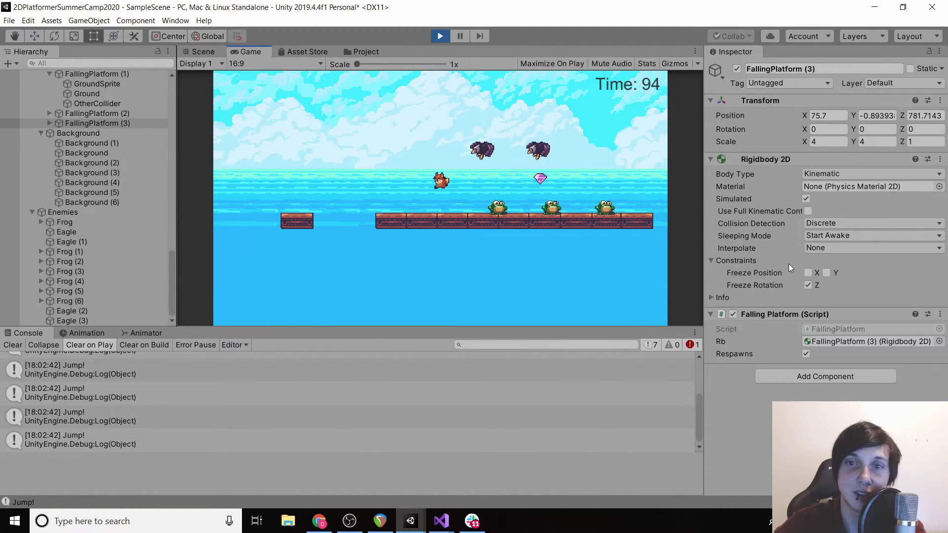
key("Left")
key("Right")
key("space")
key("Right")
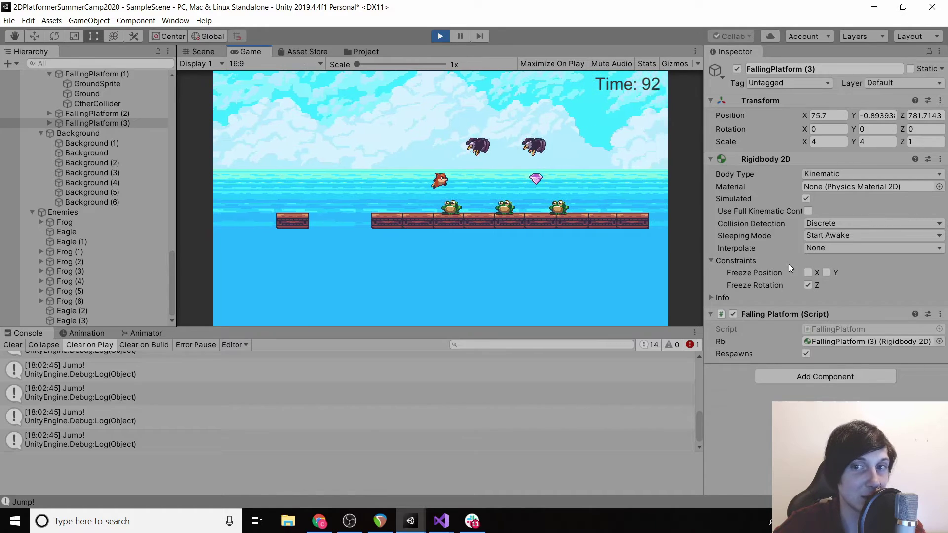
key("Right")
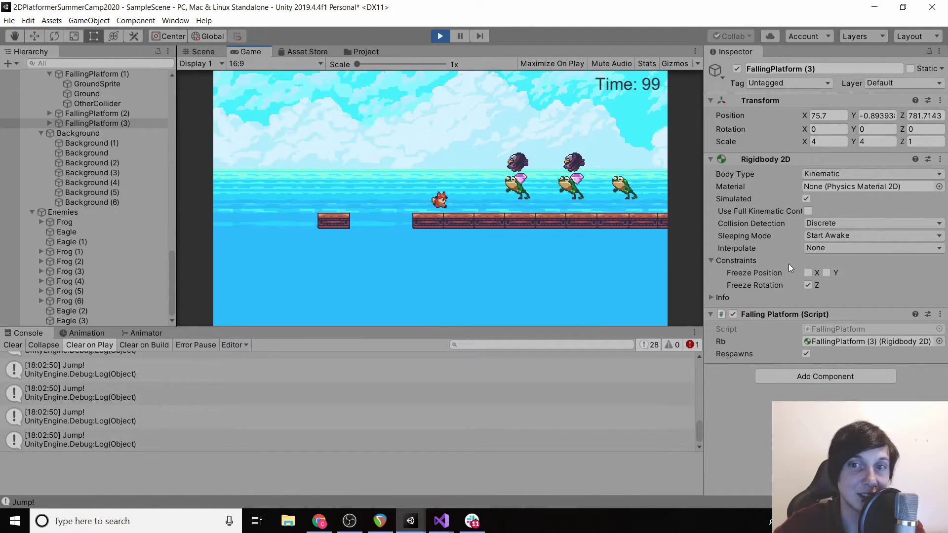
key("Right")
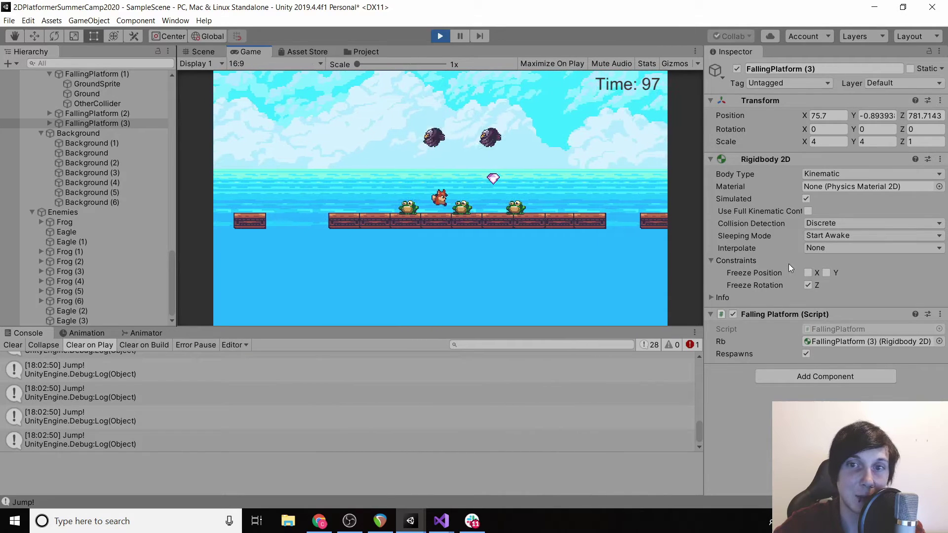
key("Right")
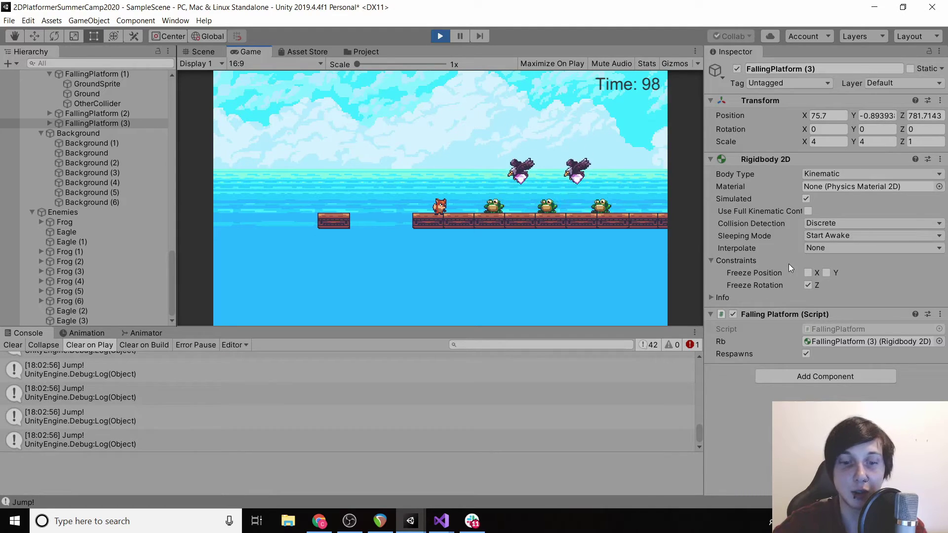
key("Right")
key("Right")
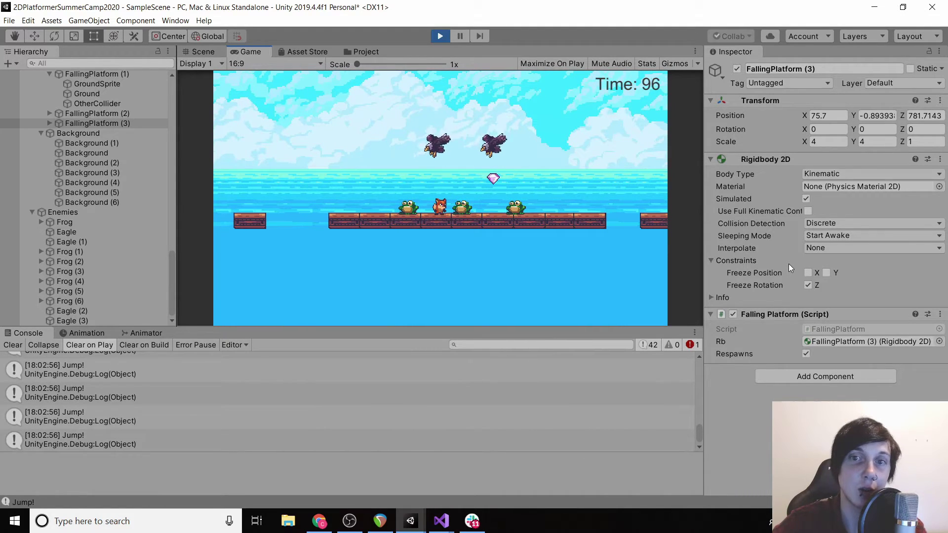
key("Right")
key("space")
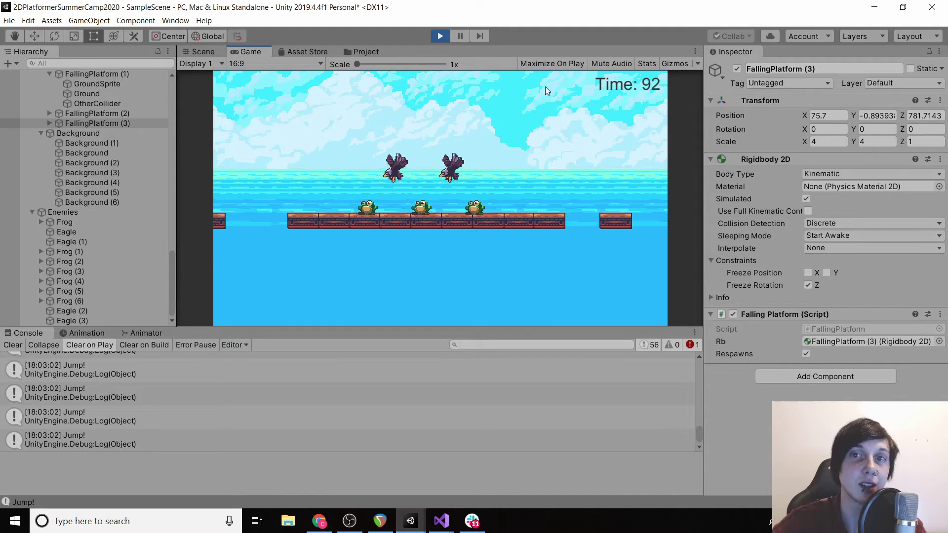
left_click(440, 36)
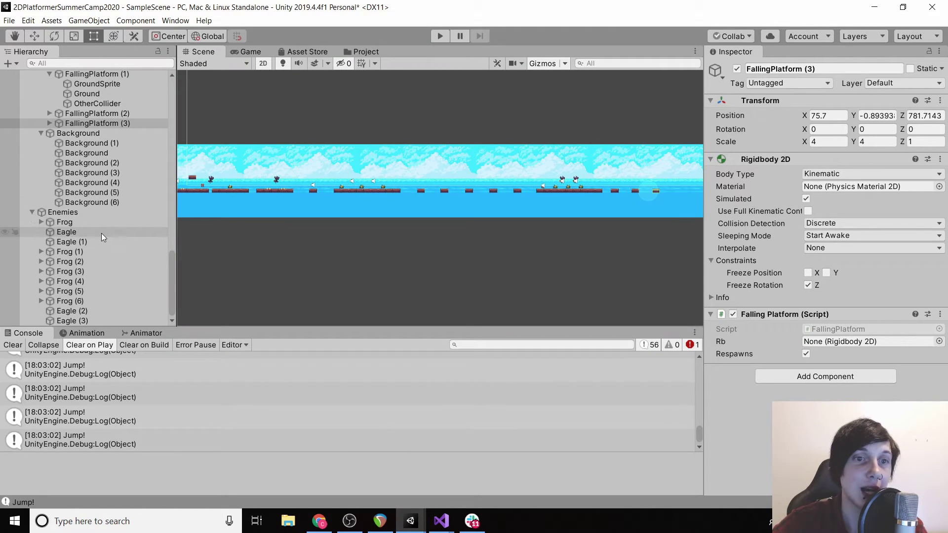
Step: Create a new folder named Prefabs in the project's root Assets folder
left_click(75, 251)
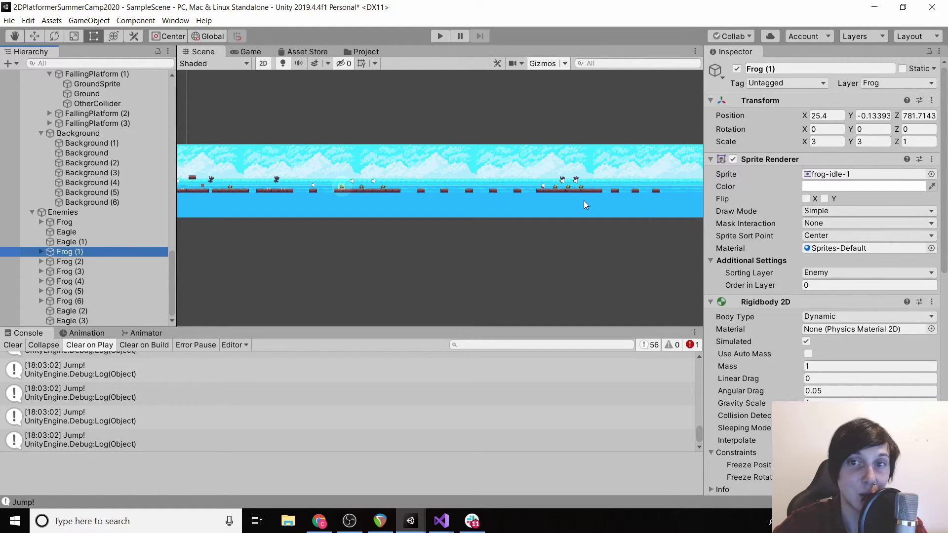
left_click(359, 52)
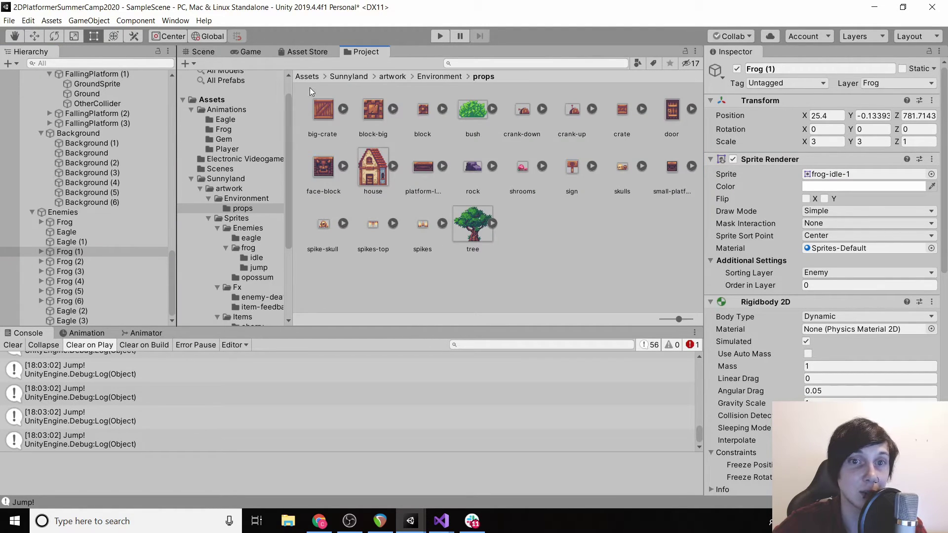
left_click(218, 102)
right_click(379, 249)
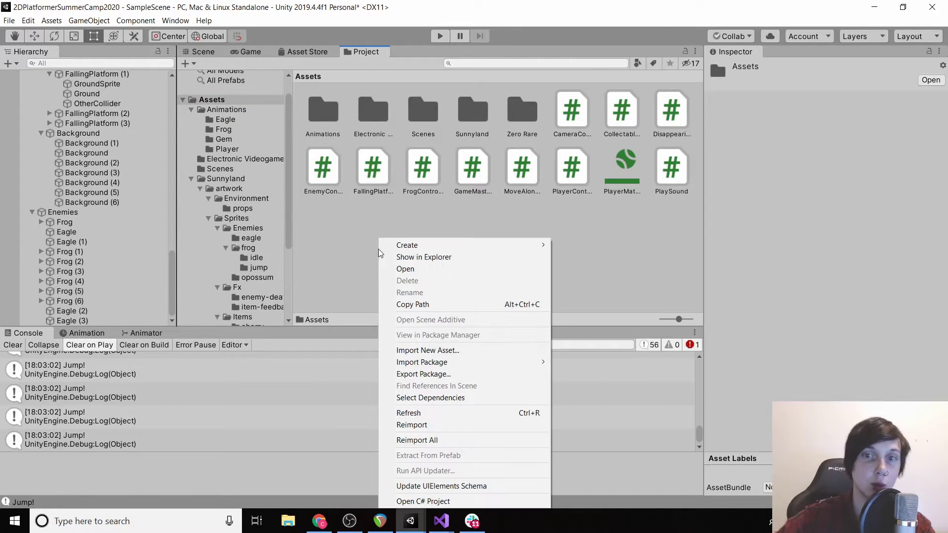
mouse_move(425, 245)
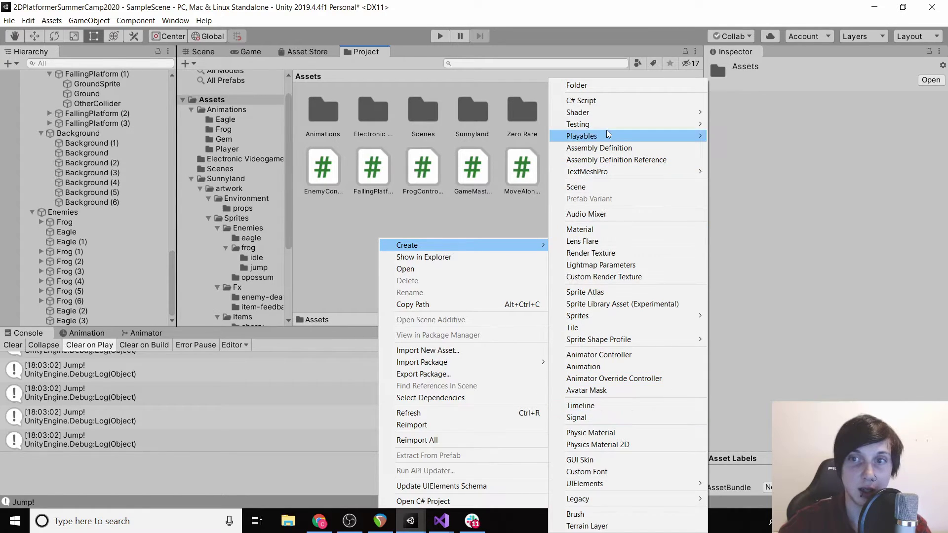
left_click(581, 85)
type("P")
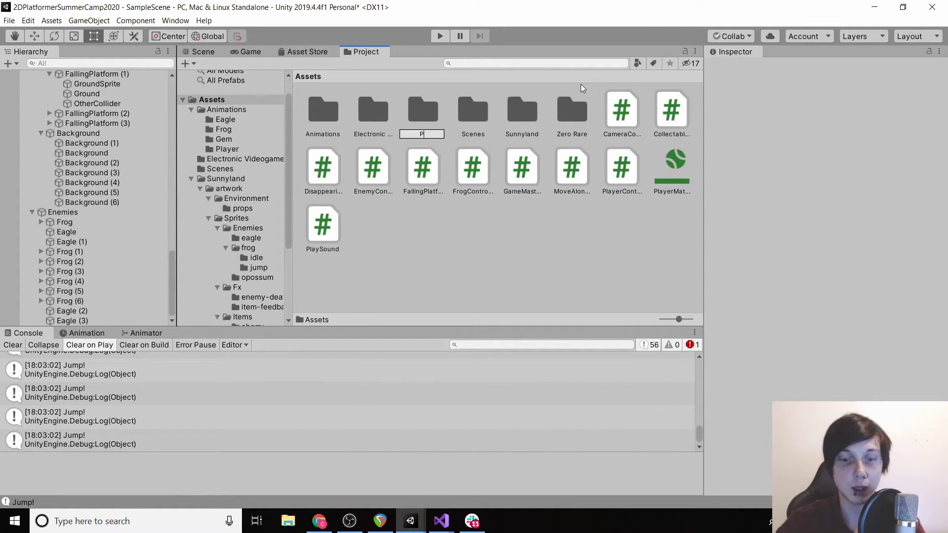
type("refabs")
key("Return")
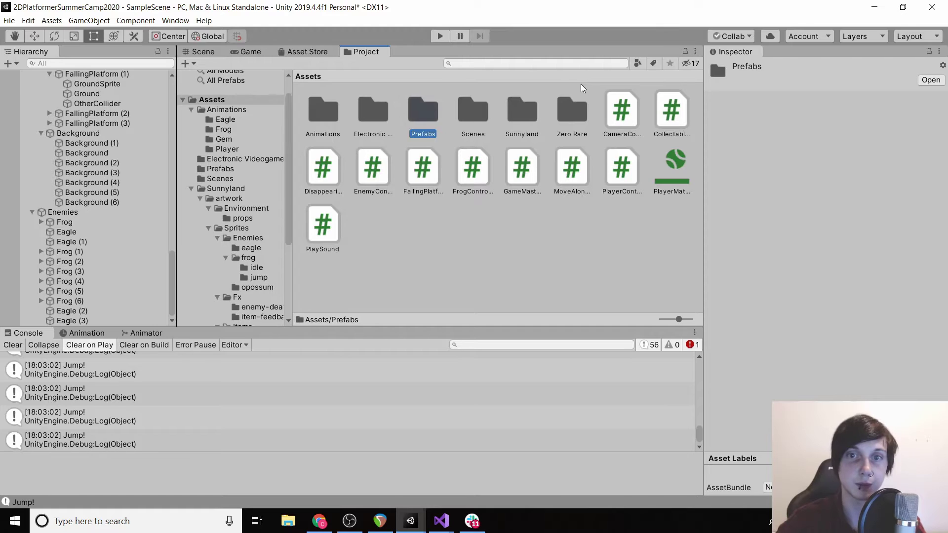
Step: Turn the original Frog and Eagle enemies into prefabs stored in the Prefabs folder
double_click(420, 106)
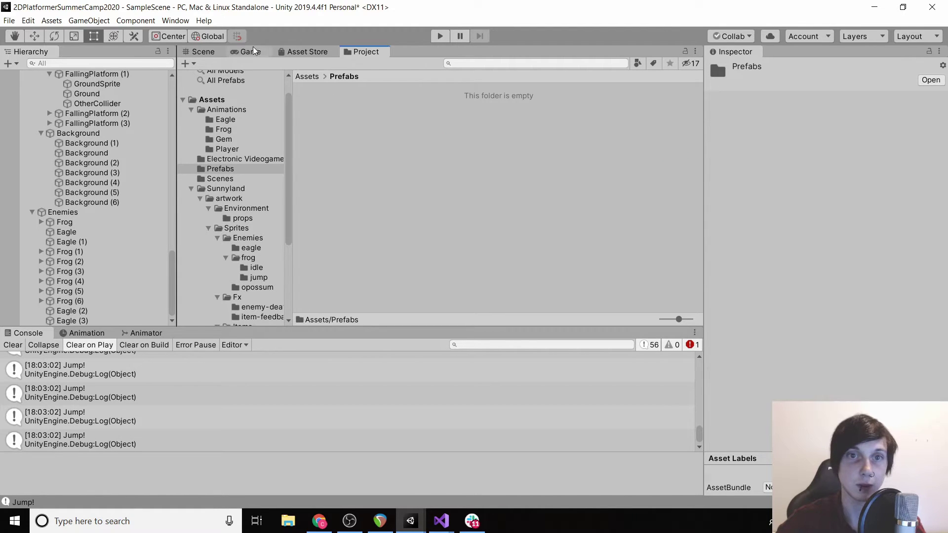
left_click_drag(64, 262, 442, 177)
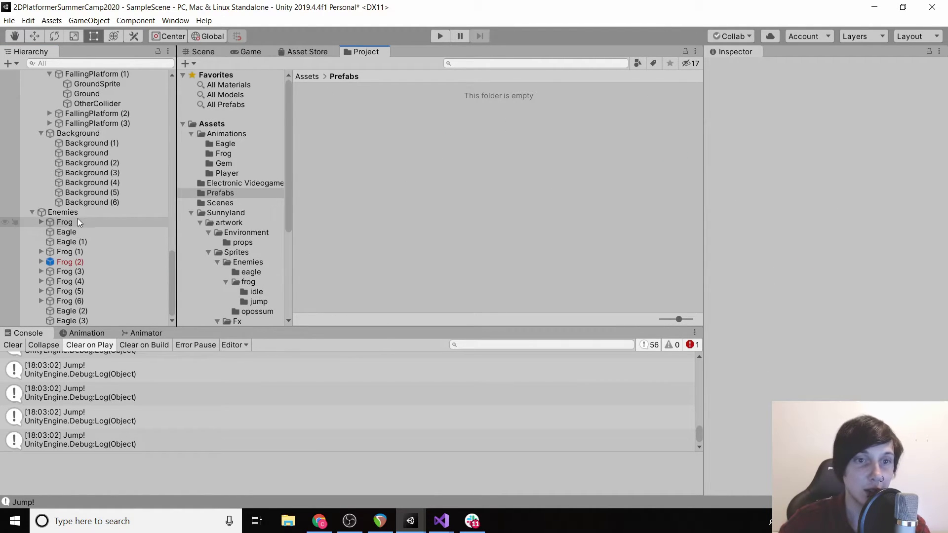
left_click_drag(68, 222, 394, 150)
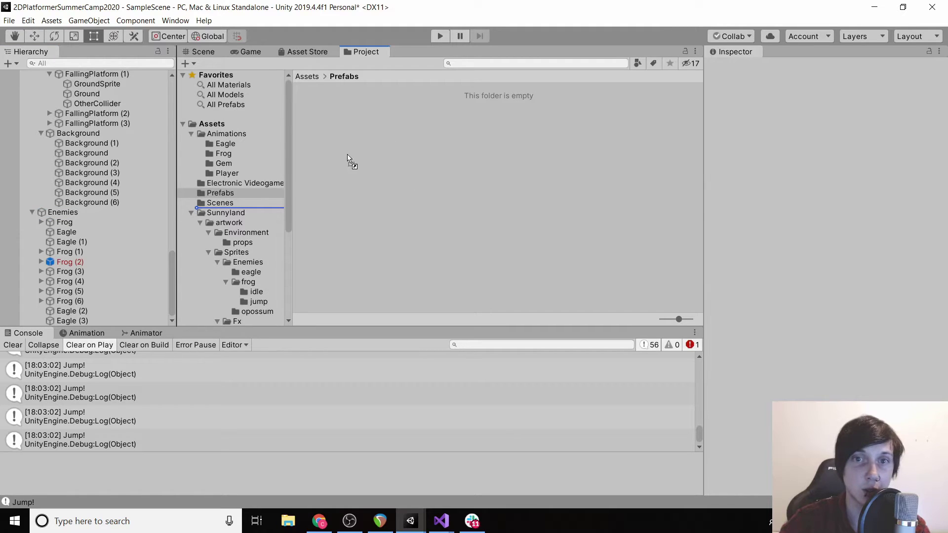
left_click_drag(328, 136, 328, 135)
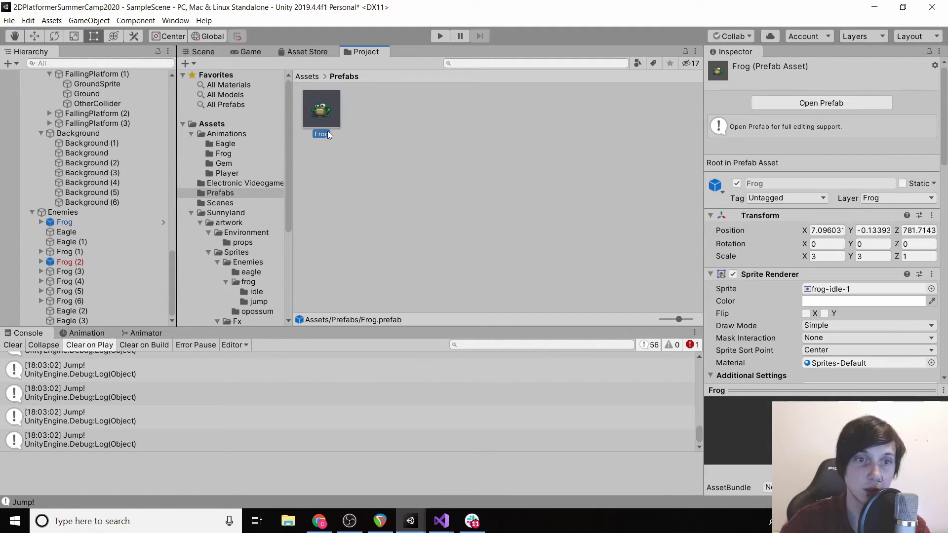
left_click_drag(67, 232, 413, 166)
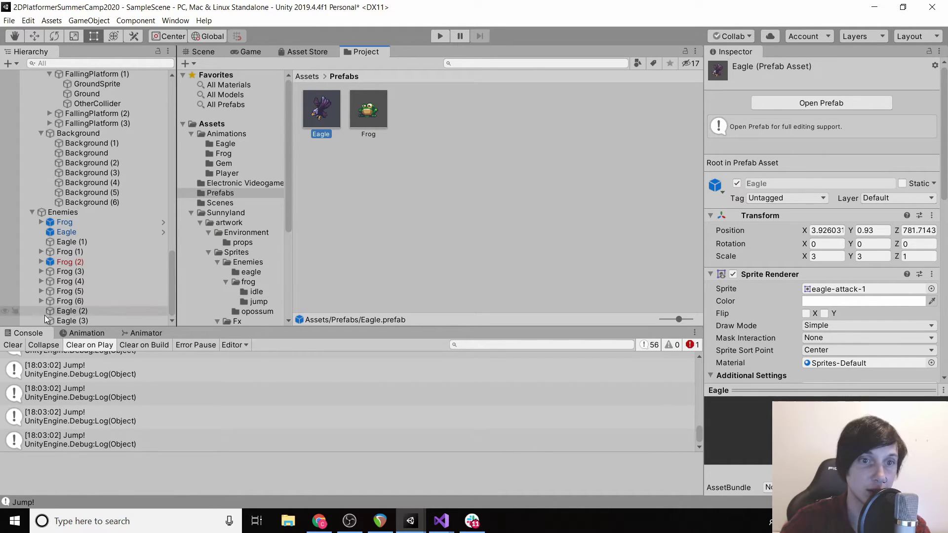
Step: Delete all the non-prefab enemy copies, from Eagle (1) through Eagle (3) including Frog (1) to Frog (6)
scroll(120, 156, "up", 5)
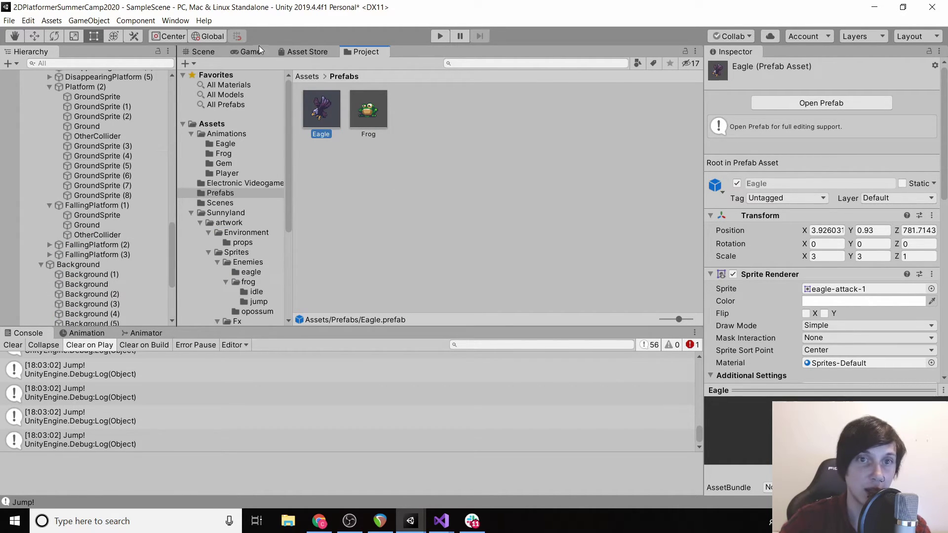
left_click(250, 52)
scroll(128, 259, "down", 5)
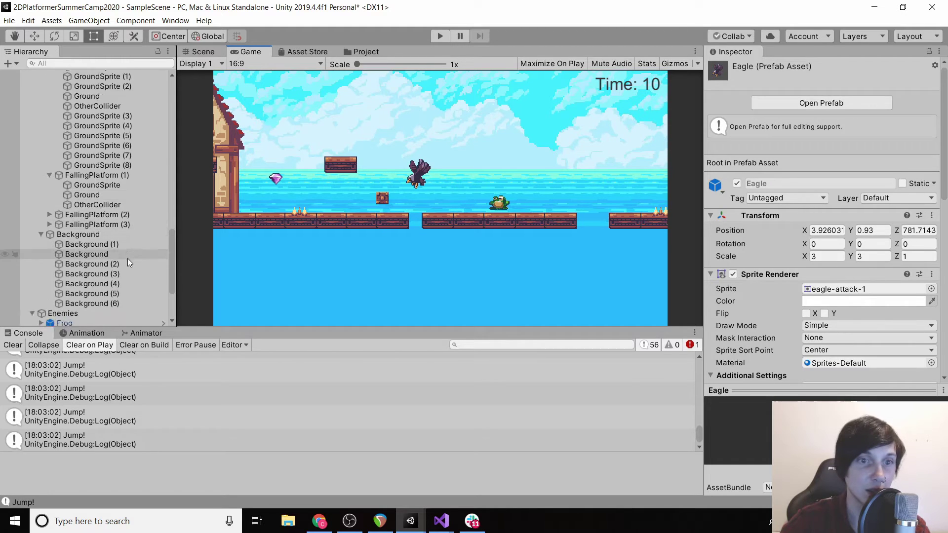
left_click(75, 248)
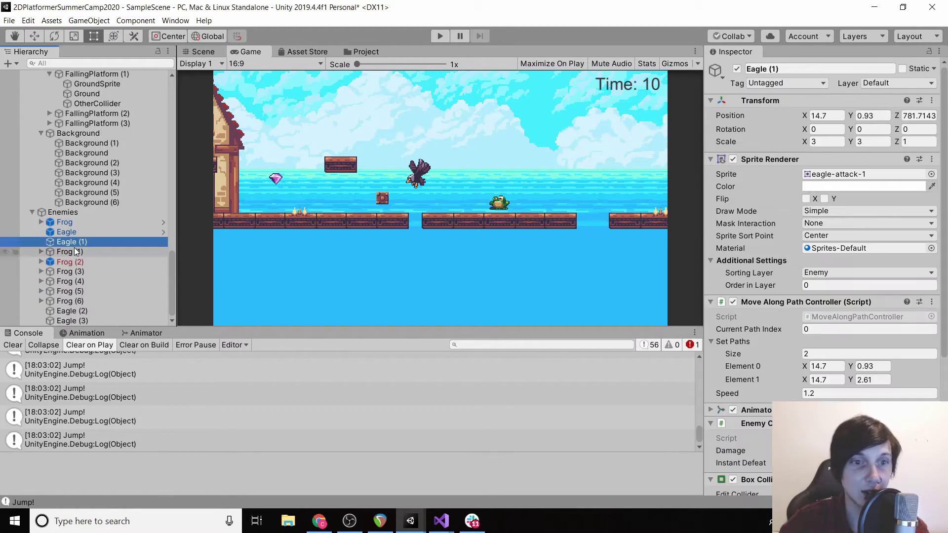
left_click(69, 320, "shift")
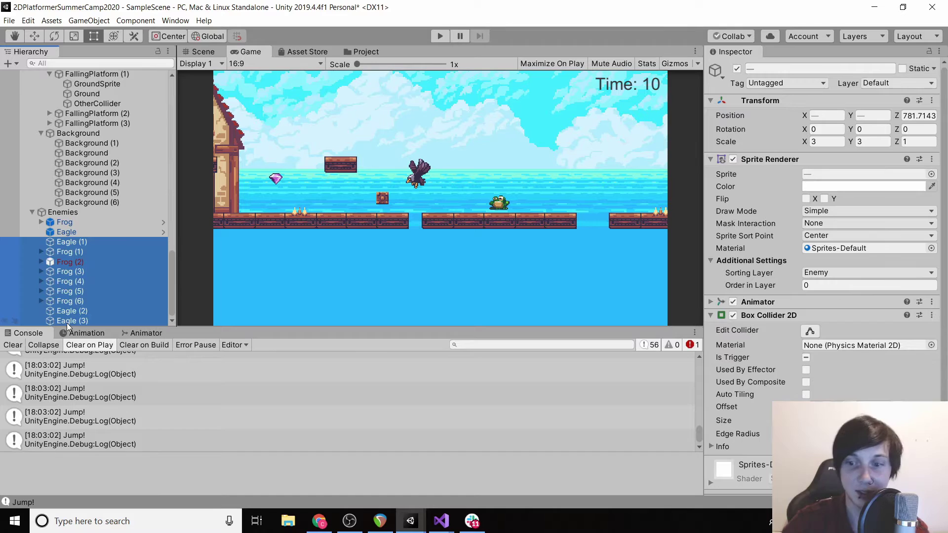
key("Delete")
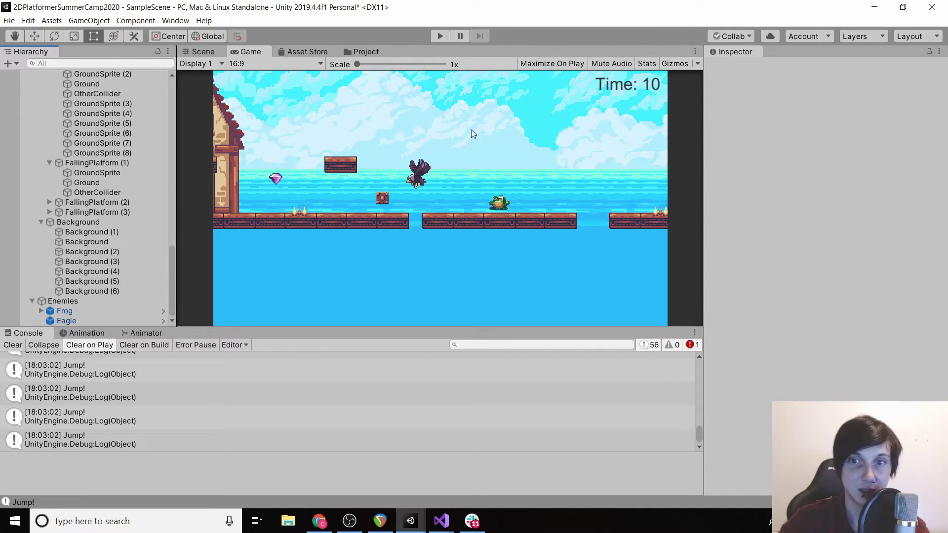
Step: Duplicate the Eagle prefab instance and move the copy to X 14.68, above the platform with the two sets of spikes
left_click(196, 52)
scroll(324, 217, "up", 5)
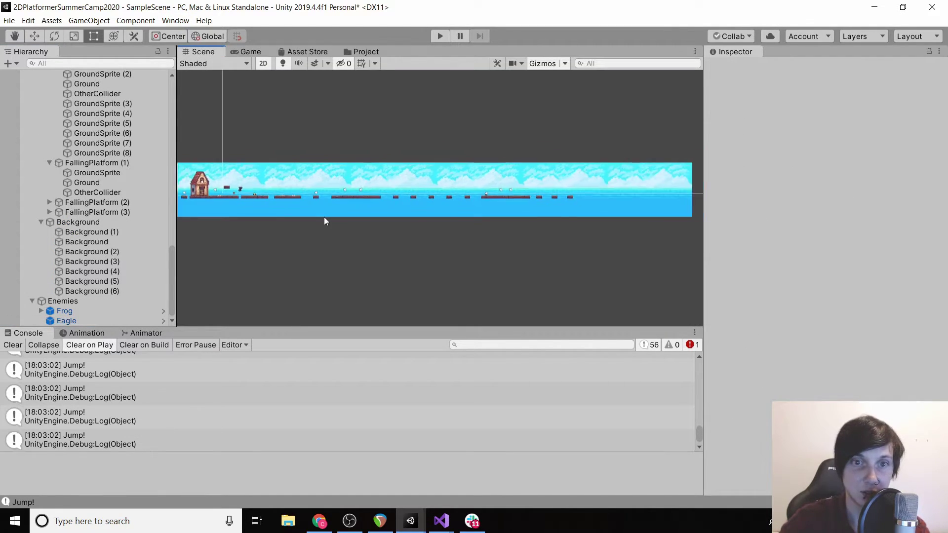
middle_click_drag(324, 217, 498, 223)
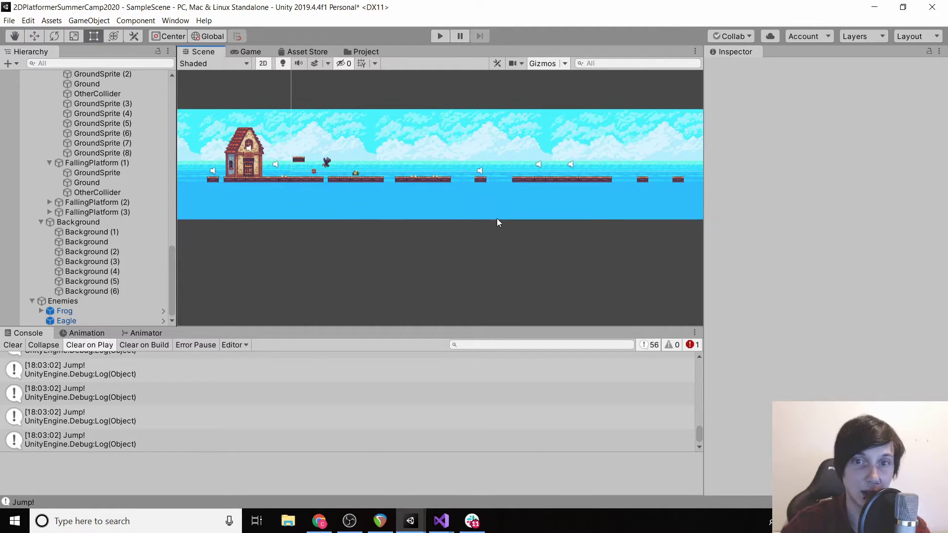
scroll(422, 188, "up", 3)
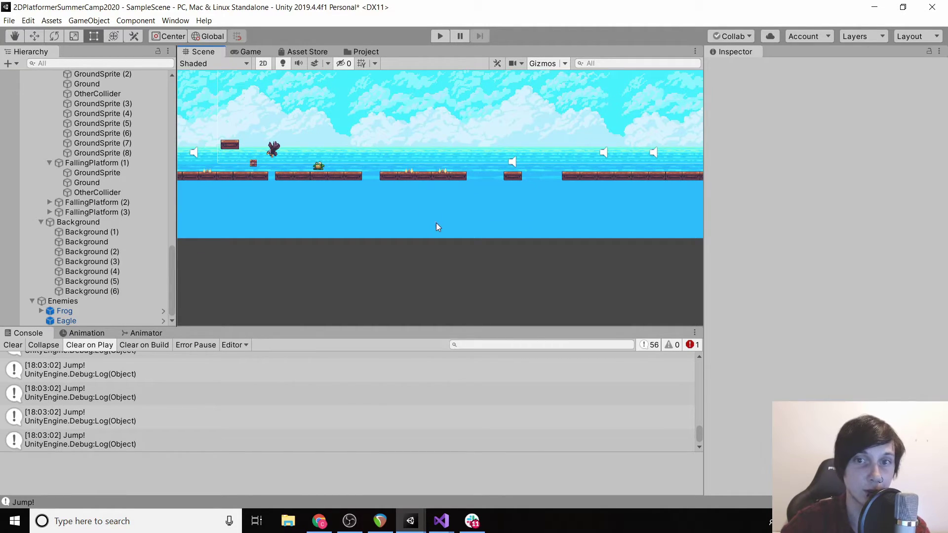
left_click(84, 321)
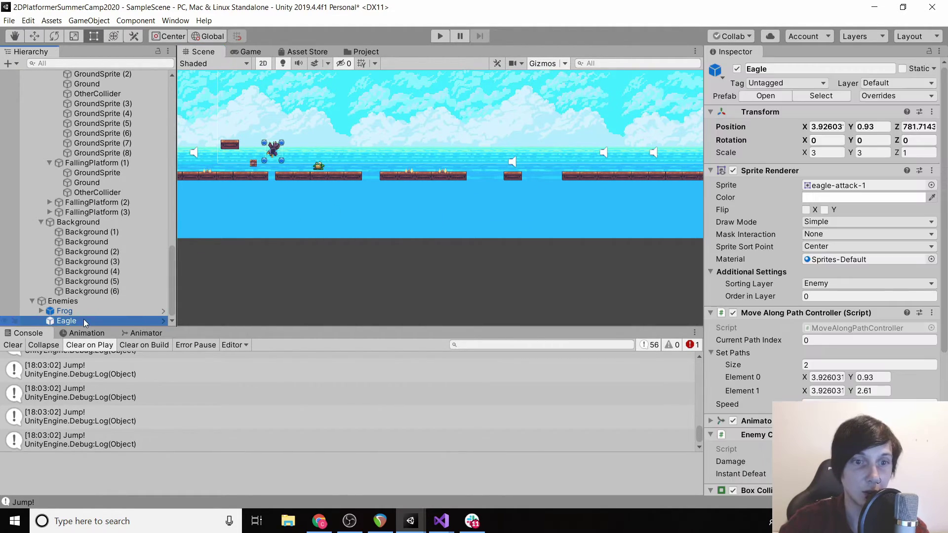
key("ctrl+d")
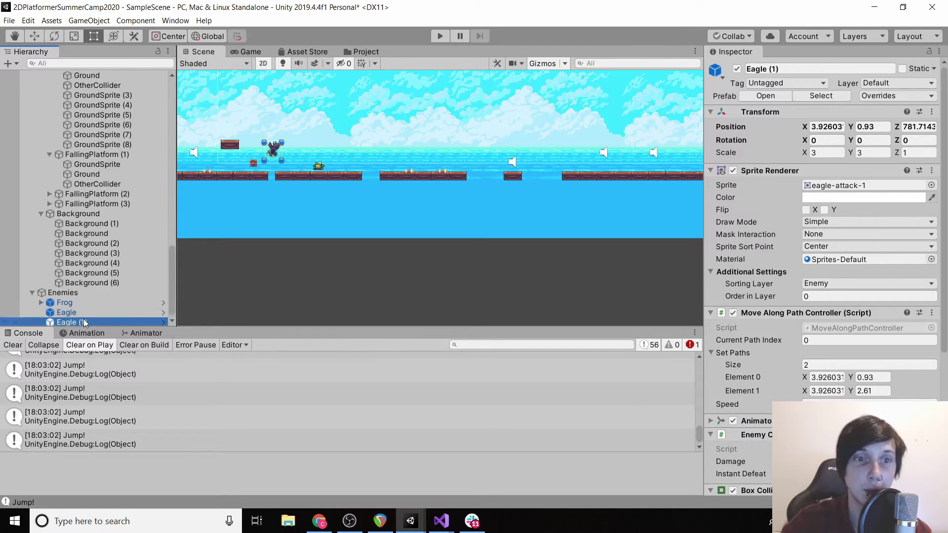
left_click_drag(809, 131, 91, 120)
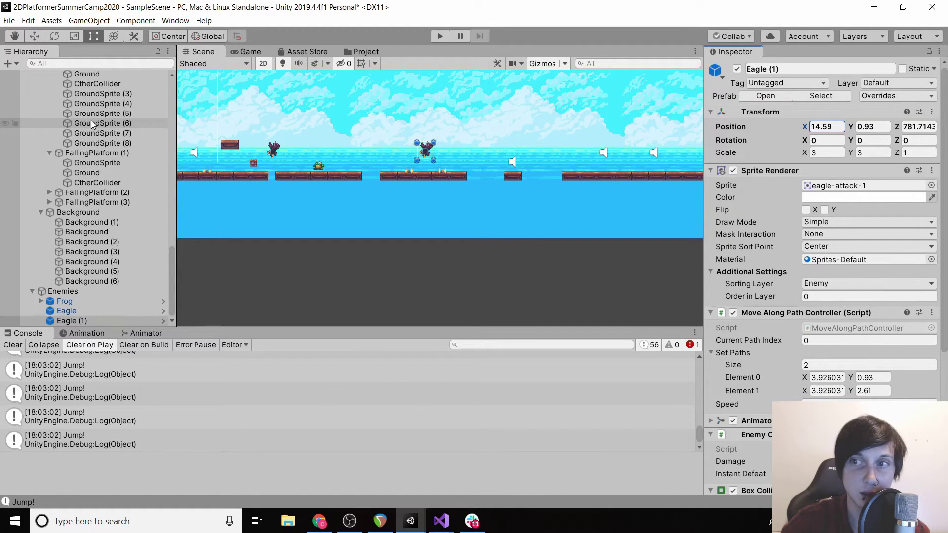
left_click_drag(92, 120, 93, 120)
scroll(405, 169, "up", 3)
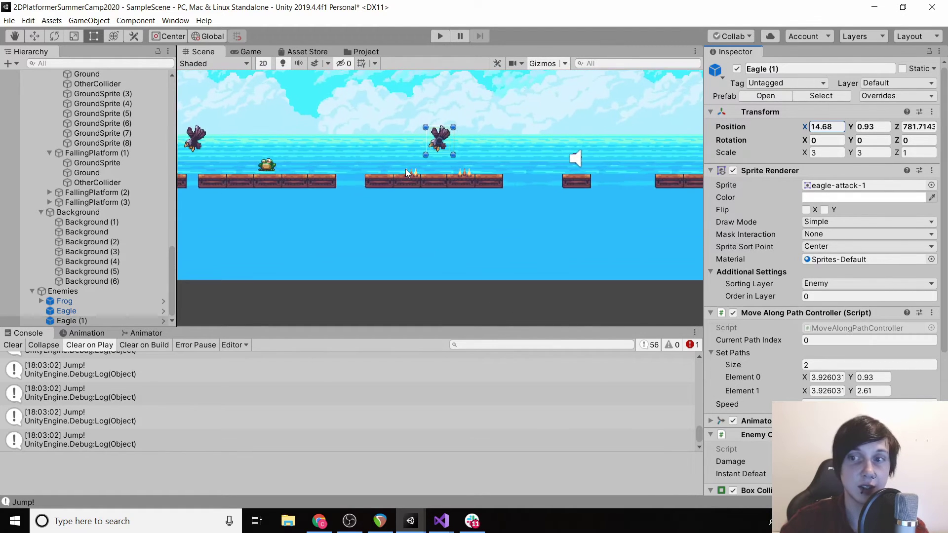
scroll(405, 169, "up", 2)
scroll(767, 272, "down", 4)
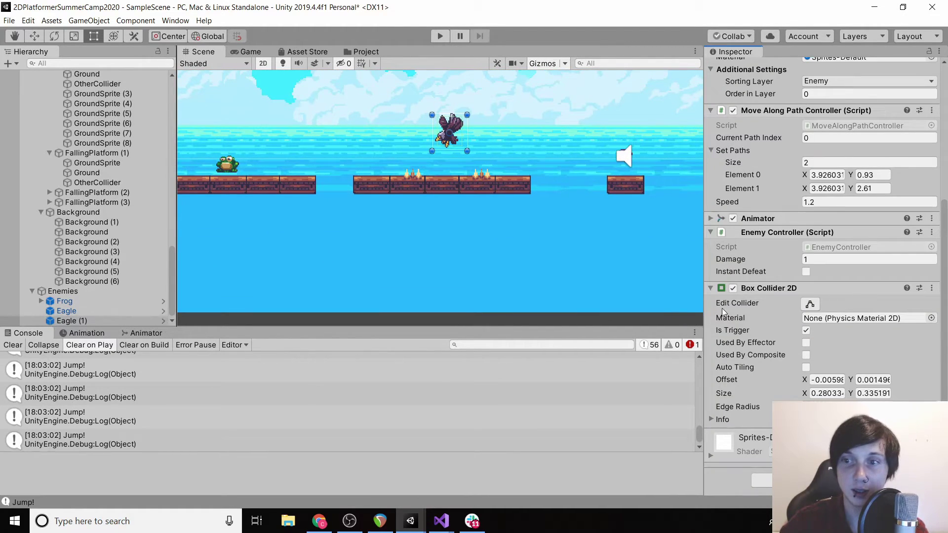
left_click(814, 307)
scroll(450, 130, "up", 5)
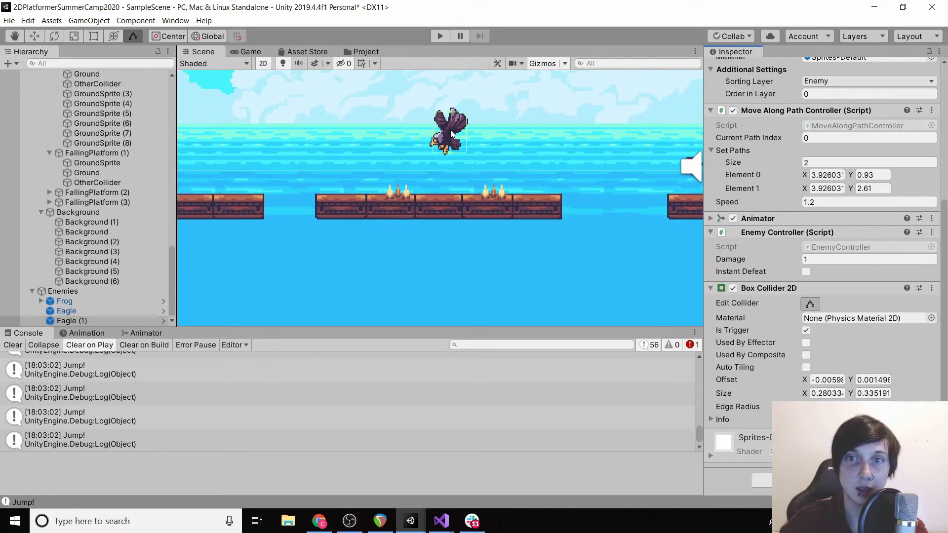
scroll(451, 130, "up", 1)
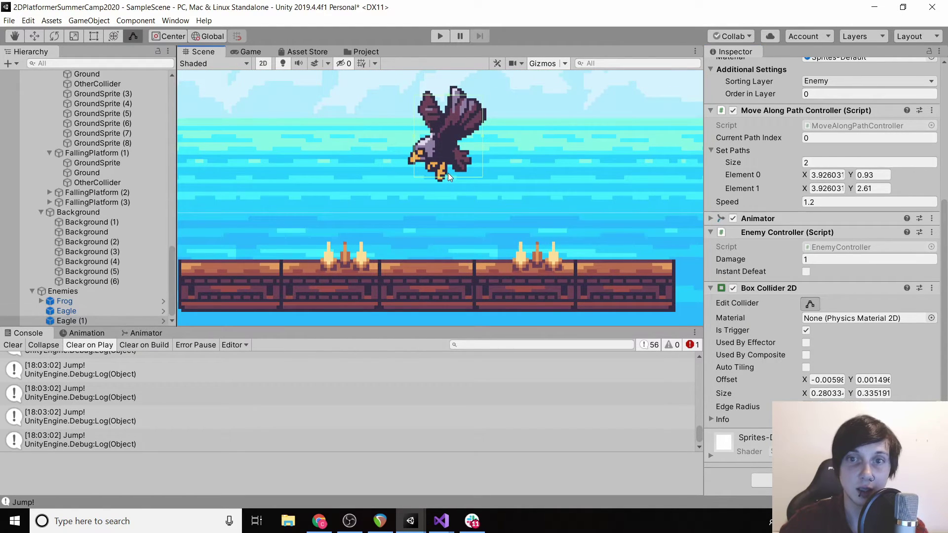
left_click(448, 169)
left_click(449, 171)
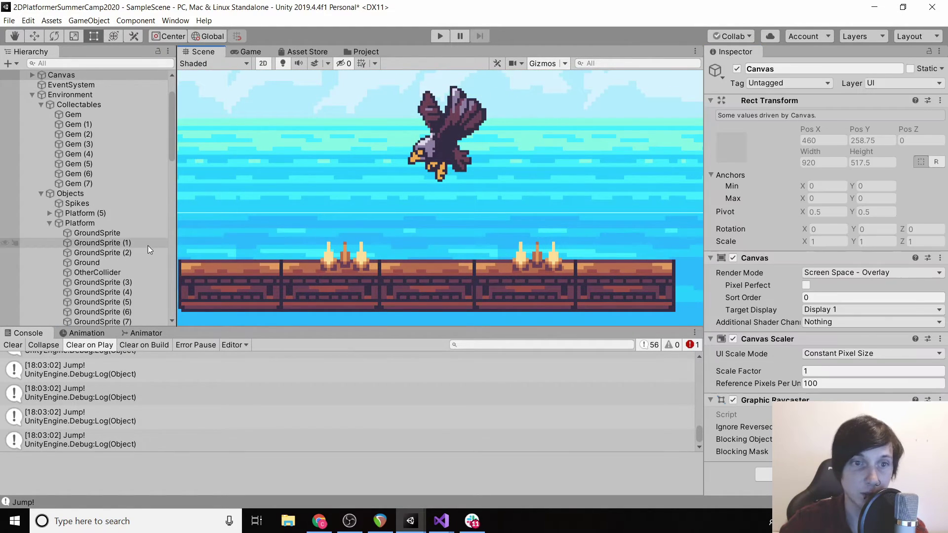
scroll(95, 280, "down", 6)
left_click(101, 321)
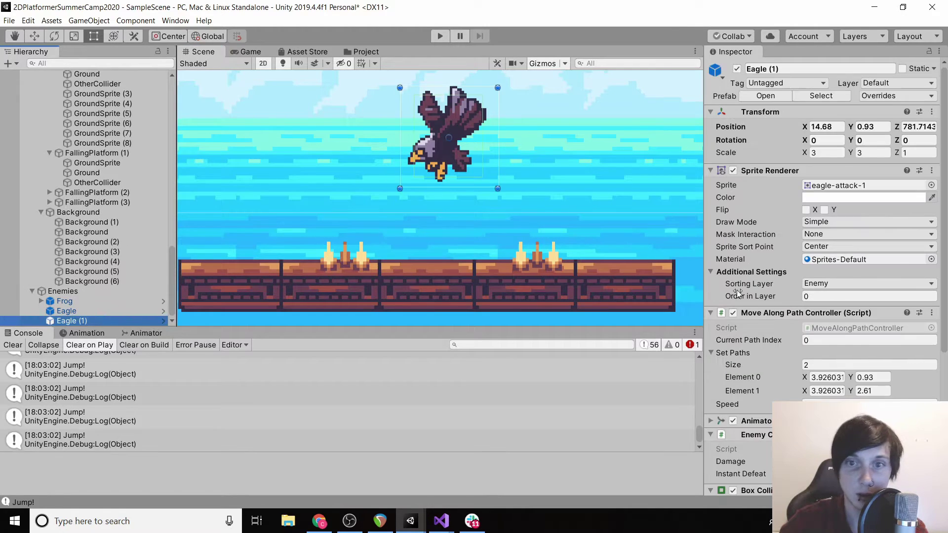
scroll(777, 310, "down", 5)
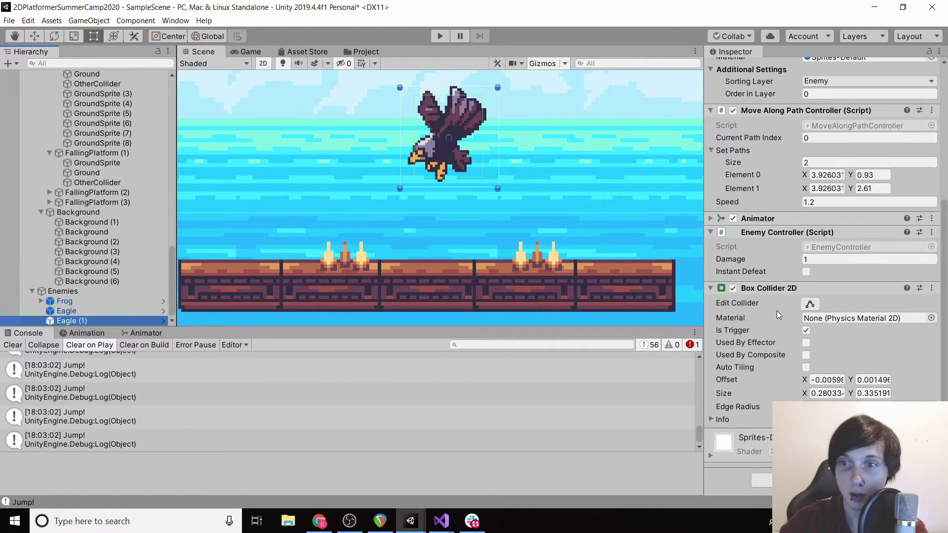
left_click(810, 304)
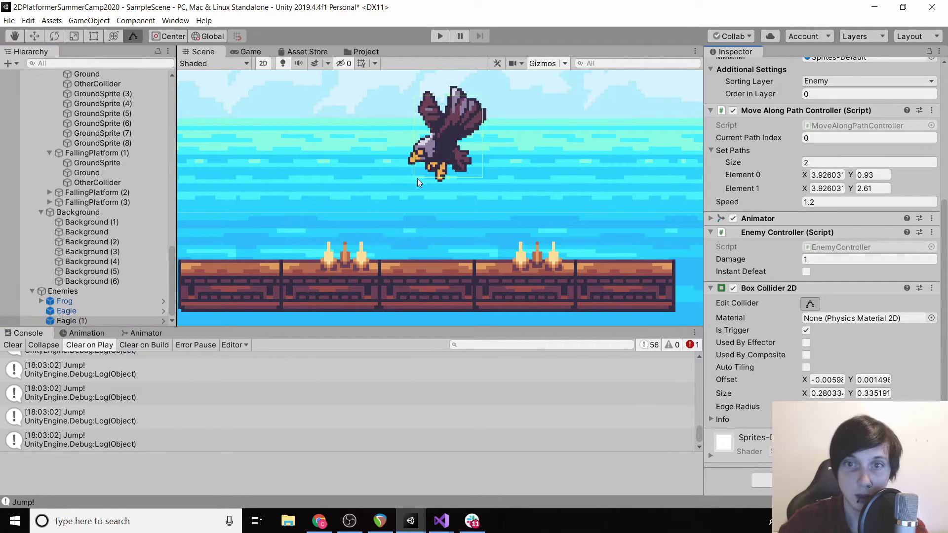
left_click(448, 165)
scroll(448, 165, "up", 3)
scroll(448, 165, "up", 5)
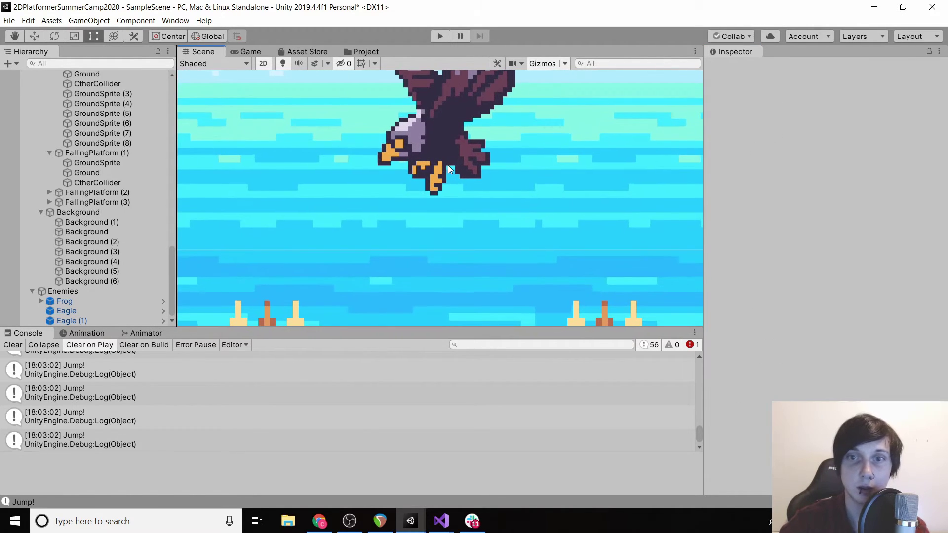
middle_click_drag(448, 165, 440, 238)
left_click(441, 238)
left_click(440, 238)
left_click(441, 238)
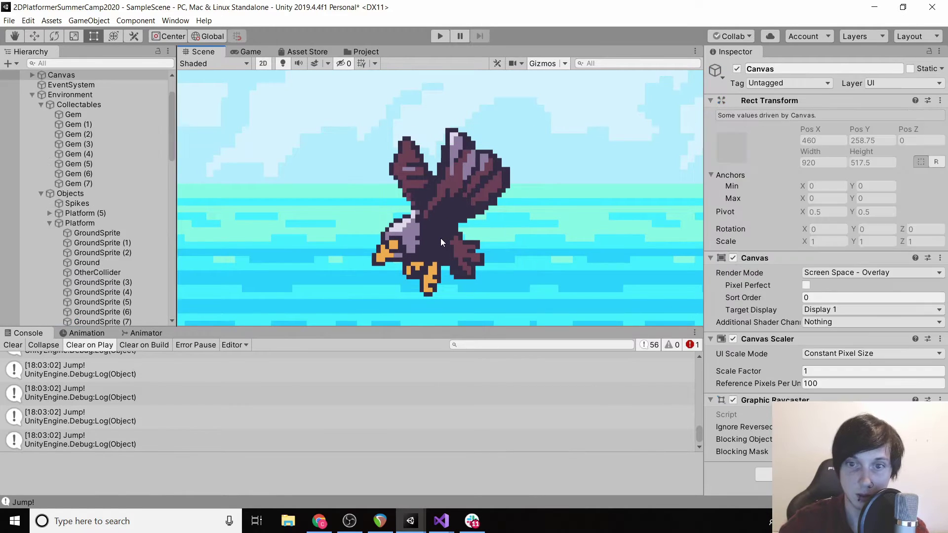
Step: Shrink the duplicated eagle's Box Collider 2D on all four sides to about 0.23 by 0.29, fitting its body more tightly
scroll(750, 365, "down", 5)
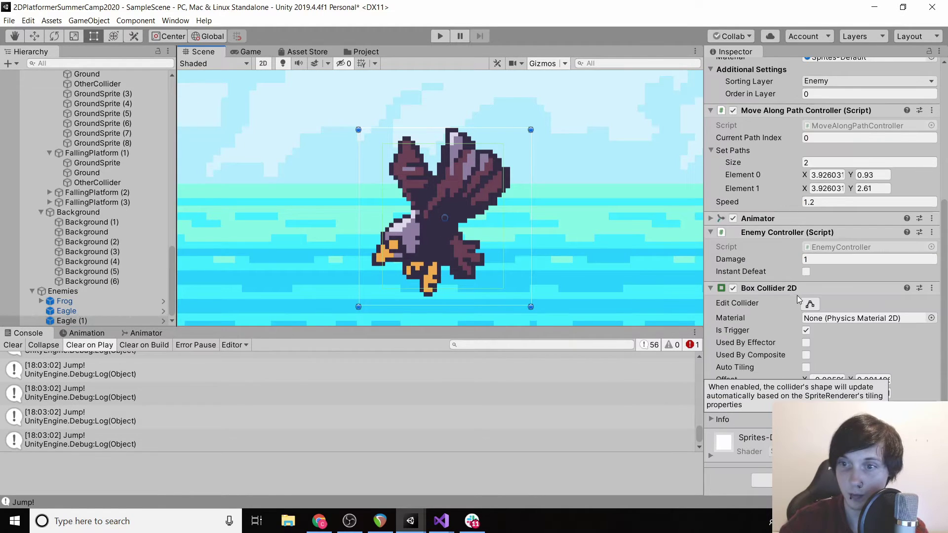
left_click(810, 303)
mouse_move(443, 289)
left_mouse_down()
mouse_move(443, 271)
mouse_move(442, 280)
left_mouse_up()
left_click_drag(505, 209, 490, 218)
left_click_drag(440, 143, 441, 153)
left_click_drag(381, 215, 387, 214)
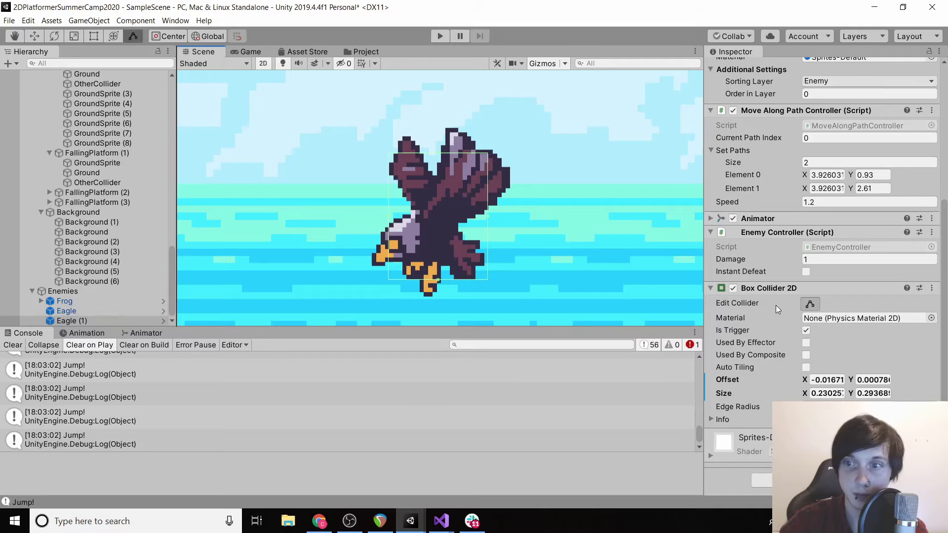
Step: Apply the duplicated eagle's modified Box Collider 2D to the Eagle prefab
right_click(828, 286)
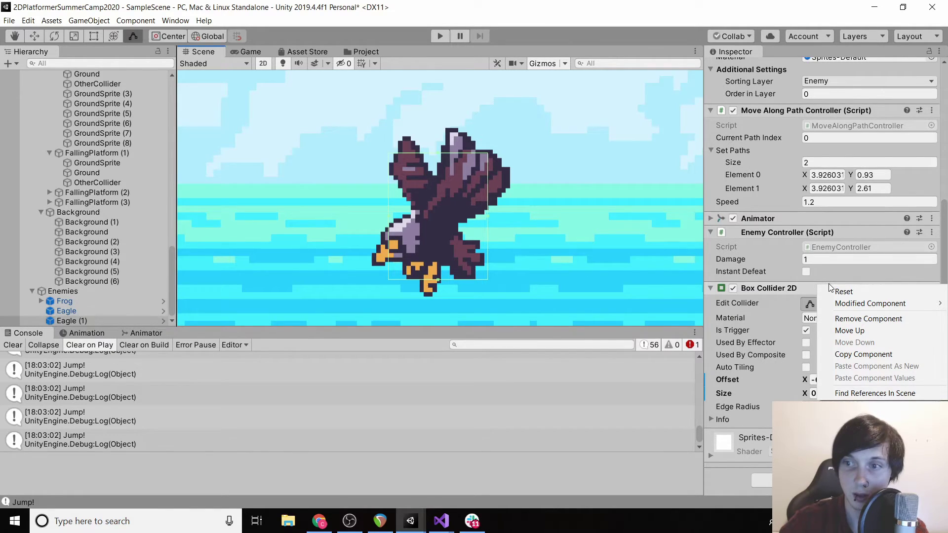
mouse_move(843, 303)
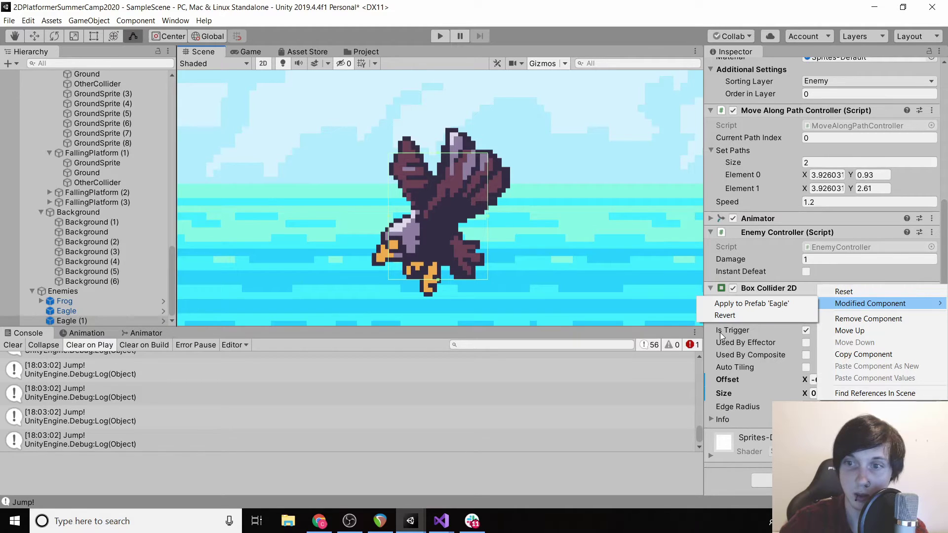
left_click(639, 280)
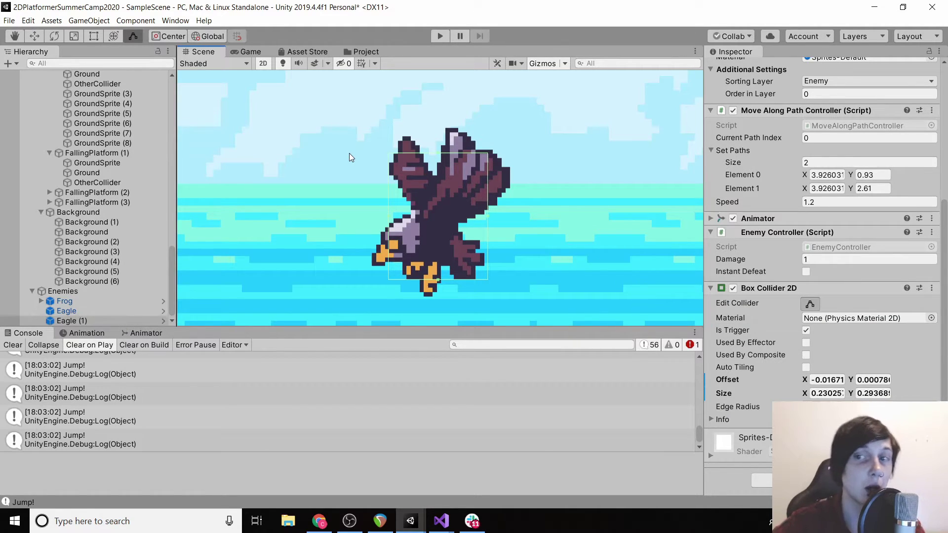
scroll(315, 194, "down", 10)
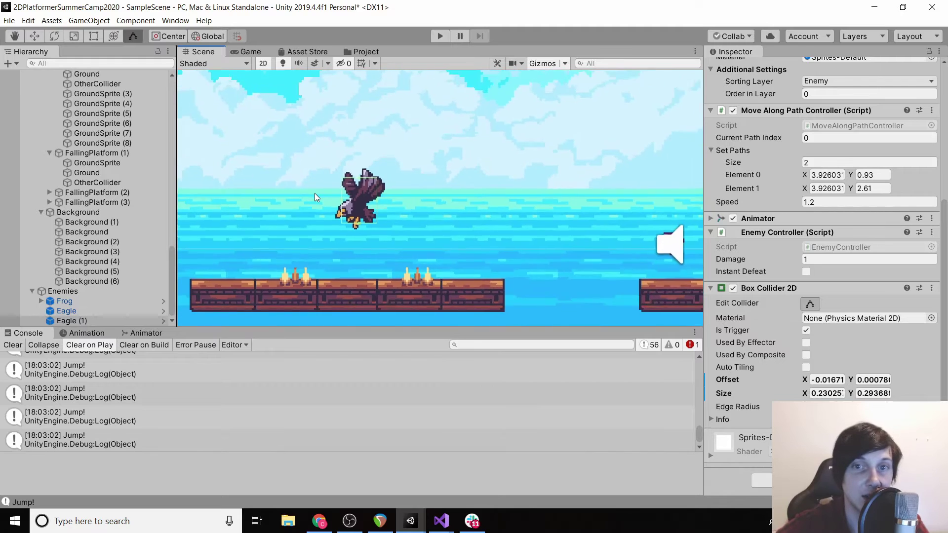
middle_click_drag(315, 193, 394, 188)
scroll(419, 183, "up", 4)
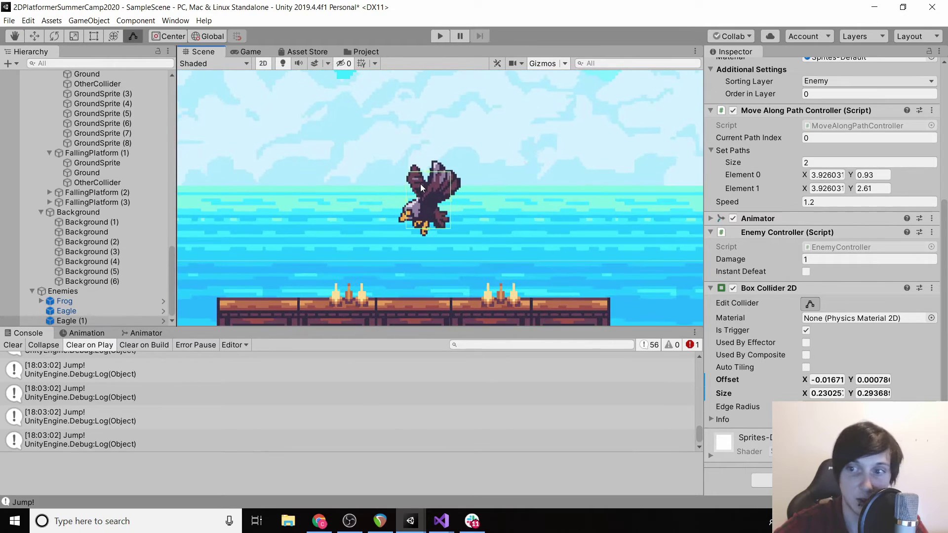
right_click(766, 291)
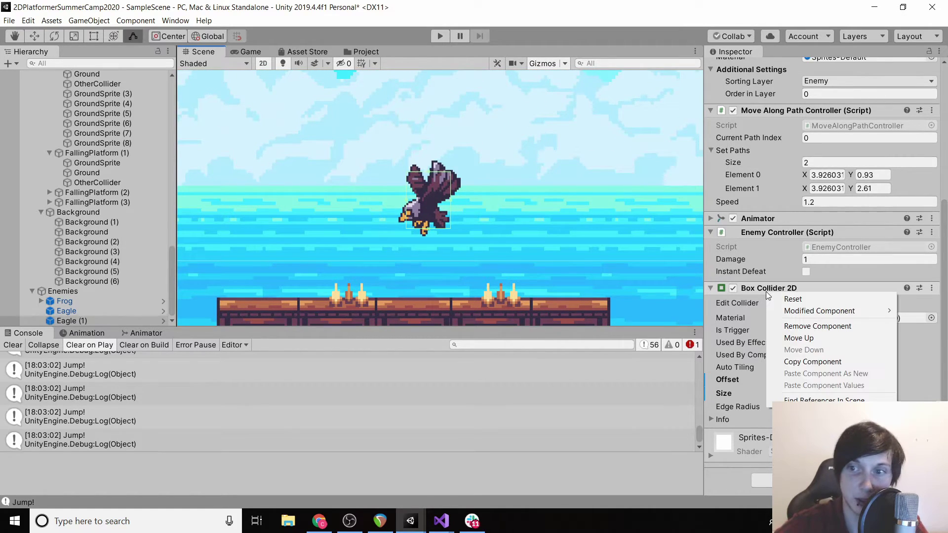
mouse_move(795, 316)
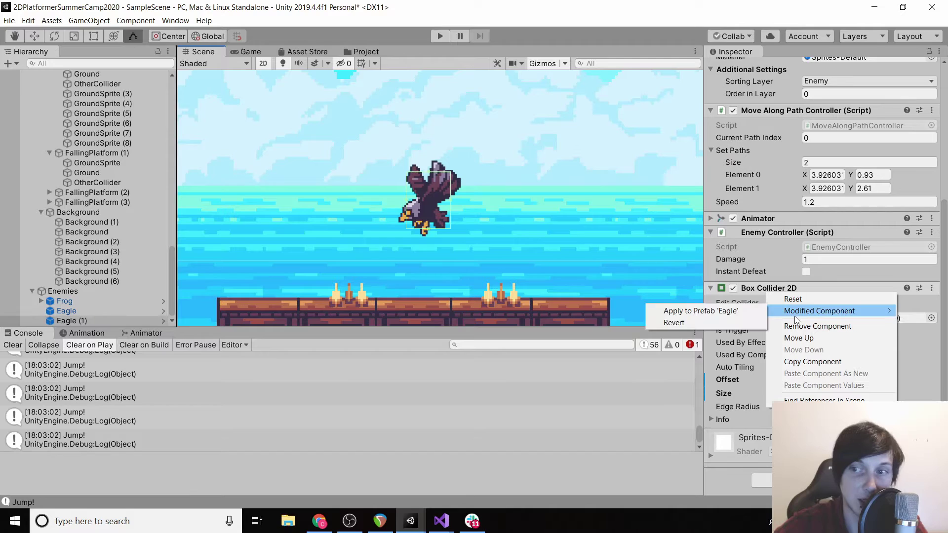
left_click(691, 310)
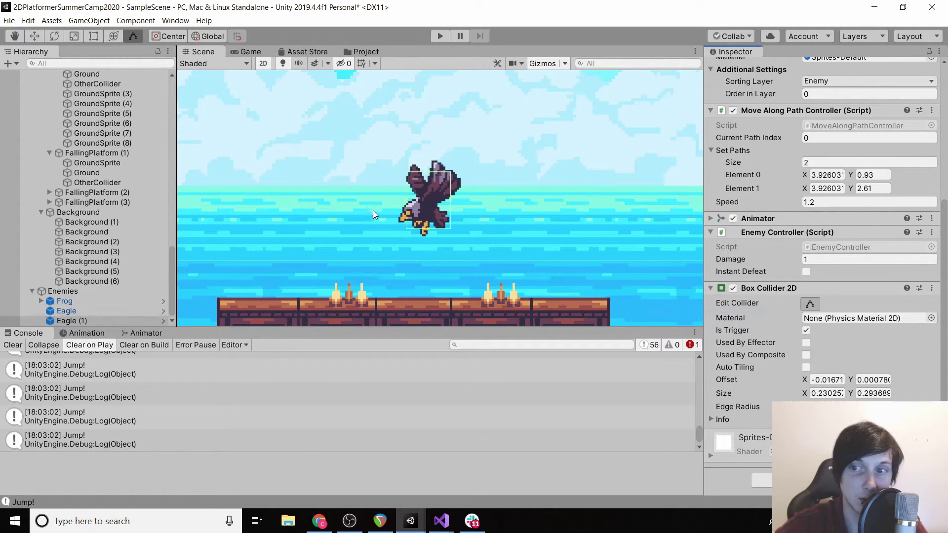
Step: Check the Box Collider 2D outline on the original Eagle against the updated prefab
middle_click_drag(374, 225, 43, 217)
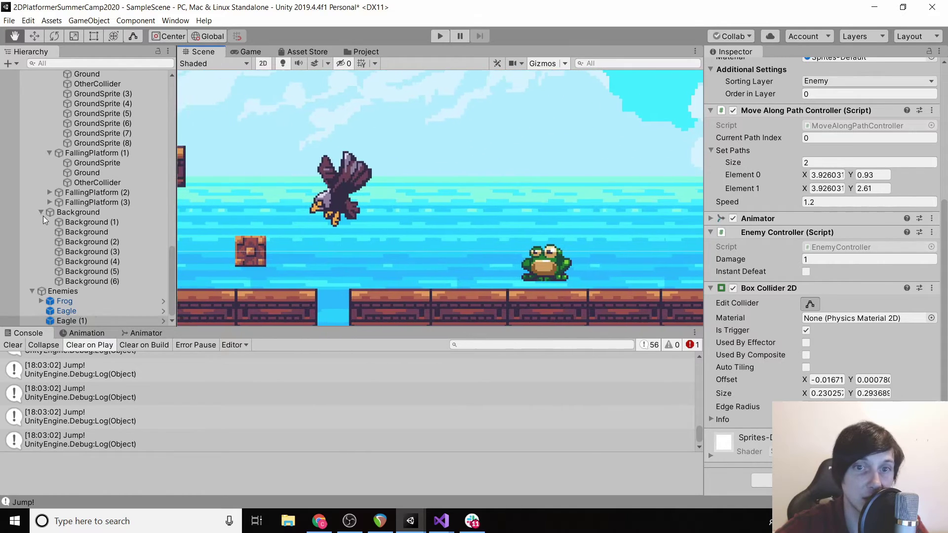
left_click(94, 309)
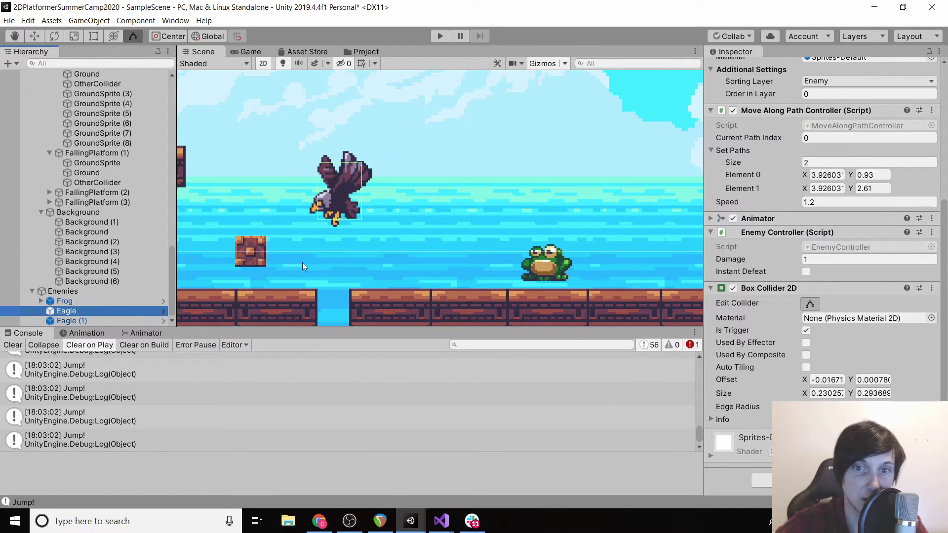
left_click(814, 306)
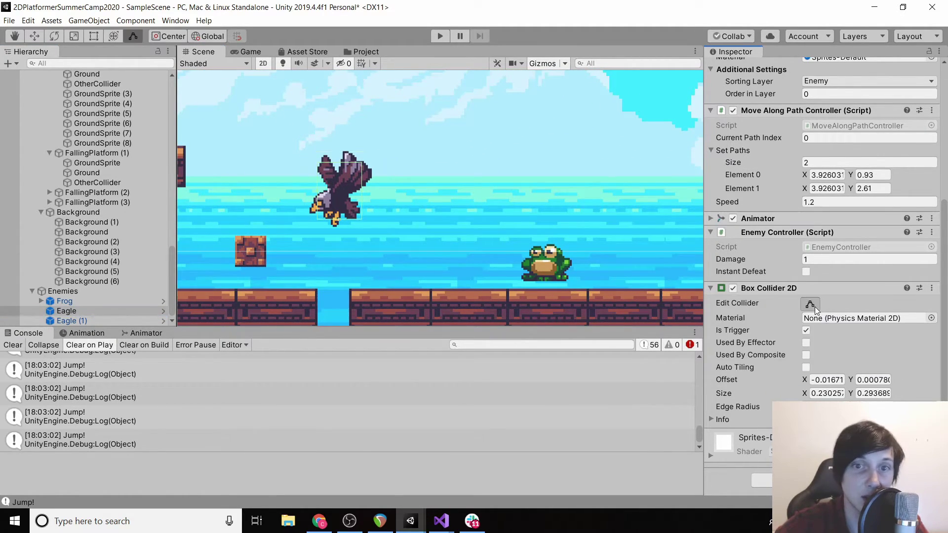
left_click(815, 306)
left_click(578, 220)
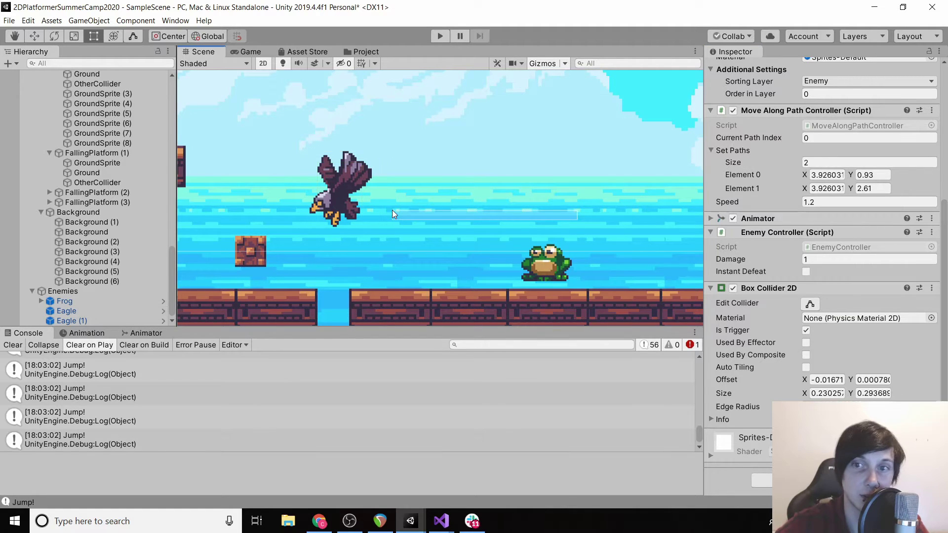
Step: Set the X of both path points, Element 0 and Element 1, to 14.68 for the eagle above the spikes
scroll(417, 206, "down", 3)
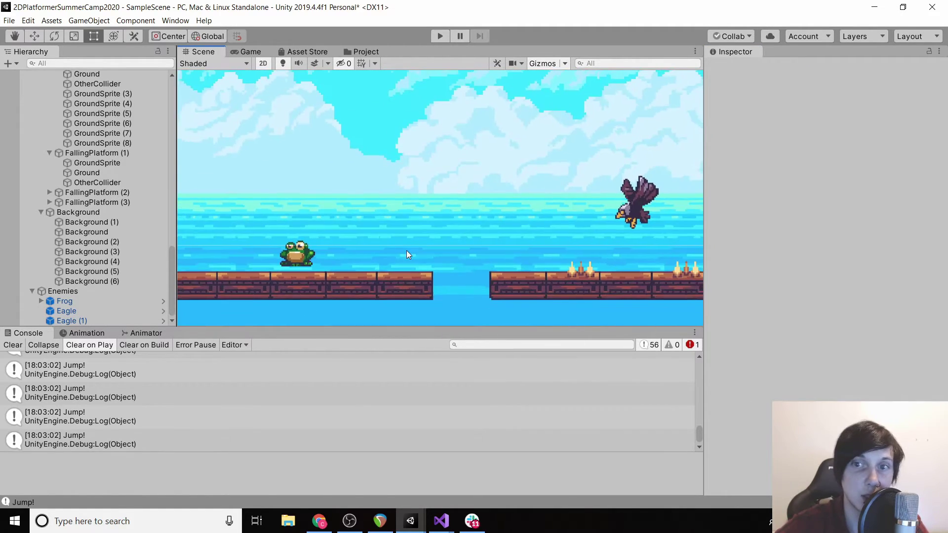
scroll(407, 252, "down", 2)
middle_click_drag(408, 250, 375, 254)
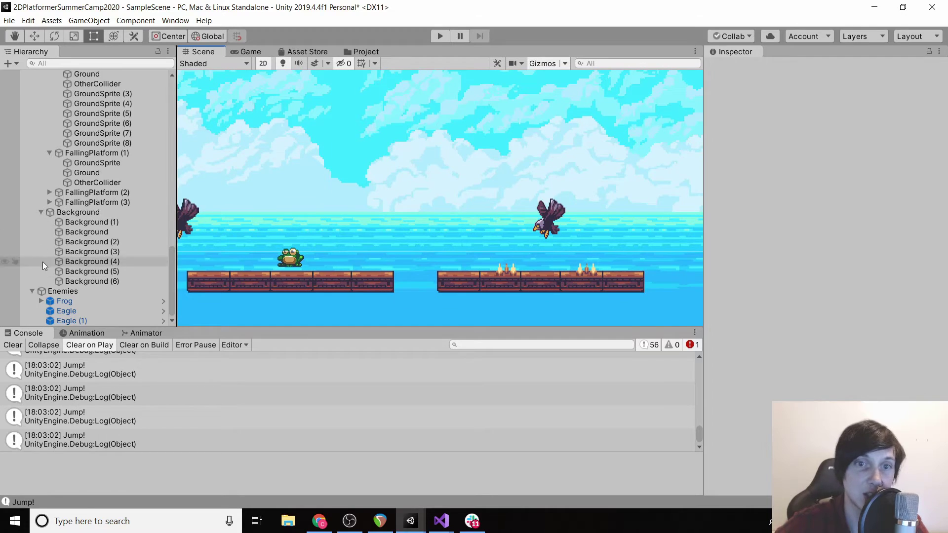
left_click(547, 228)
left_click(546, 228)
left_click(546, 228)
left_click(547, 228)
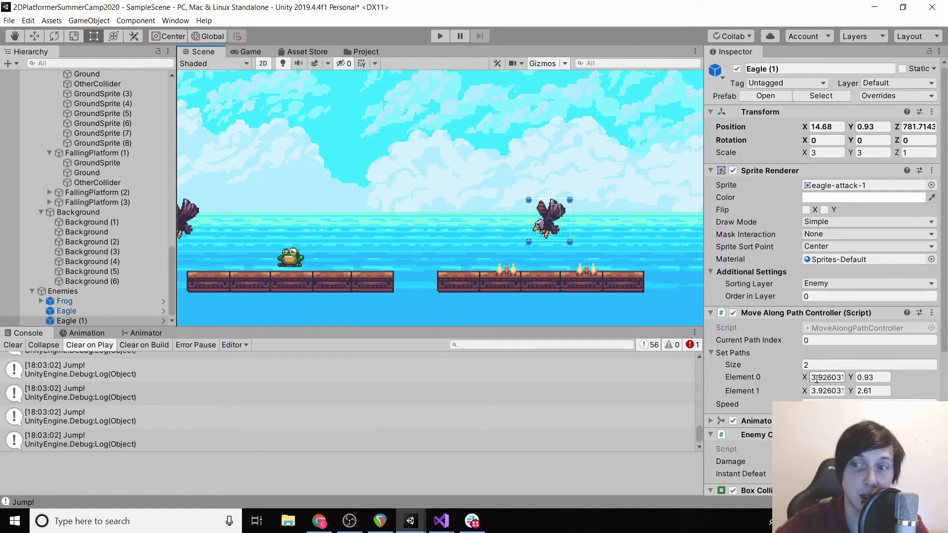
right_click(785, 315)
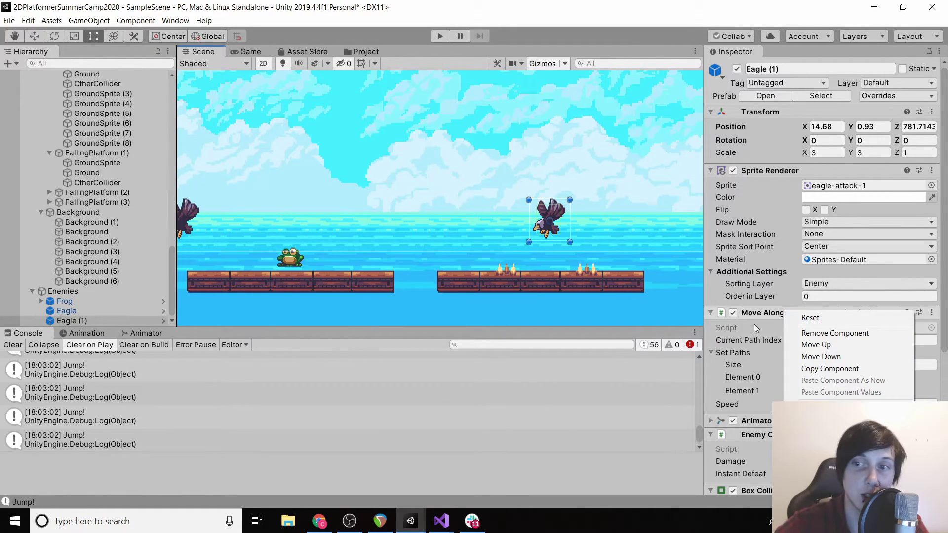
left_click(849, 320)
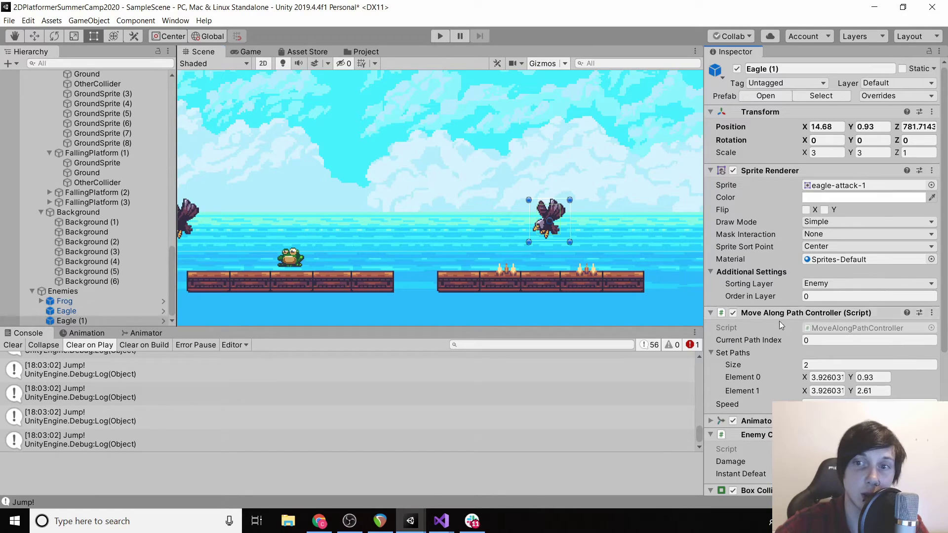
left_click(824, 126)
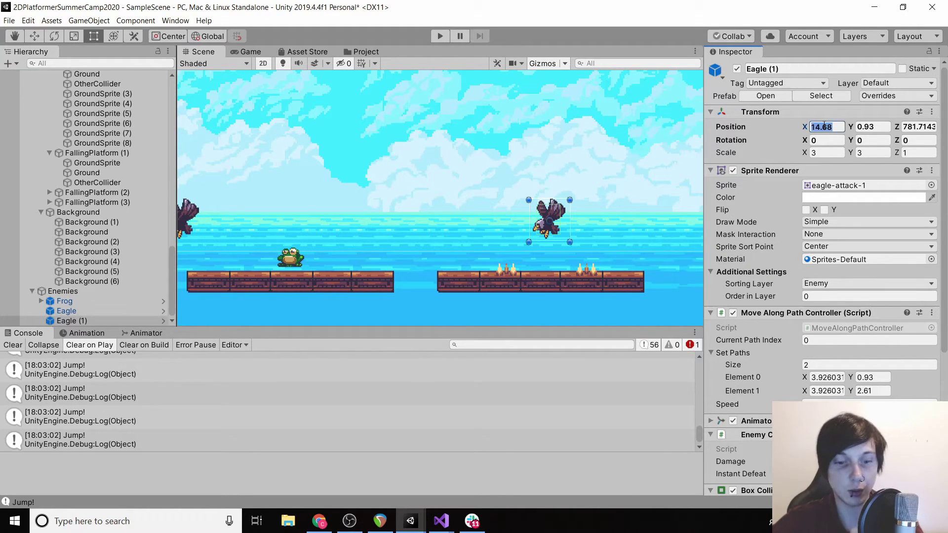
type("14.68")
left_click(820, 391)
type("14.68")
right_click(781, 313)
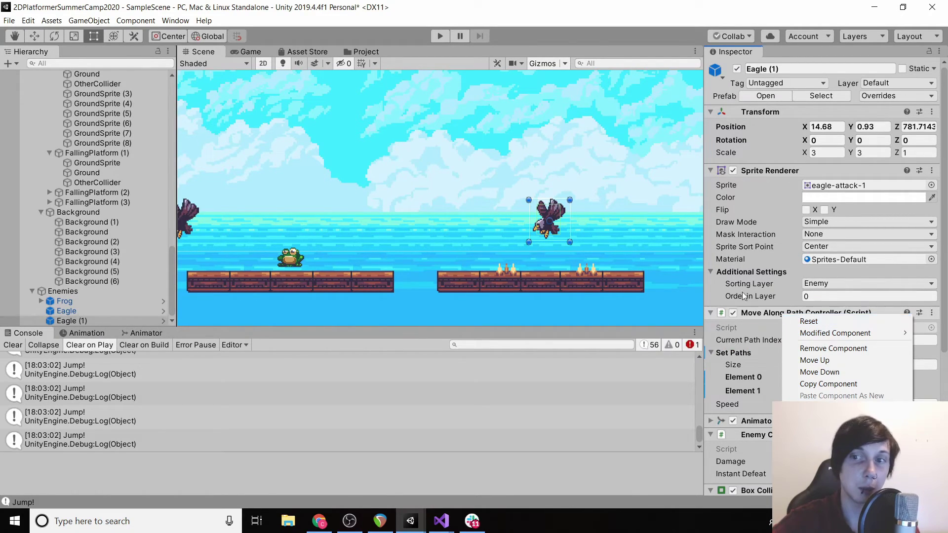
left_click(768, 360)
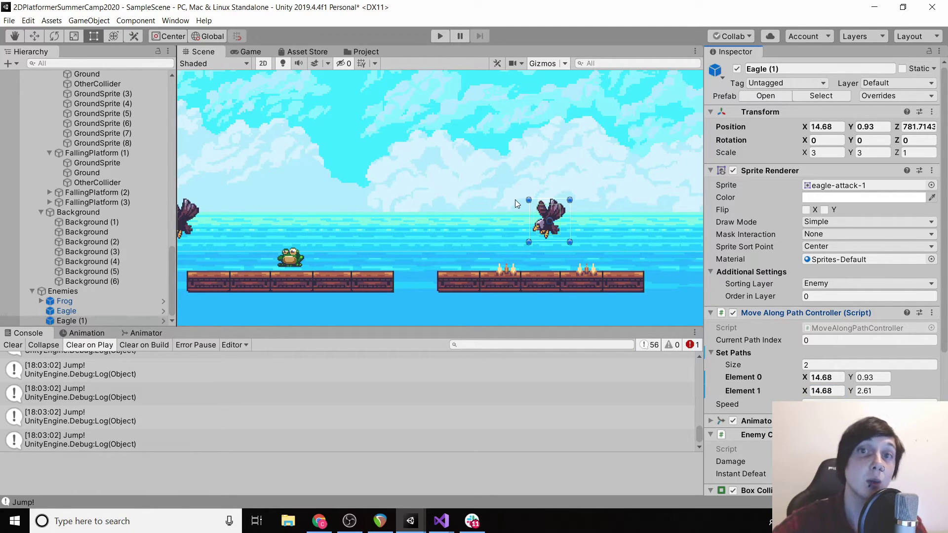
Step: Shrink the Frog's Box Collider 2D to about 0.19 by 0.17, fitting its body more tightly
scroll(515, 200, "down", 2)
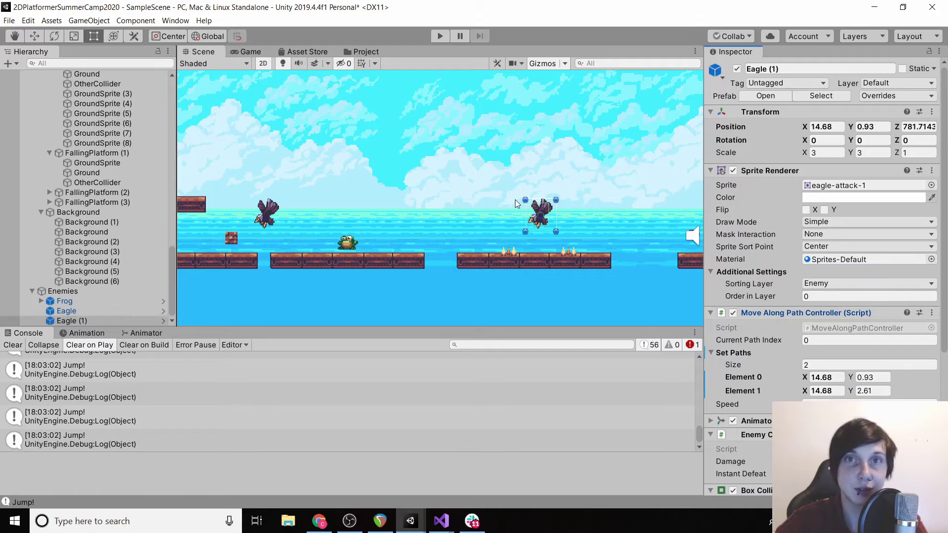
left_click(70, 301)
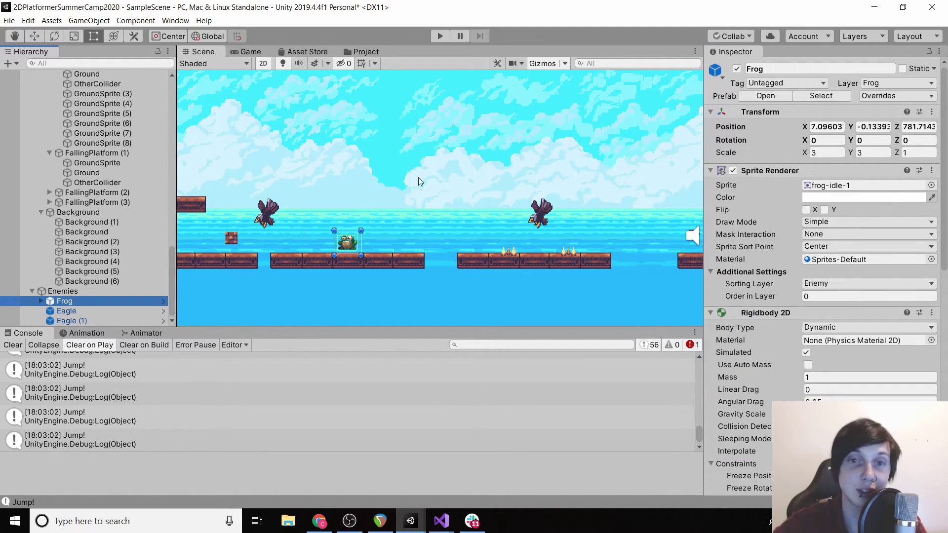
scroll(331, 240, "up", 4)
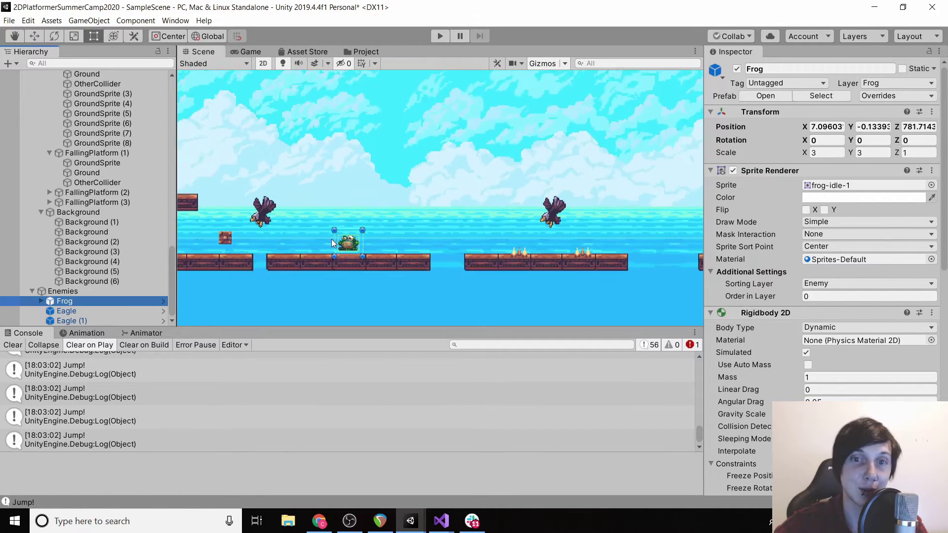
scroll(330, 239, "up", 3)
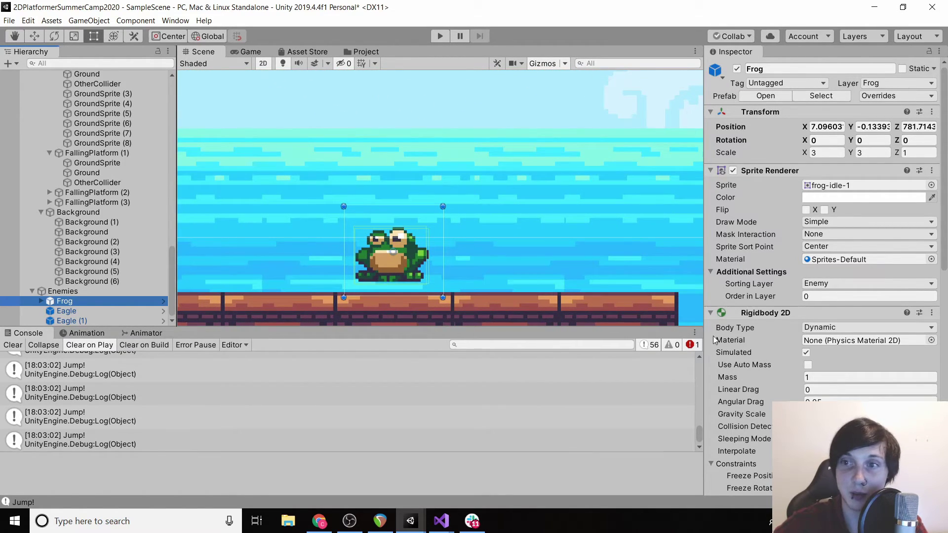
scroll(803, 249, "down", 10)
scroll(801, 136, "up", 3)
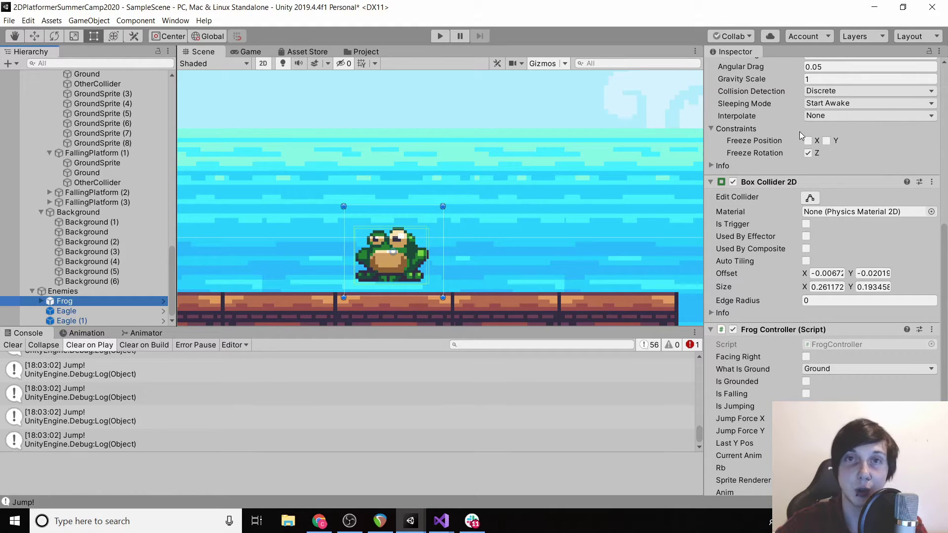
left_click(809, 198)
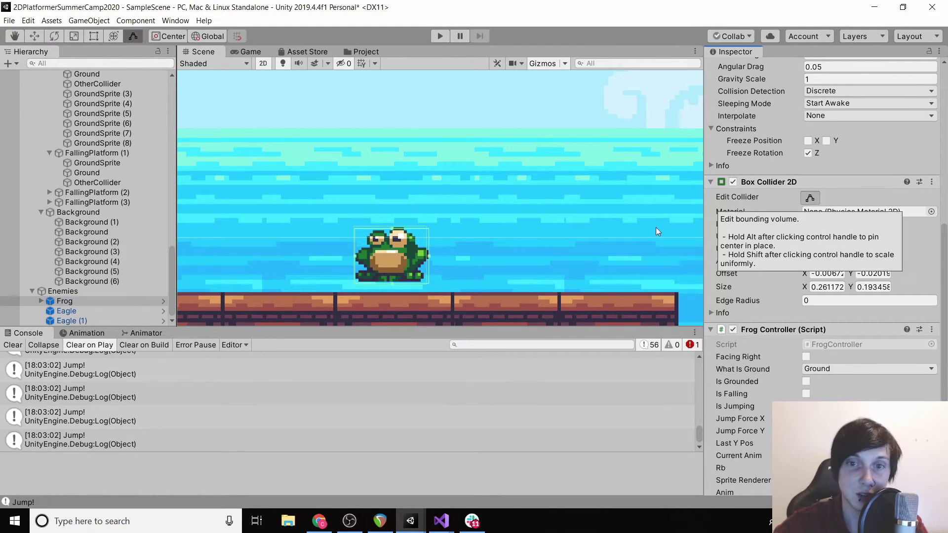
left_click_drag(392, 228, 392, 232)
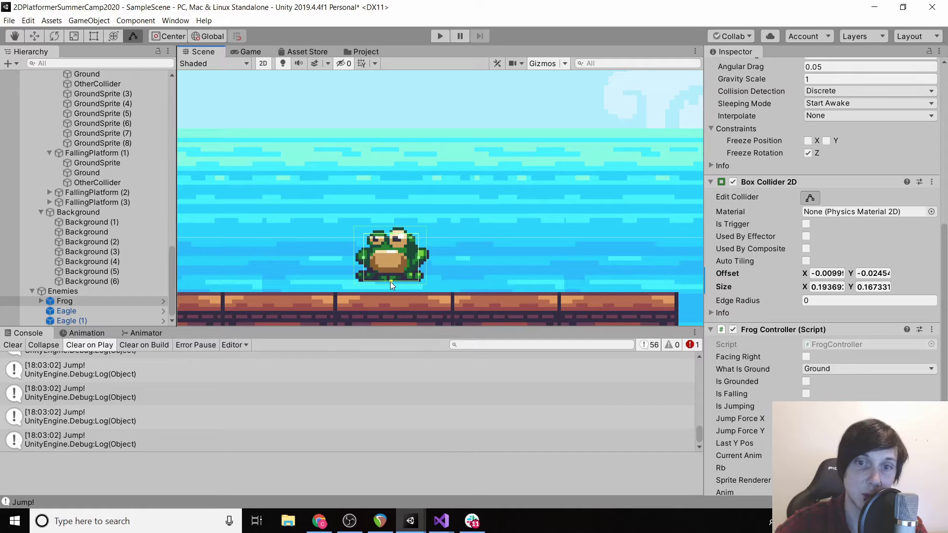
scroll(455, 193, "down", 5)
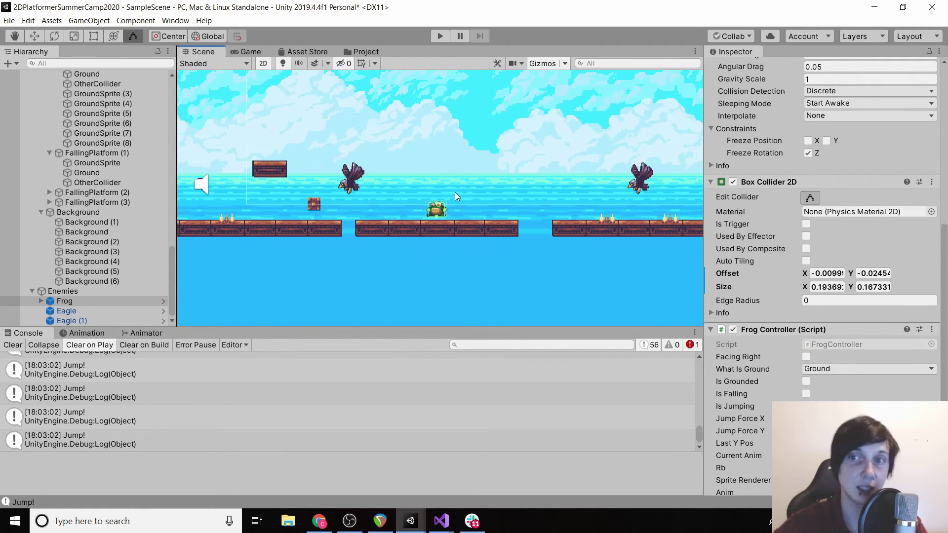
middle_click_drag(455, 191, 367, 181)
scroll(366, 181, "down", 2)
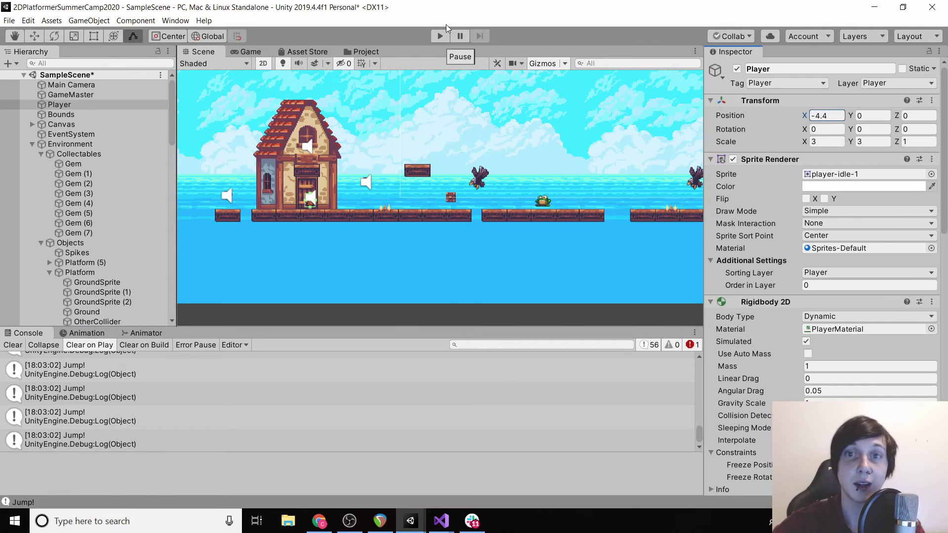
left_click(443, 35)
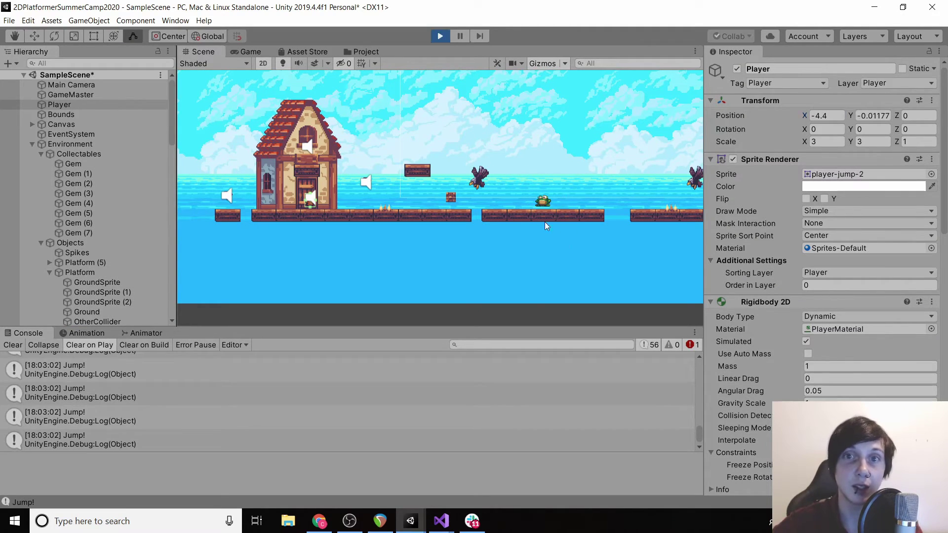
left_click(439, 34)
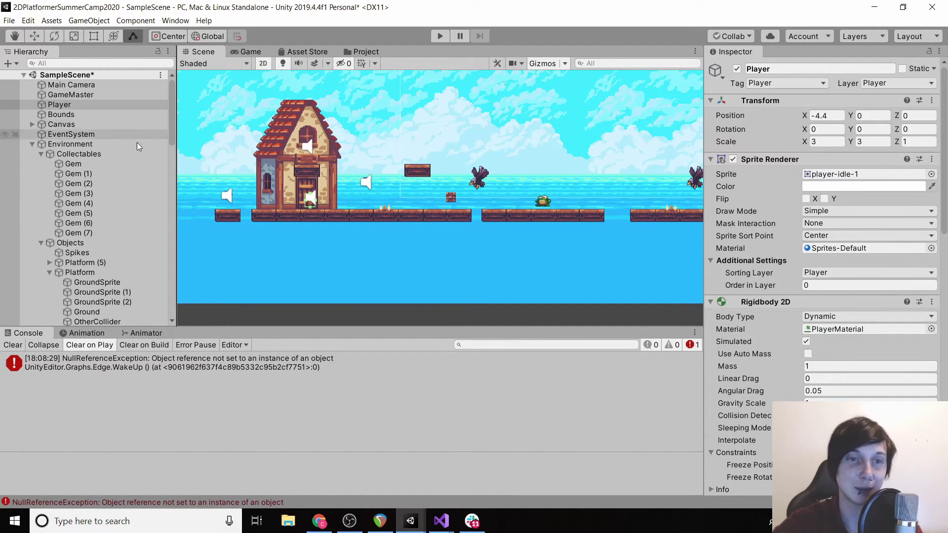
scroll(147, 207, "down", 15)
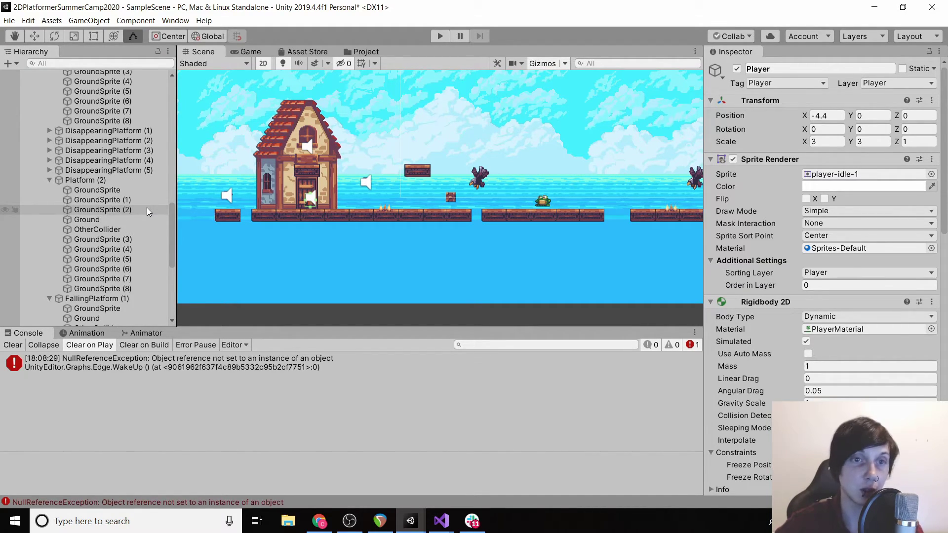
scroll(147, 207, "up", 6)
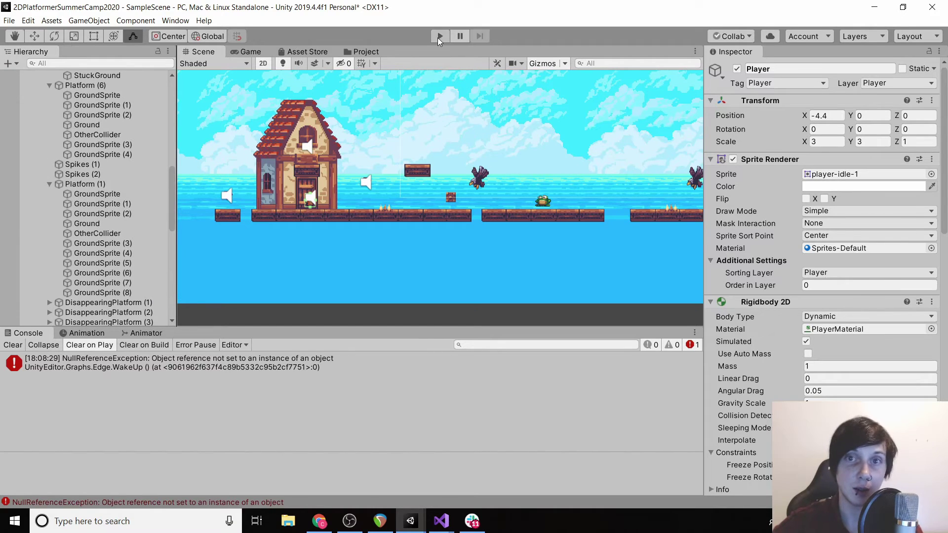
Step: Start a play test and collect the gems on both sides of the house with the fox
left_click(439, 36)
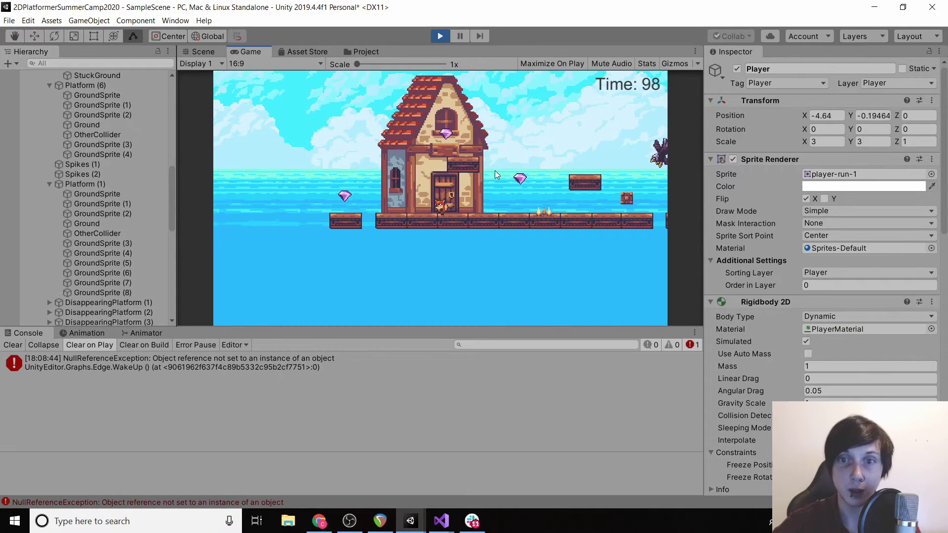
key("a")
key("space")
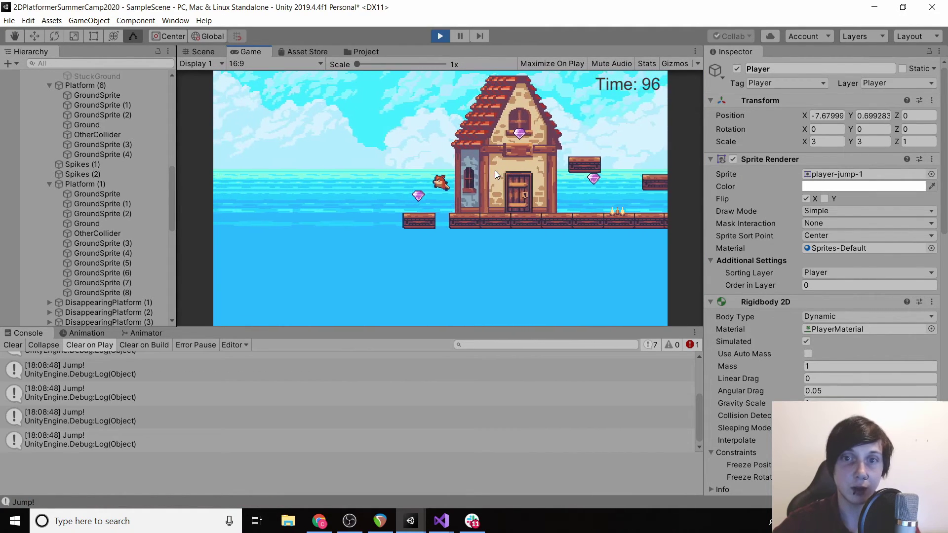
key("d")
key("space")
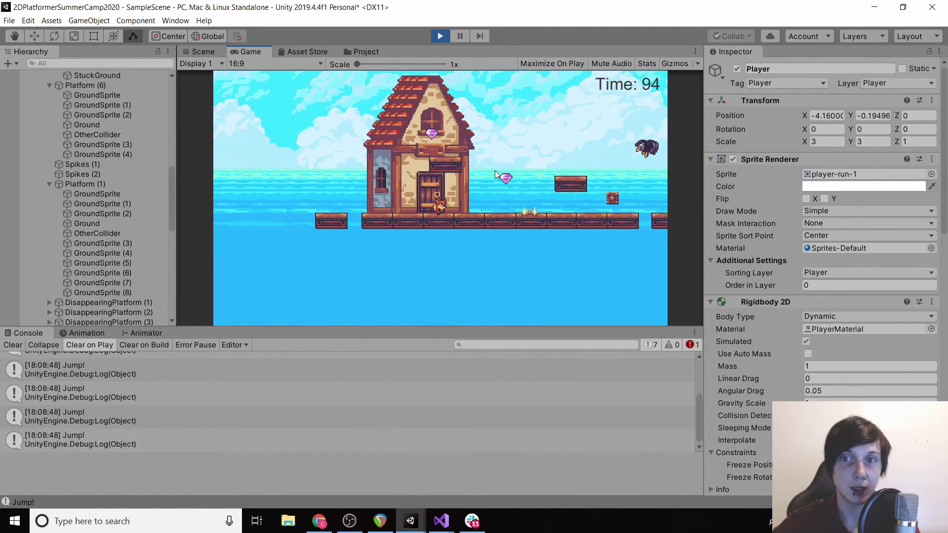
key("d")
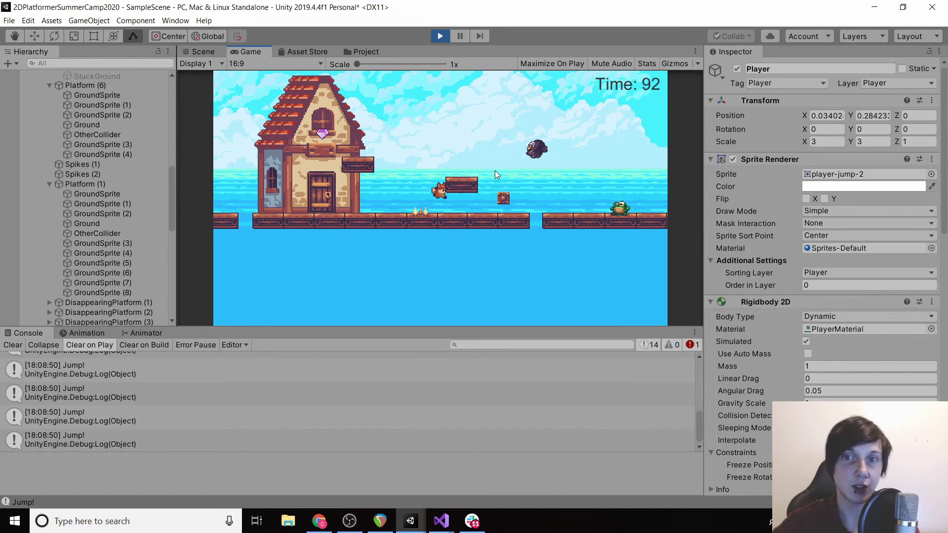
Step: Move the fox back over the floating platforms and collect the gem in front of the house's upper window
key("space")
key("a")
key("space")
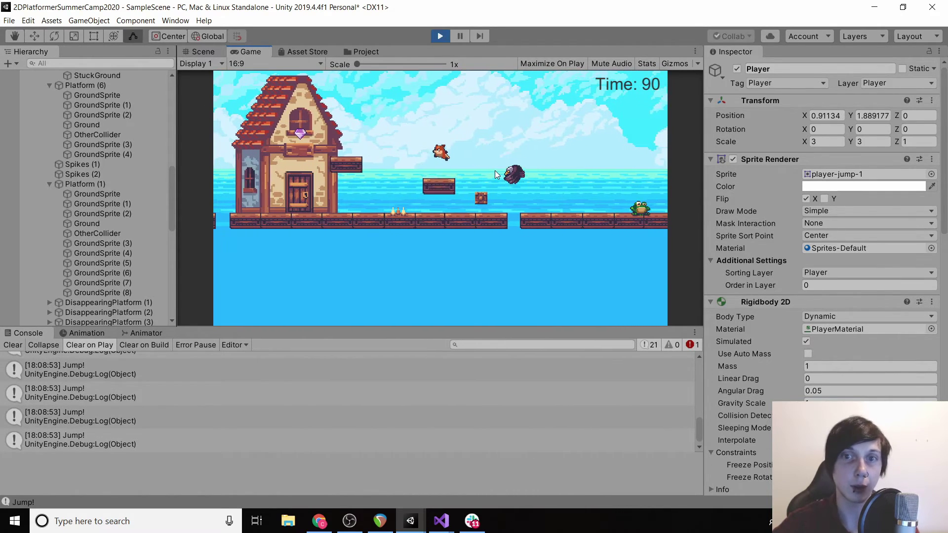
key("a")
key("space")
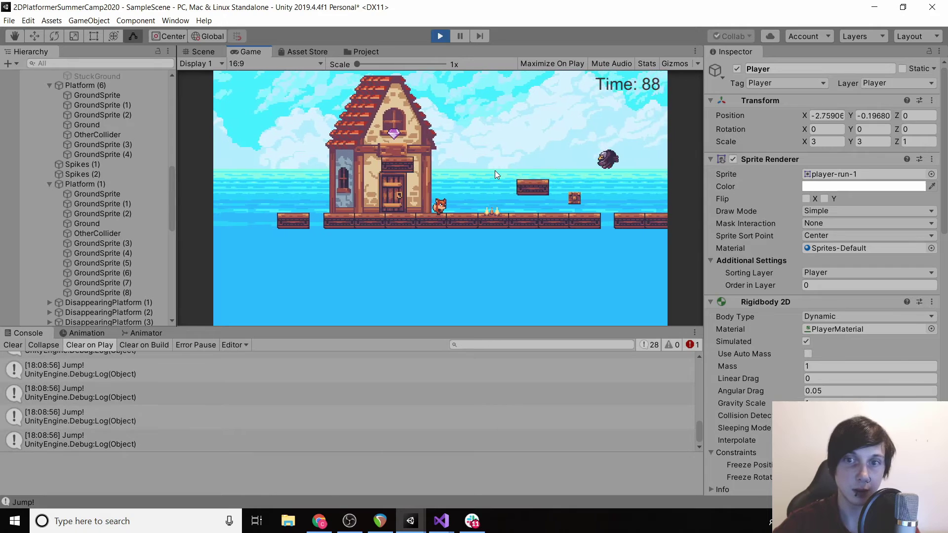
key("d")
key("d")
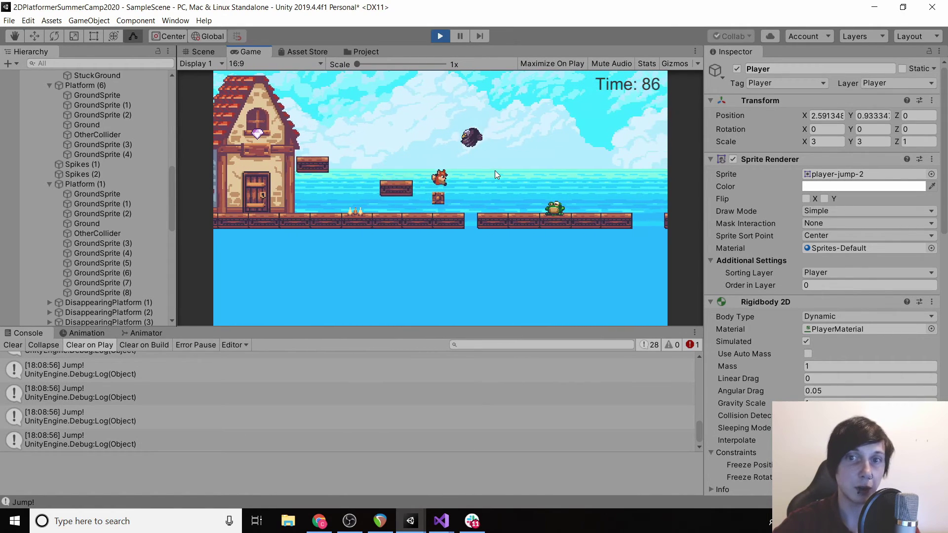
key("a")
key("space")
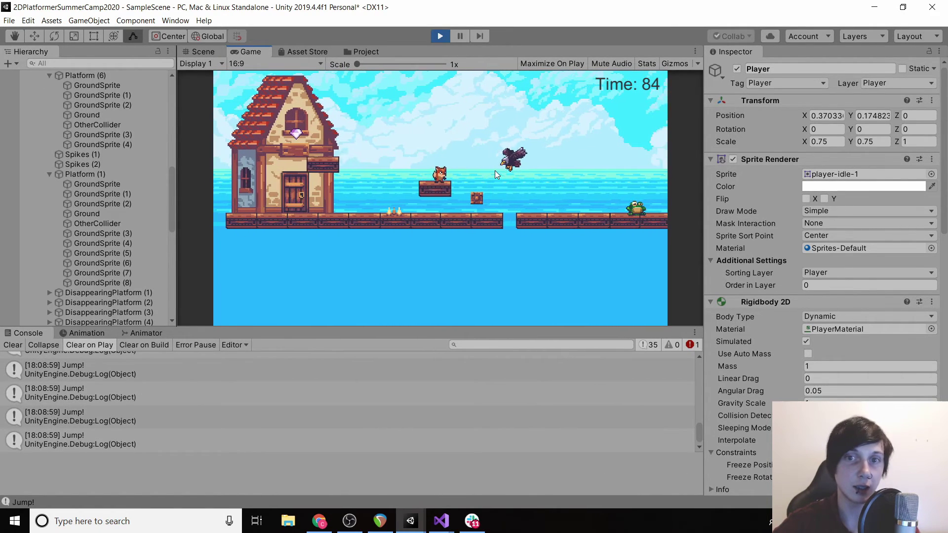
key("a")
key("space")
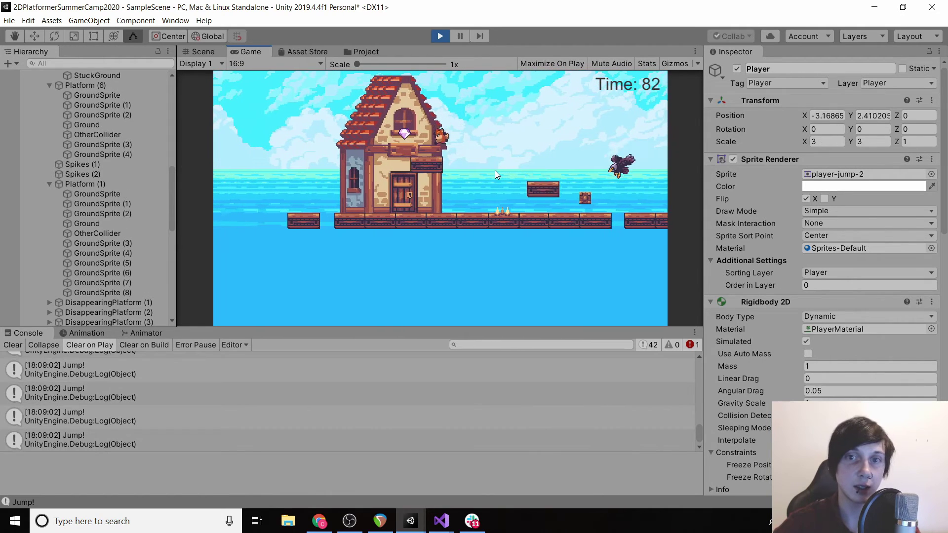
key("d")
key("space")
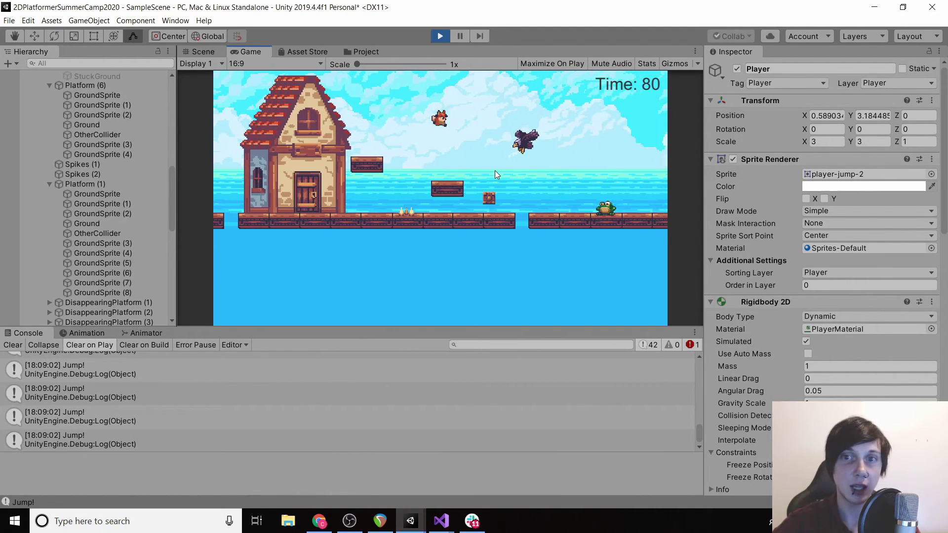
Step: Play on from the house toward the first eagle and frog, and end the play test
key("a")
key("d")
key("space")
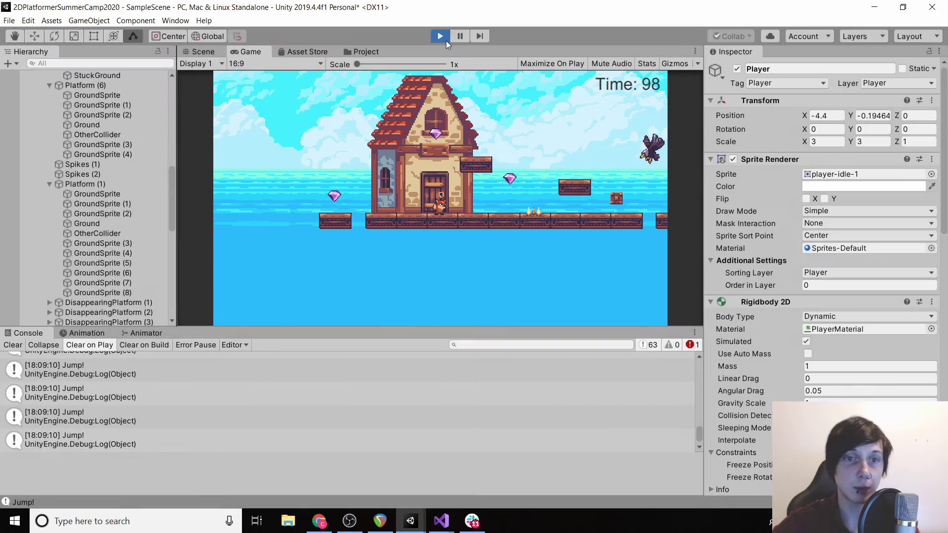
left_click(440, 36)
Step: Set Jump Force Y of Frog (1) to 5 and apply the modified Frog Controller to the Frog prefab
scroll(99, 217, "down", 5)
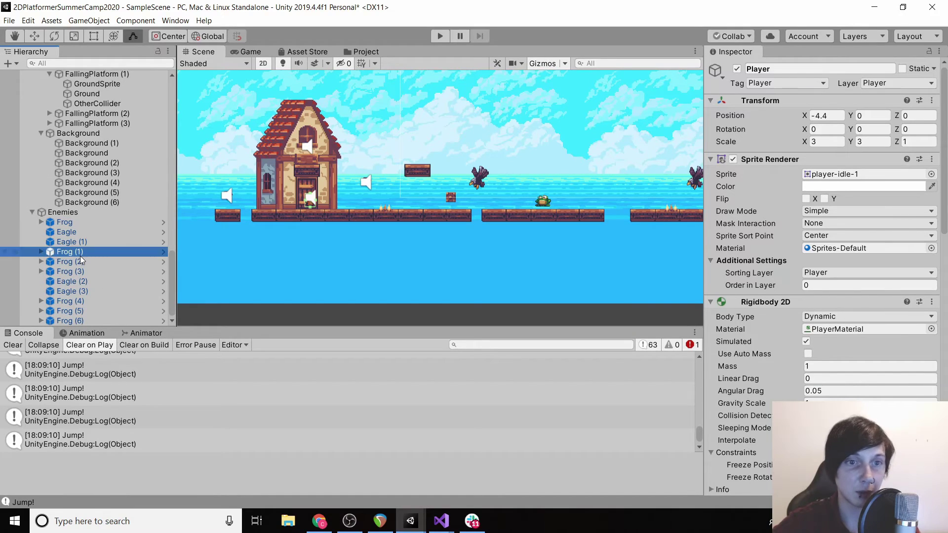
left_click(80, 253)
scroll(780, 284, "down", 6)
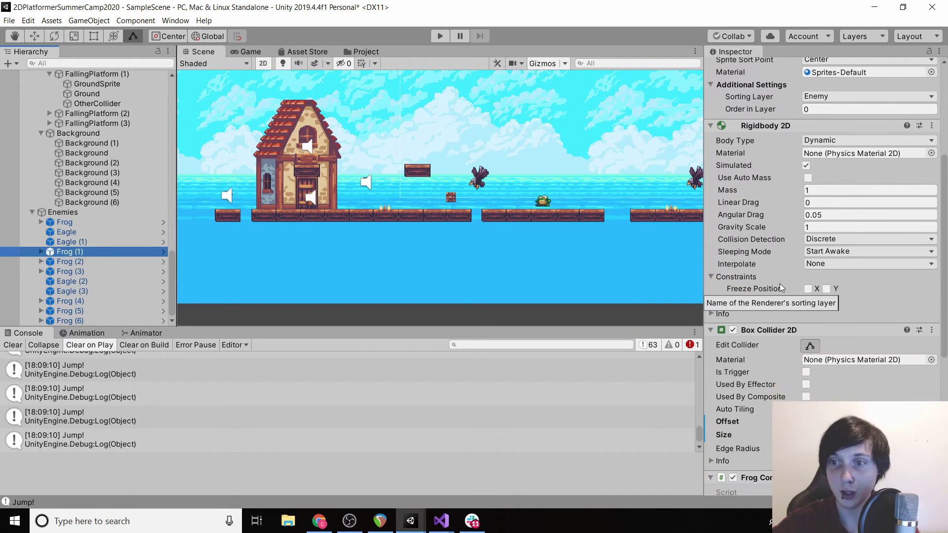
scroll(779, 289, "down", 9)
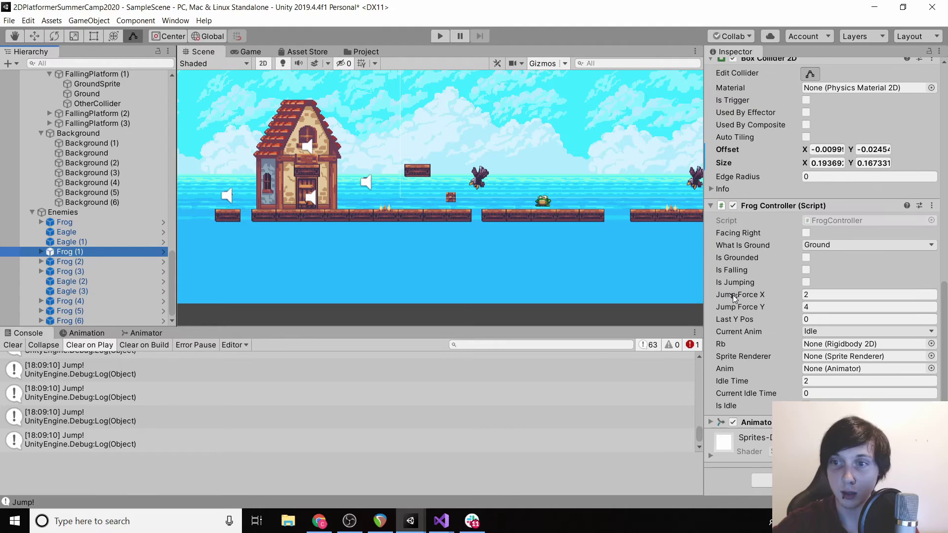
left_click(816, 305)
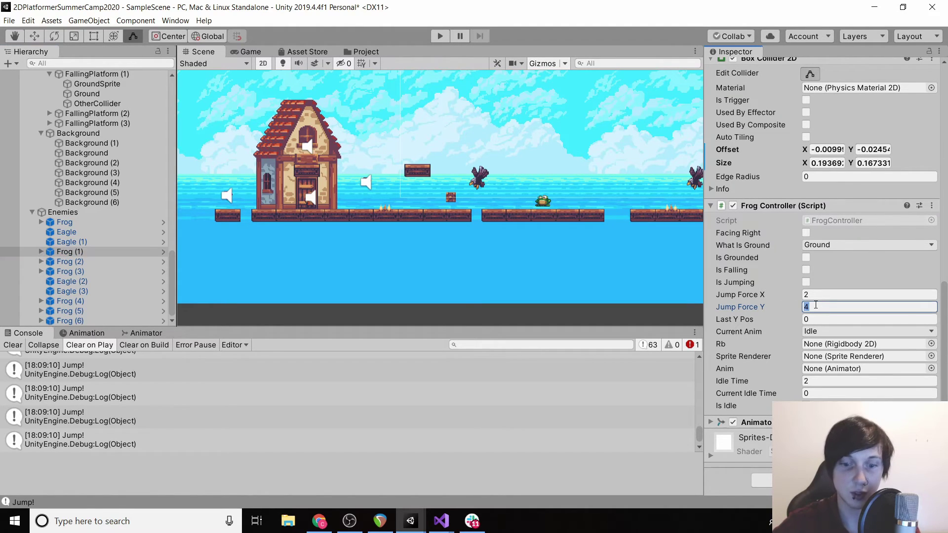
right_click(780, 204)
mouse_move(799, 223)
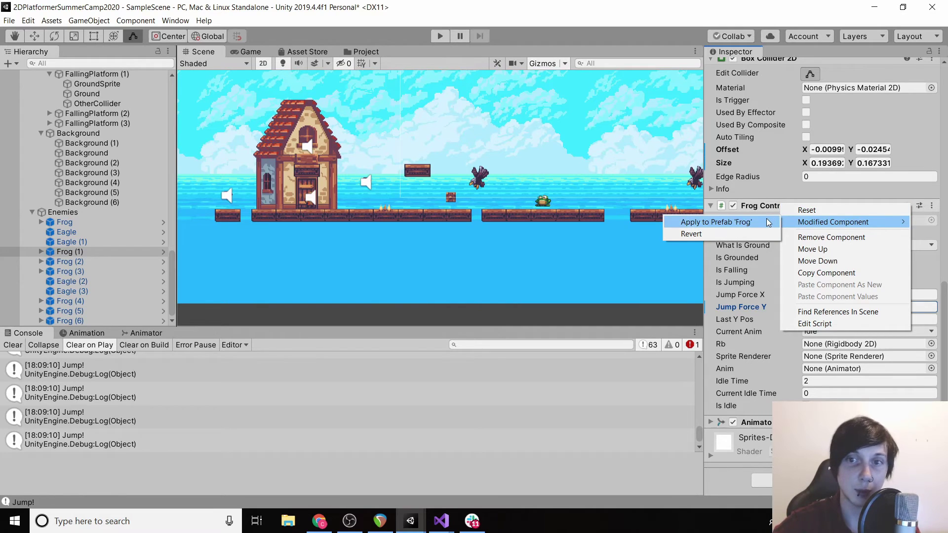
left_click(715, 222)
Step: Start a play test and run the fox from the house past the first frog and across the platform with two spike traps
left_click(436, 35)
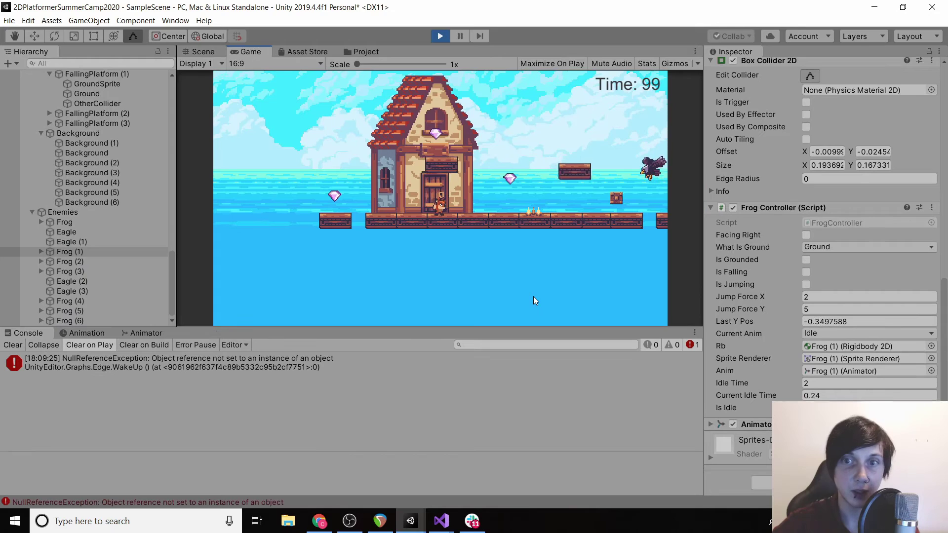
key("Right")
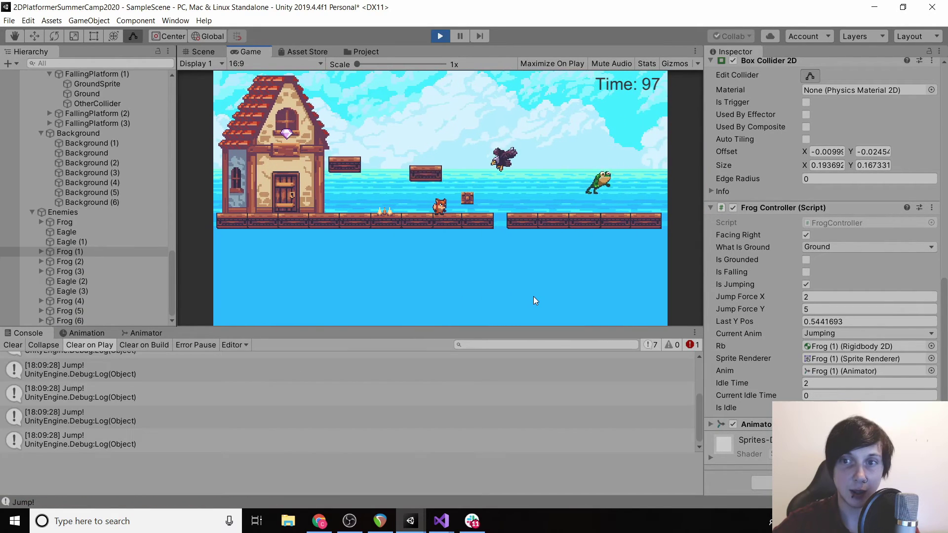
key("Right")
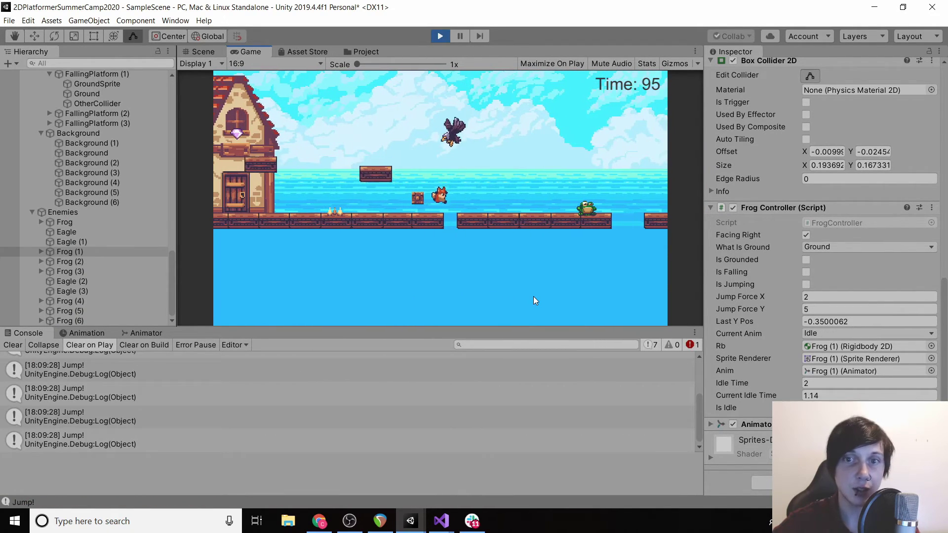
key("Right")
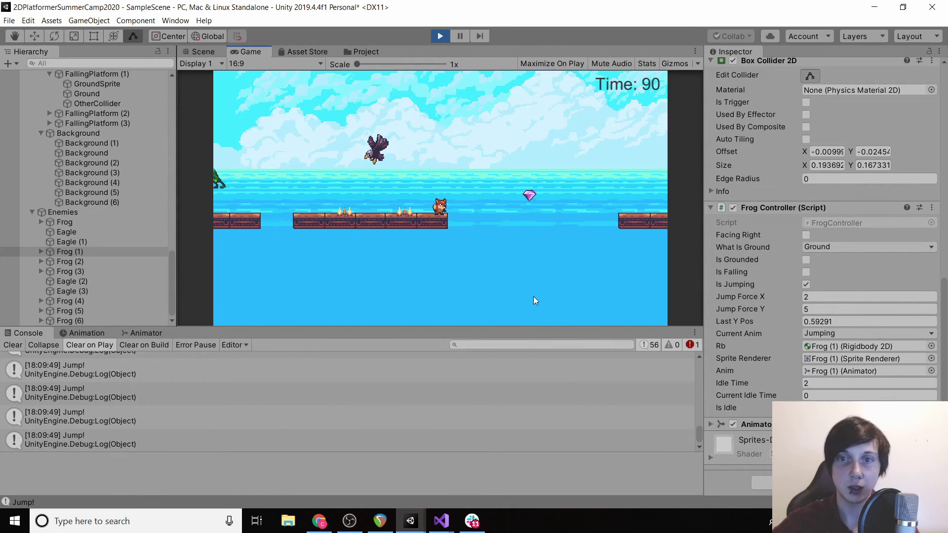
Step: Jump the fox over the gap with the gem and across the three frogs to the far end of their platform
key("Right")
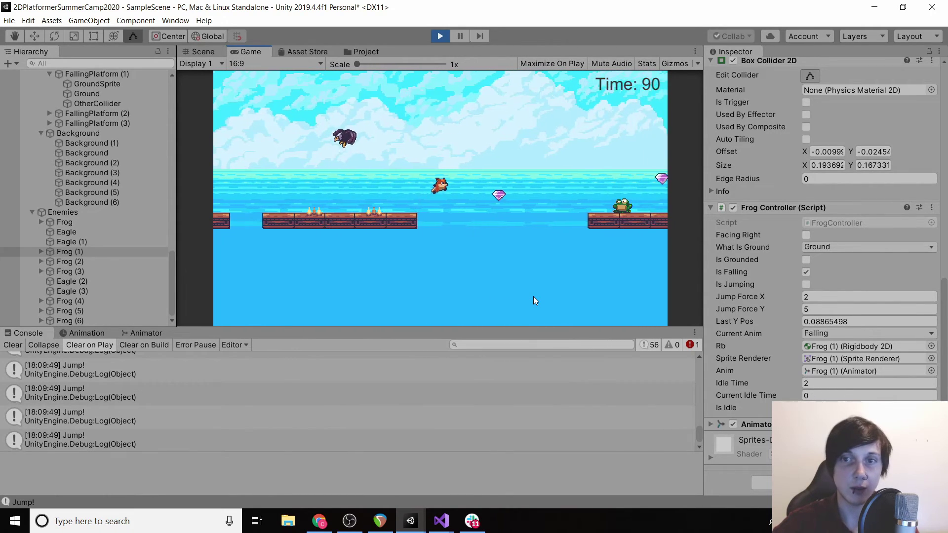
key("Right")
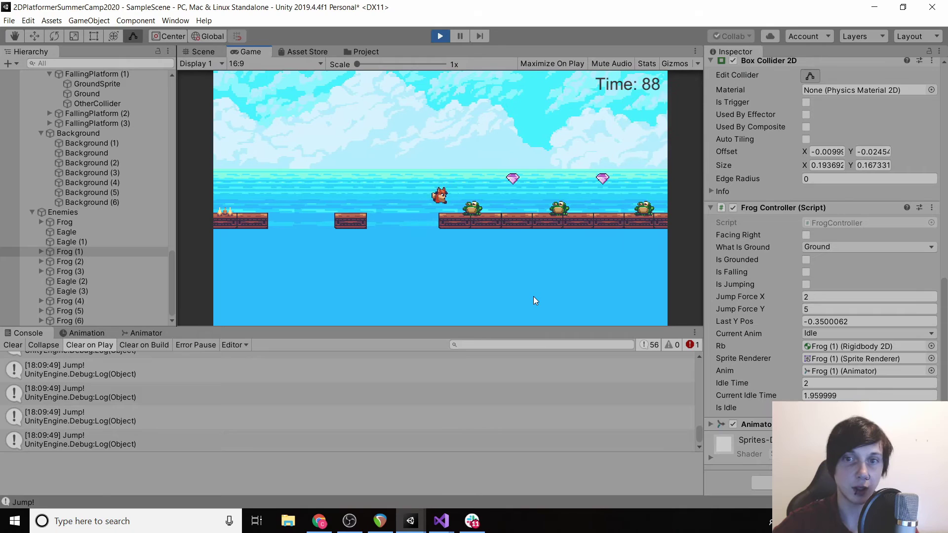
key("Right")
key("space")
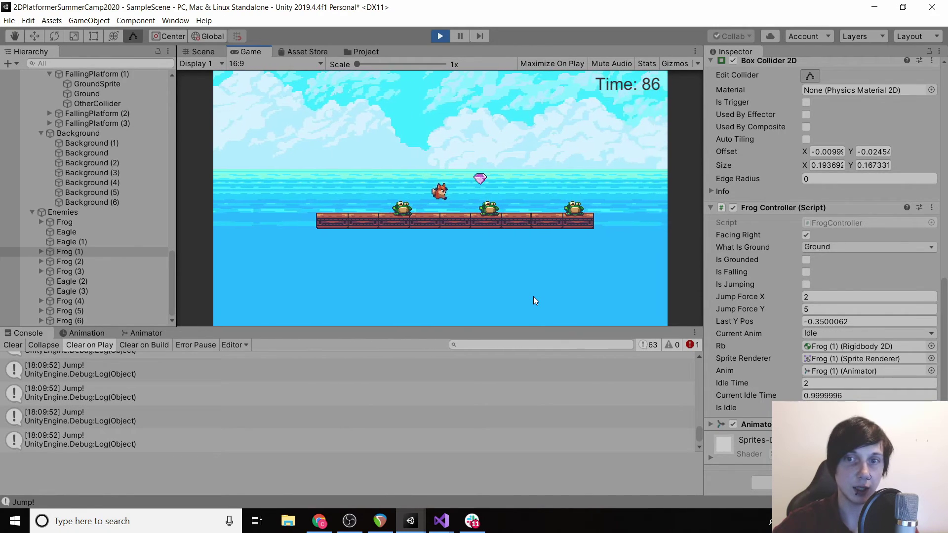
key("Right")
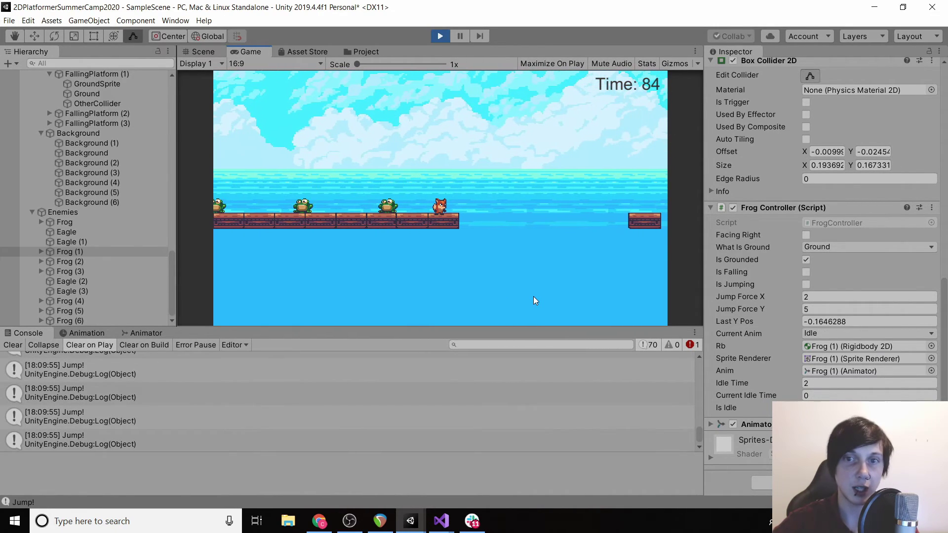
Step: Cross the row of single platforms with the fox and land on the long platform with frogs and two eagles
key("Right")
key("space")
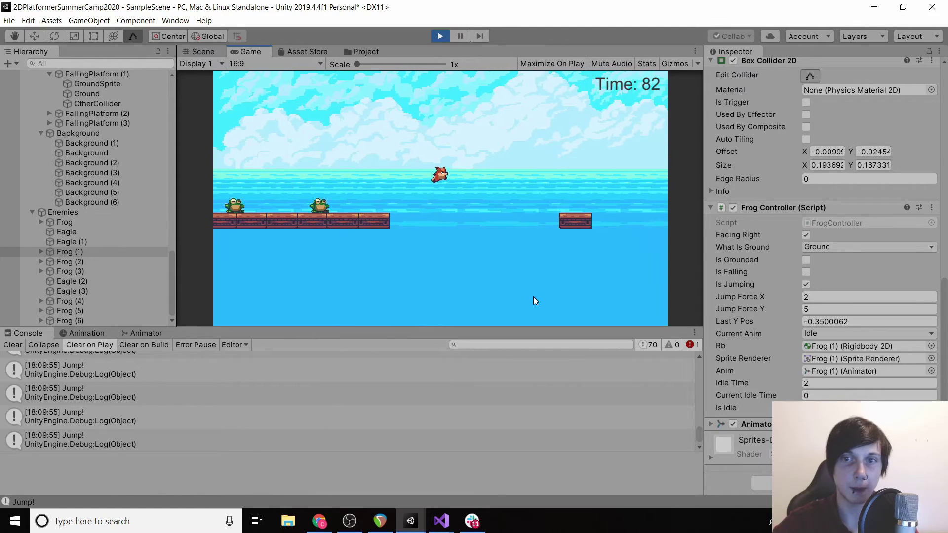
key("space")
key("Right")
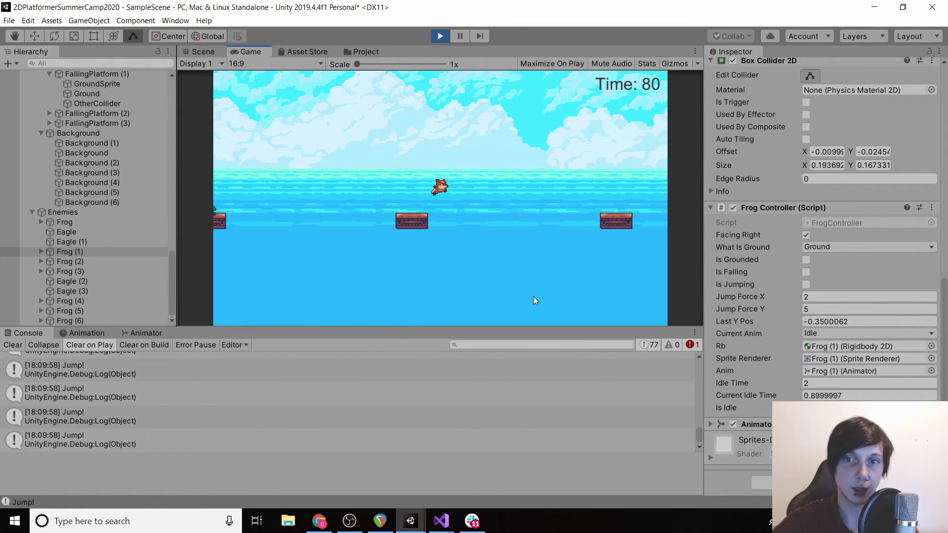
key("Right")
key("space")
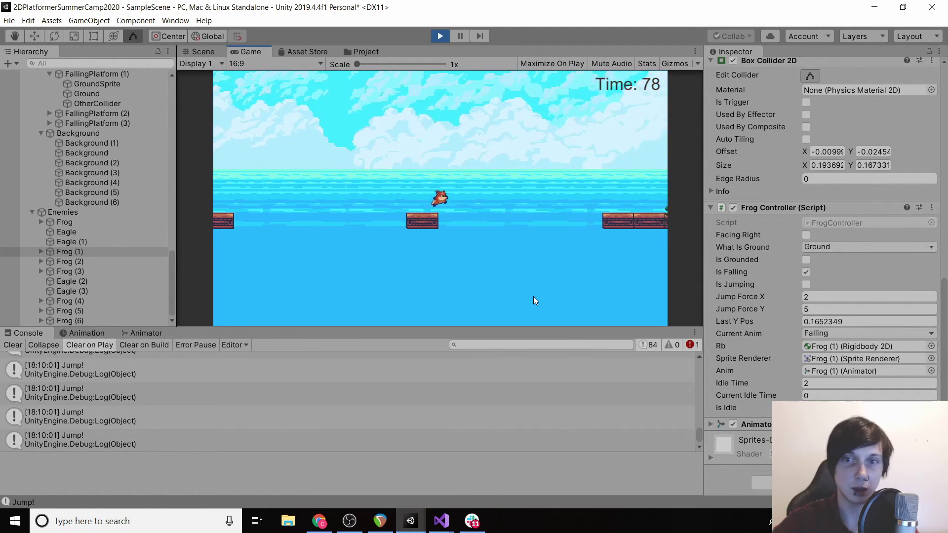
key("space")
key("Right")
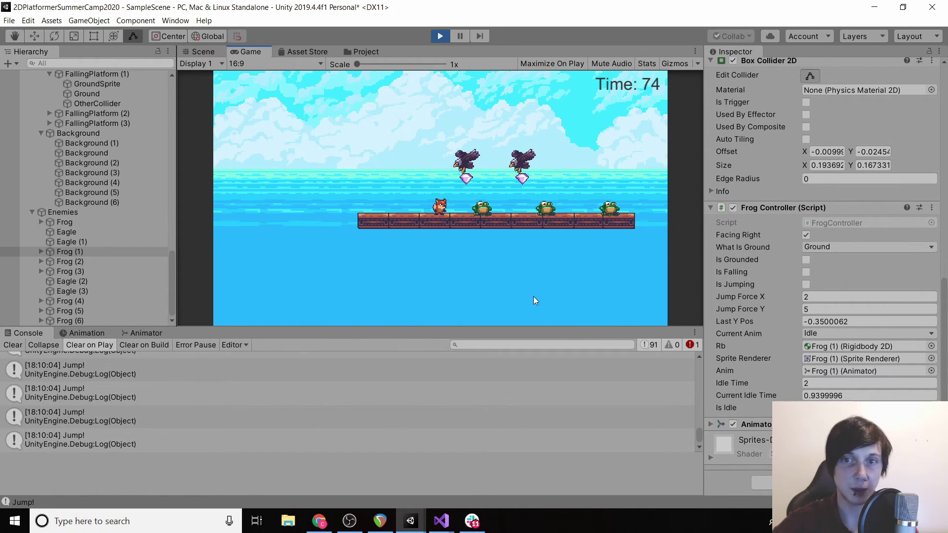
Step: Play-test the falling platforms beyond the last frogs by jumping between them in both directions, and end the play test
key("Right")
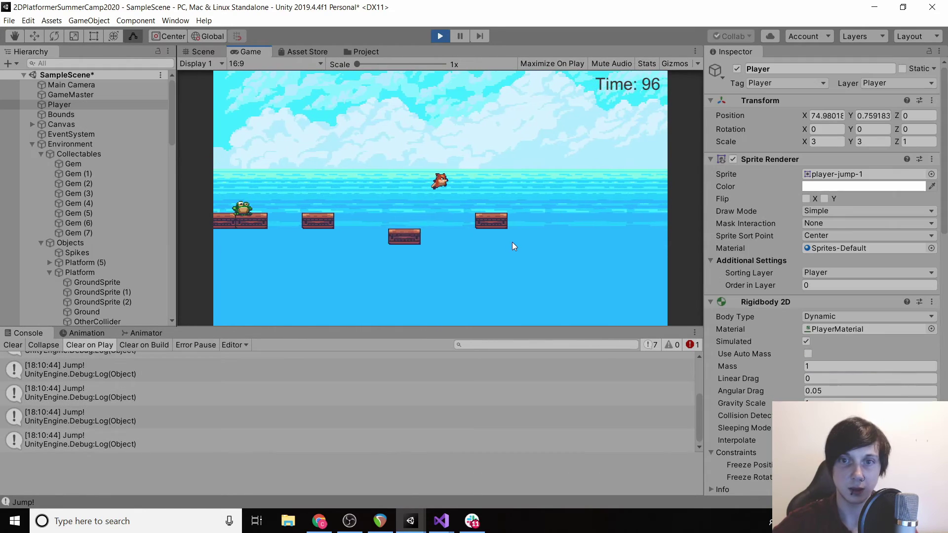
key("space")
key("space")
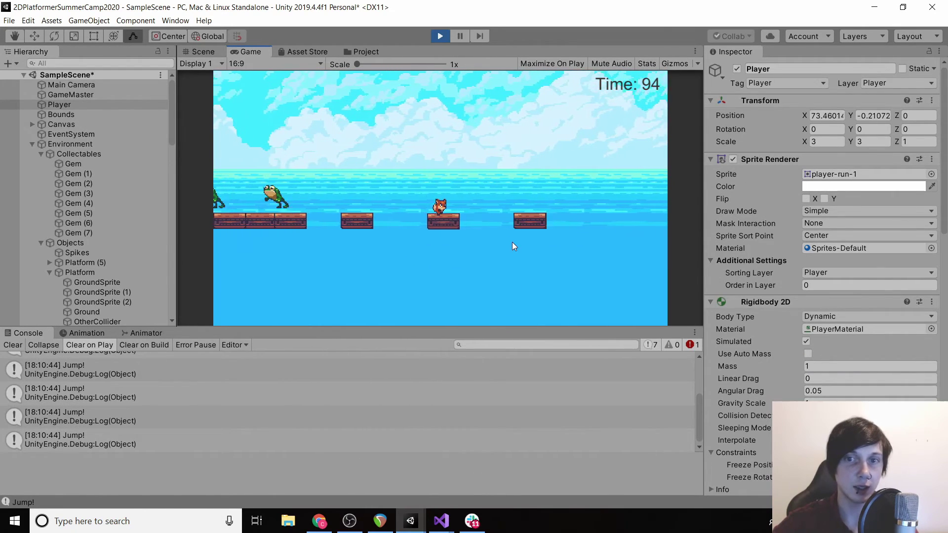
key("Left")
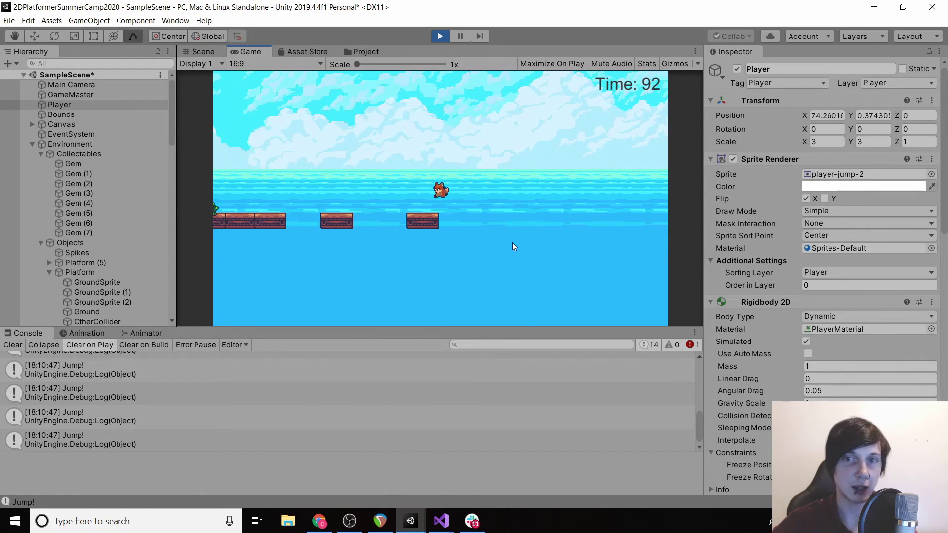
key("Left")
key("space")
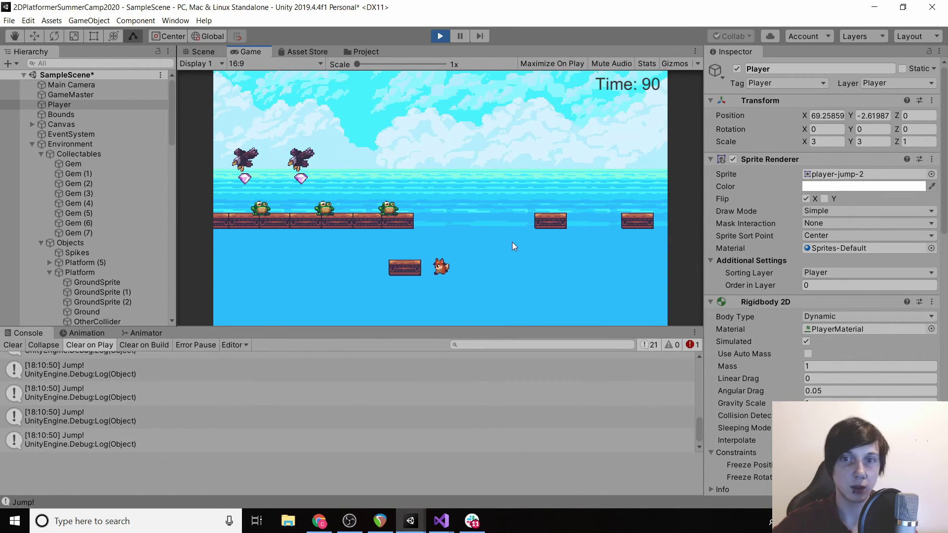
left_click(438, 35)
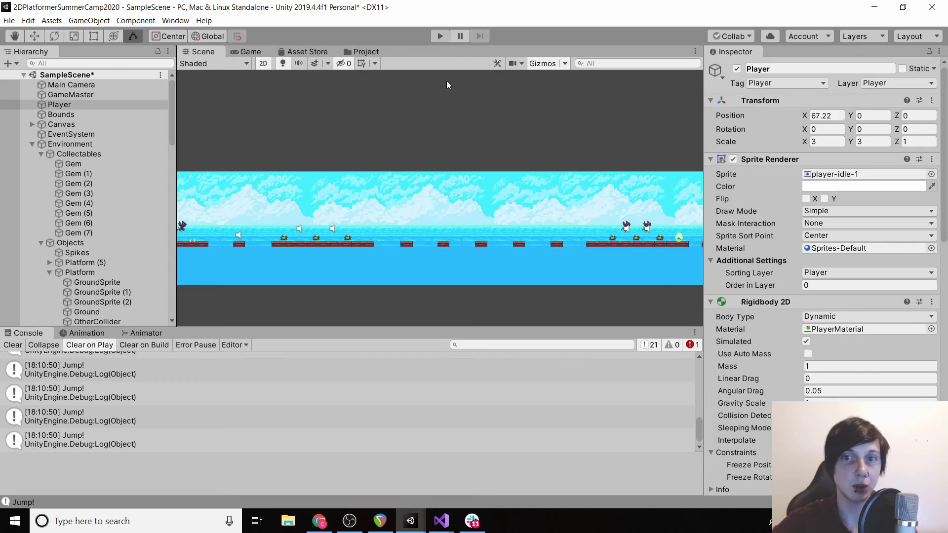
Step: Freeze the X position in the Rigidbody 2D constraints of FallingPlatform (1) and compare the constraints of FallingPlatform (2)
scroll(457, 255, "up", 6)
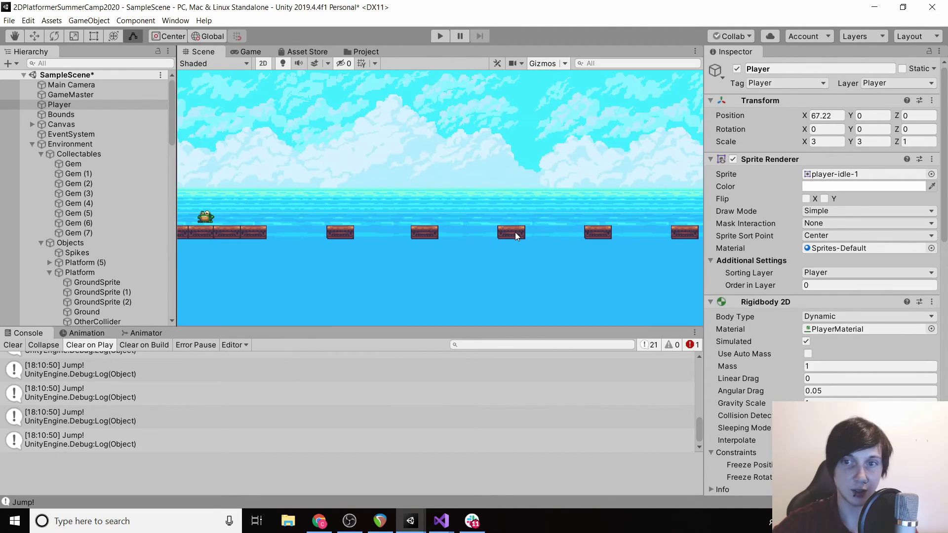
left_click(514, 232)
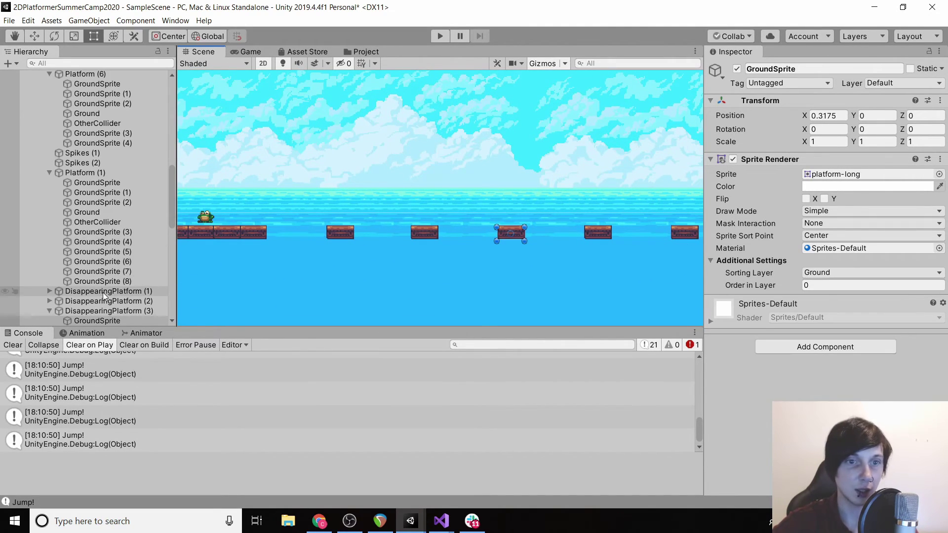
scroll(103, 293, "down", 3)
left_click(78, 225)
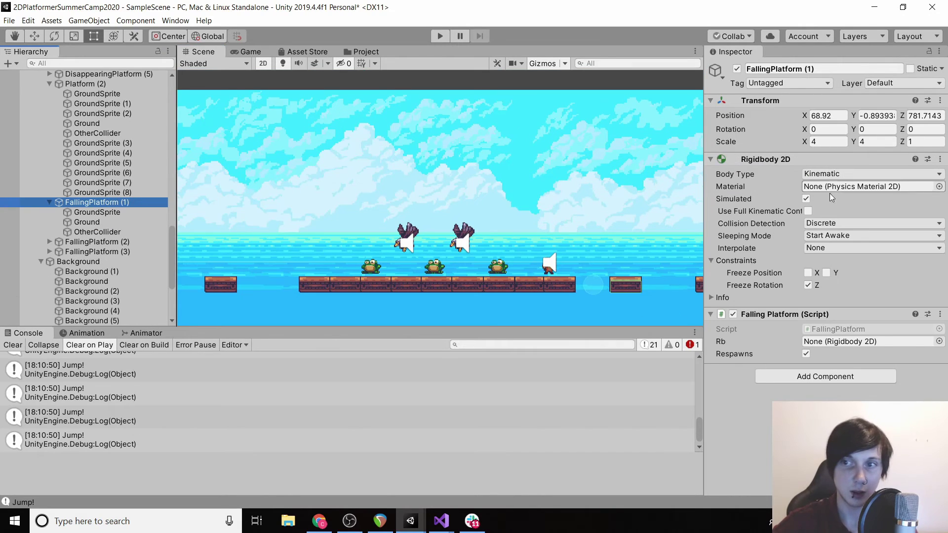
left_click(809, 273)
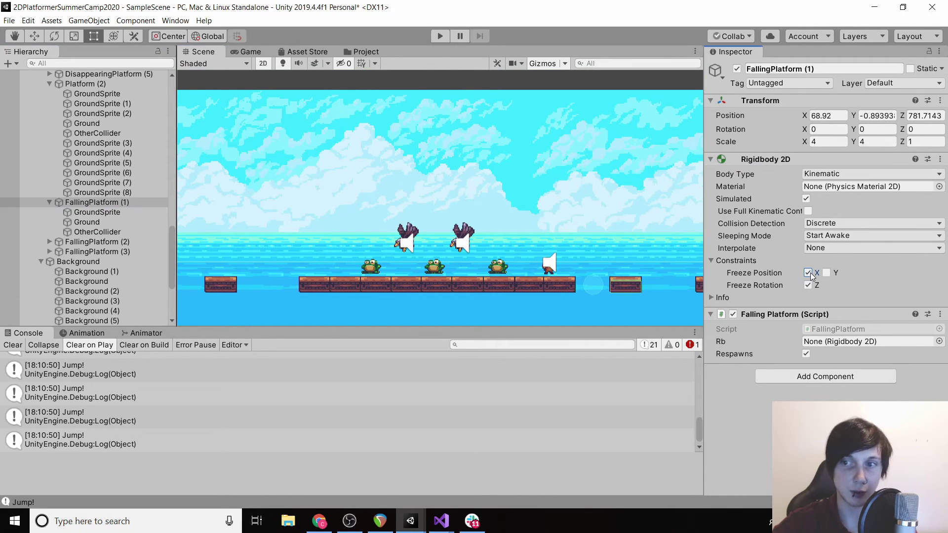
left_click(52, 203)
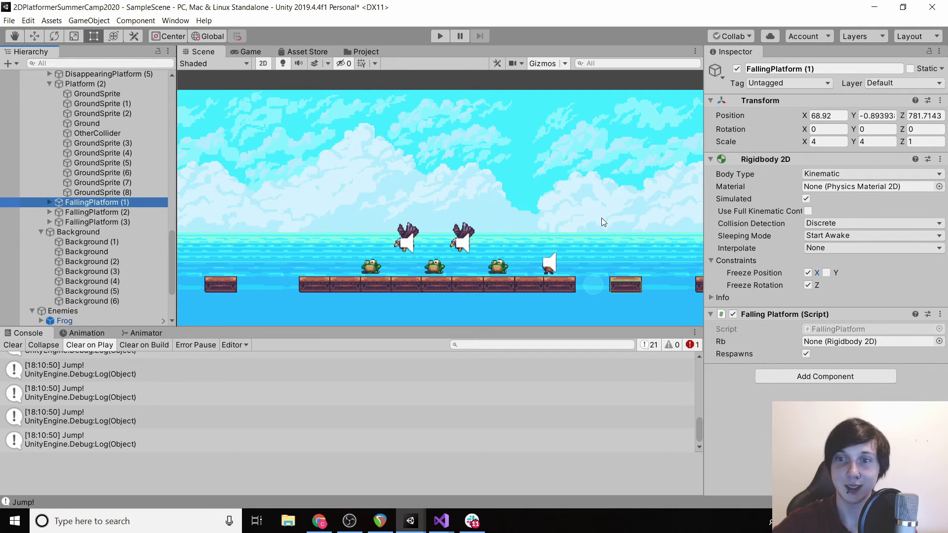
left_click(90, 213)
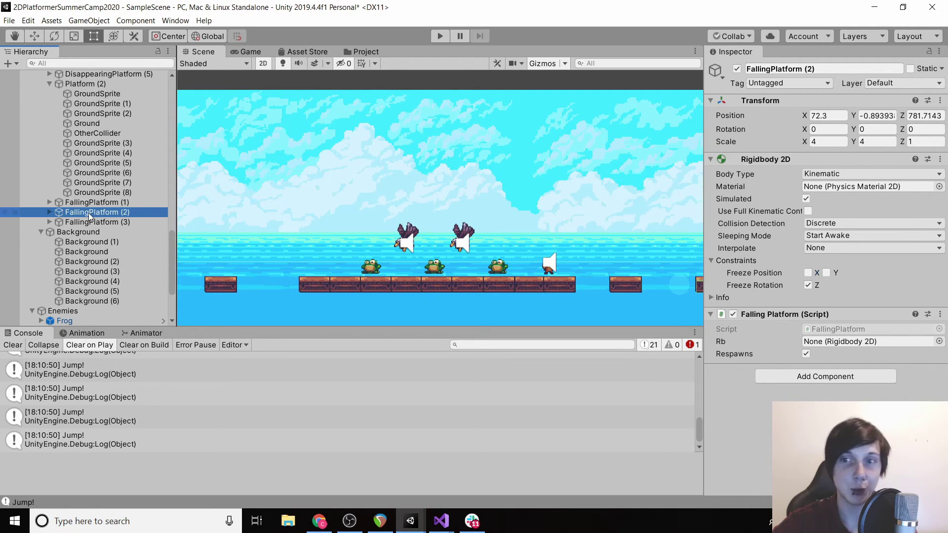
left_click(87, 203)
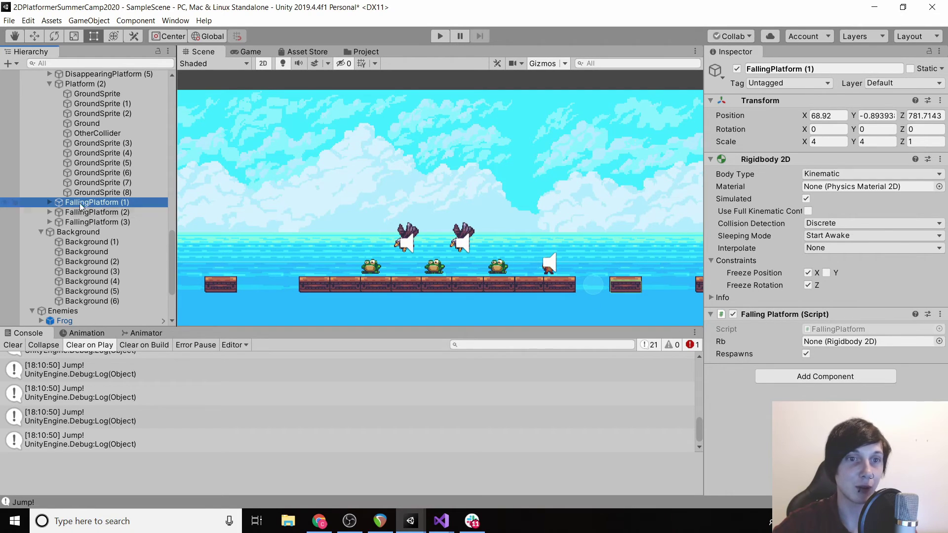
scroll(134, 200, "up", 3)
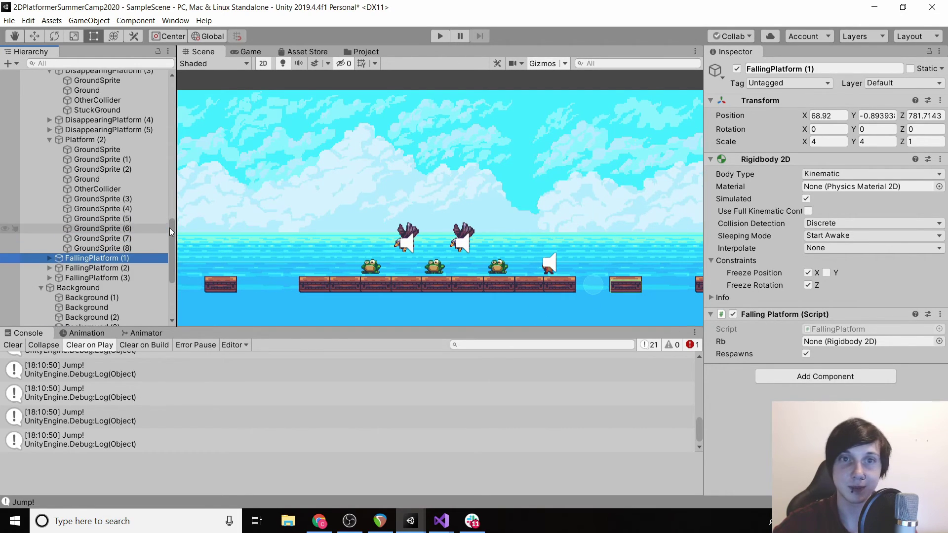
Step: Run another play test, jumping the fox back and forth over the falling platforms with the new constraint, and stop it
left_click(439, 36)
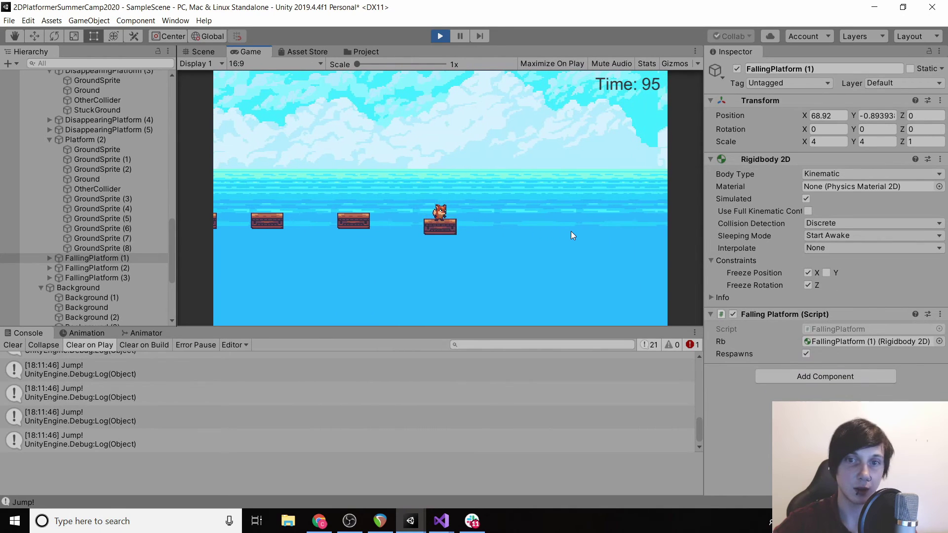
key("space")
key("a")
key("d")
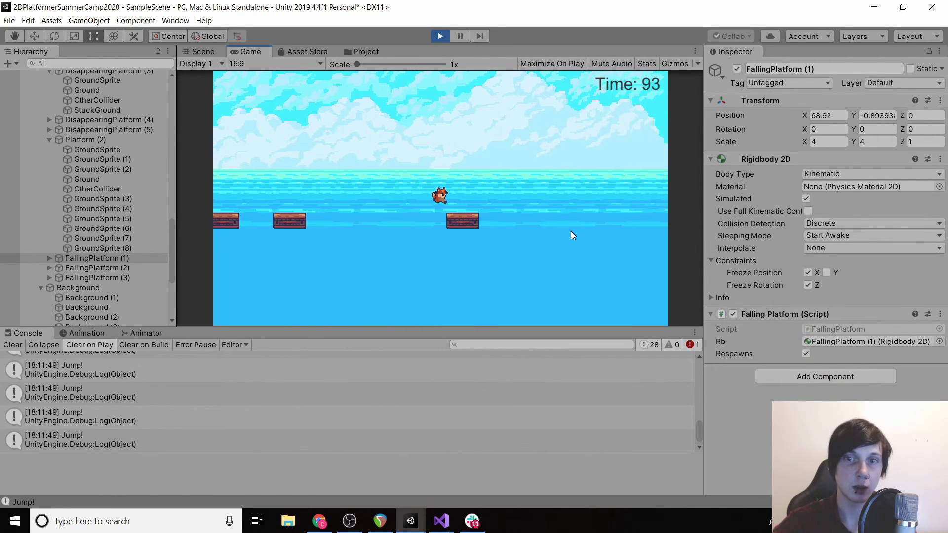
key("space")
key("a")
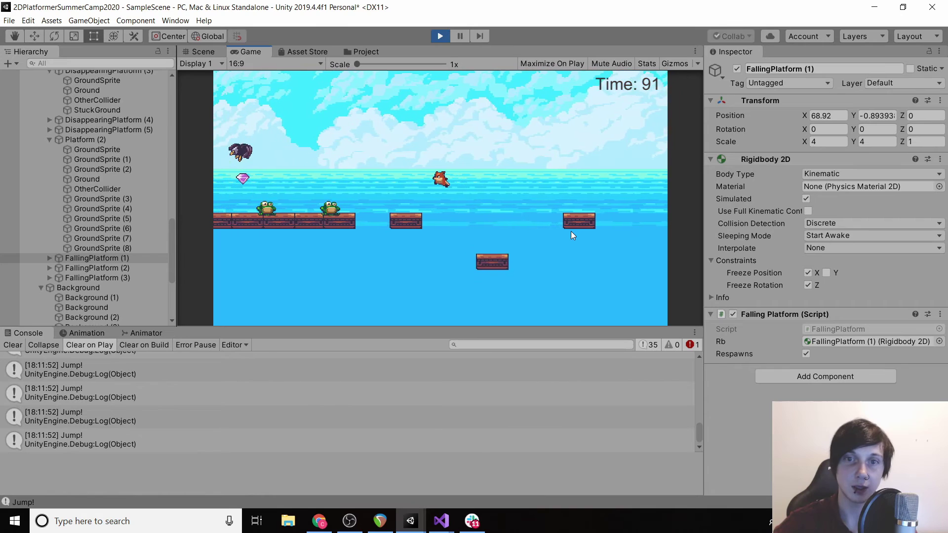
key("d")
key("space")
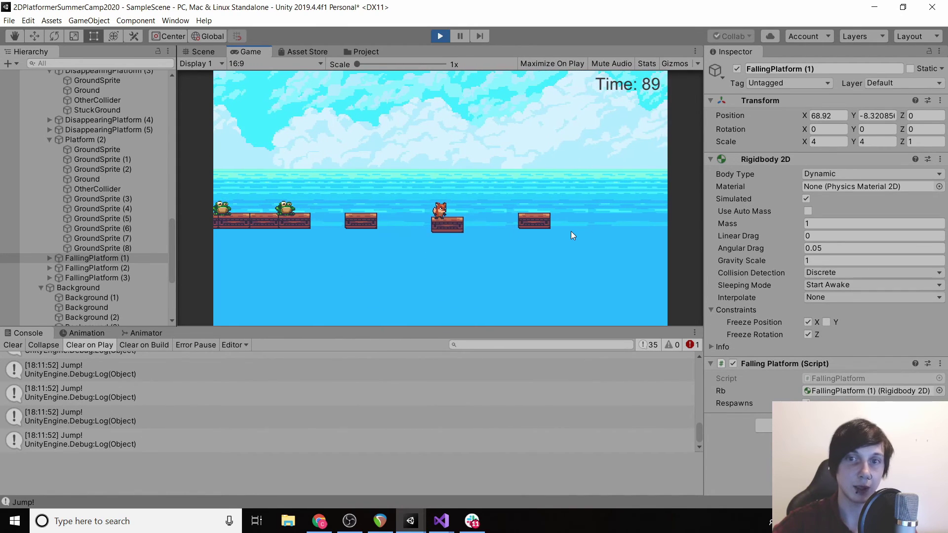
left_click(438, 38)
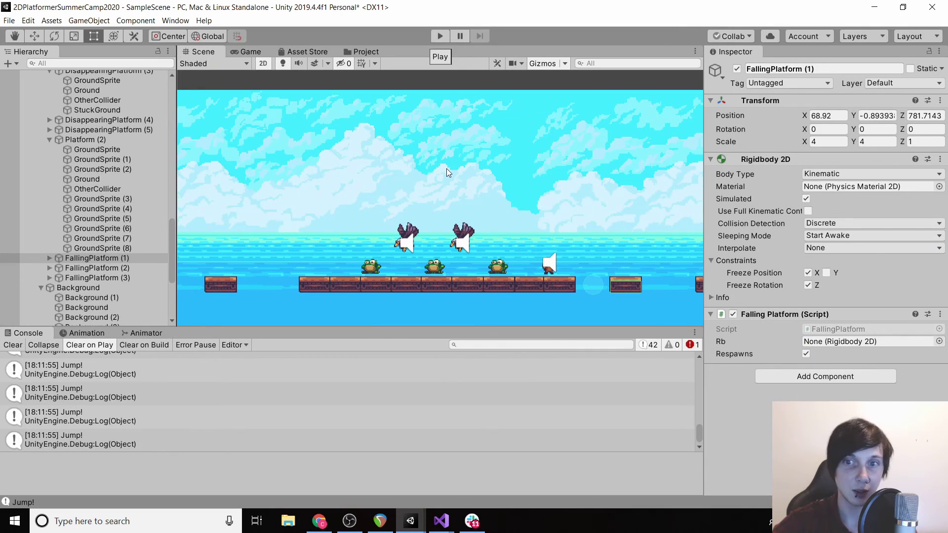
Step: Duplicate Gem (6) and place the copy at the middle falling platform, at position X 73.6 and Y -1.1
scroll(446, 168, "down", 2)
scroll(398, 211, "down", 2)
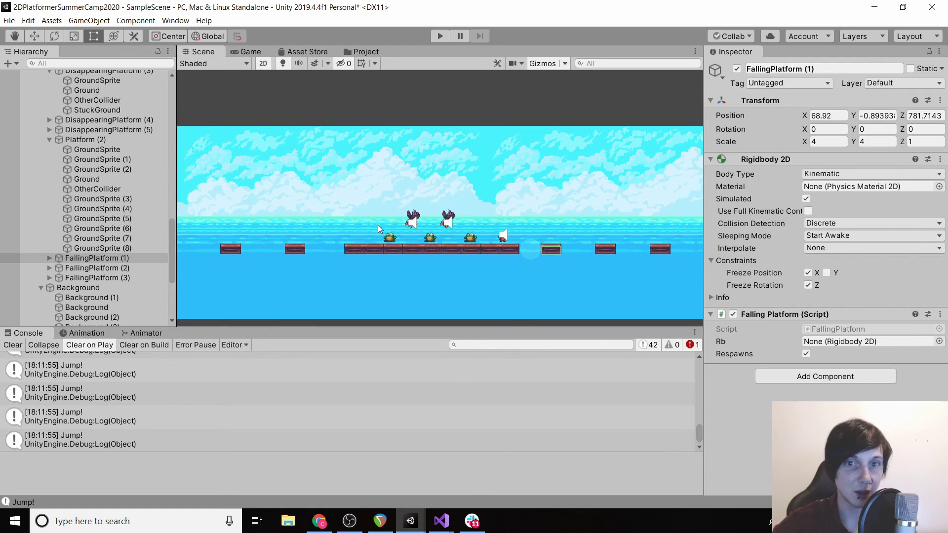
left_click(413, 224)
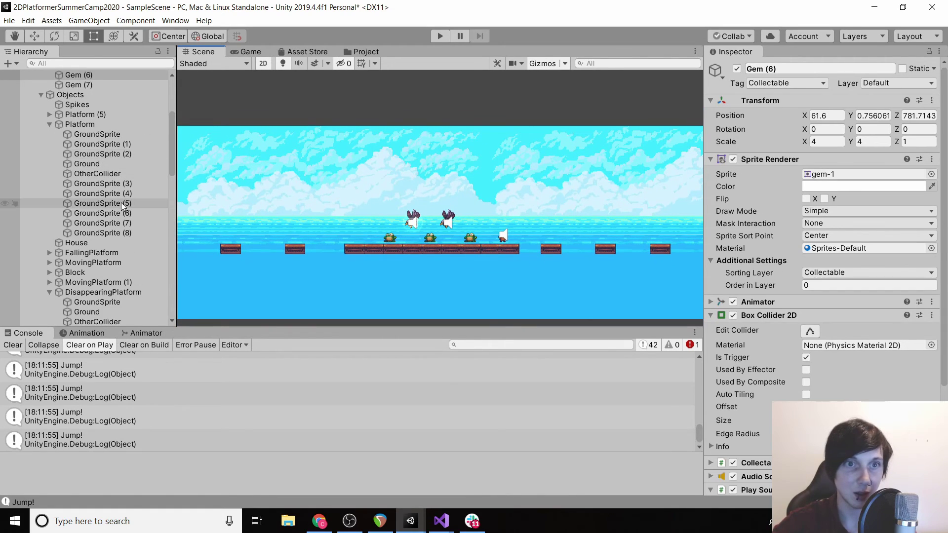
key("ctrl+d")
left_click_drag(804, 116, 934, 136)
key("ctrl+z")
left_click_drag(806, 117, 842, 117)
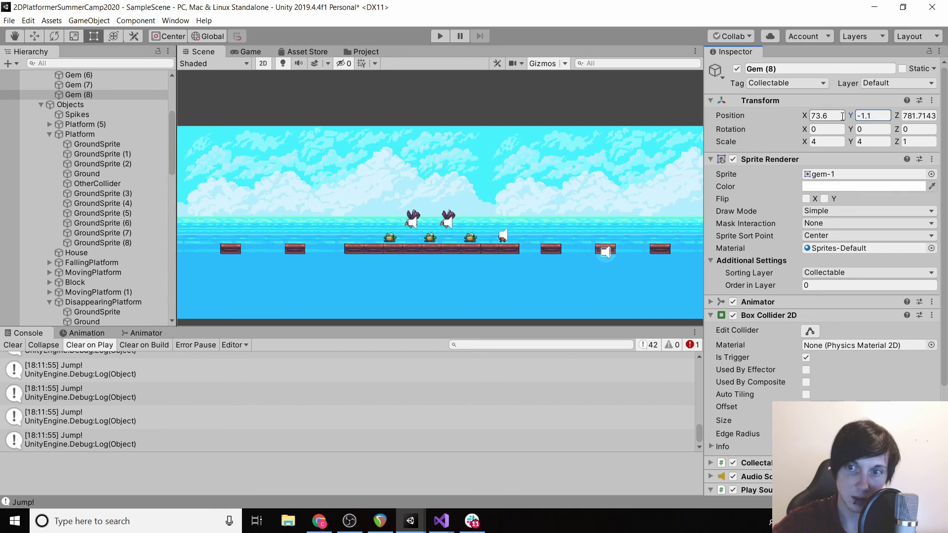
Step: Start a play test and jump the fox toward the new gem at the middle falling platform
left_click(438, 36)
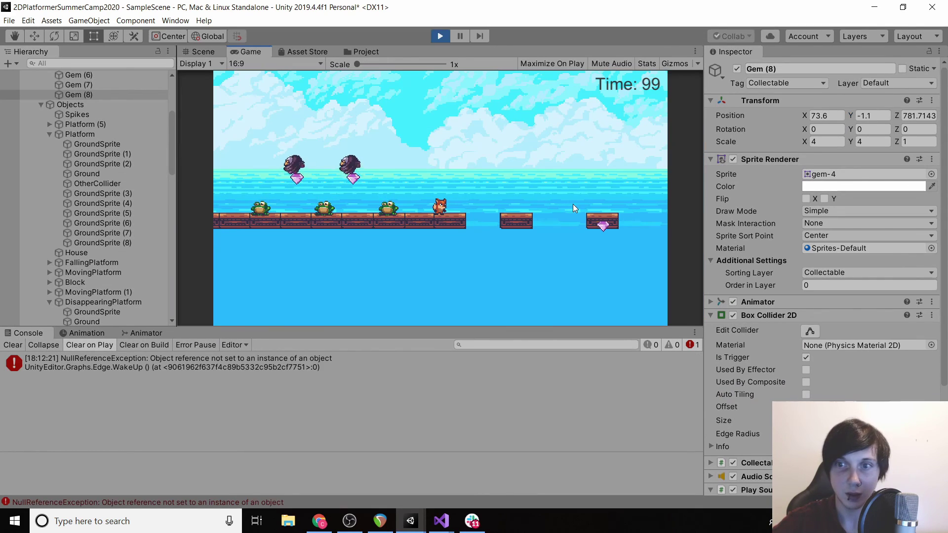
key("Right")
key("space")
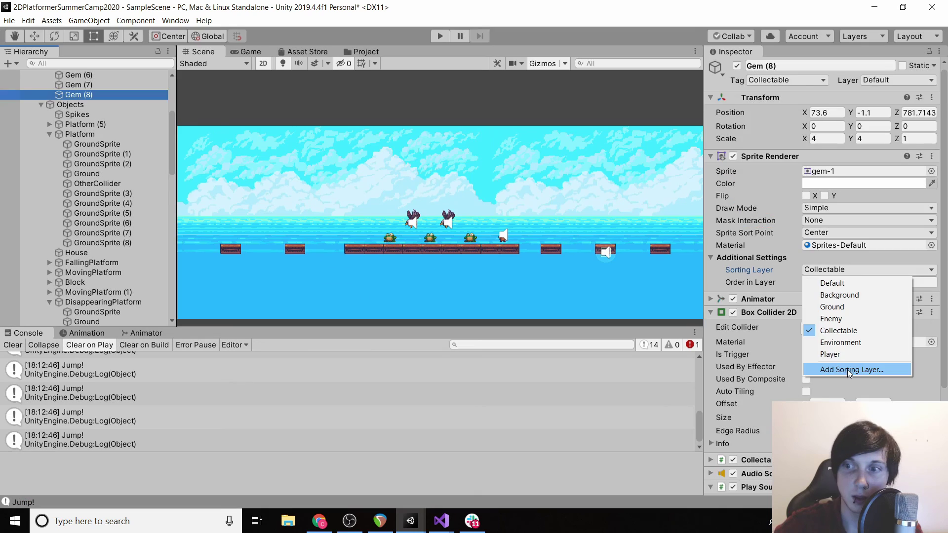
Step: Open the sorting layer settings and move the Collectable layer between Background and Ground so collectables render behind the platforms
left_click(848, 369)
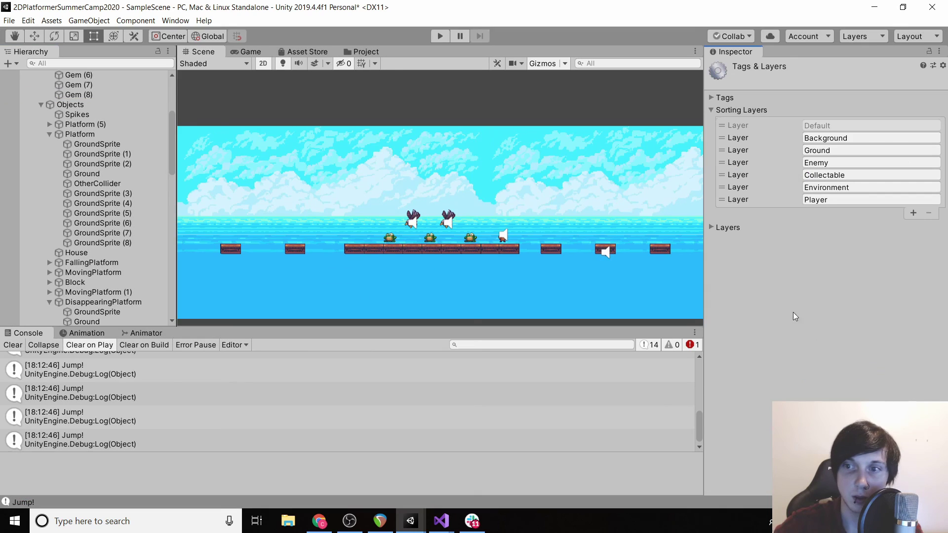
left_click_drag(722, 176, 723, 150)
Step: Play-test the new sorting order by jumping the fox across the falling platforms and back, and stop the test
left_click(440, 37)
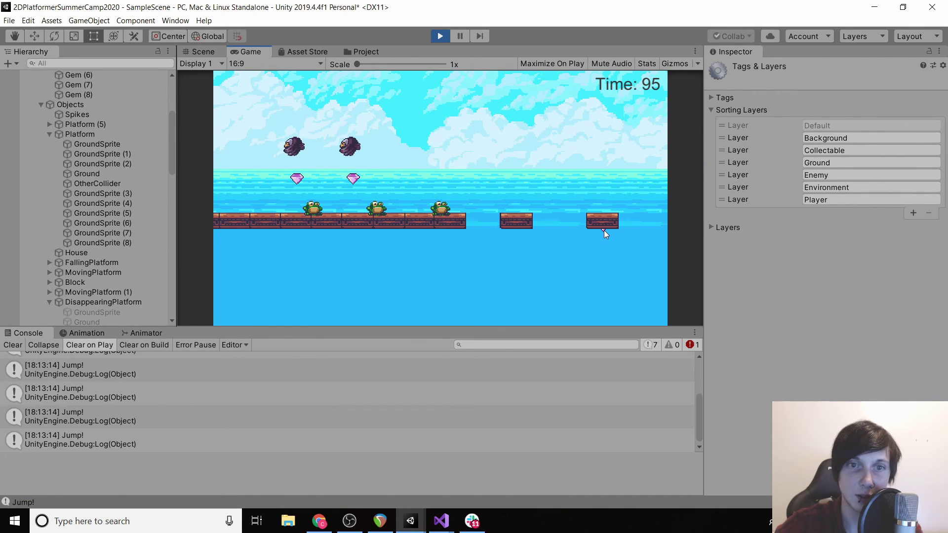
key("Right")
key("space")
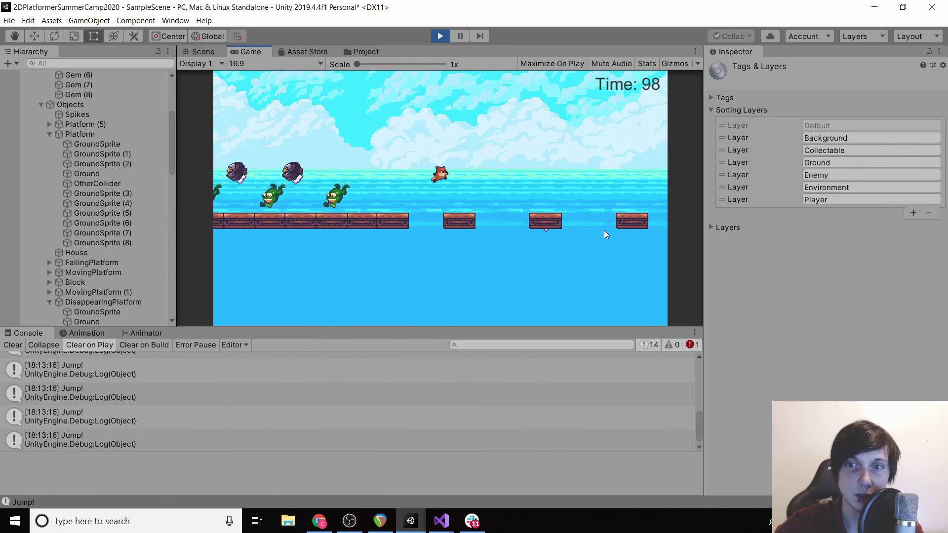
key("Right")
key("space")
key("Right")
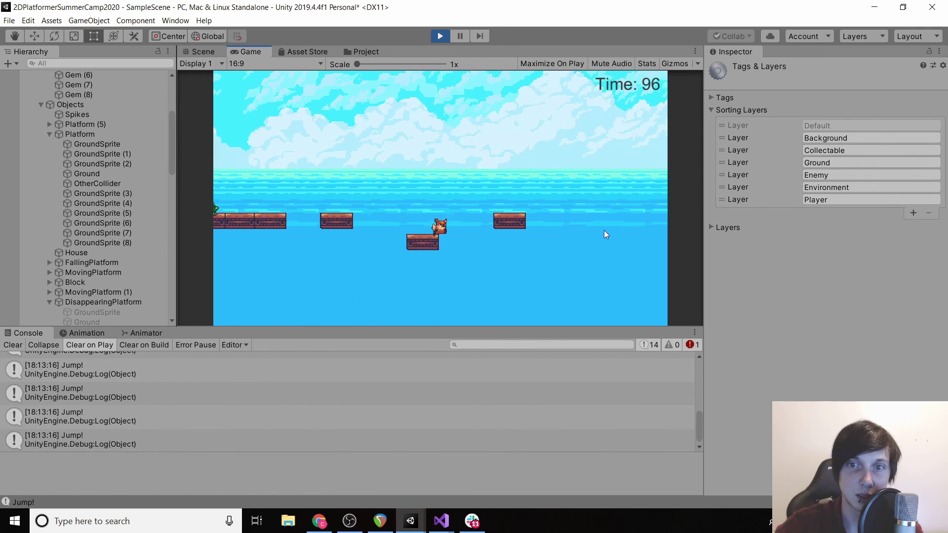
key("space")
key("Left")
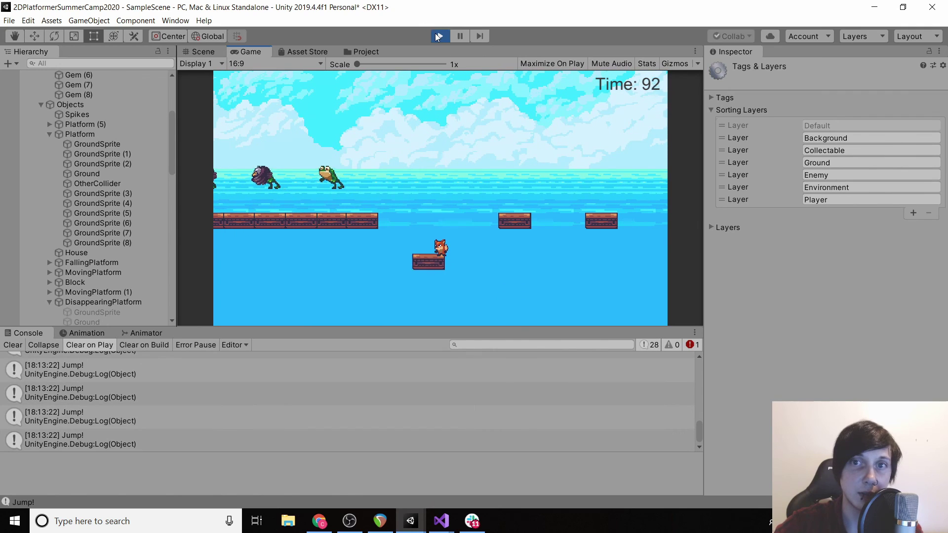
left_click(437, 37)
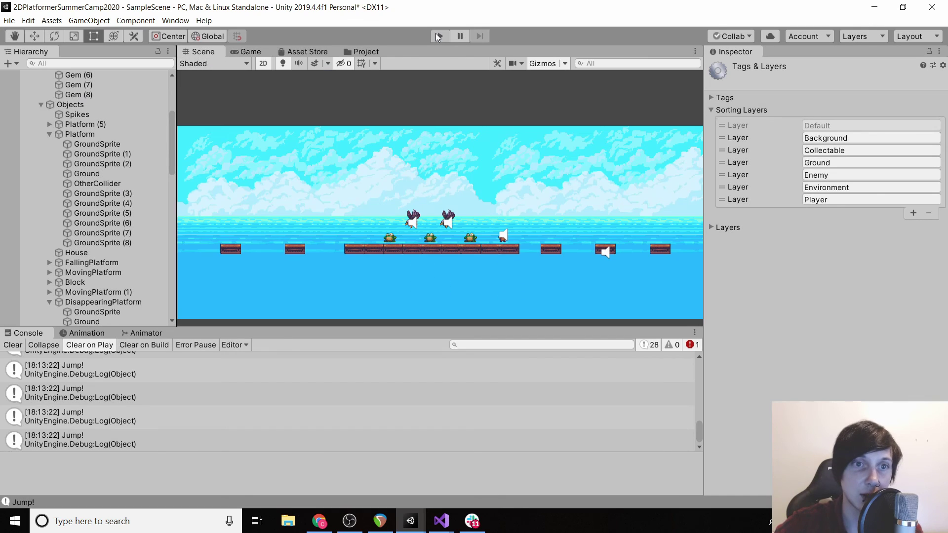
Step: Lower Gem (8) beneath the middle falling platform by setting its Y position to -1.28
left_click(79, 94)
left_click(853, 116)
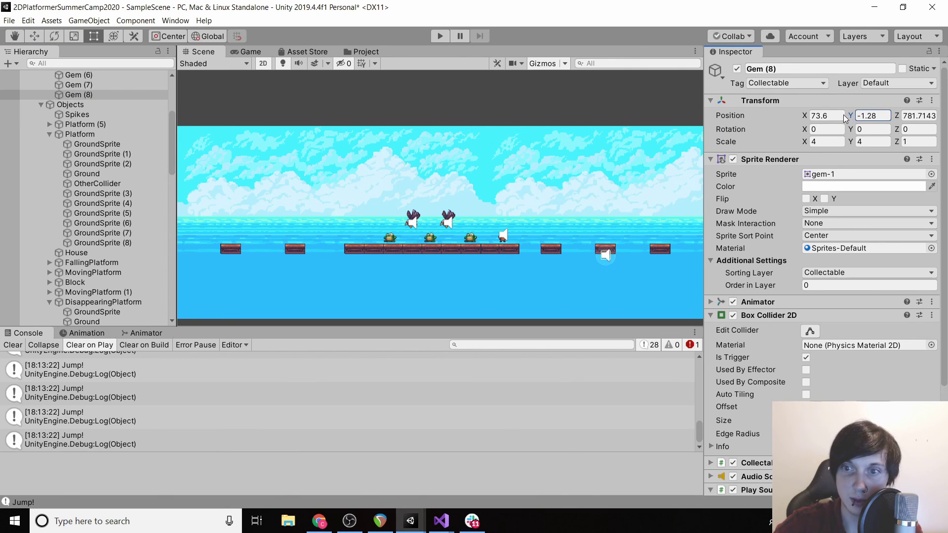
Step: Start a play test and jump the fox over the falling platforms to collect the lowered gem and head back
left_click(441, 36)
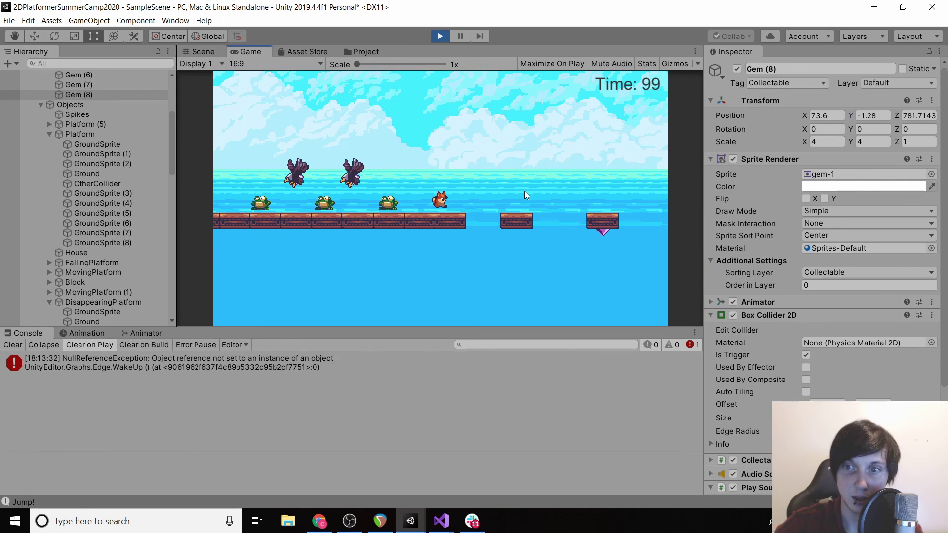
key("Right")
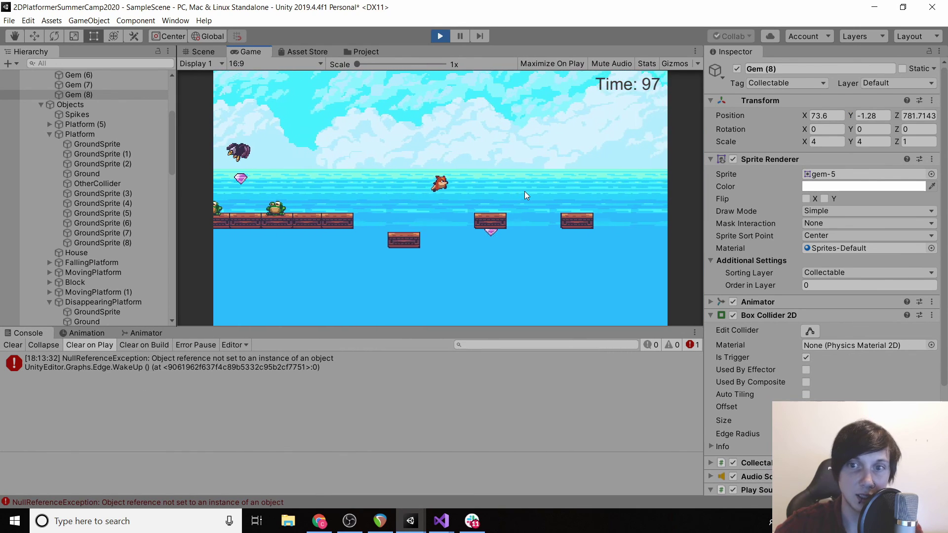
key("space")
key("Right")
key("space")
key("Left")
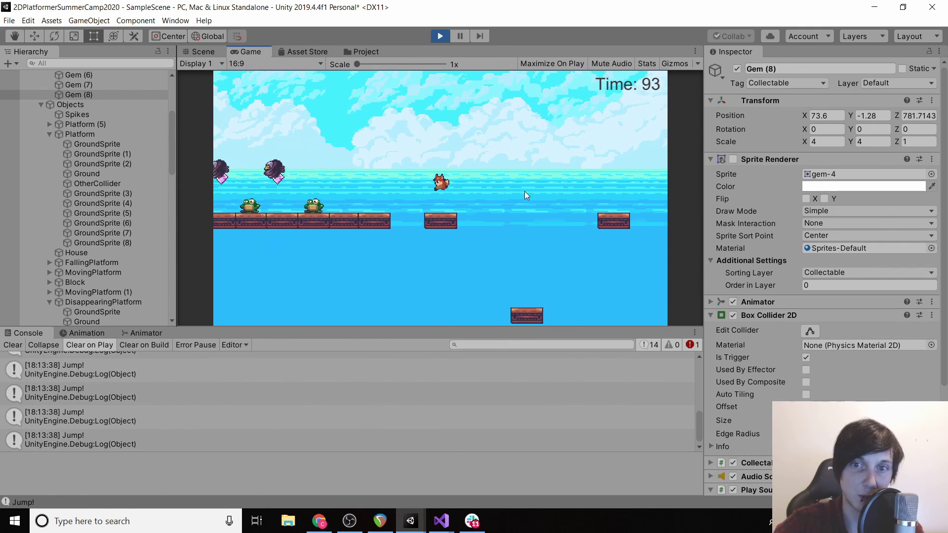